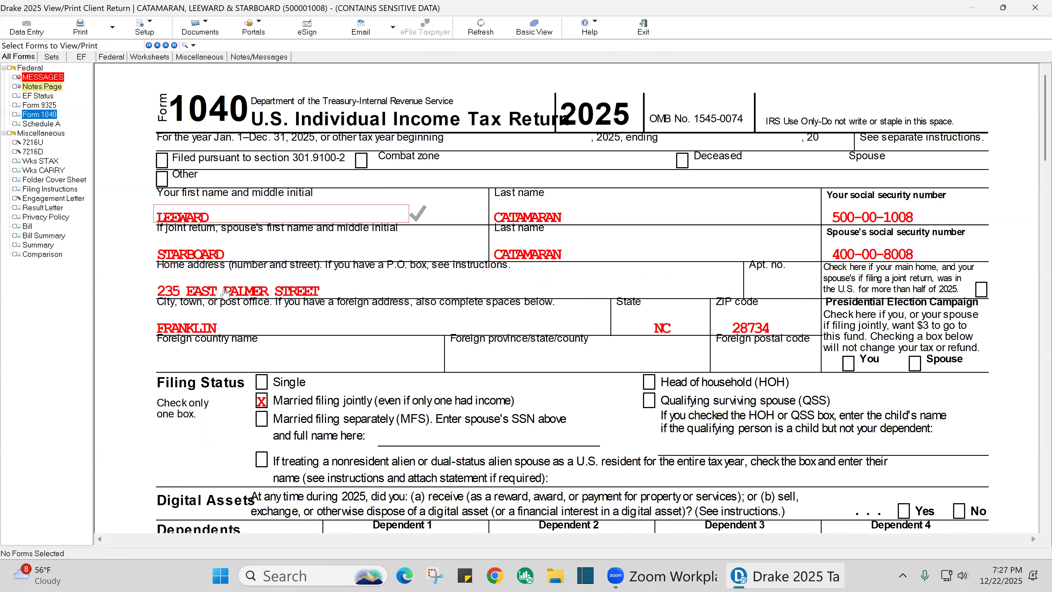
# Look over the return's form view, then switch to data entry and close that window.
pyautogui.click(1008, 67)
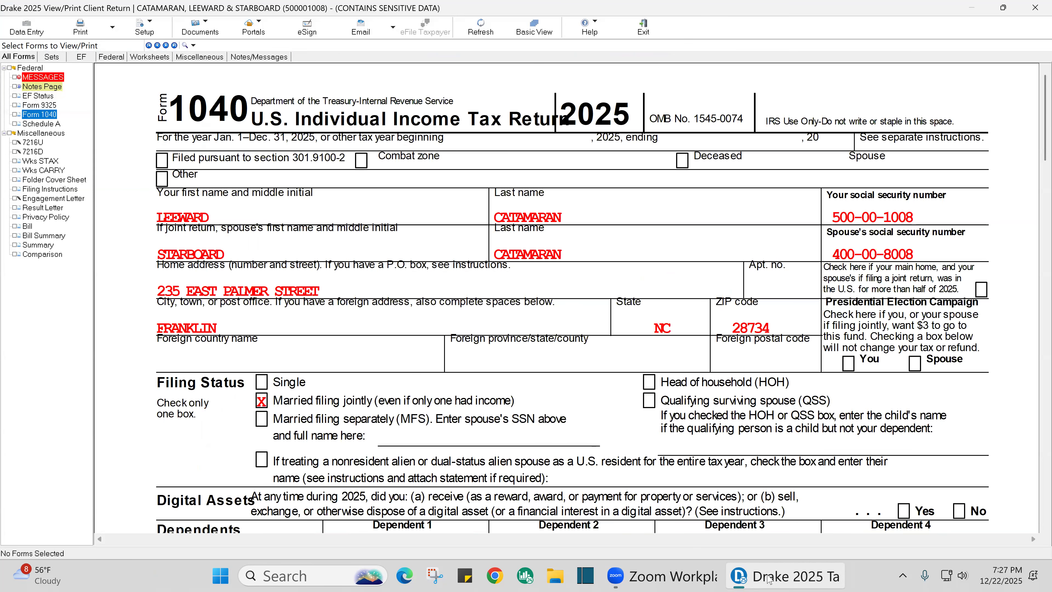
pyautogui.scroll(-5, 720, 392)
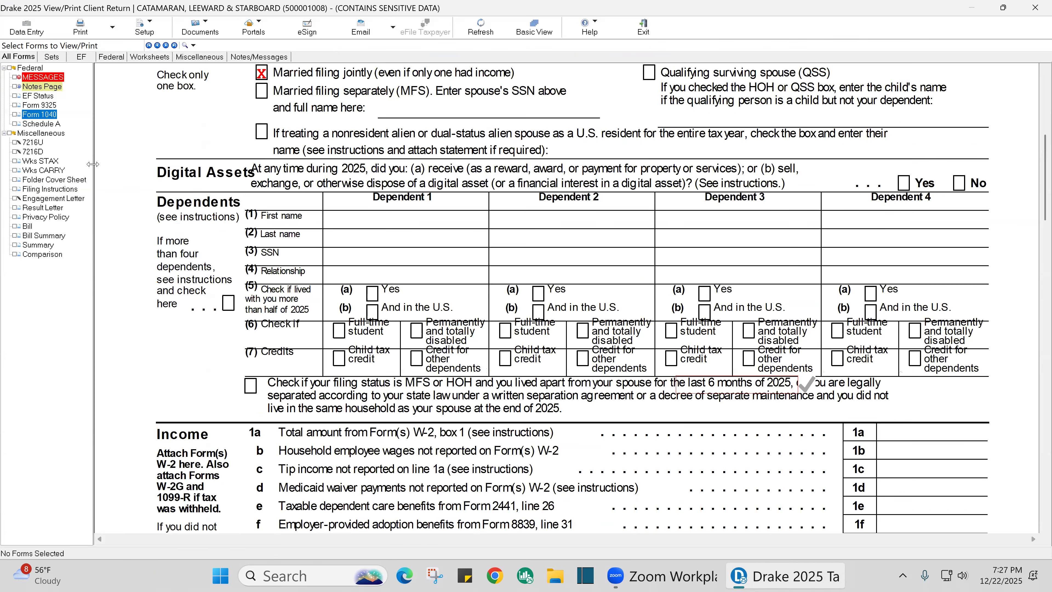
pyautogui.scroll(-5, 93, 165)
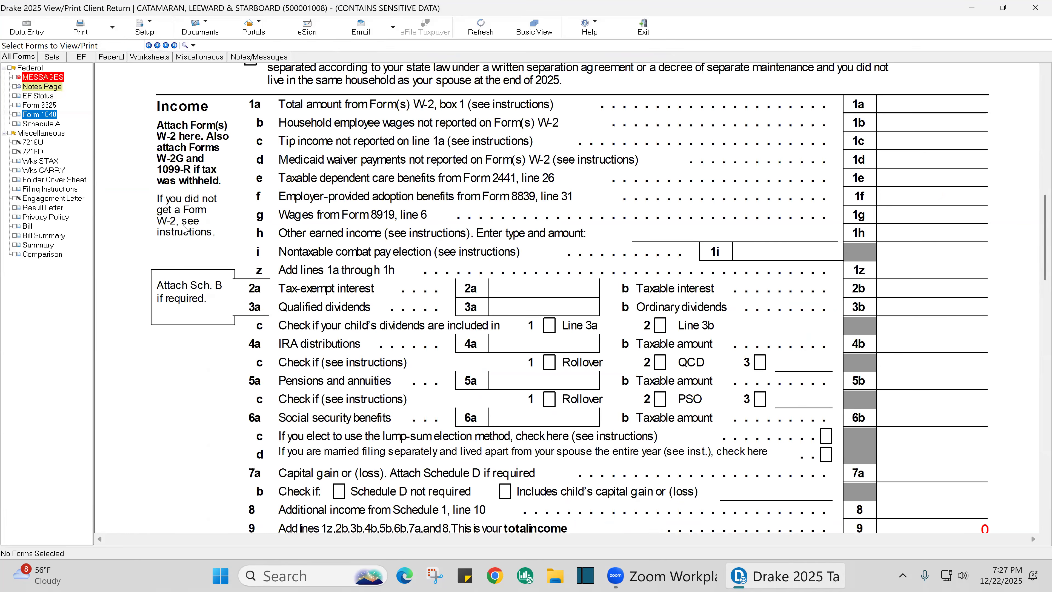
pyautogui.scroll(5, 231, 229)
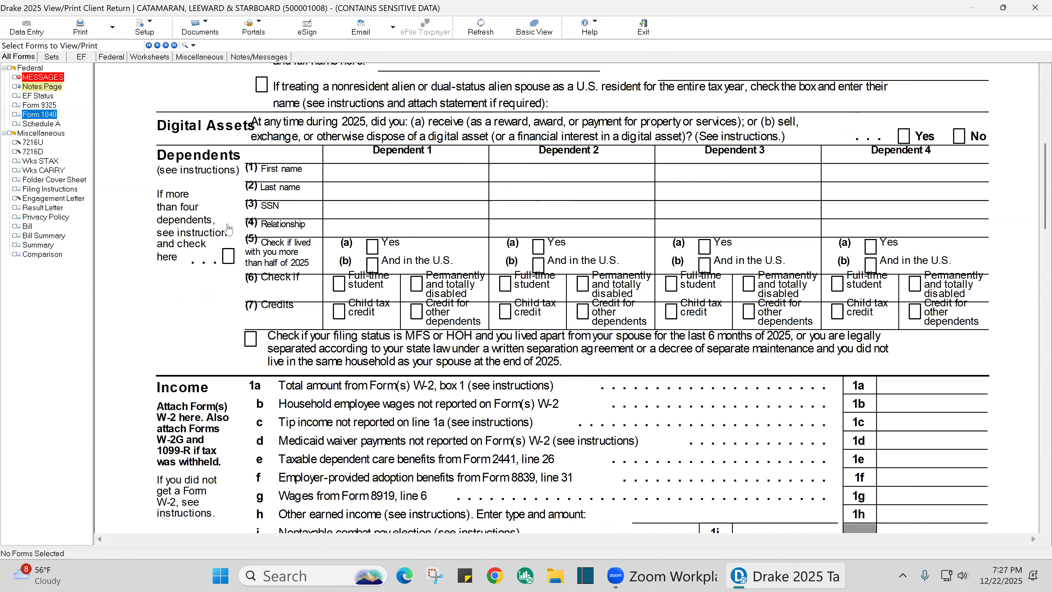
pyautogui.scroll(5, 230, 229)
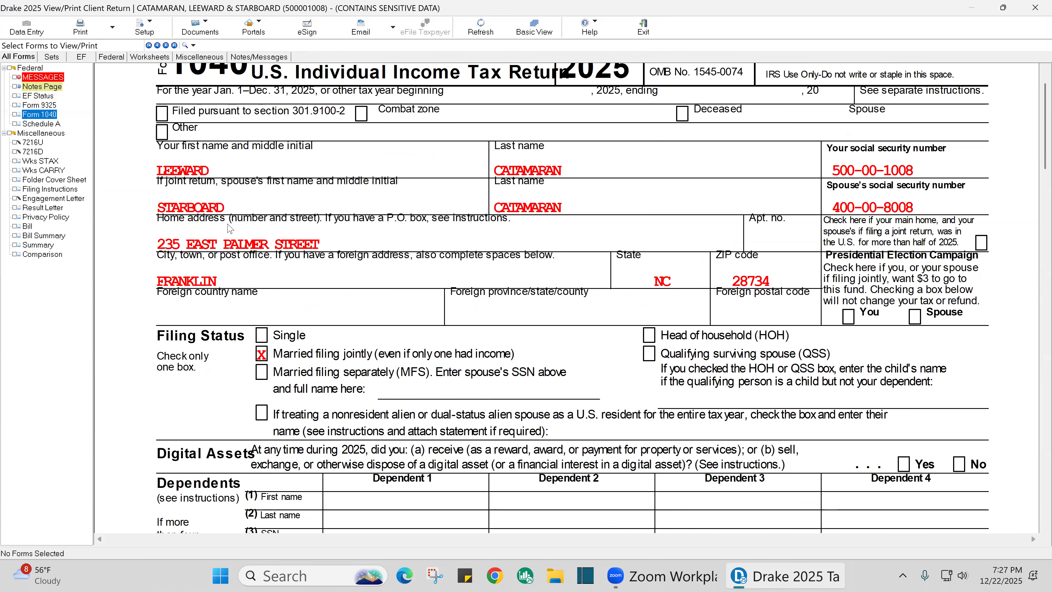
pyautogui.scroll(1, 230, 229)
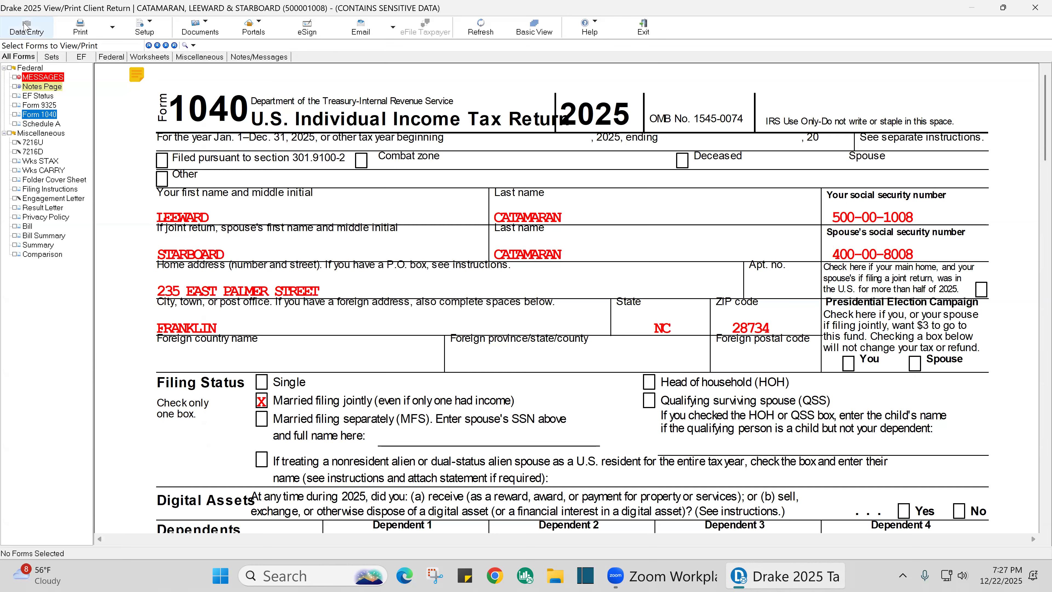
pyautogui.click(27, 29)
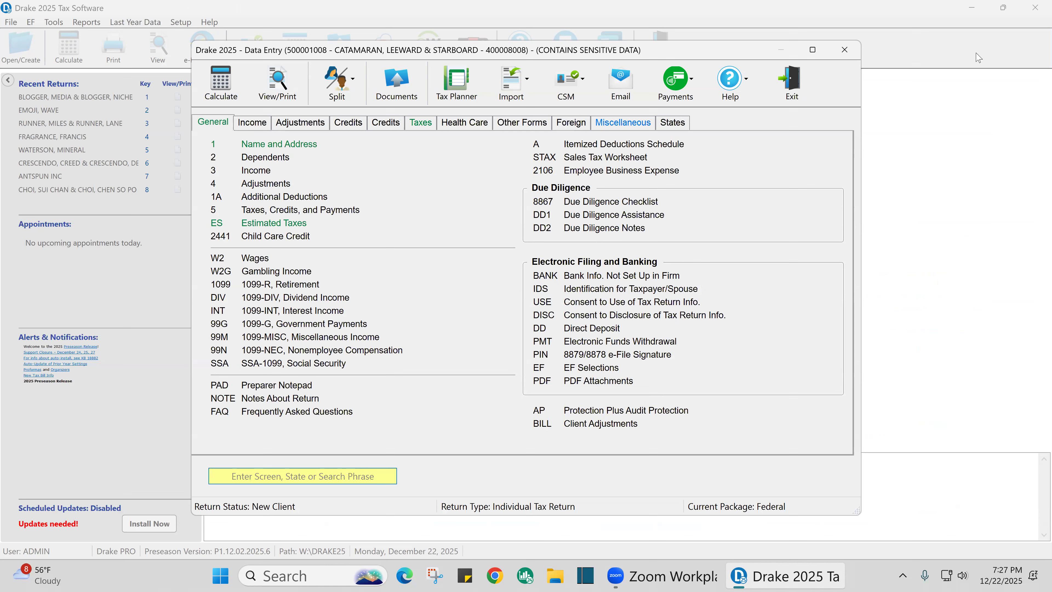
pyautogui.click(841, 57)
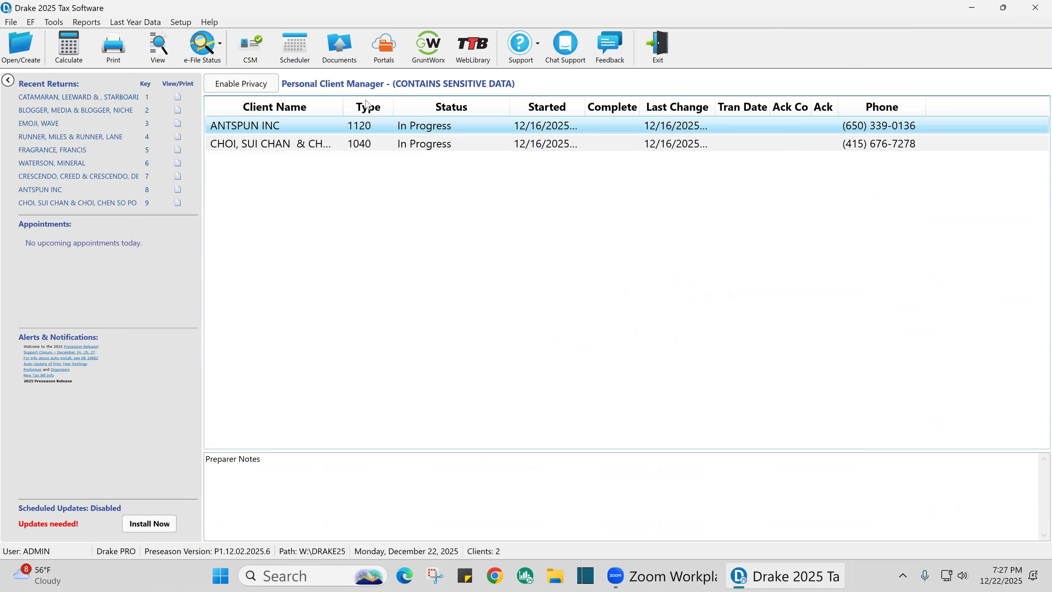
# Reopen the joint 1040 return found by searching '8' and show screen 1, Name and Address.
pyautogui.click(24, 44)
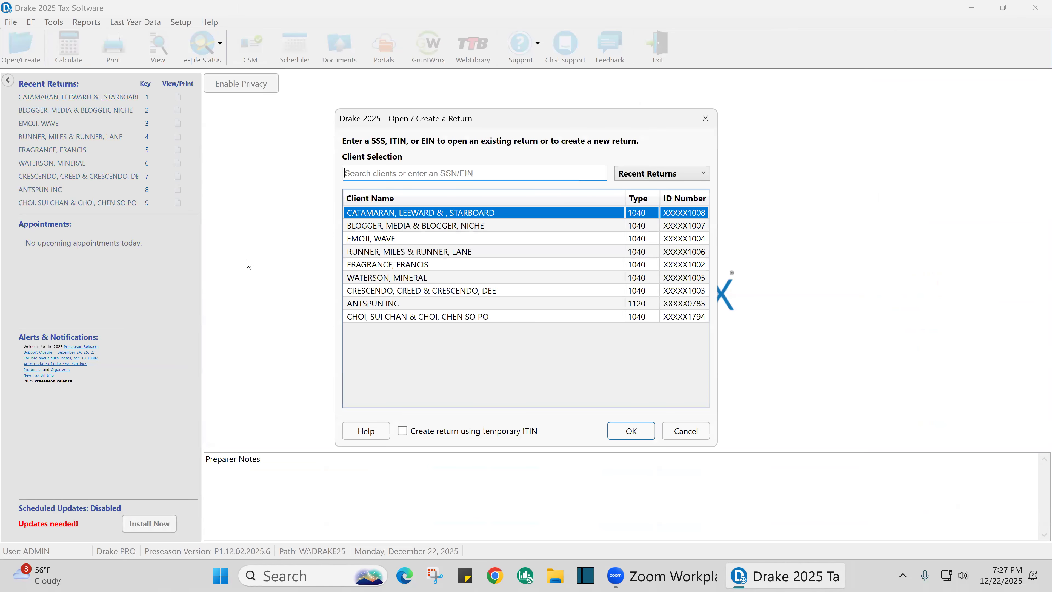
pyautogui.write('8')
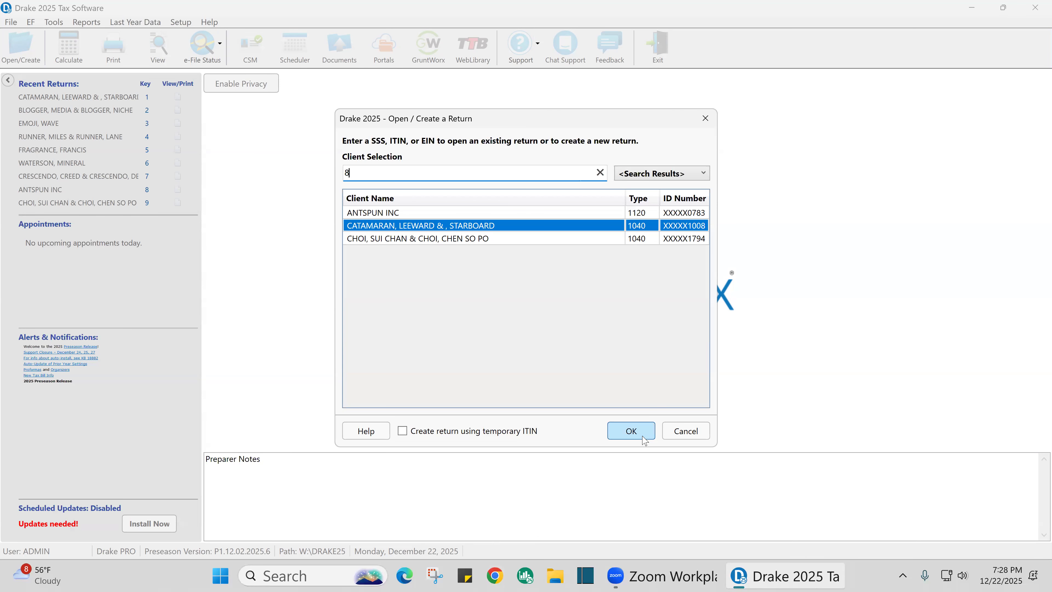
pyautogui.click(631, 431)
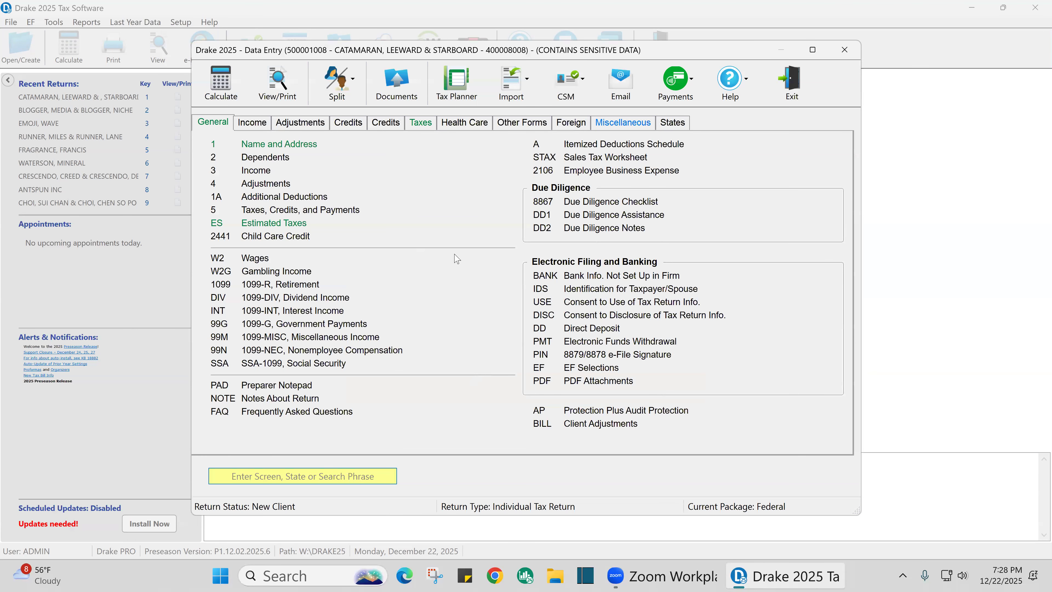
pyautogui.click(305, 144)
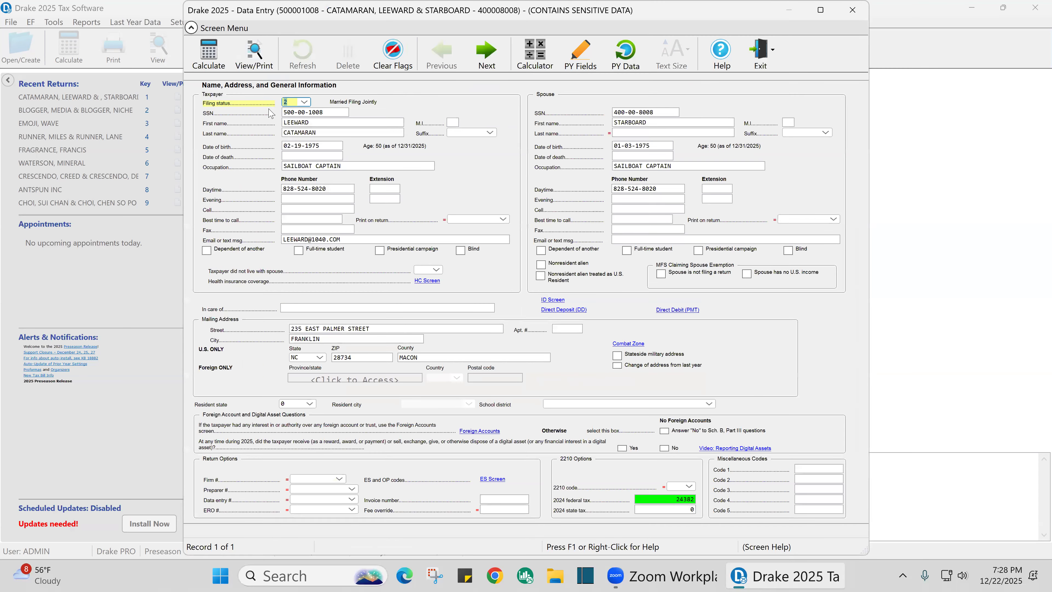
# Keep Married Filing Jointly and check the taxpayer's SSN, name, birth date and occupation.
pyautogui.click(305, 102)
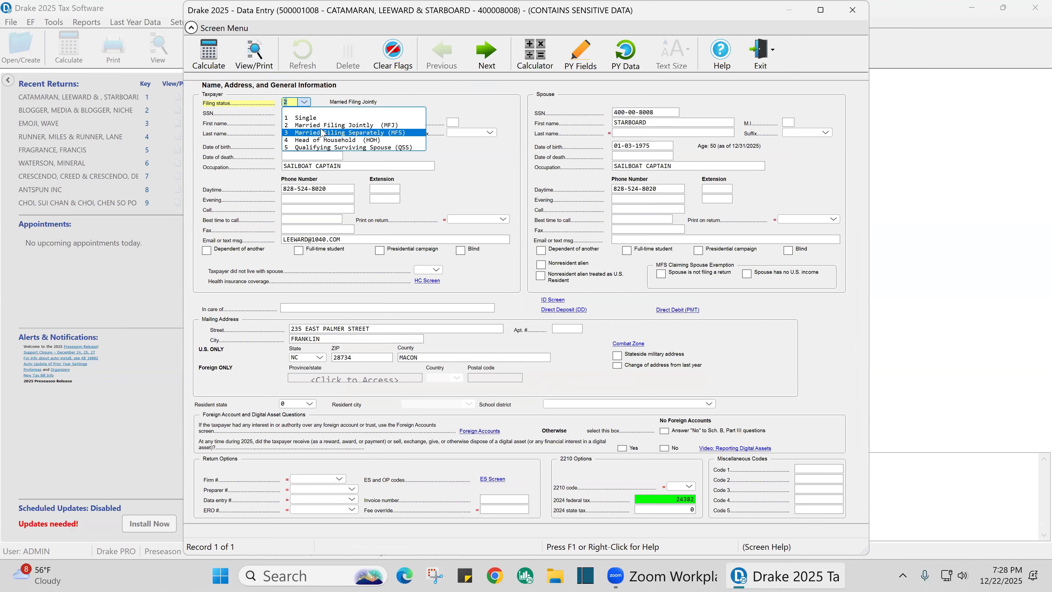
pyautogui.click(322, 125)
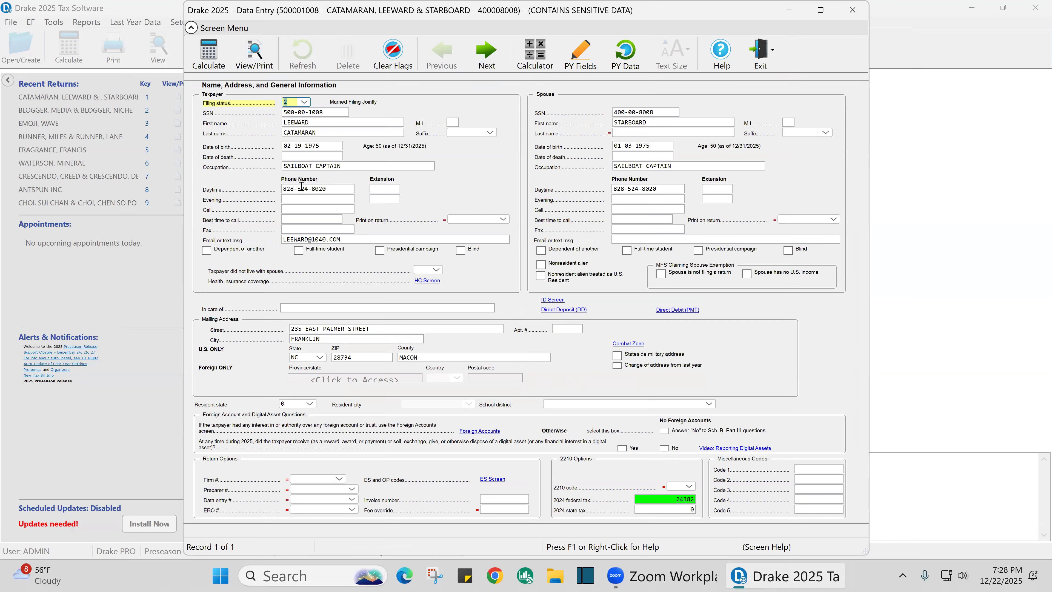
pyautogui.click(301, 111)
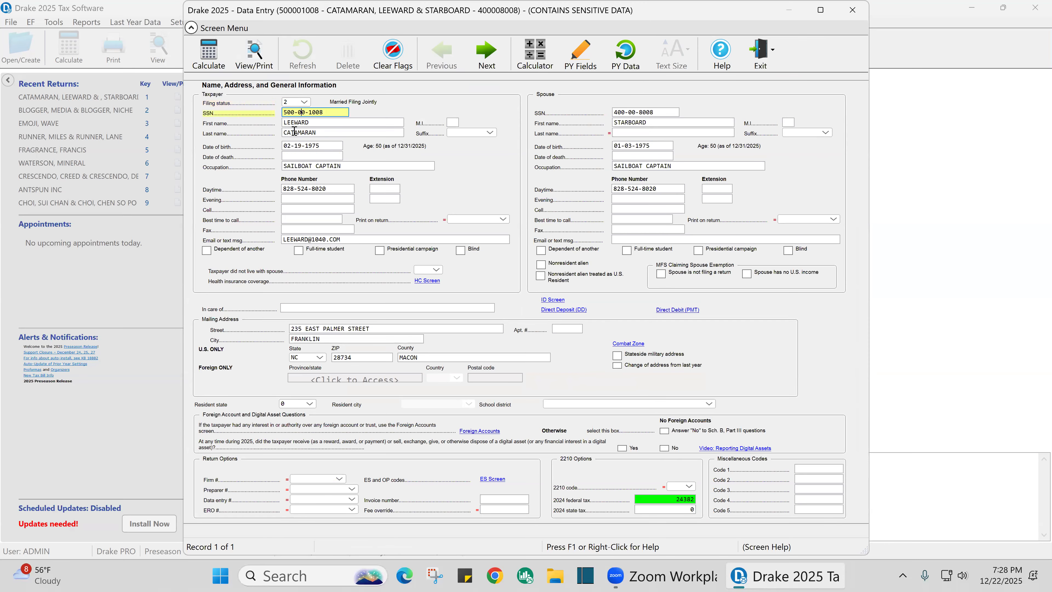
pyautogui.click(297, 122)
pyautogui.click(297, 132)
pyautogui.click(298, 145)
pyautogui.click(305, 166)
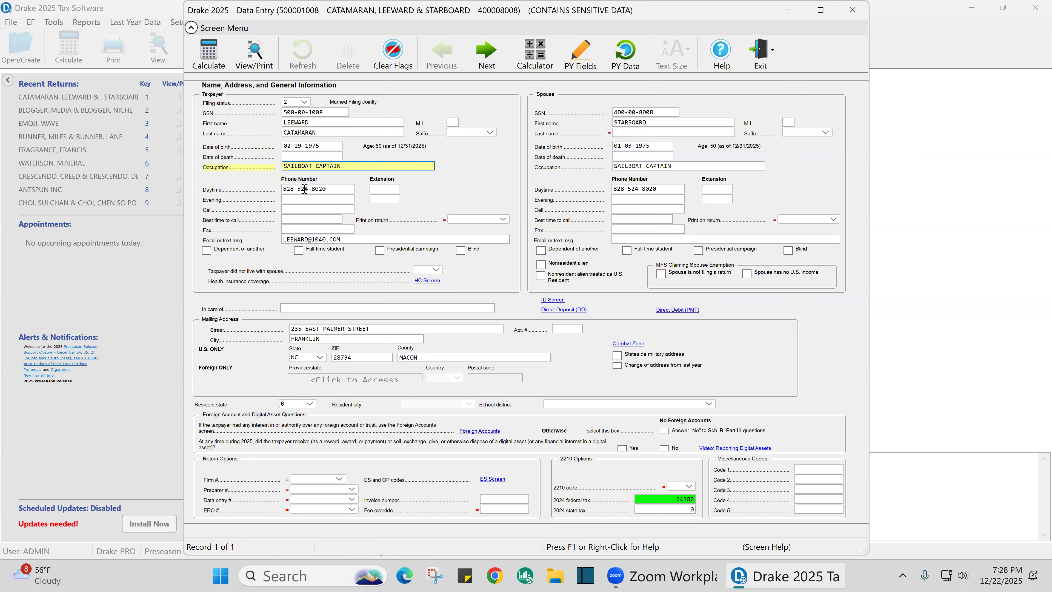
# Copy the daytime phone into the Cell field, then clear it after the invalid-entry warning.
pyautogui.doubleClick(333, 190)
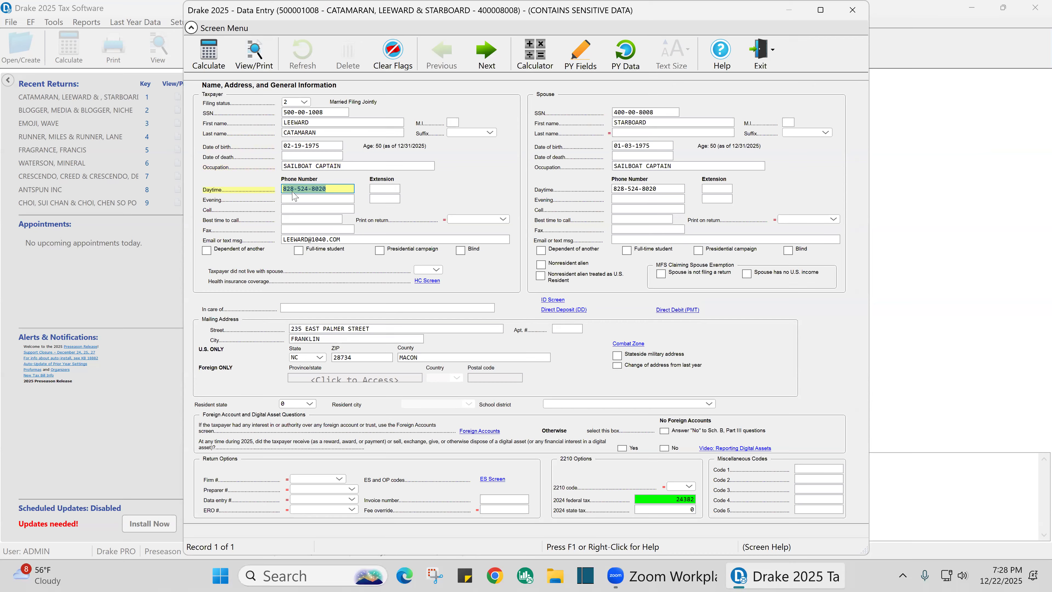
pyautogui.rightClick(302, 189)
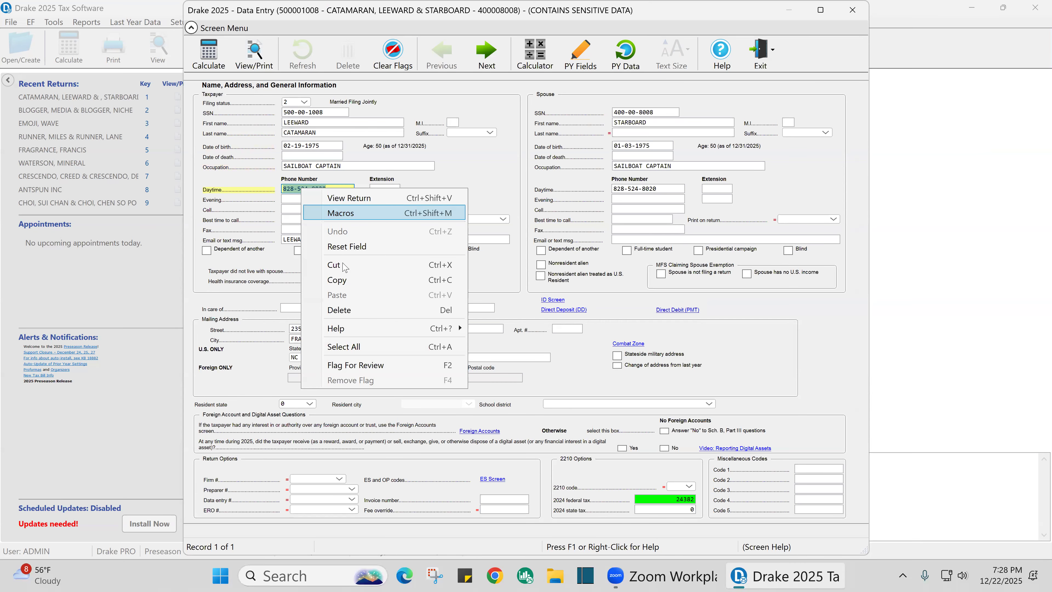
pyautogui.click(337, 281)
pyautogui.rightClick(293, 210)
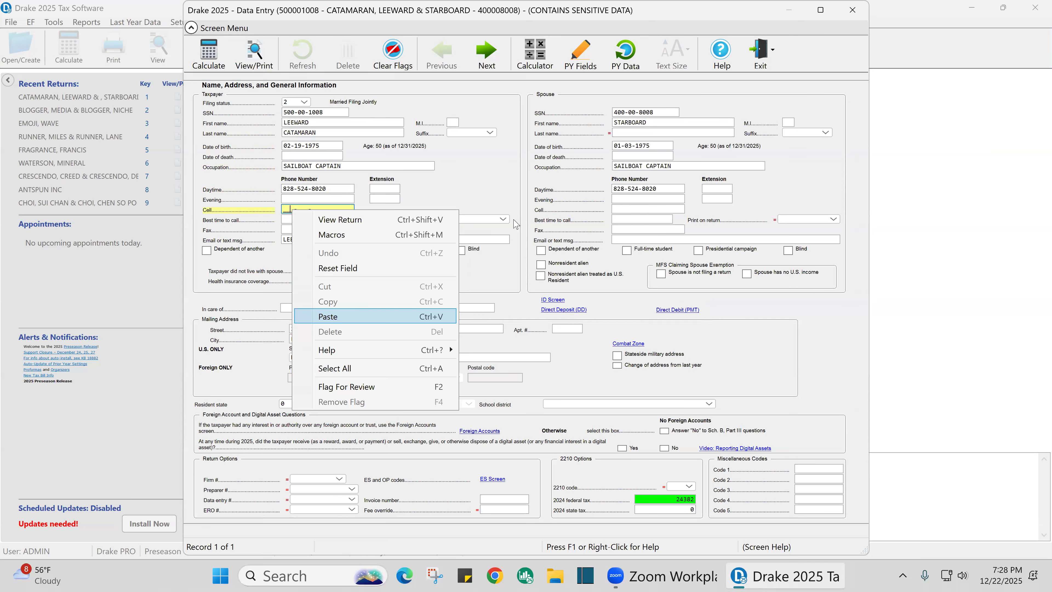
pyautogui.press('Return')
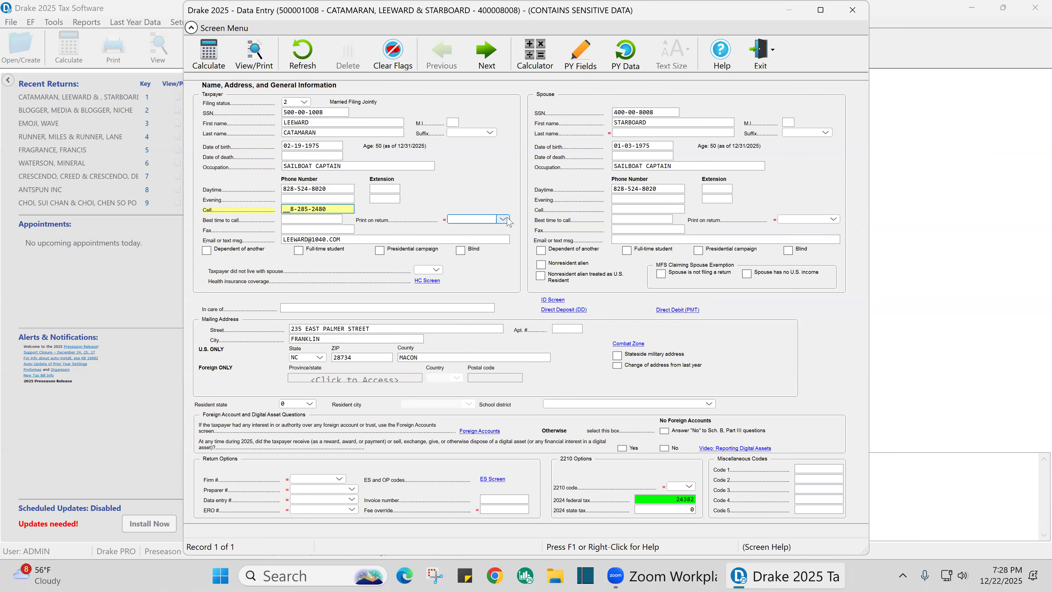
pyautogui.click(503, 219)
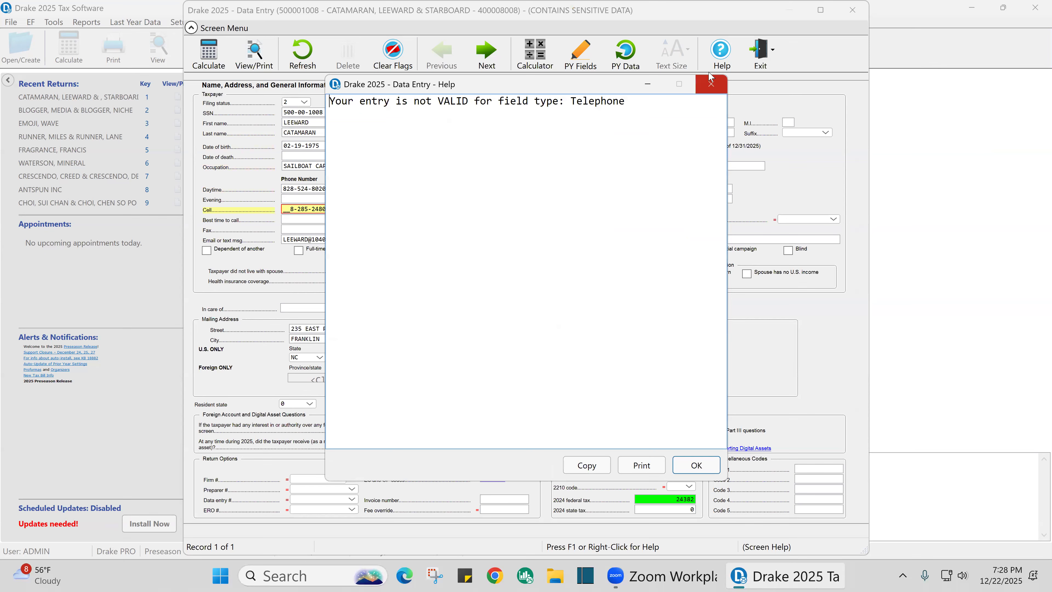
pyautogui.click(711, 85)
pyautogui.press('Delete')
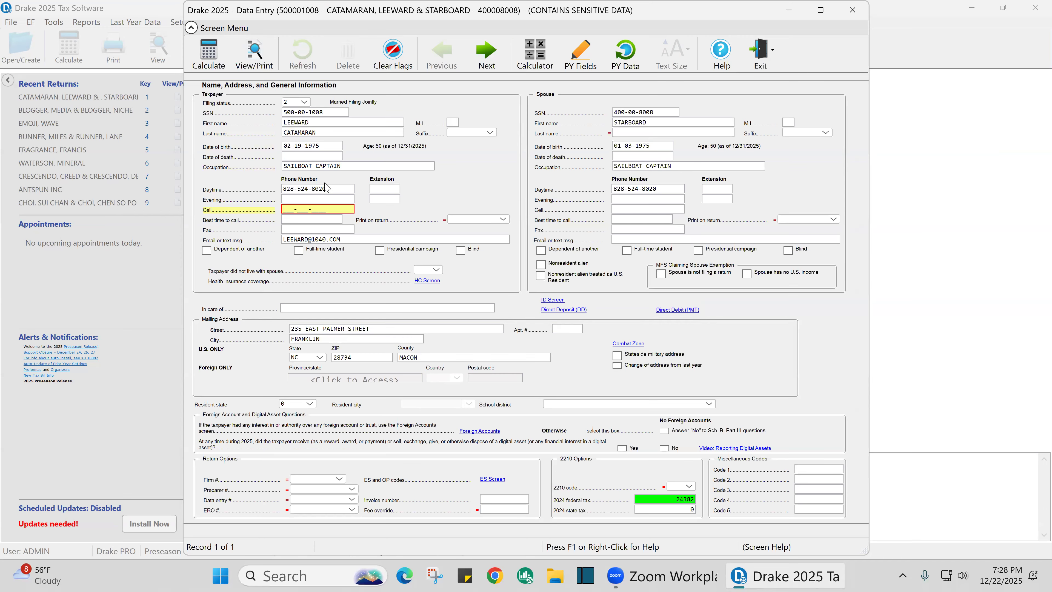
# Copy the daytime phone number again and bring up a sticky note.
pyautogui.moveTo(328, 188); pyautogui.dragTo(284, 189)
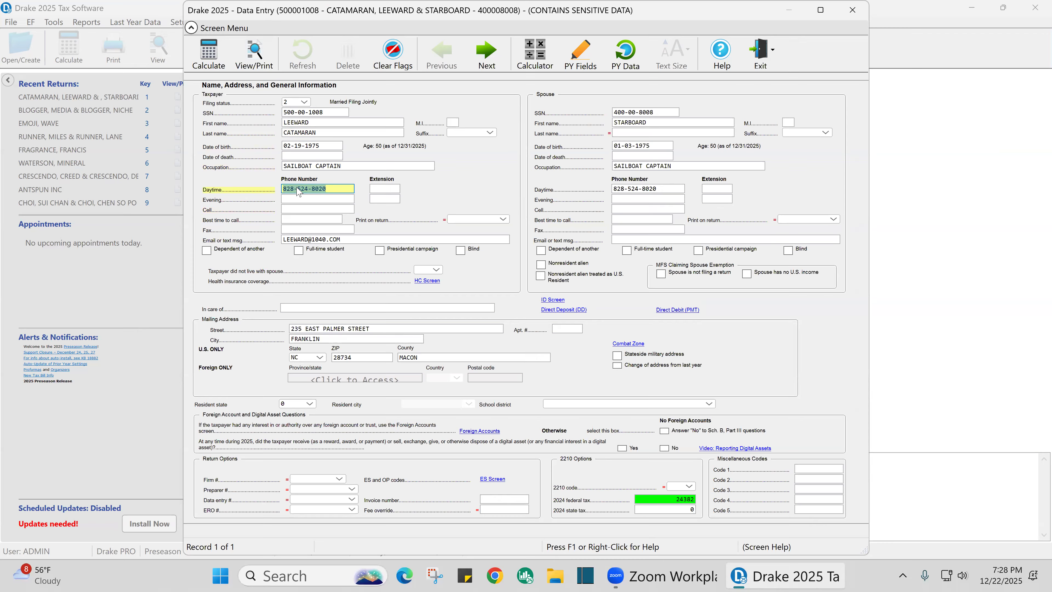
pyautogui.rightClick(297, 188)
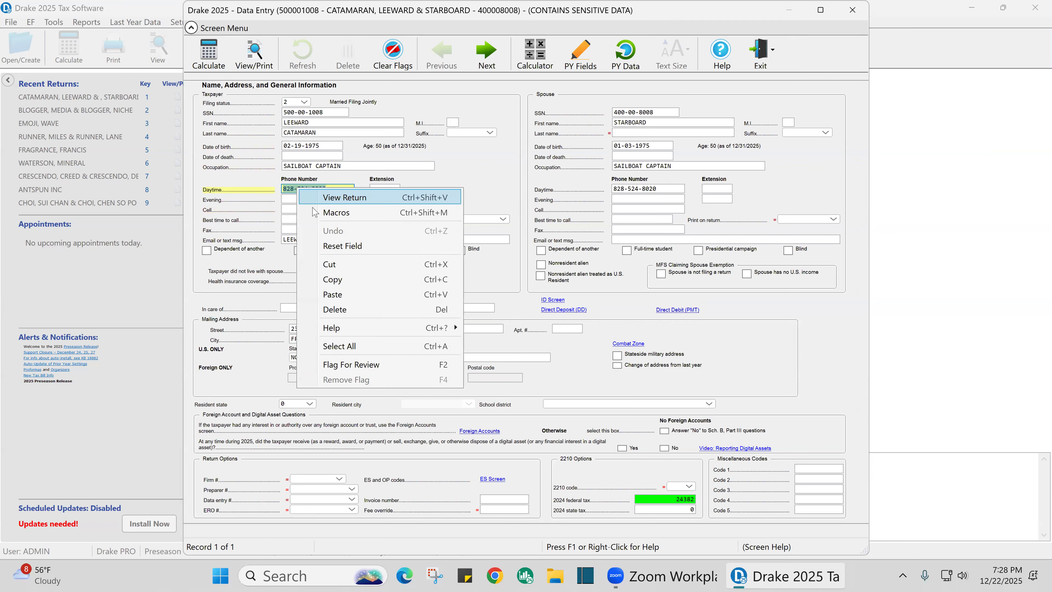
pyautogui.click(321, 285)
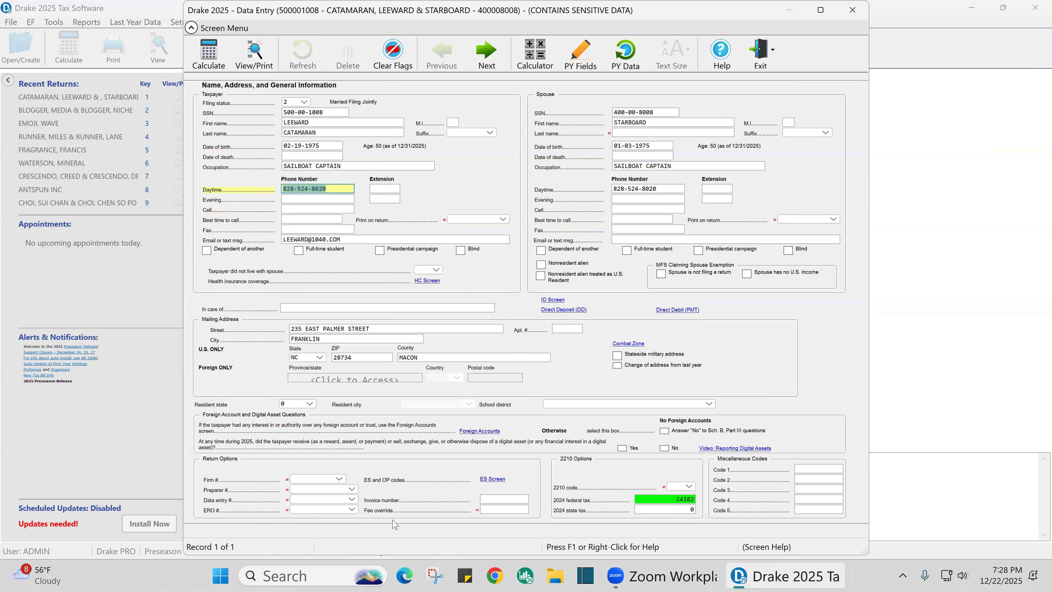
pyautogui.click(463, 577)
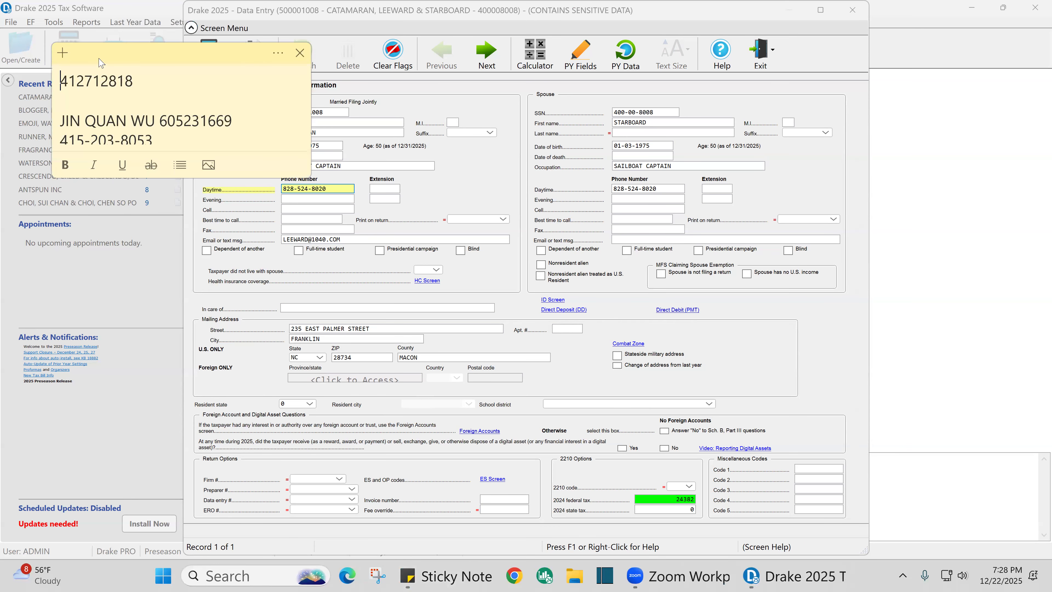
# Replace the note's text with the daytime number and strip out its dashes.
pyautogui.moveTo(63, 82); pyautogui.dragTo(214, 165)
pyautogui.press('Delete')
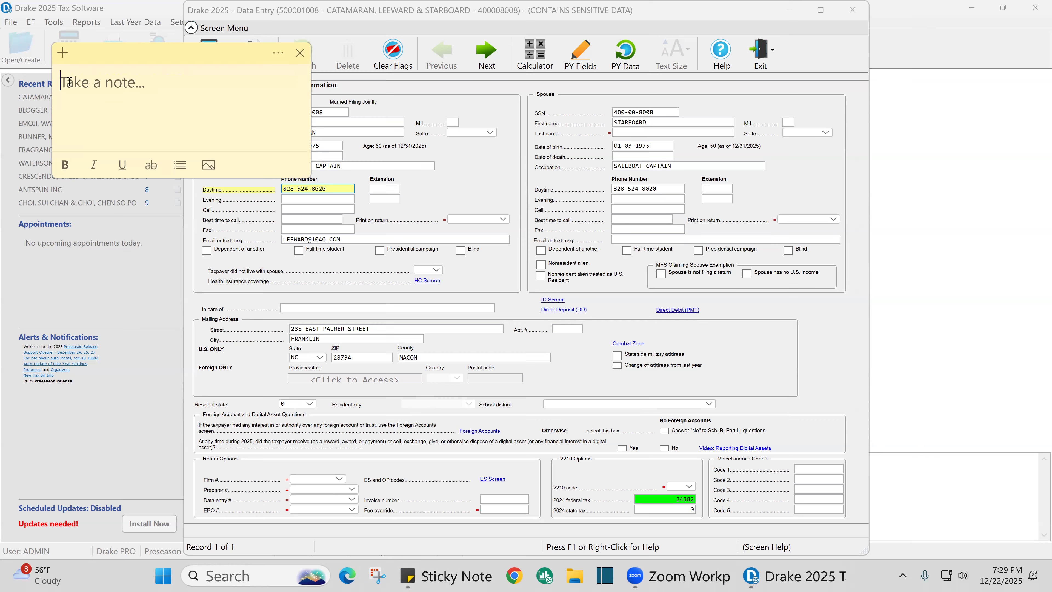
pyautogui.rightClick(69, 82)
pyautogui.click(111, 156)
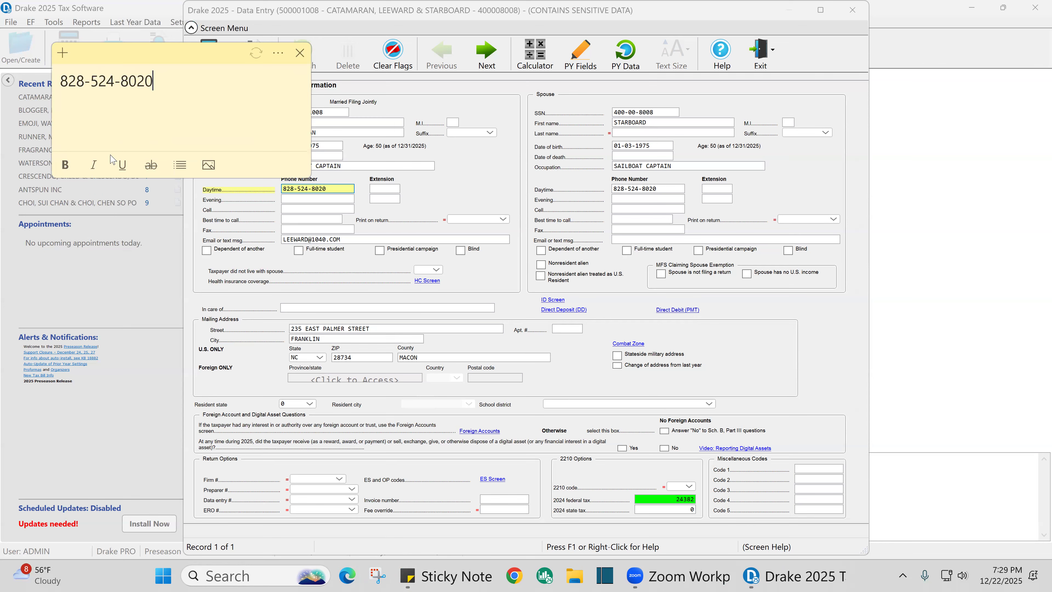
pyautogui.click(123, 81)
pyautogui.press('BackSpace')
pyautogui.click(91, 81)
pyautogui.press('BackSpace')
pyautogui.moveTo(141, 81); pyautogui.dragTo(60, 83)
# Paste the digits-only number into the taxpayer's Cell field, then erase the garbled result.
pyautogui.rightClick(89, 83)
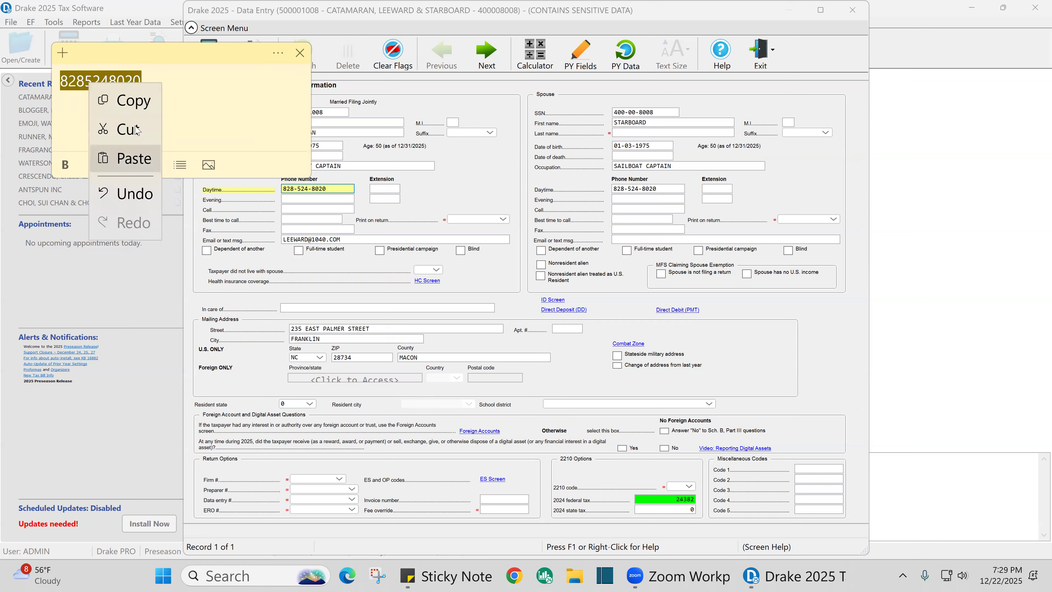
pyautogui.click(288, 208)
pyautogui.rightClick(288, 209)
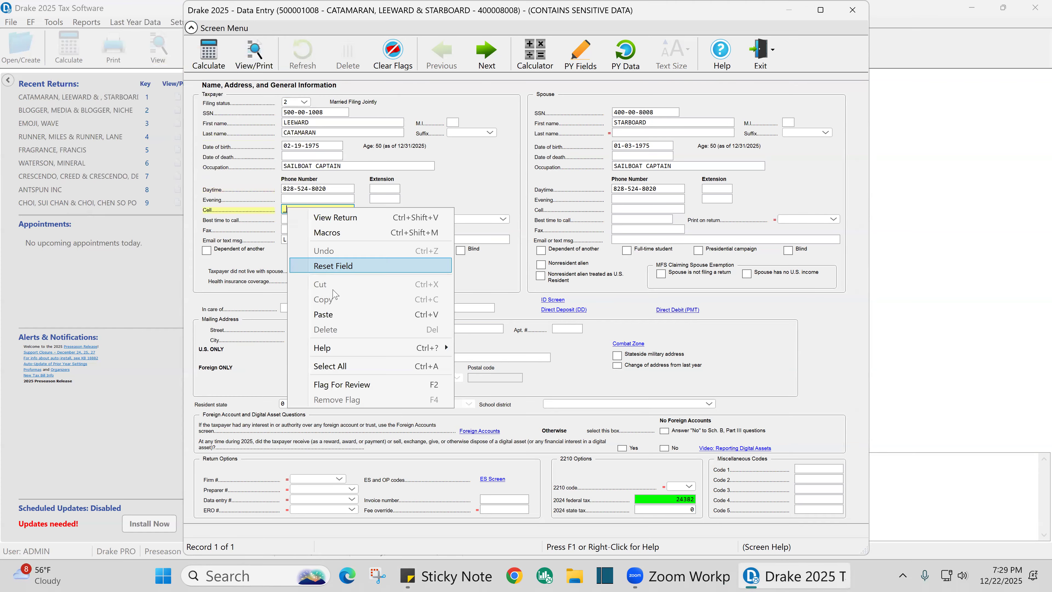
pyautogui.click(327, 318)
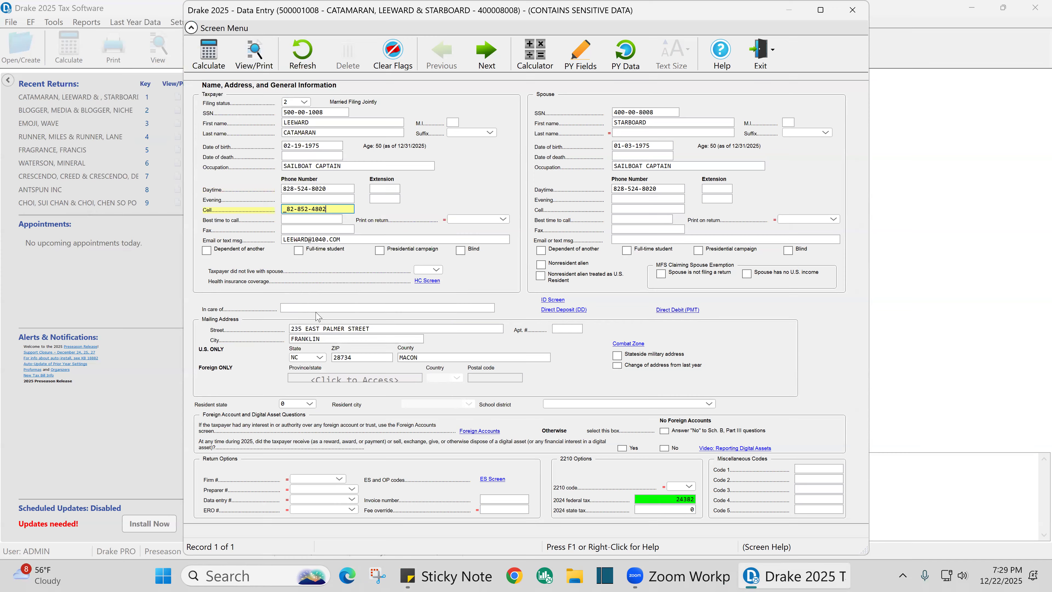
pyautogui.press('BackSpace')
pyautogui.press('BackSpace')
pyautogui.press('BackSpace')
pyautogui.press('BackSpace')
pyautogui.press('BackSpace')
pyautogui.press('BackSpace')
pyautogui.press('BackSpace')
pyautogui.press('BackSpace')
# Type the taxpayer's cell number and choose Cell as the phone printed on the return.
pyautogui.write('828-524')
pyautogui.click(502, 219)
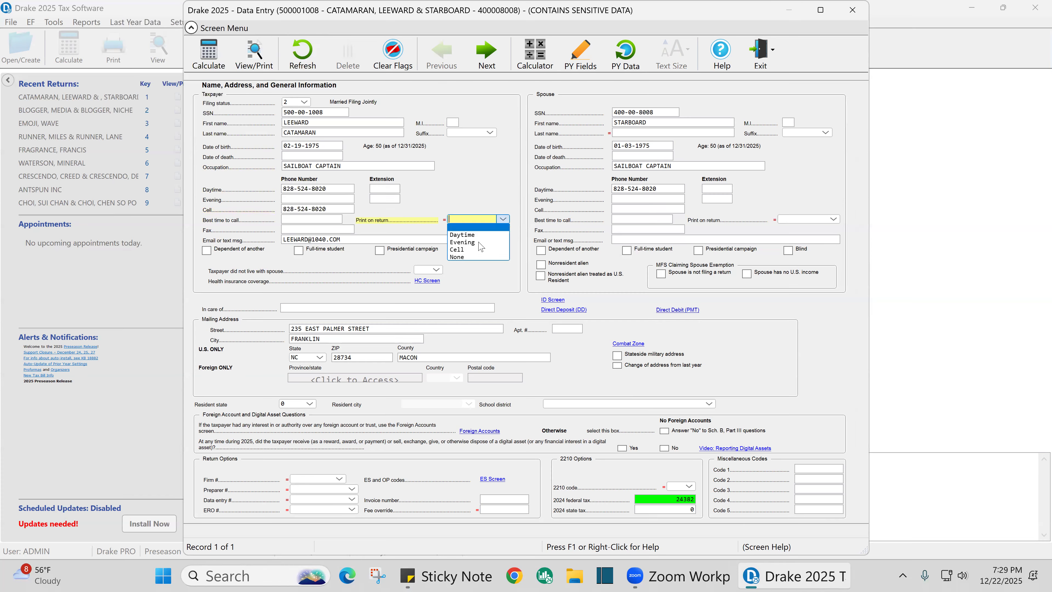
pyautogui.click(464, 250)
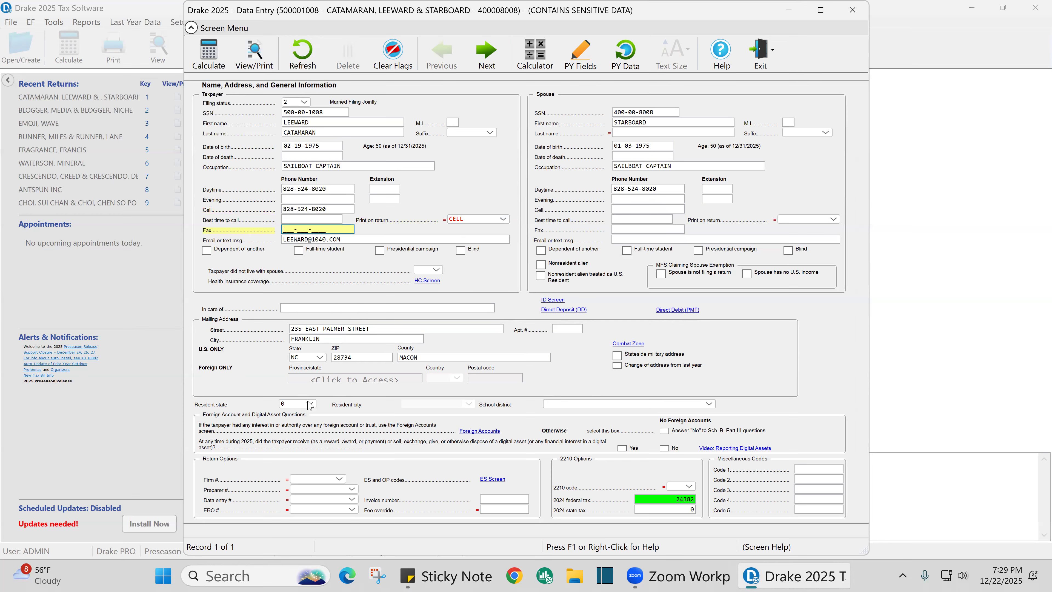
# Change the mailing ZIP code to 94134 so city and county fill in.
pyautogui.click(361, 359)
pyautogui.write('94')
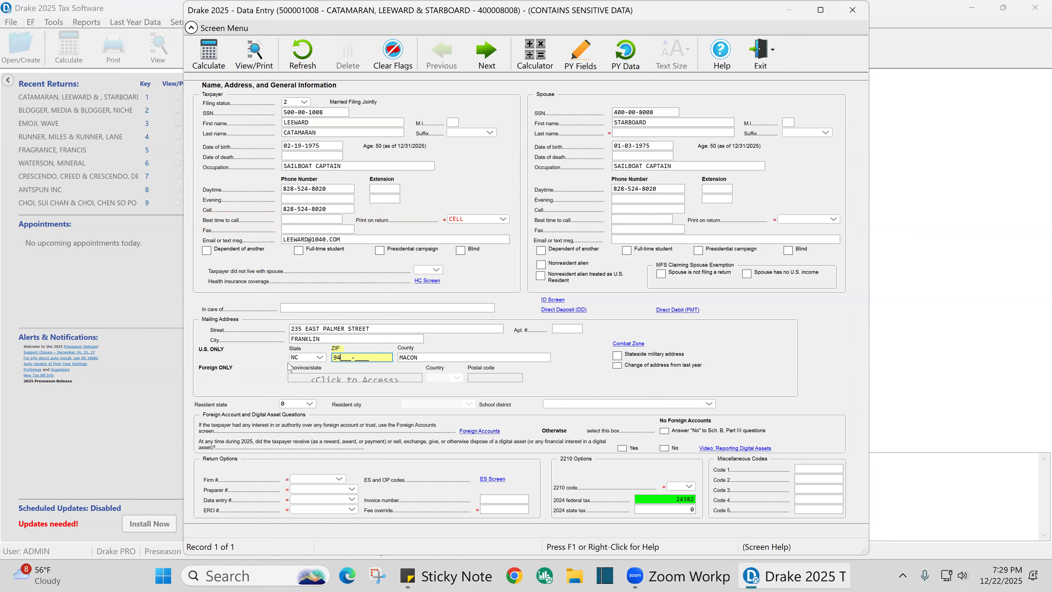
pyautogui.write('134')
pyautogui.press('Tab')
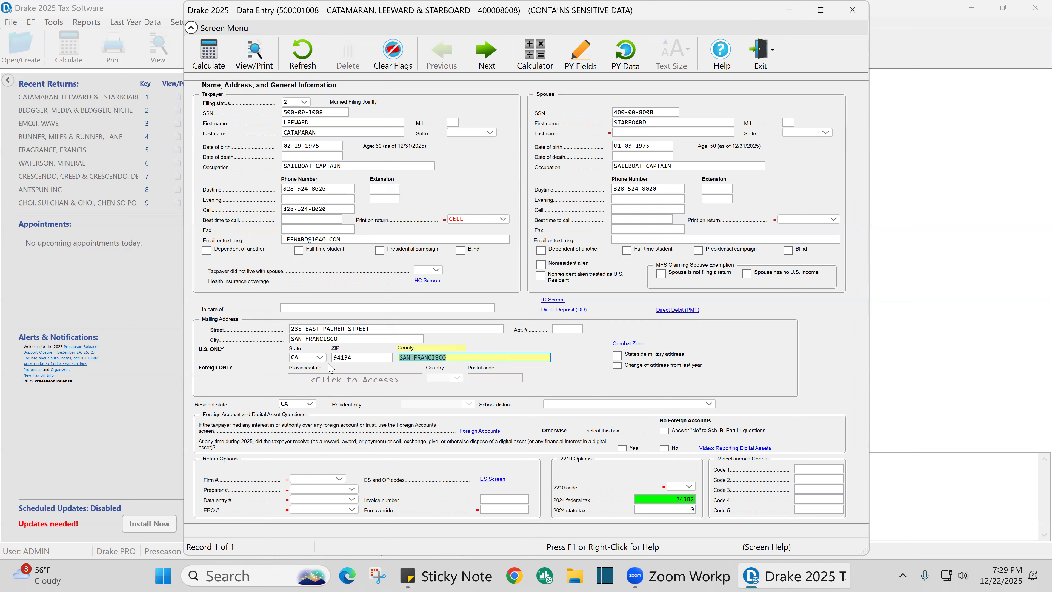
pyautogui.click(346, 359)
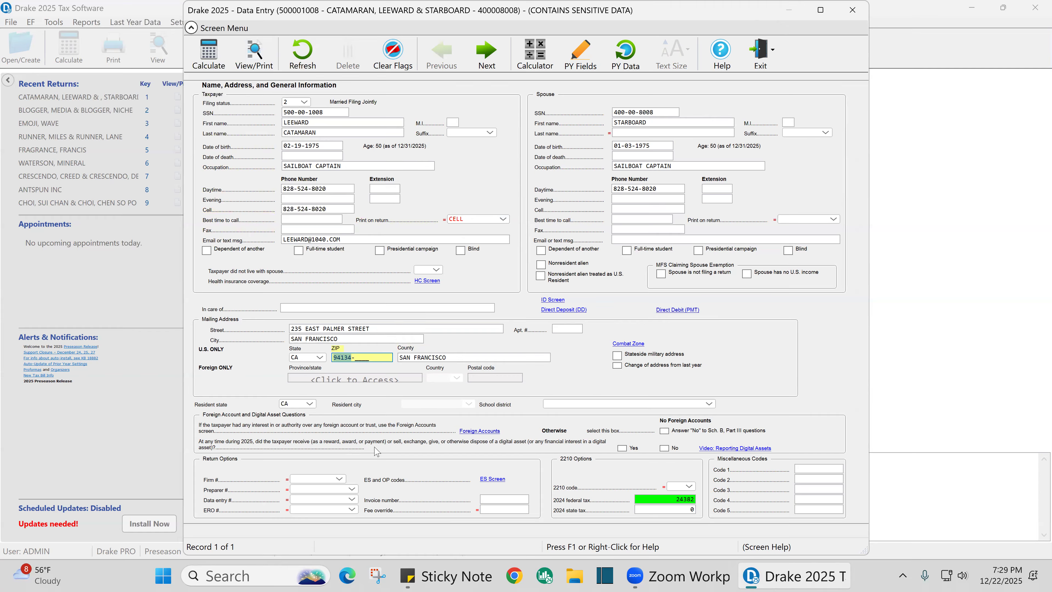
# Set the firm number to 1 so preparer, data-entry and ERO numbers fill with 1.
pyautogui.click(308, 477)
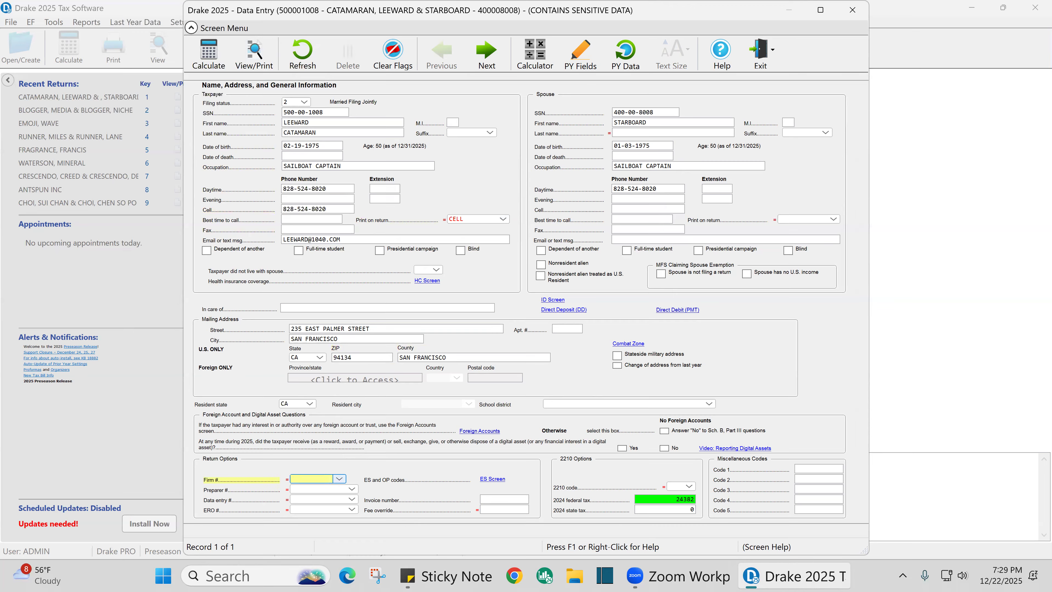
pyautogui.write('1')
pyautogui.press('Tab')
pyautogui.press('Tab')
pyautogui.press('Tab')
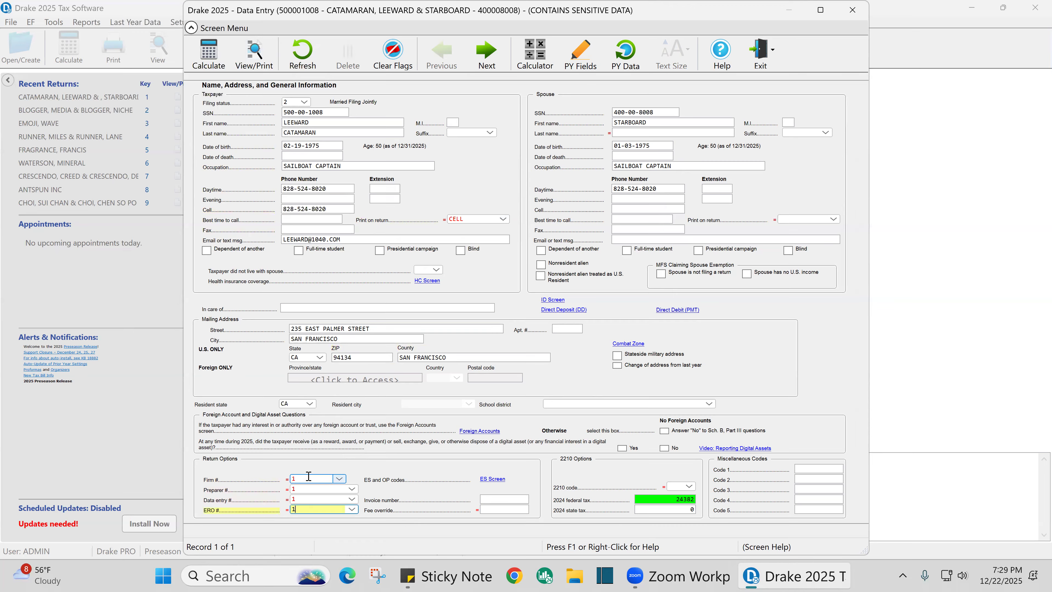
pyautogui.press('Tab')
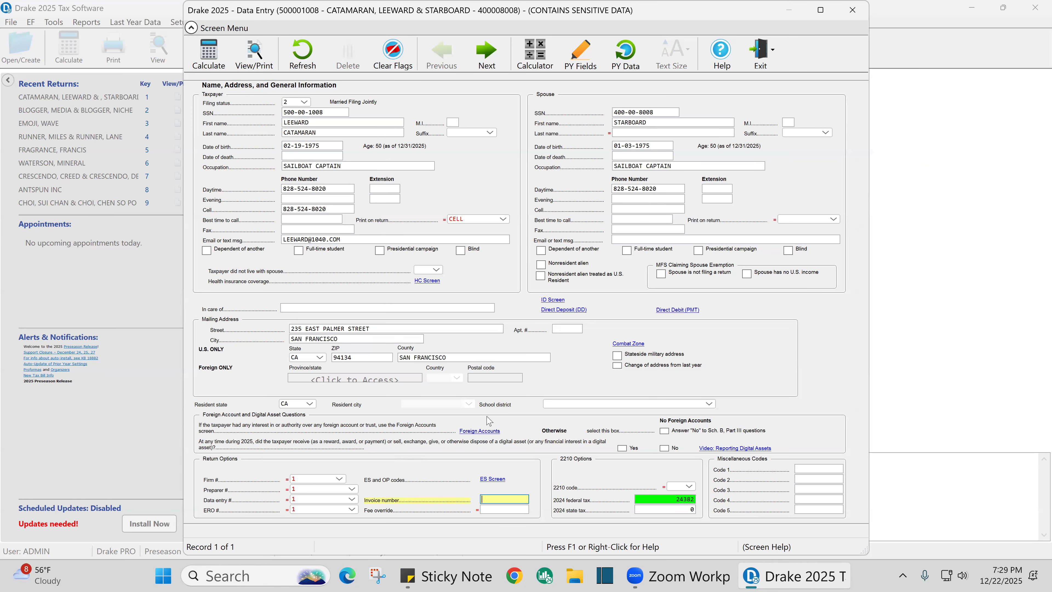
# Mark full-year health coverage as Y and answer No to Schedule B Part III questions.
pyautogui.click(423, 281)
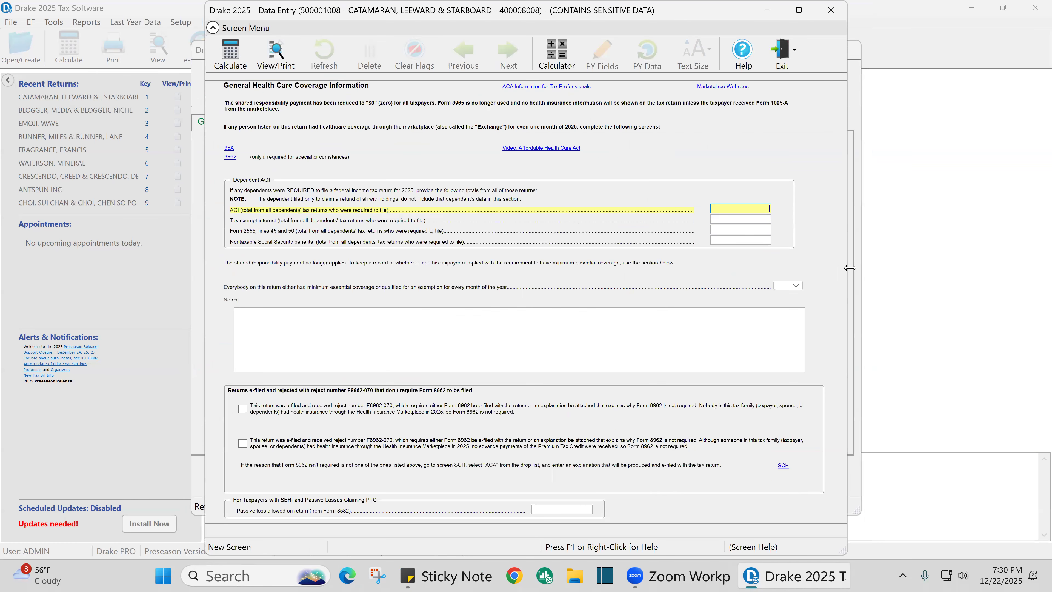
pyautogui.click(796, 286)
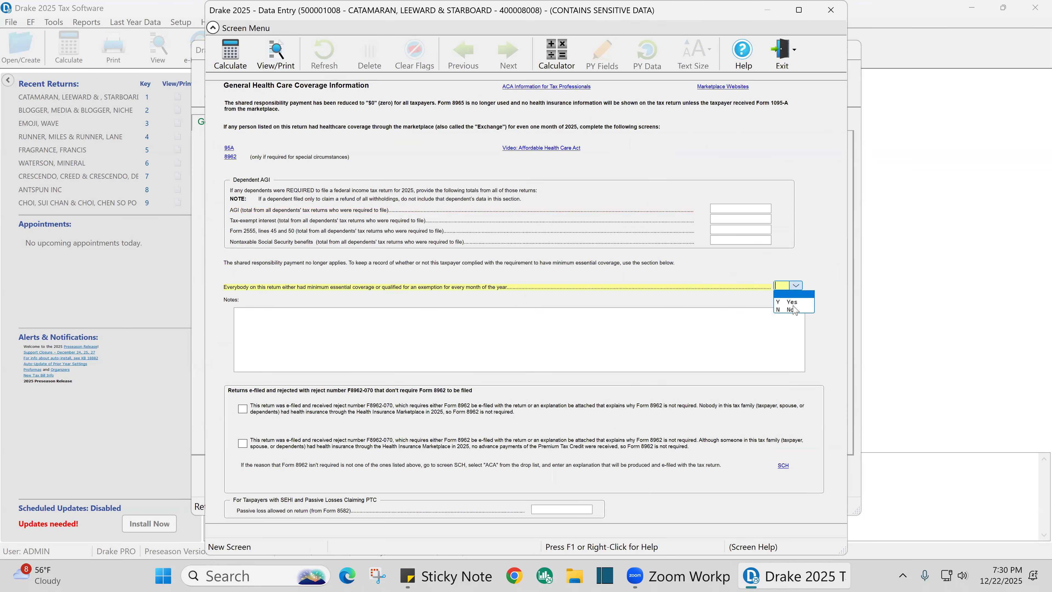
pyautogui.click(790, 302)
pyautogui.click(831, 12)
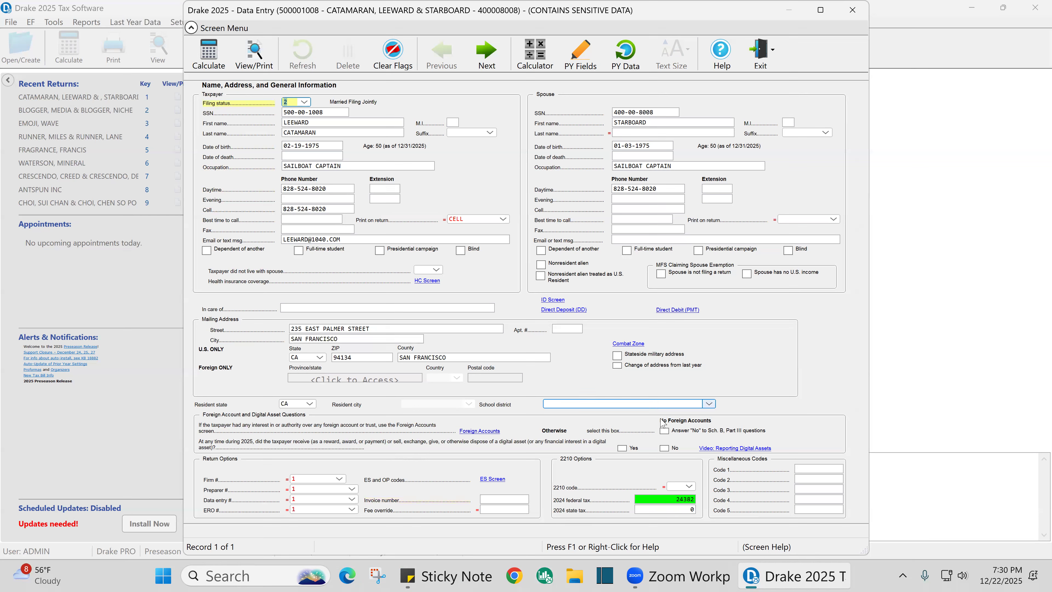
pyautogui.click(665, 431)
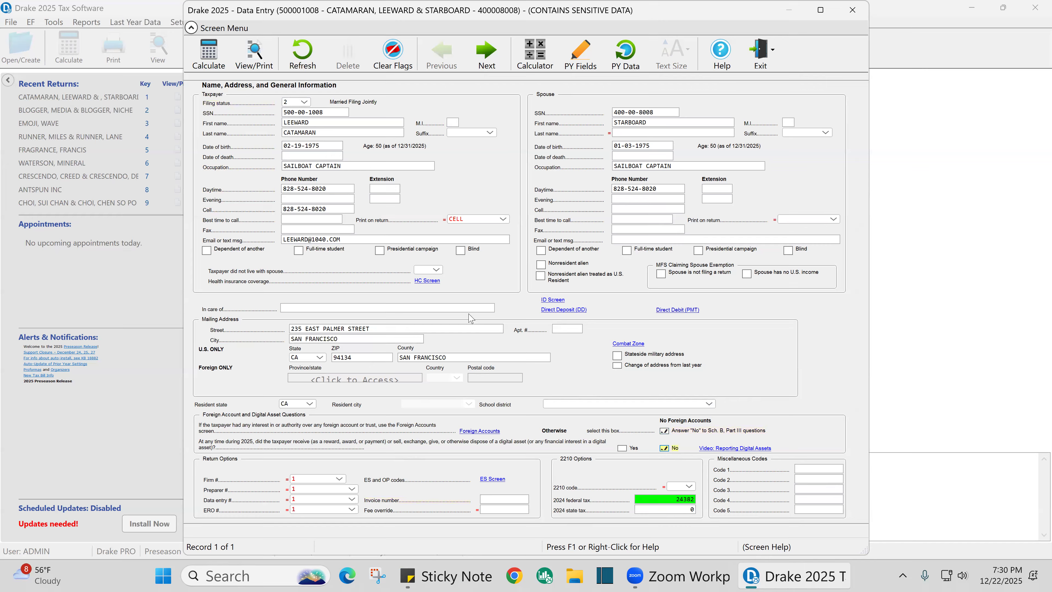
pyautogui.click(557, 299)
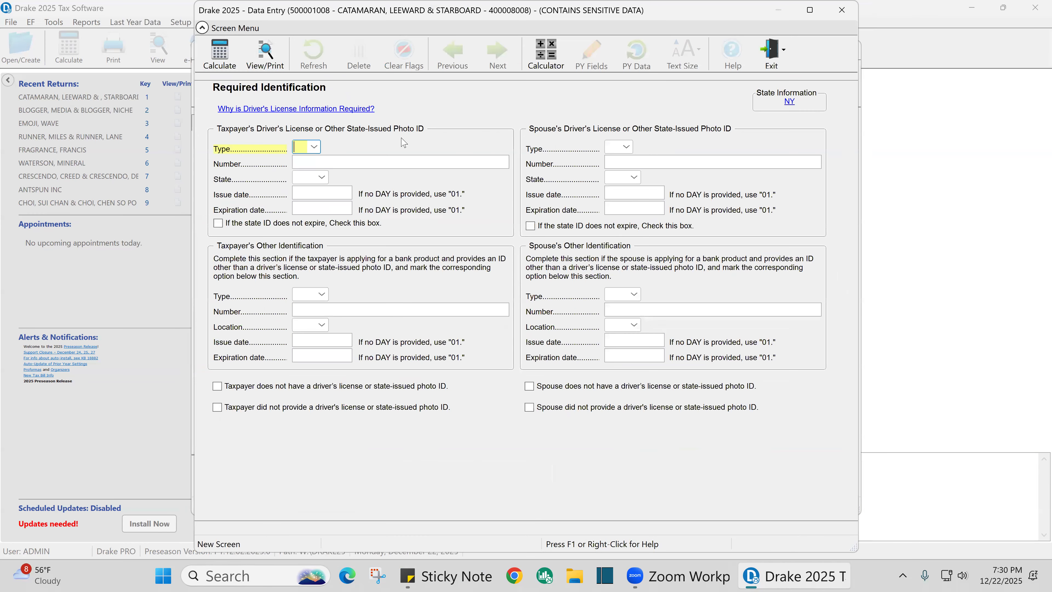
# Enter the taxpayer's CA driver's license number, issued 05-06-2022, expiring 11-18-2027.
pyautogui.click(315, 148)
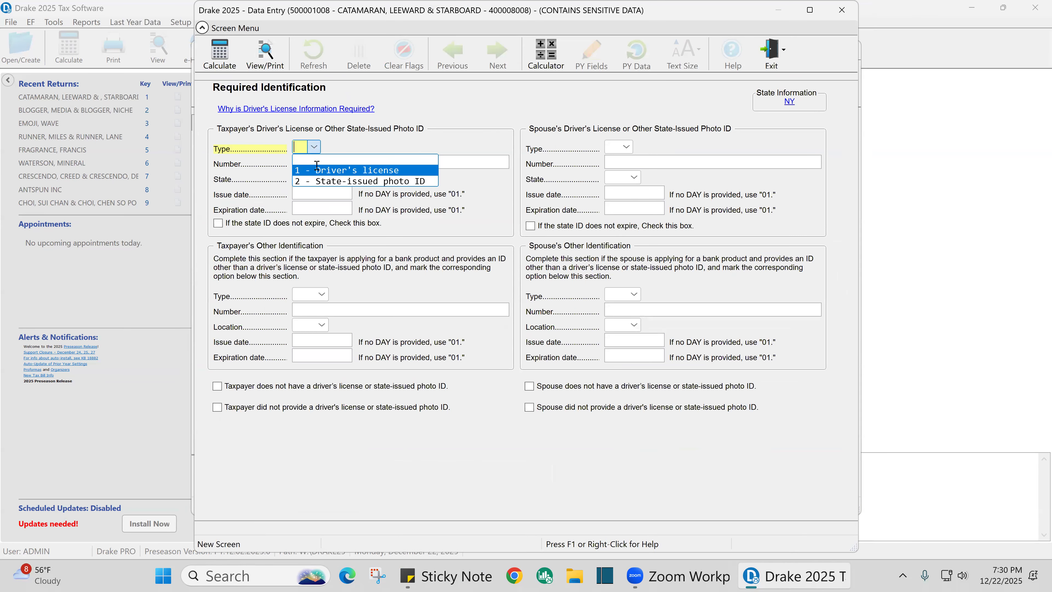
pyautogui.click(318, 168)
pyautogui.write('B456789123')
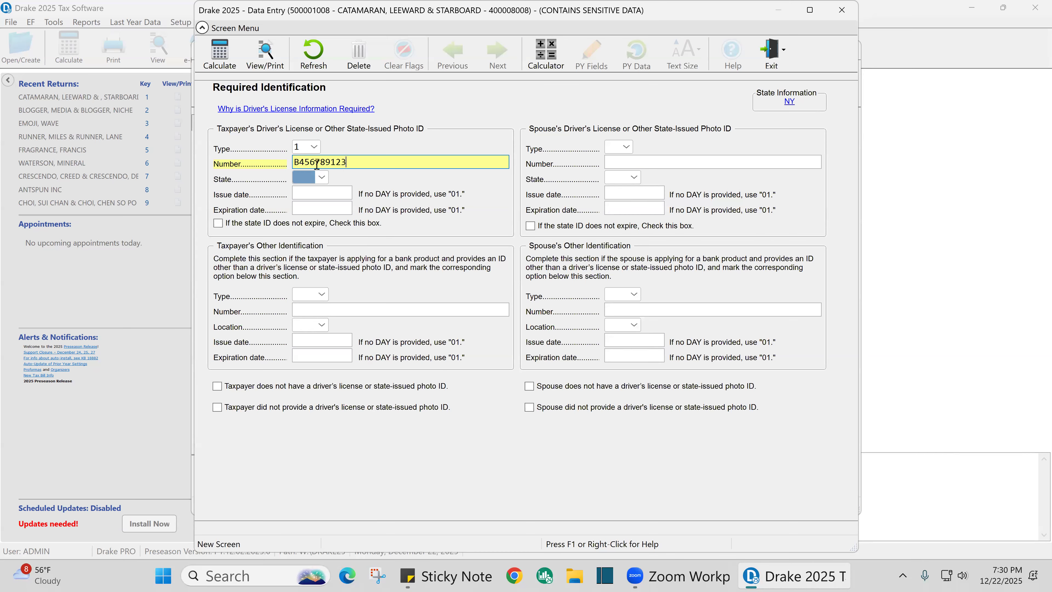
pyautogui.press('Tab')
pyautogui.write('C')
pyautogui.press('Tab')
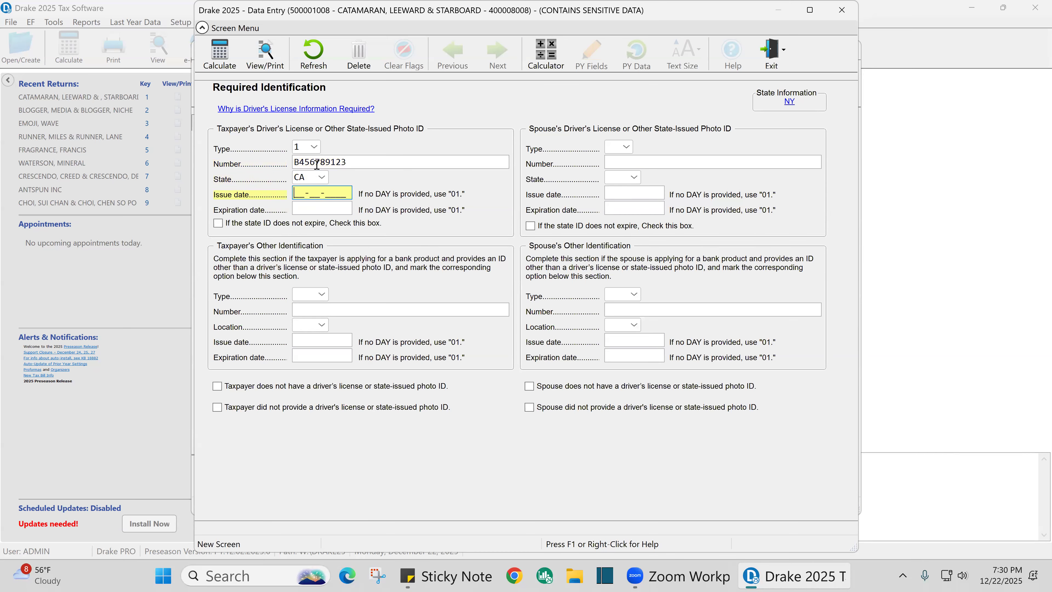
pyautogui.write('05-06-2022')
pyautogui.press('Tab')
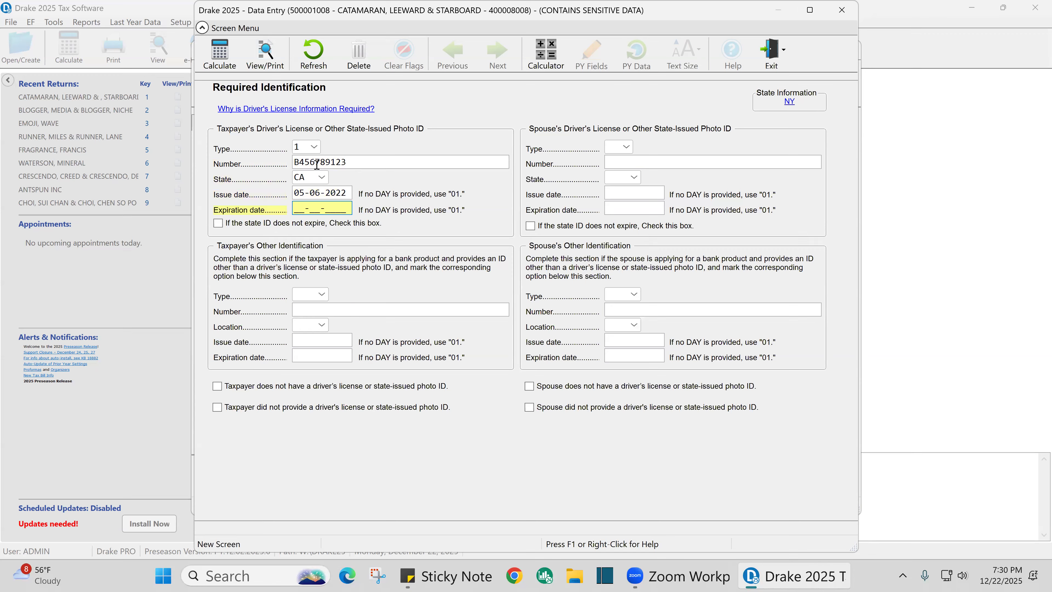
pyautogui.write('11-18-2027')
# Enter the spouse's CA driver's license number, issued 08-09-2023, with expiration year 2028.
pyautogui.click(628, 147)
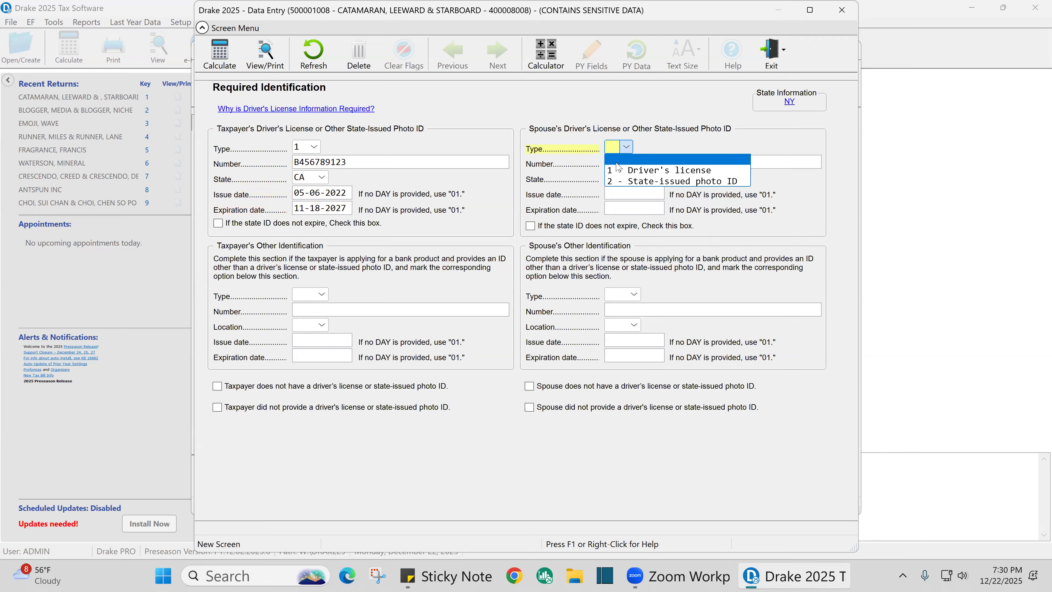
pyautogui.click(643, 174)
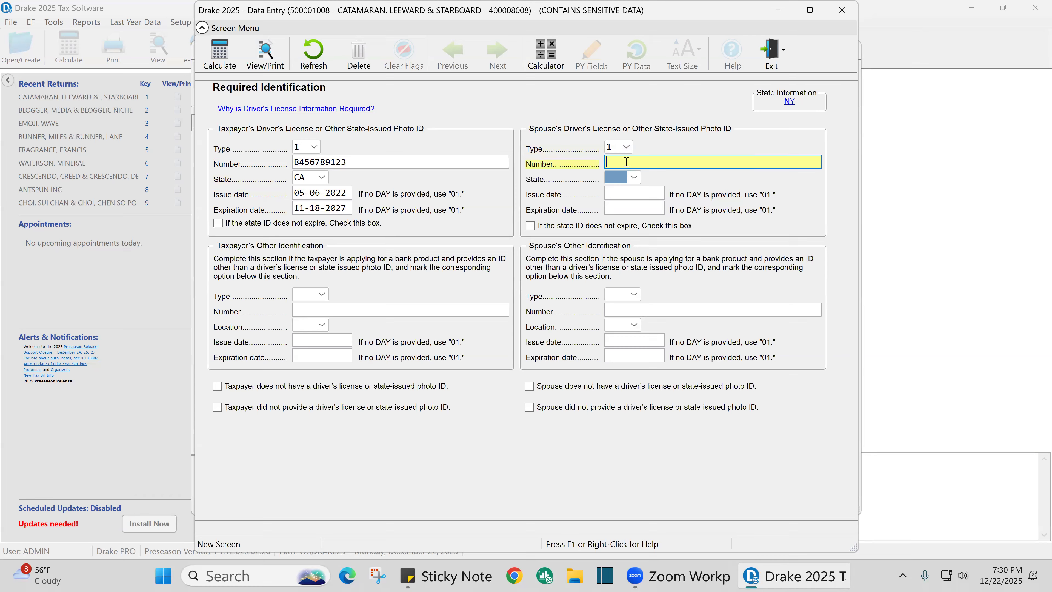
pyautogui.write('C789456123')
pyautogui.press('Tab')
pyautogui.write('CA')
pyautogui.press('Tab')
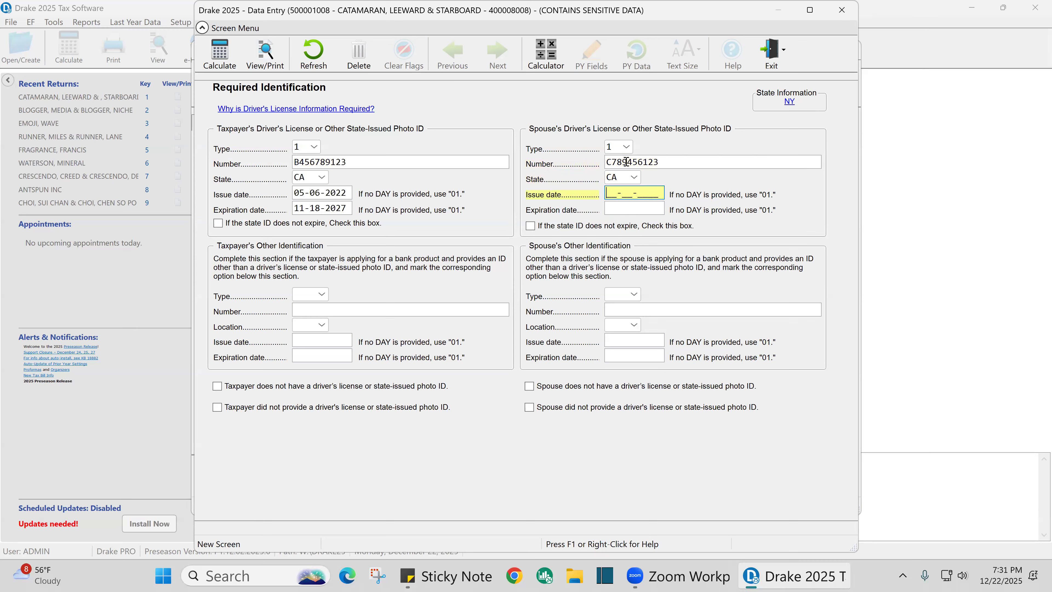
pyautogui.write('08-09-2023')
pyautogui.press('Tab')
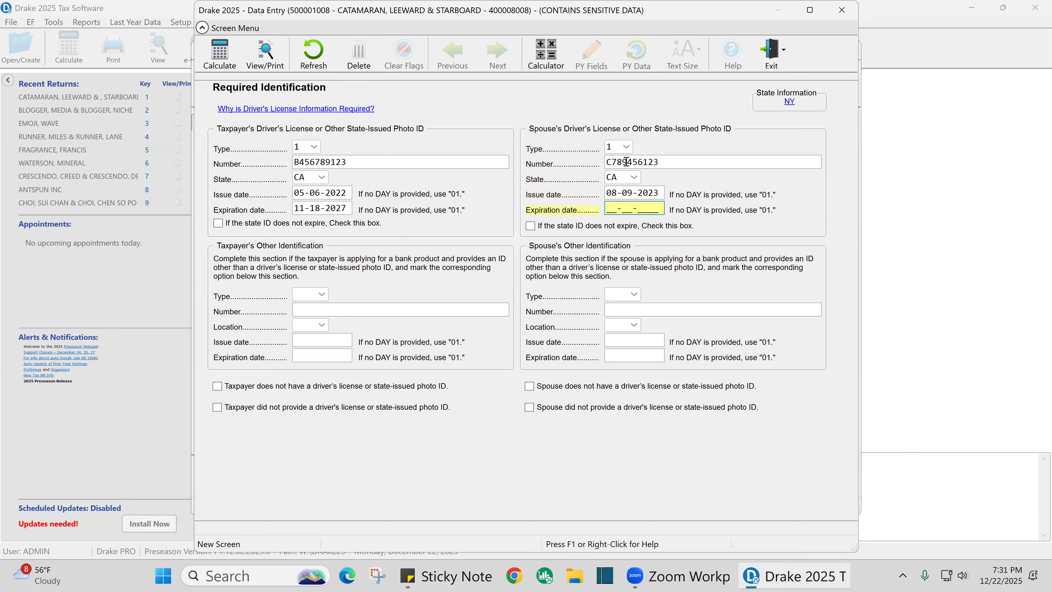
pyautogui.write('01-06-3')
pyautogui.press('BackSpace')
pyautogui.write('2028')
pyautogui.click(842, 12)
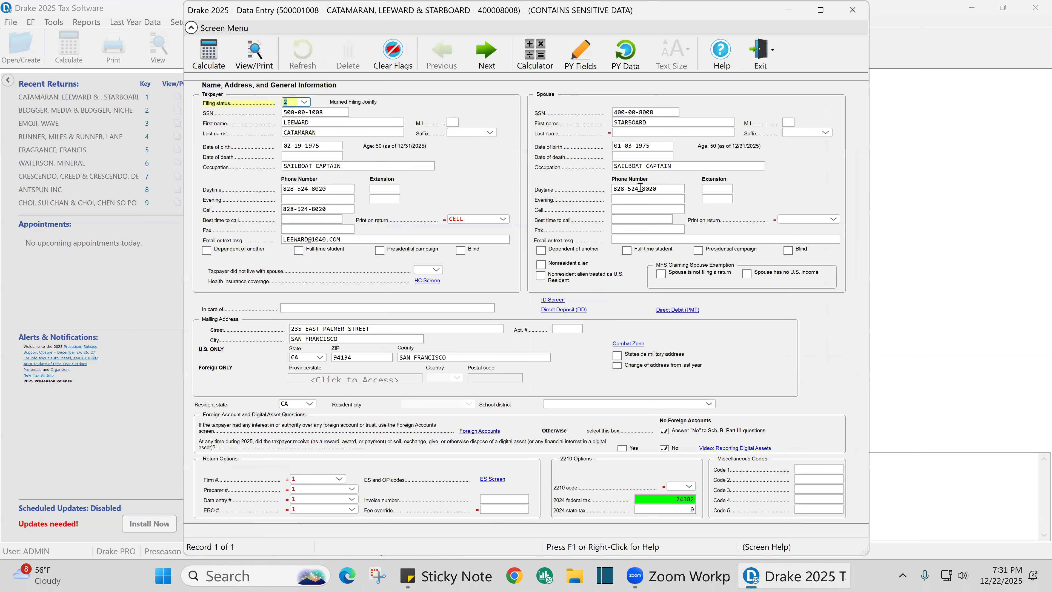
# Turn on federal and CA direct deposit to the bank 'BANK OF AMERICIA'.
pyautogui.click(565, 312)
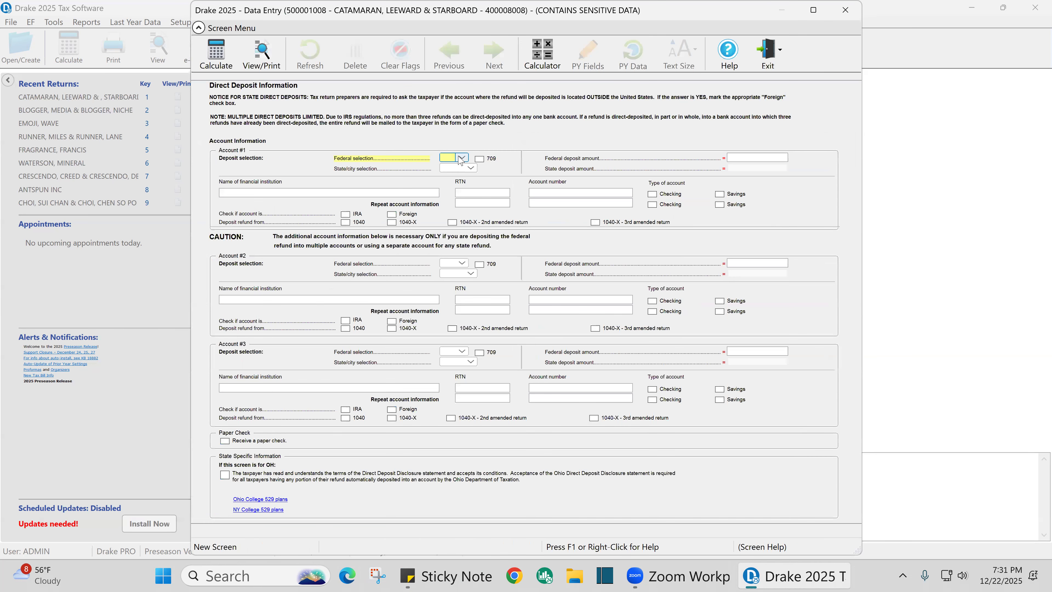
pyautogui.click(462, 158)
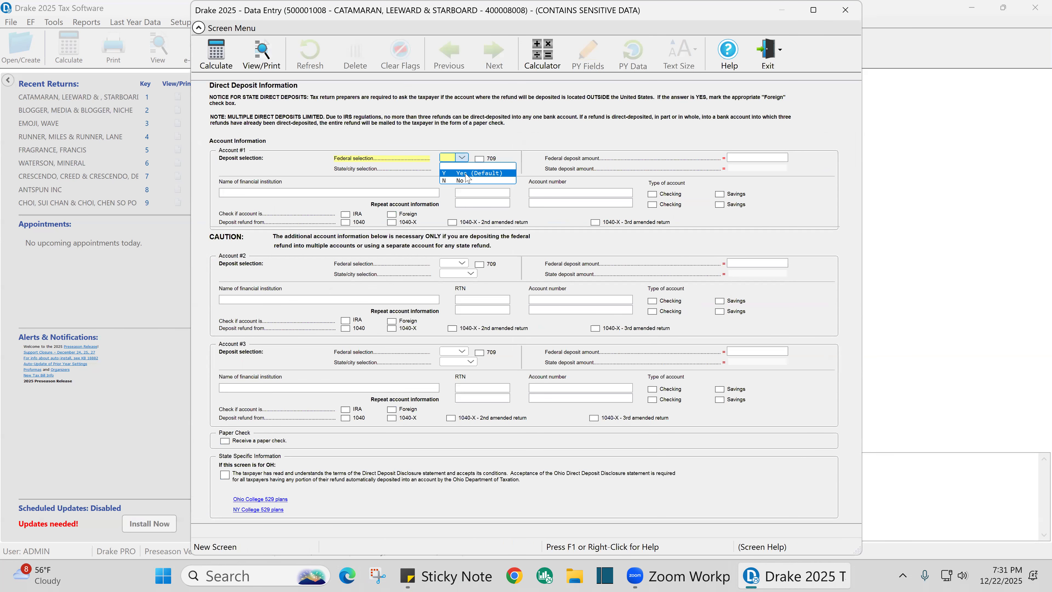
pyautogui.click(466, 174)
pyautogui.click(471, 168)
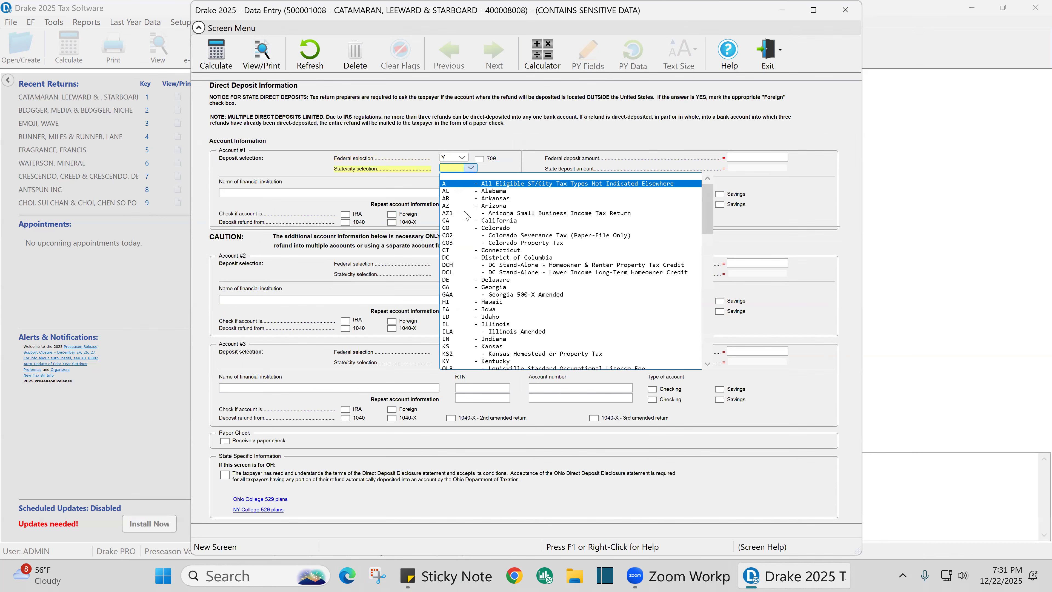
pyautogui.press('Tab')
pyautogui.click(294, 192)
pyautogui.write('BANK OF AMERICIA')
pyautogui.press('Tab')
# Enter and repeat the routing and account numbers, mark the account Checking for the 1040.
pyautogui.write('12100035')
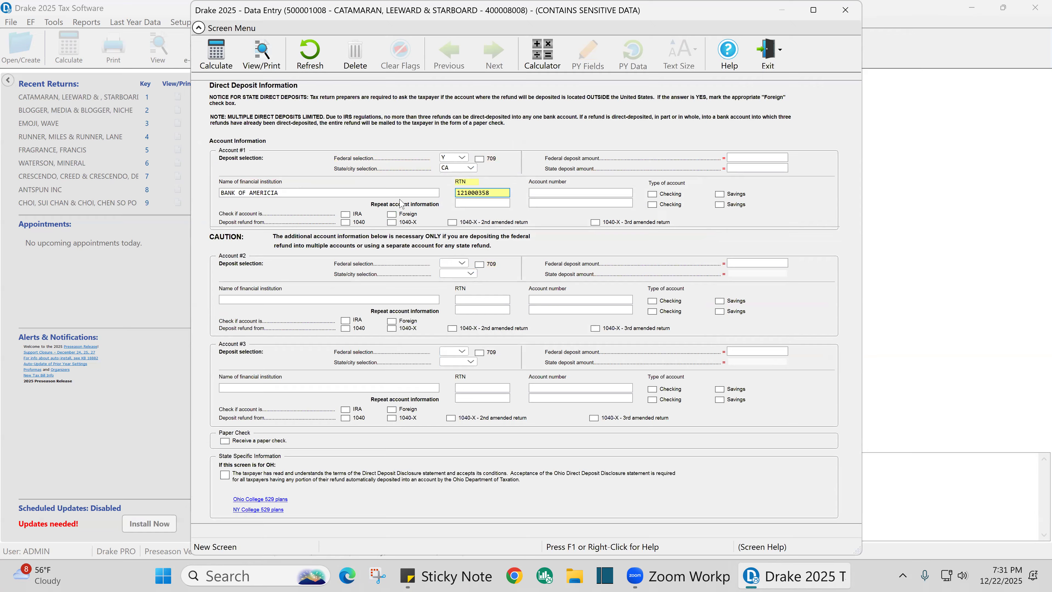
pyautogui.click(466, 202)
pyautogui.write('1')
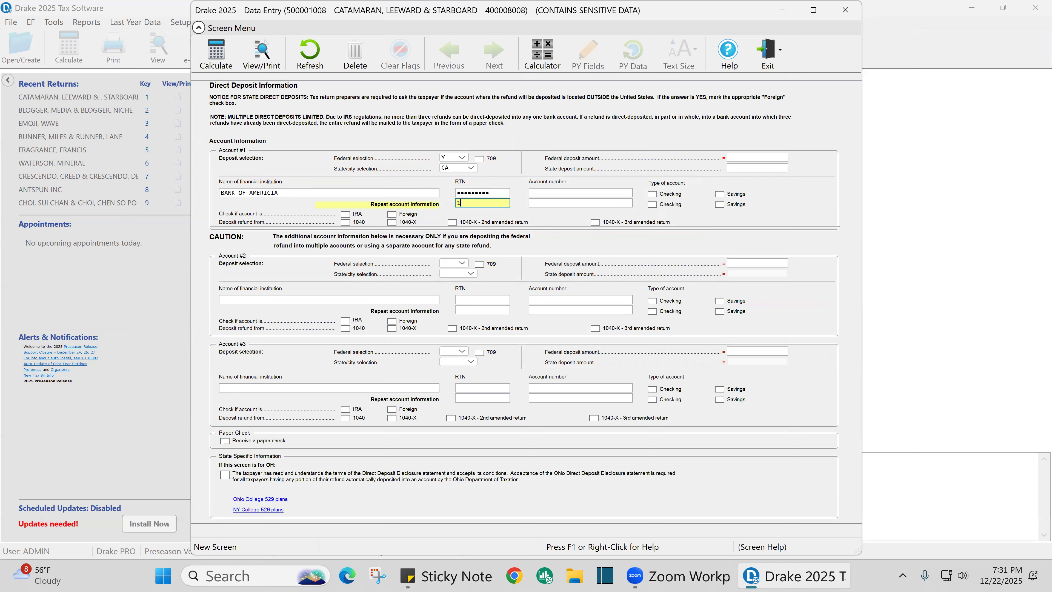
pyautogui.write('21000358')
pyautogui.click(543, 193)
pyautogui.write('987654321')
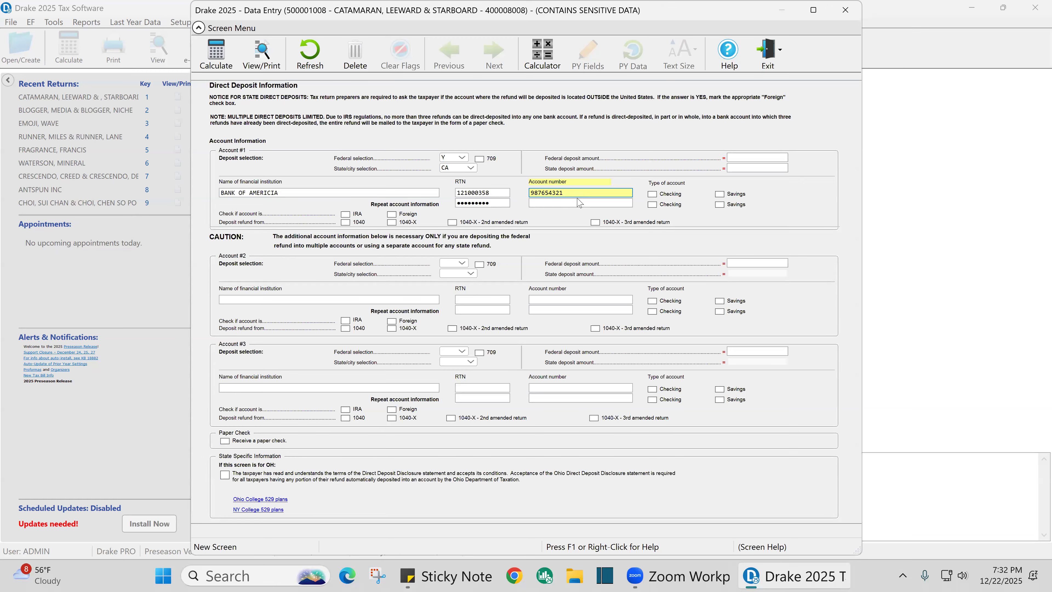
pyautogui.press('Tab')
pyautogui.write('987654321')
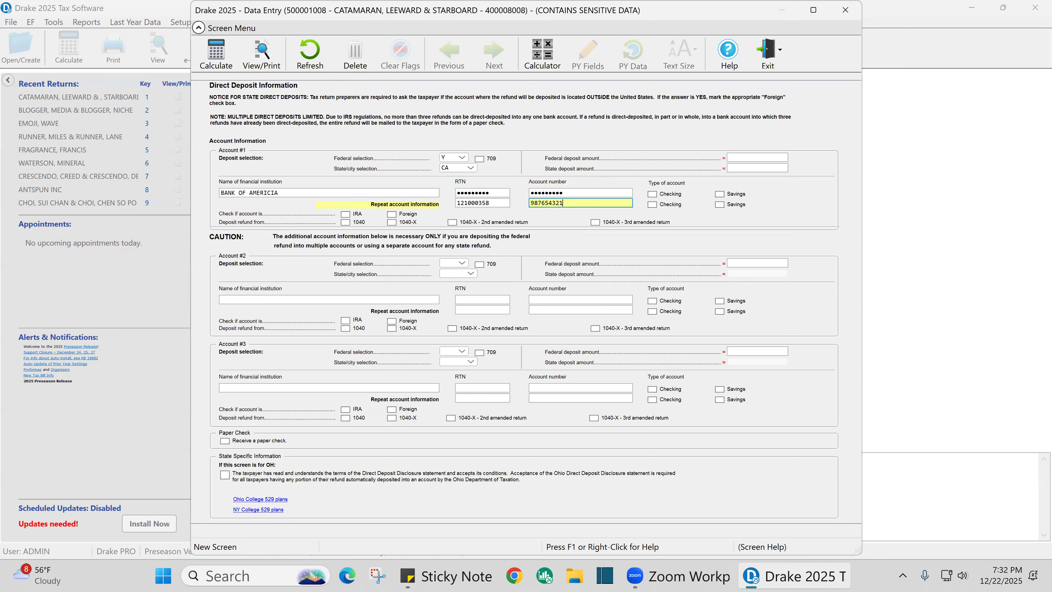
pyautogui.click(653, 194)
pyautogui.click(653, 203)
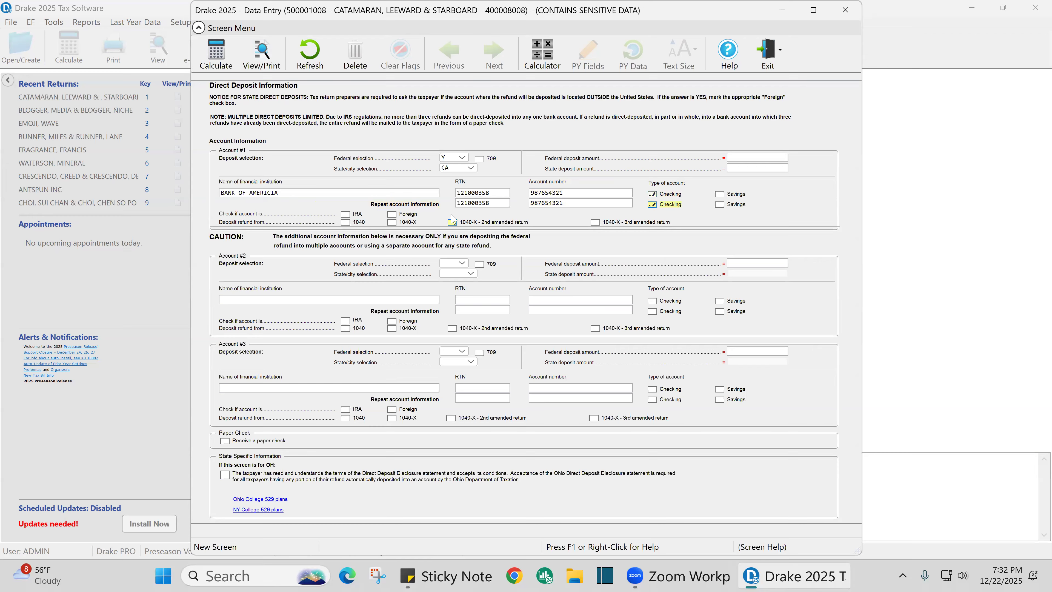
pyautogui.click(346, 222)
pyautogui.click(845, 13)
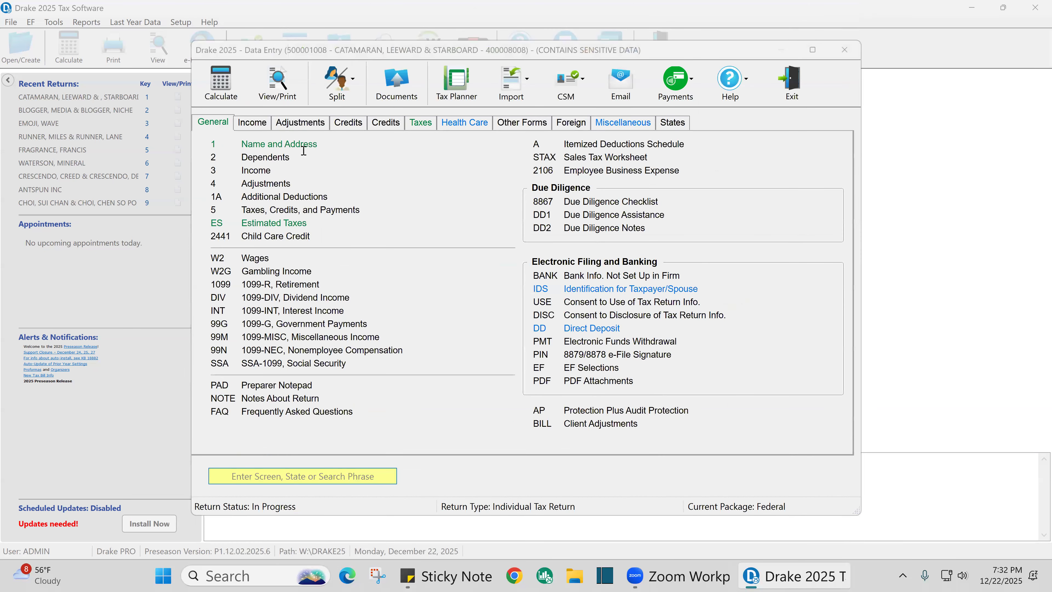
pyautogui.click(261, 146)
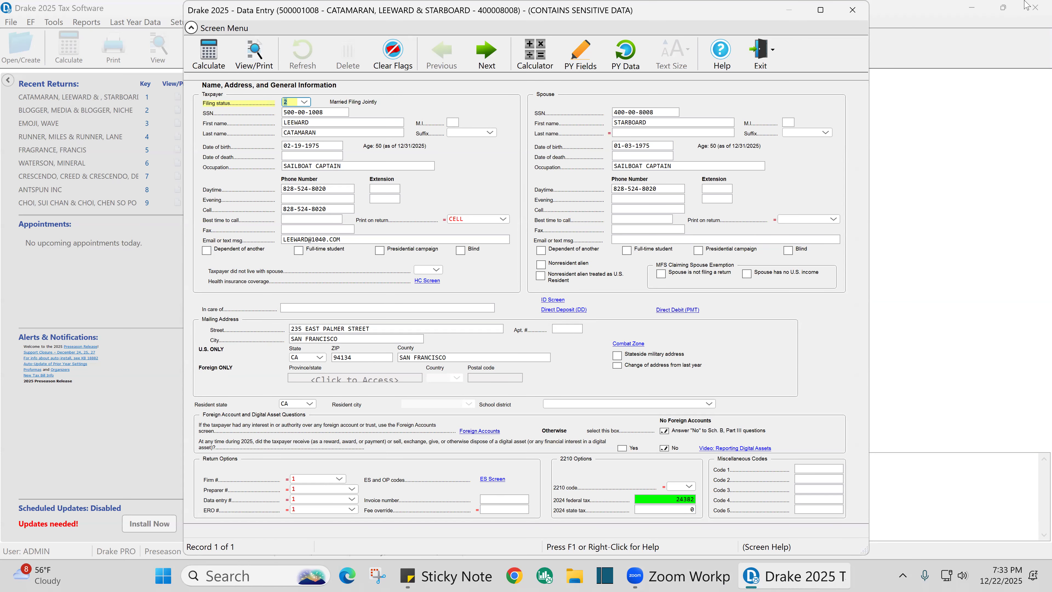
pyautogui.click(853, 10)
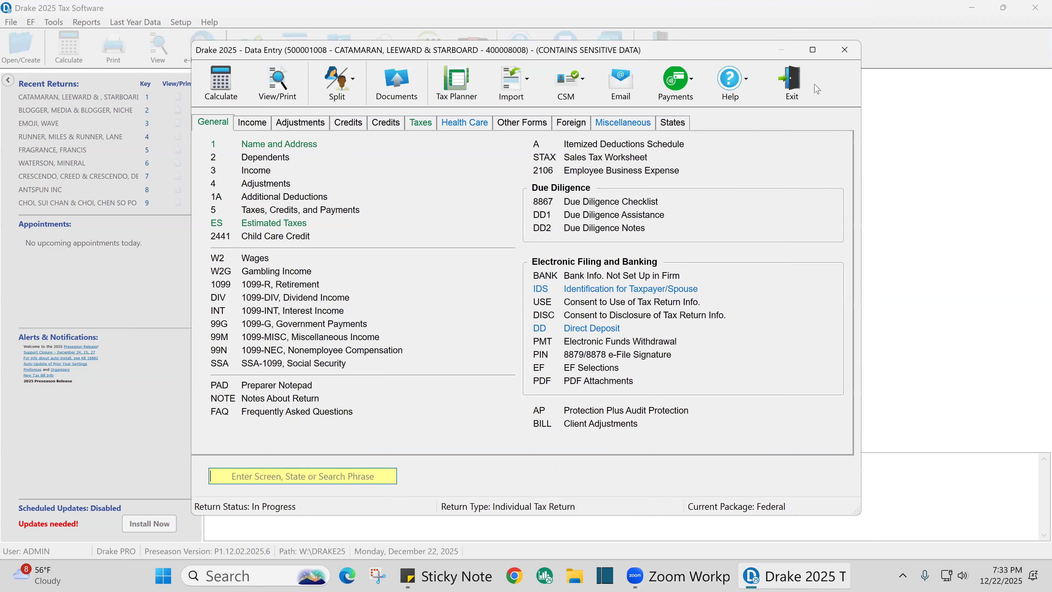
pyautogui.click(300, 149)
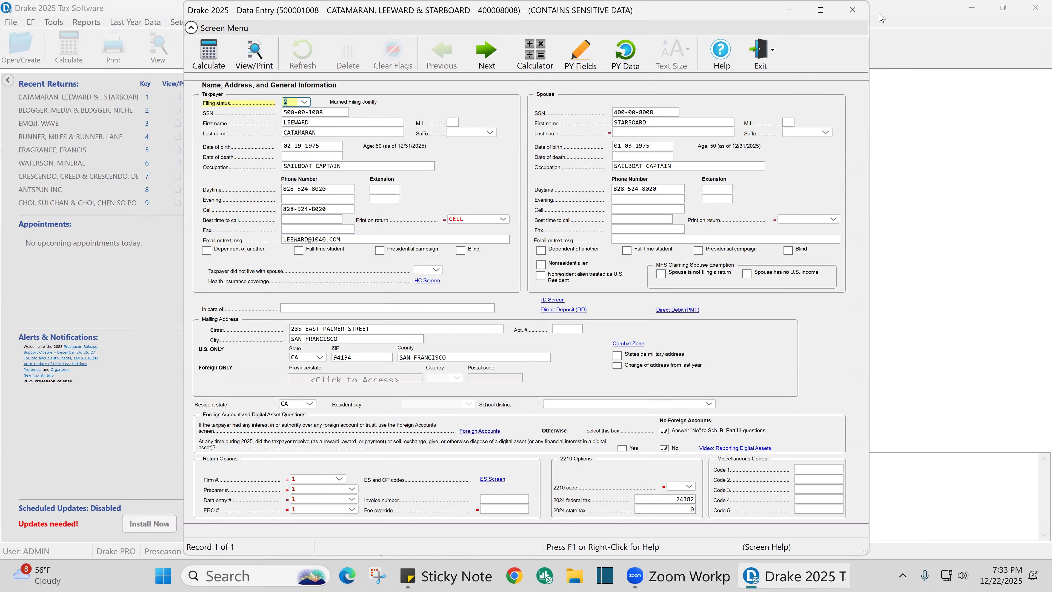
pyautogui.click(852, 9)
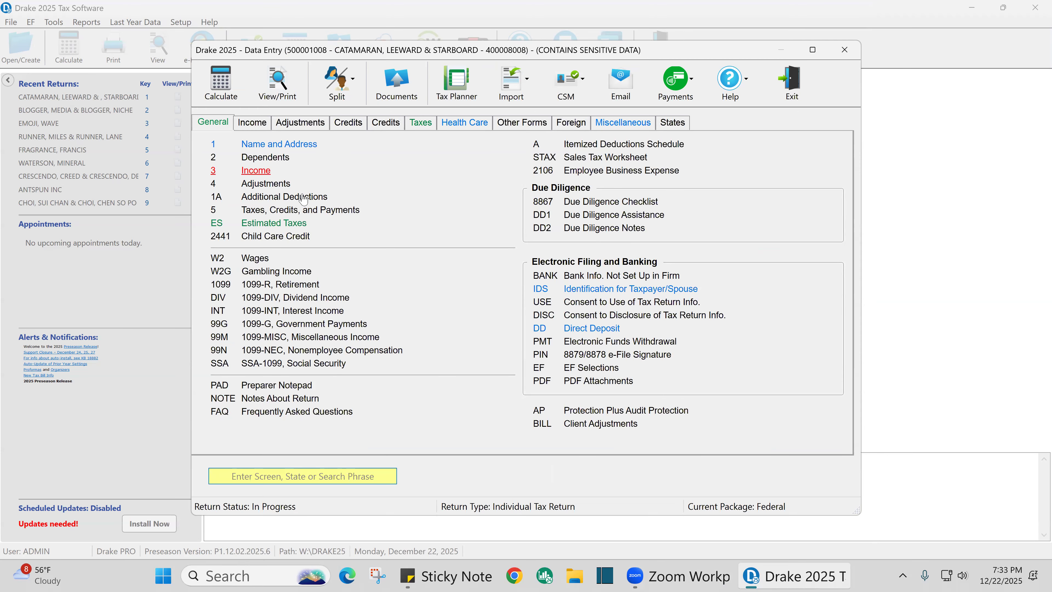
pyautogui.click(257, 258)
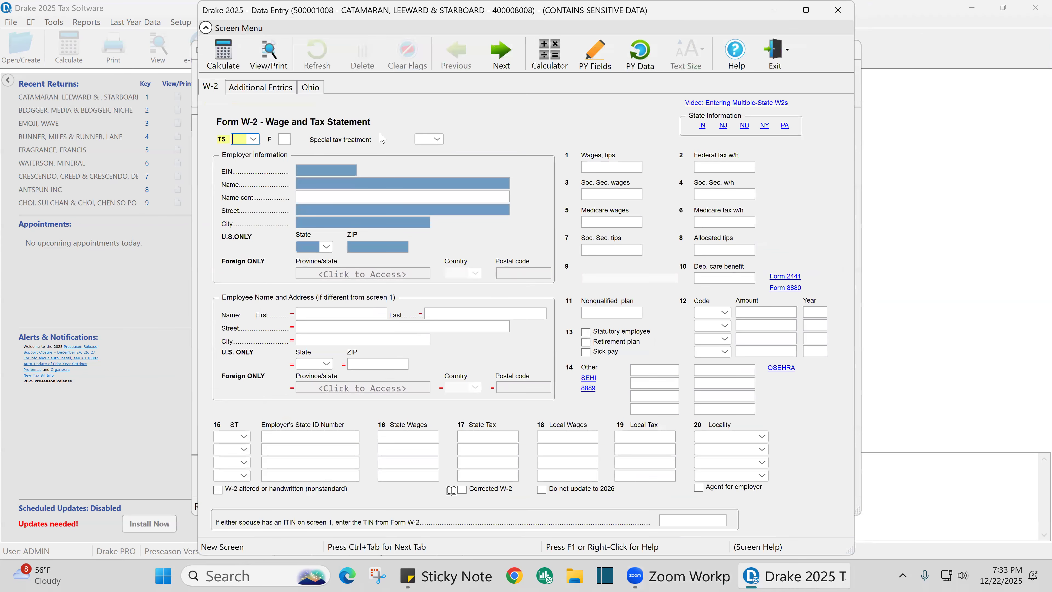
# Assign the W-2 to the taxpayer with EIN 98-7654321, wages 120000 and withholding 24000.
pyautogui.click(253, 140)
pyautogui.click(264, 160)
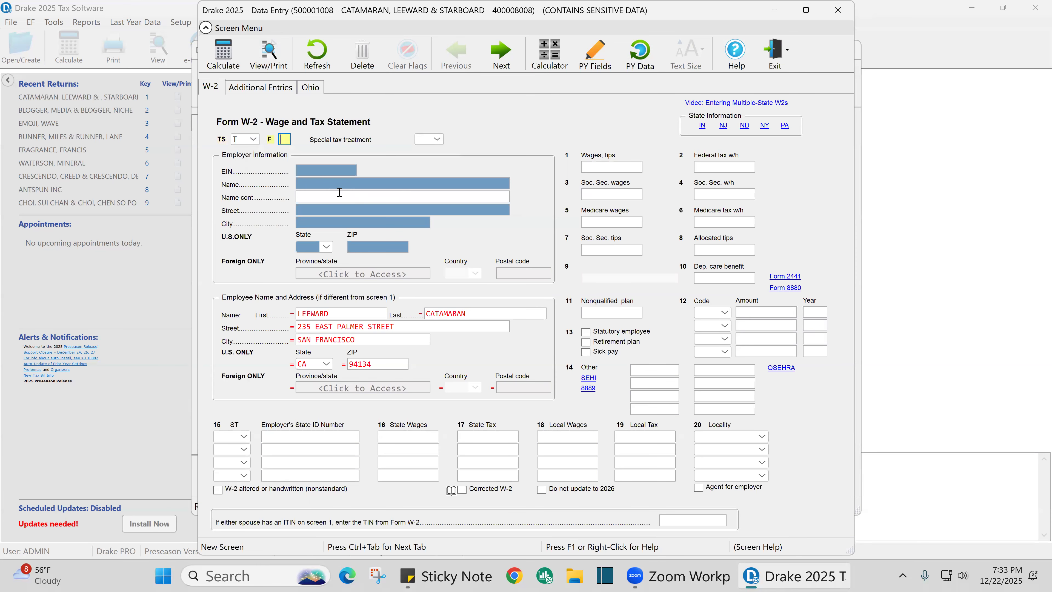
pyautogui.click(308, 171)
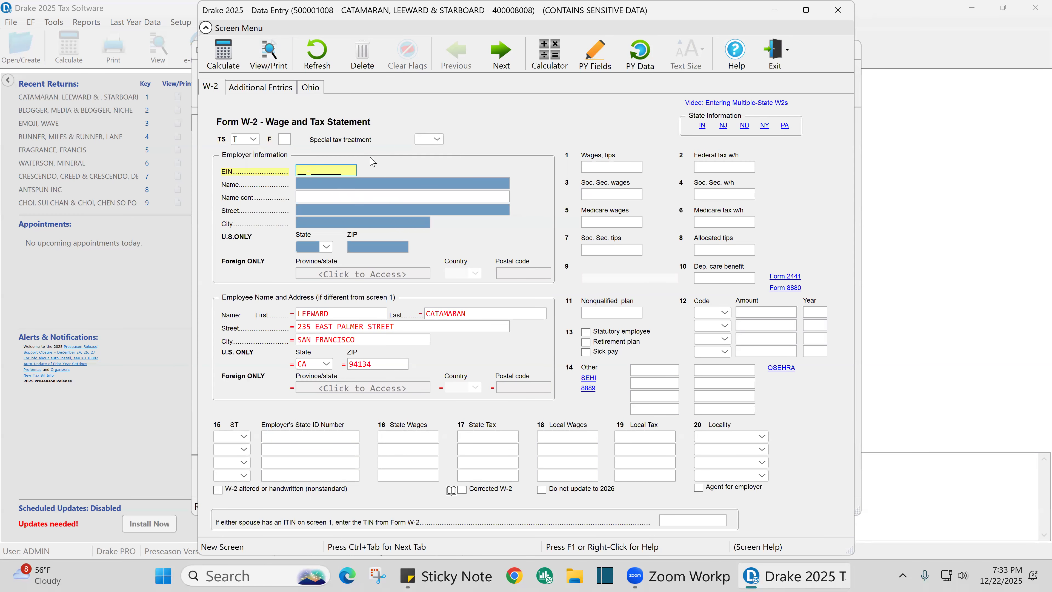
pyautogui.write('98-7654321')
pyautogui.press('Tab')
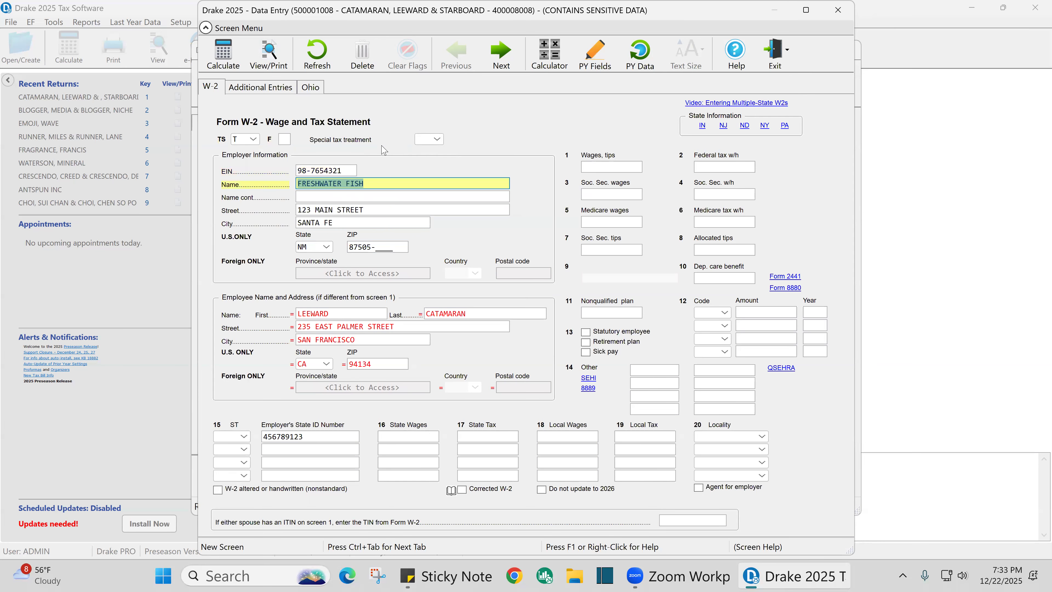
pyautogui.click(611, 167)
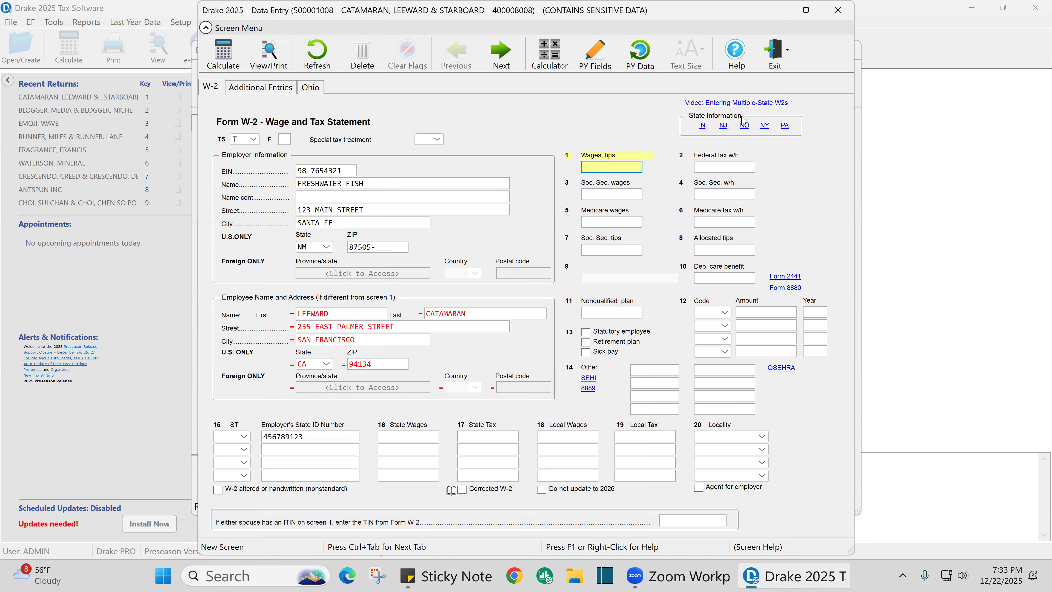
pyautogui.write('120000')
pyautogui.press('Return')
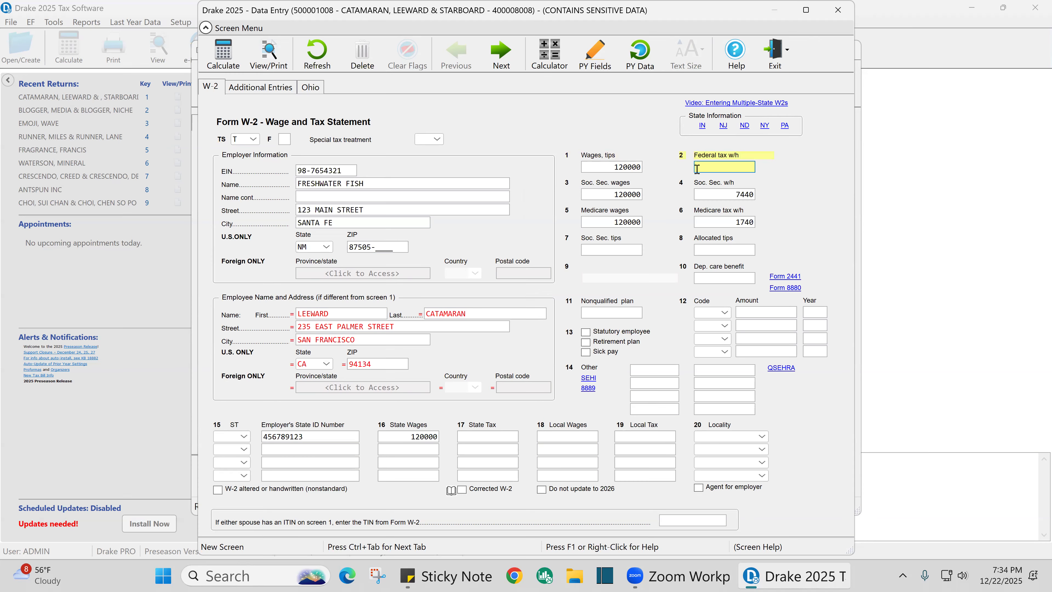
pyautogui.write('24000')
# Add the CA state line: state tax 12000, local tax 1320 and locality CASDI.
pyautogui.click(253, 139)
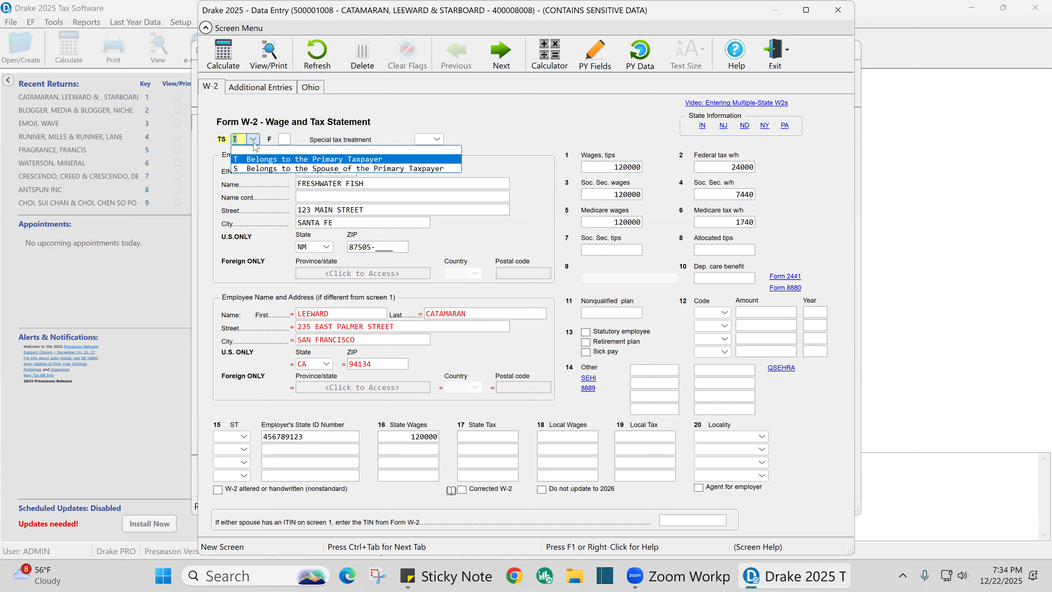
pyautogui.click(270, 163)
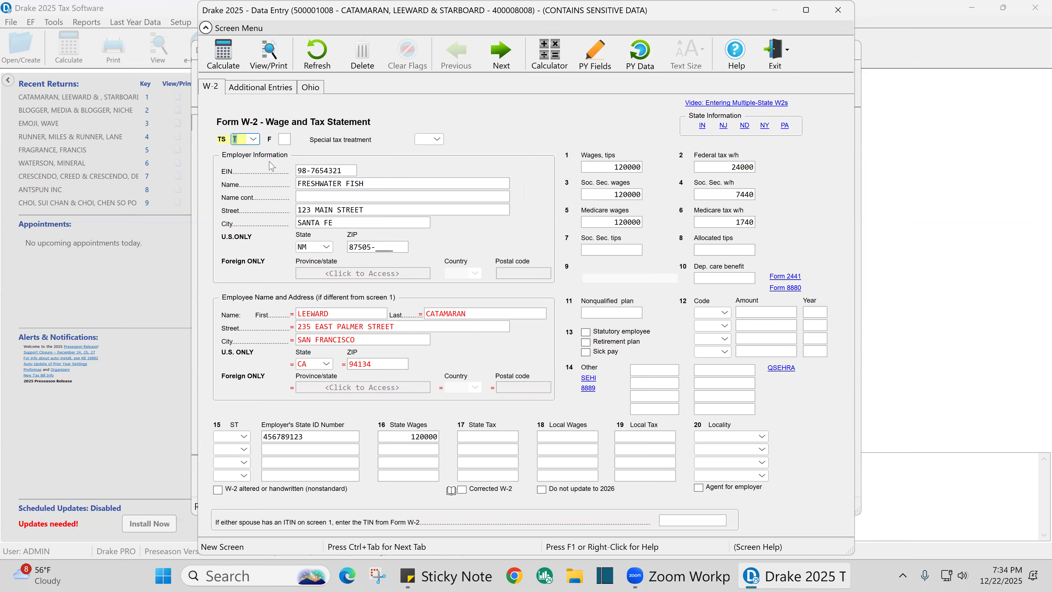
pyautogui.click(219, 437)
pyautogui.write('CA')
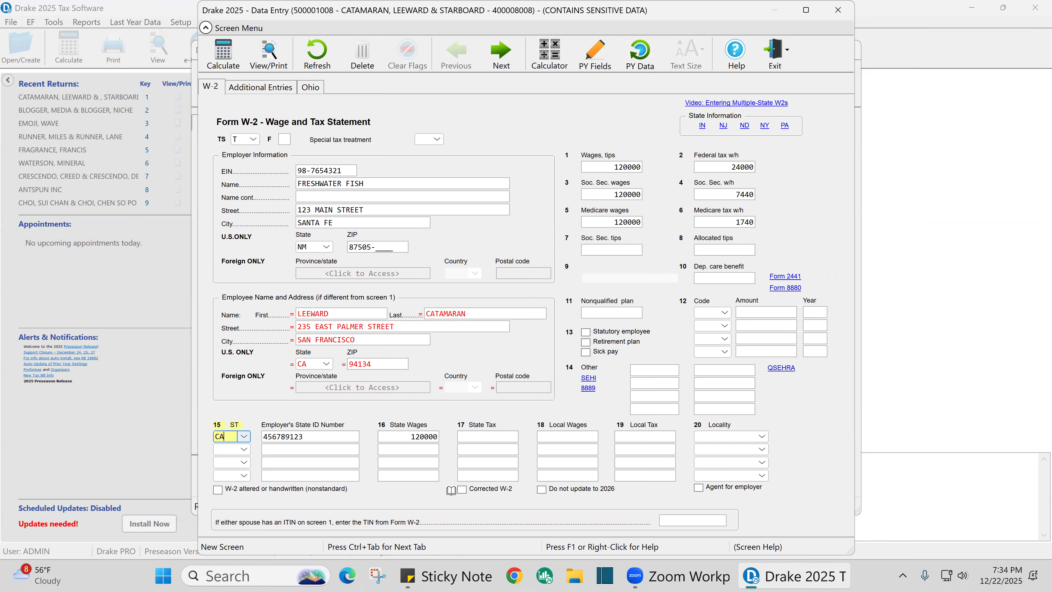
pyautogui.click(485, 440)
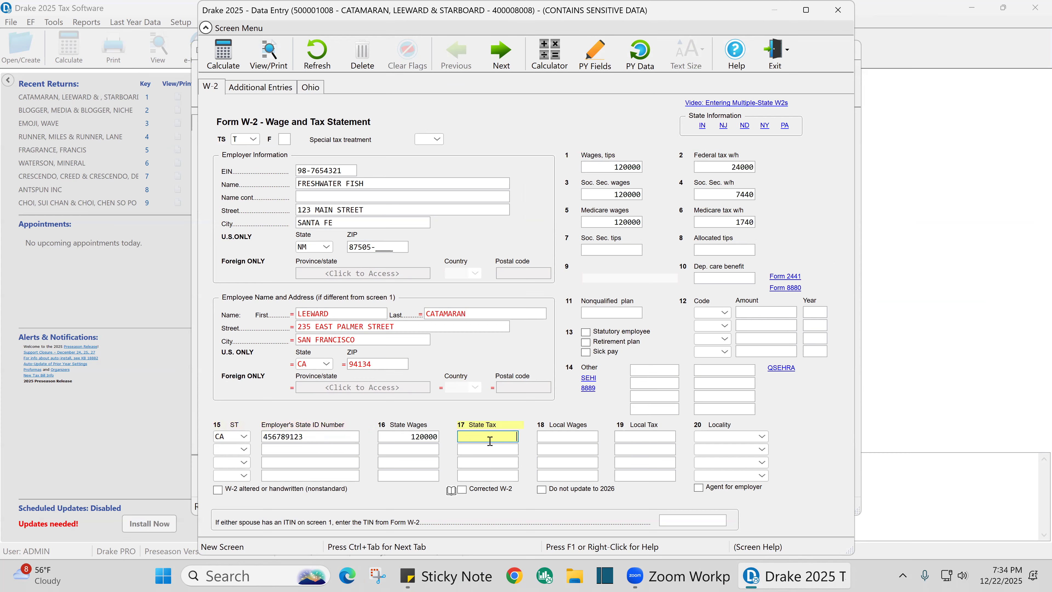
pyautogui.write('12000')
pyautogui.click(629, 435)
pyautogui.write('1')
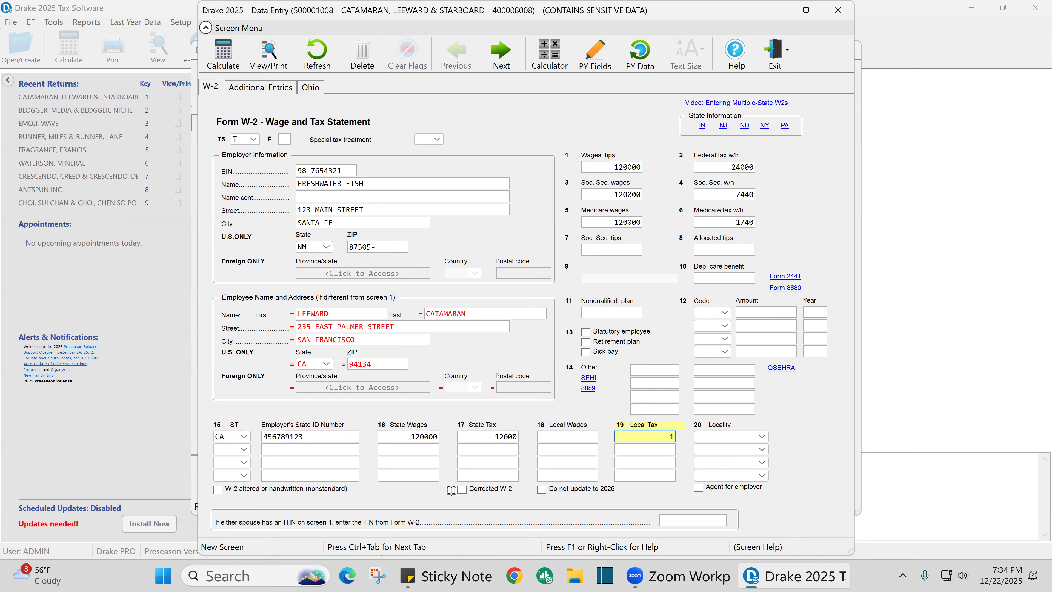
pyautogui.write('220')
pyautogui.press('BackSpace')
pyautogui.write('3')
pyautogui.press('Tab')
pyautogui.write('C')
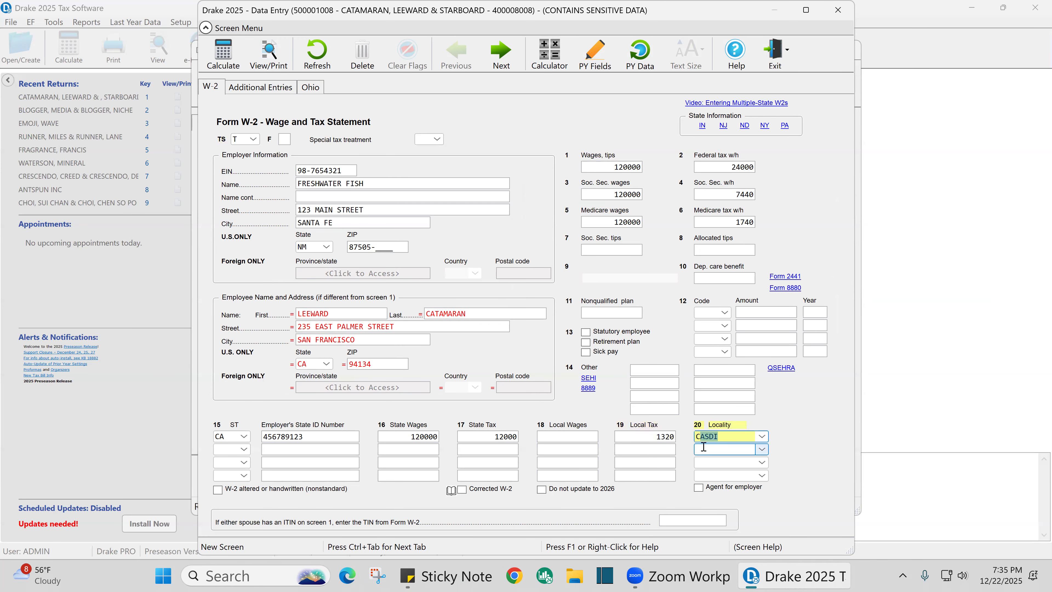
# Close the W-2 and go to the Schedule C Self-Employed Income screen from the Income list.
pyautogui.click(838, 12)
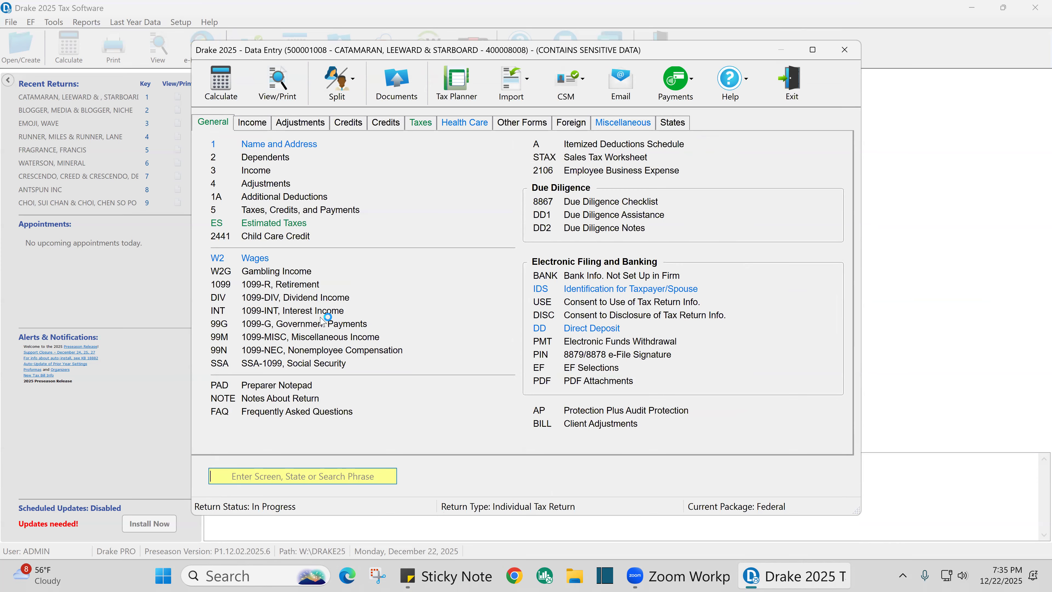
pyautogui.click(257, 124)
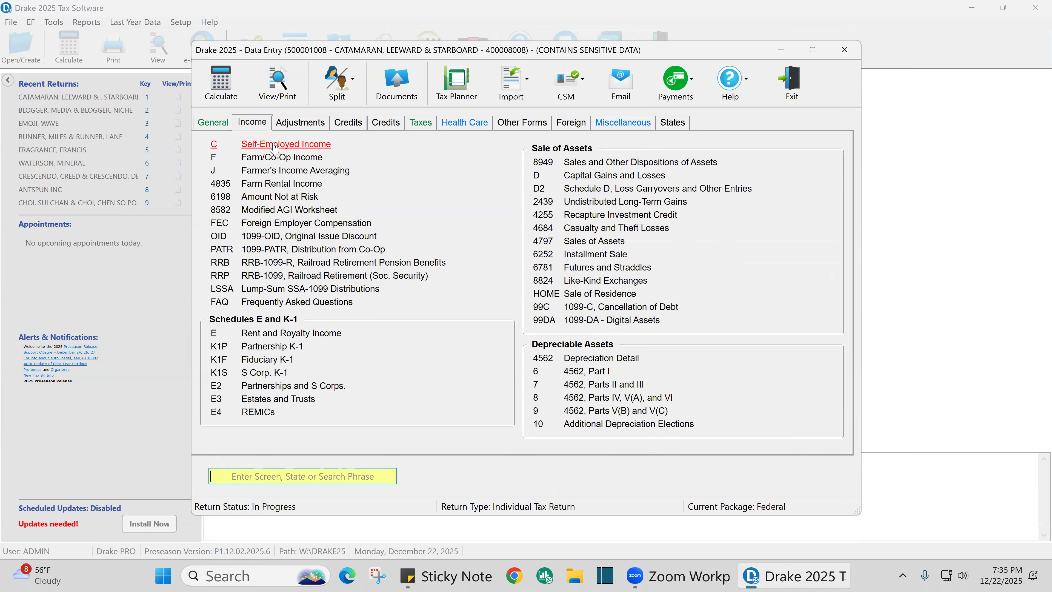
pyautogui.click(274, 145)
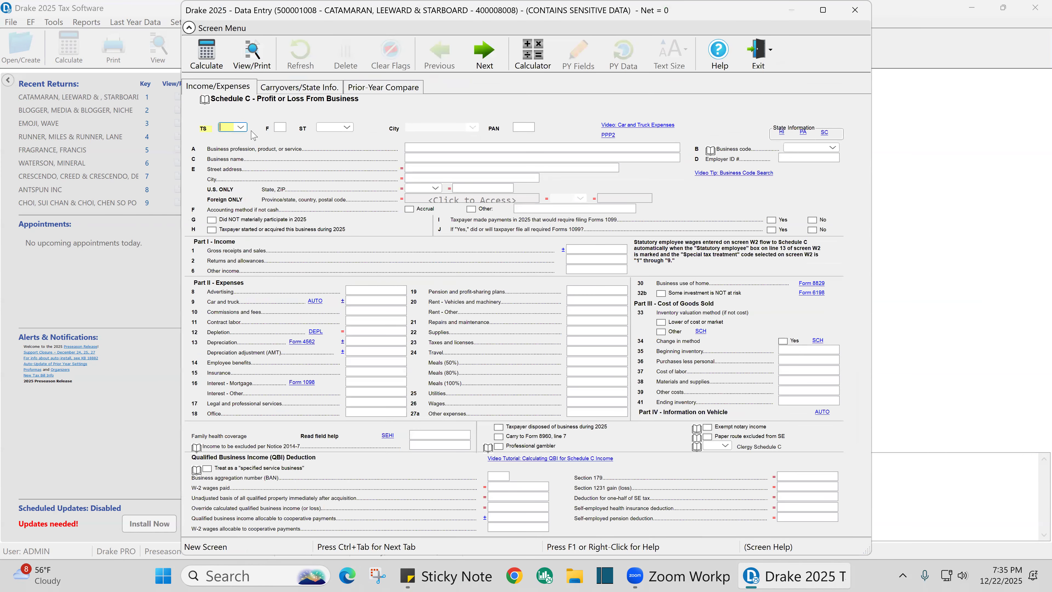
# Assign the Schedule C to the spouse with CONSULTING as the business profession.
pyautogui.click(241, 127)
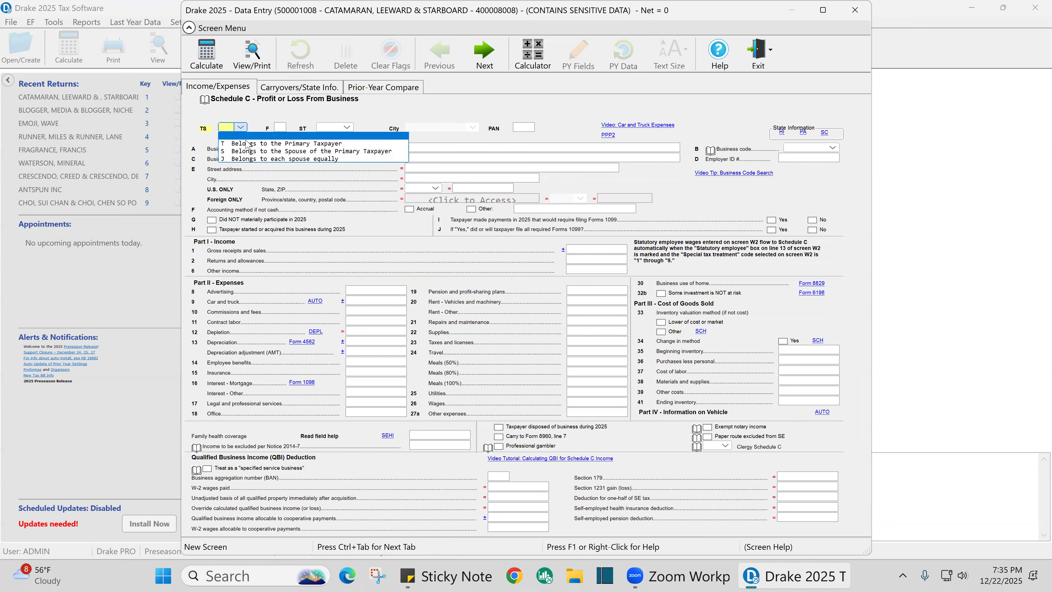
pyautogui.click(250, 151)
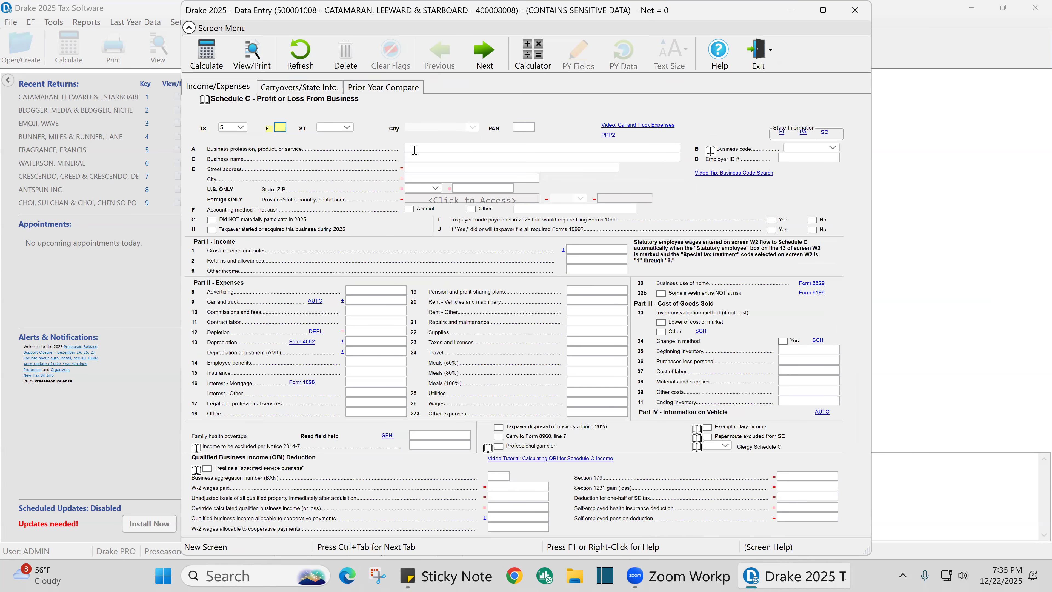
pyautogui.click(414, 148)
pyautogui.write('CONSULTING')
# Search the business code lookup for 'consulting'.
pyautogui.press('Tab')
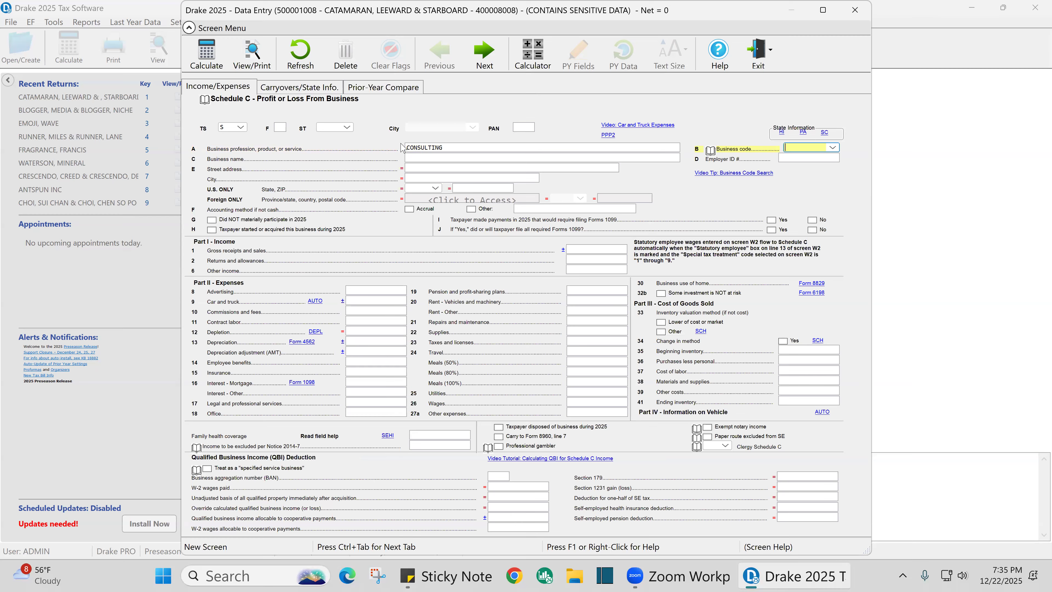
pyautogui.hotkey('ctrl', 'shift', 's')
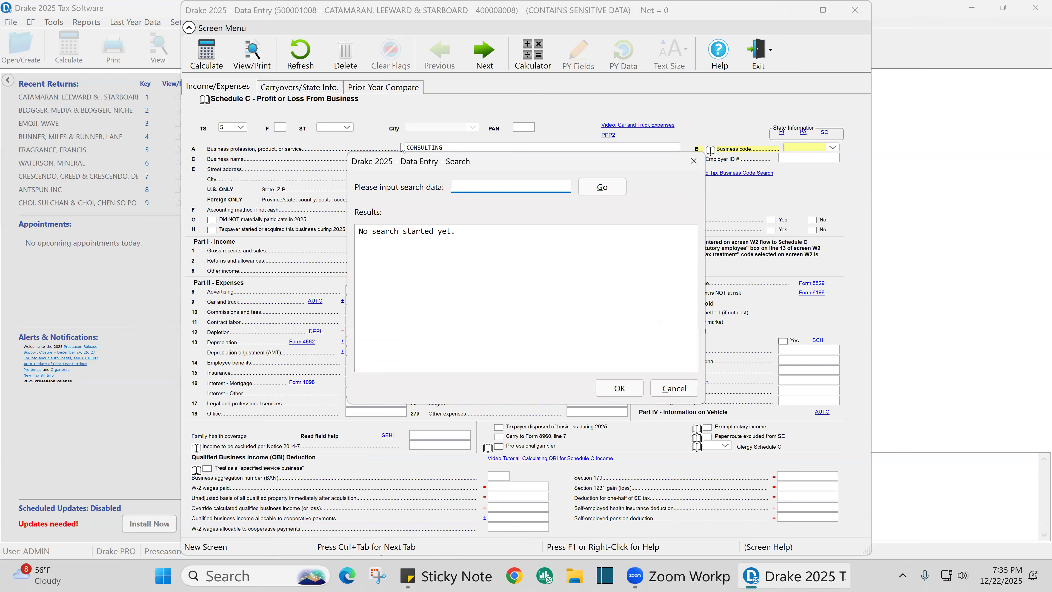
pyautogui.write('consulting')
# Run the consulting code search and pick business code 541600.
pyautogui.press('Return')
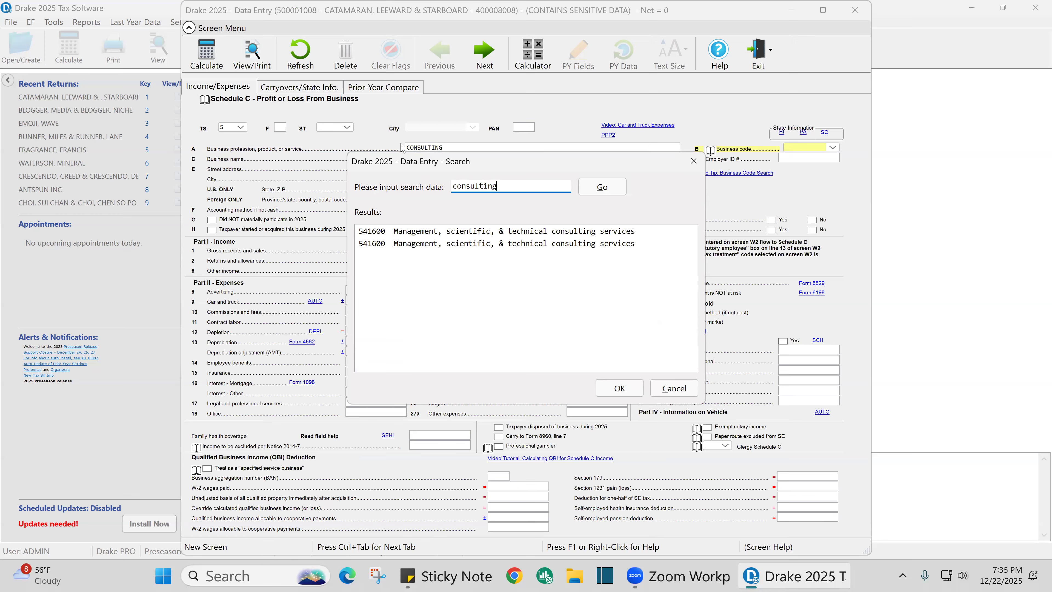
pyautogui.doubleClick(405, 248)
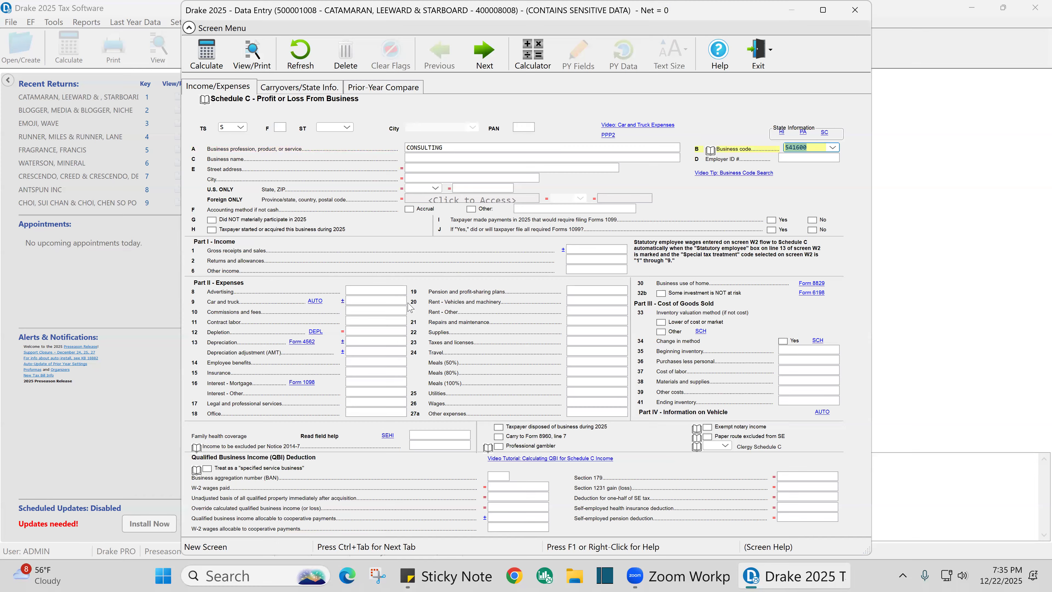
# Check line H for a business started in 2025 and answer No on line I about Forms 1099.
pyautogui.click(372, 293)
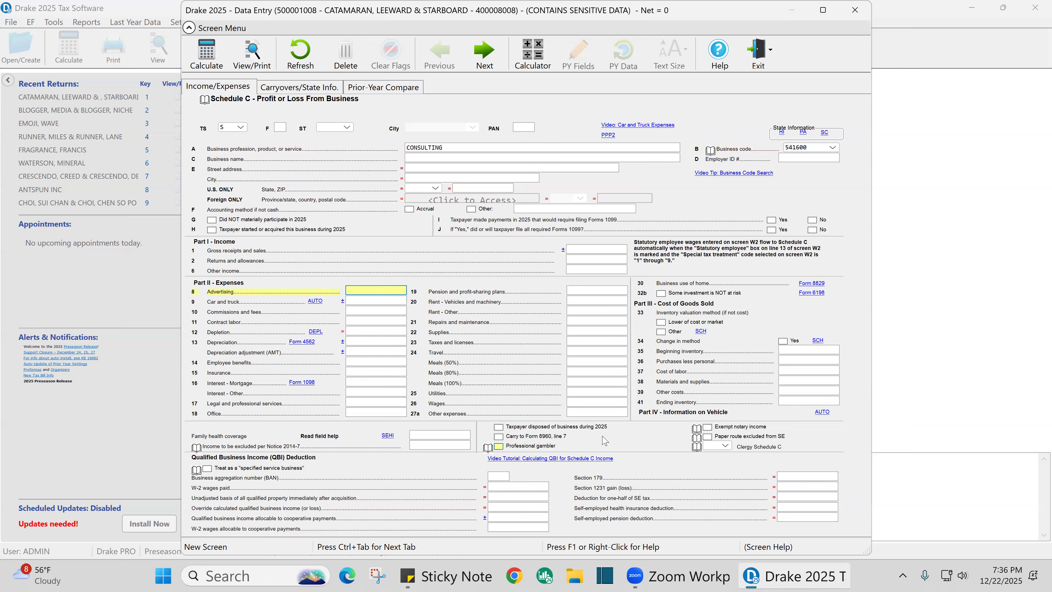
pyautogui.click(577, 414)
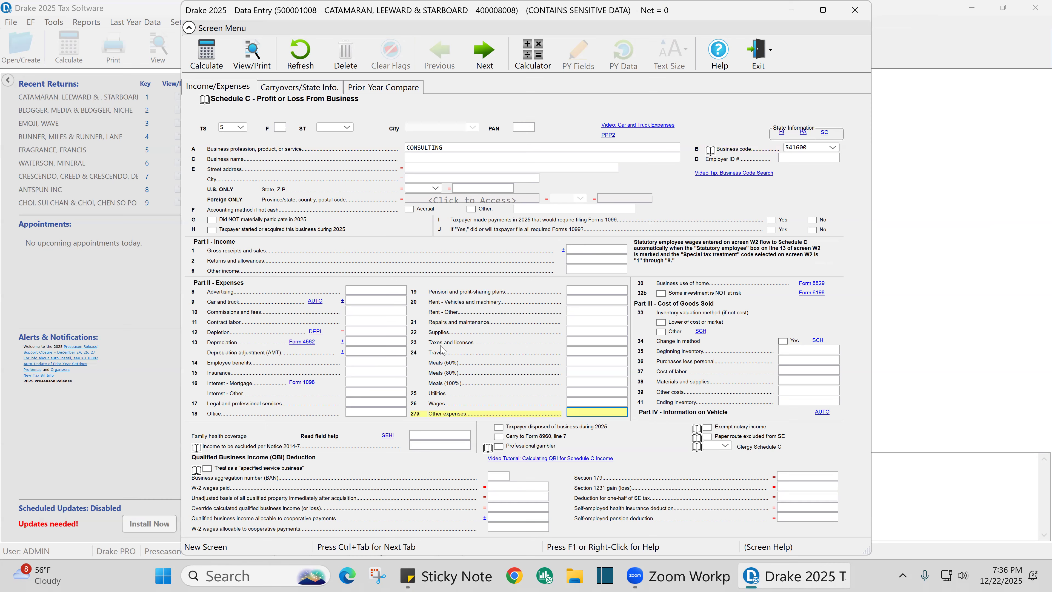
pyautogui.click(212, 230)
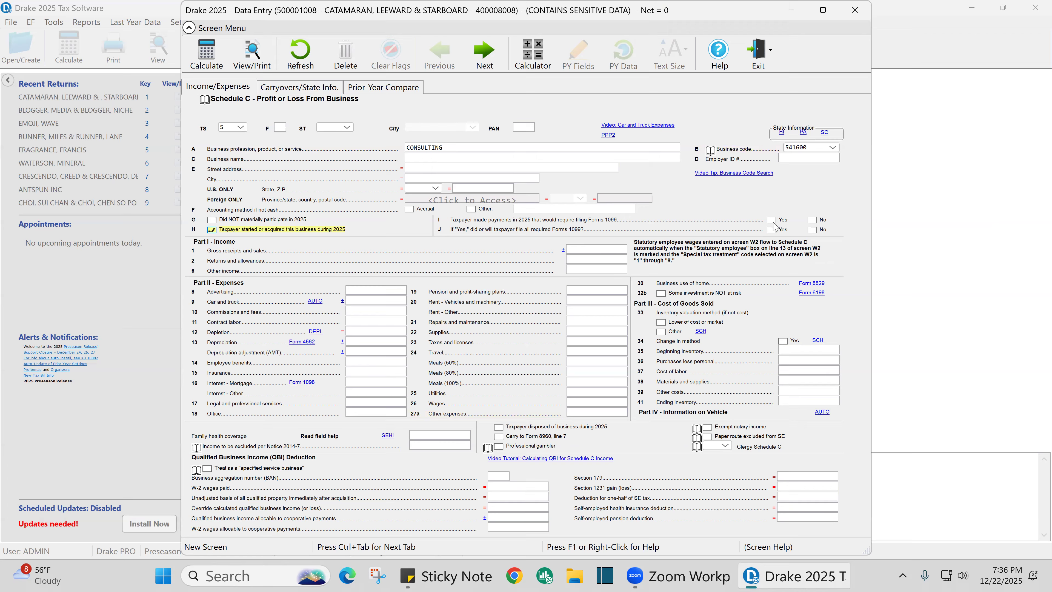
pyautogui.click(812, 220)
pyautogui.click(813, 221)
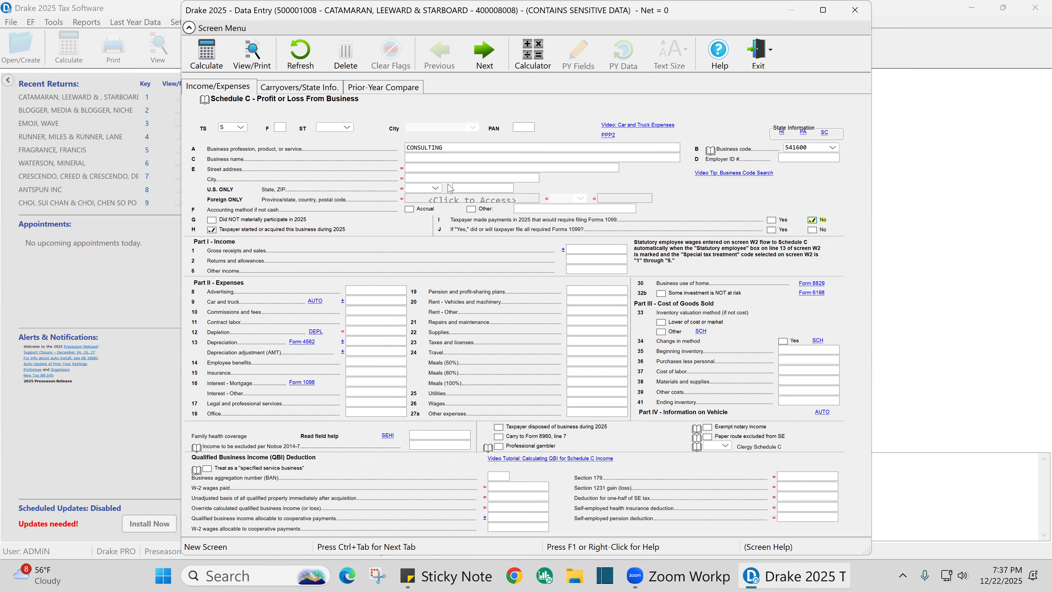
pyautogui.click(414, 160)
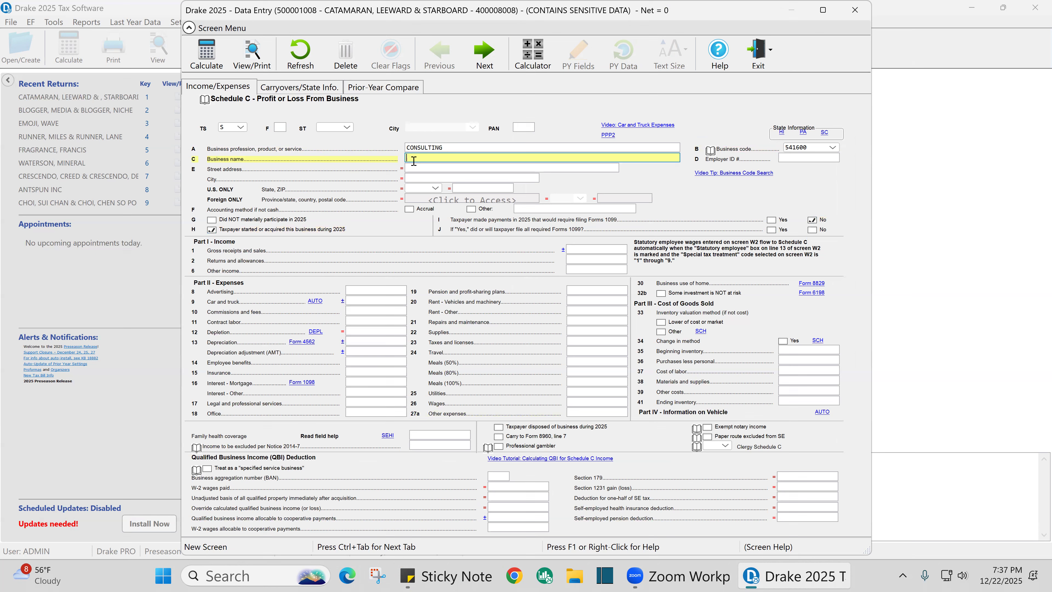
pyautogui.write('1099NEC FROM ABC, INC.')
pyautogui.click(600, 248)
pyautogui.write('180000')
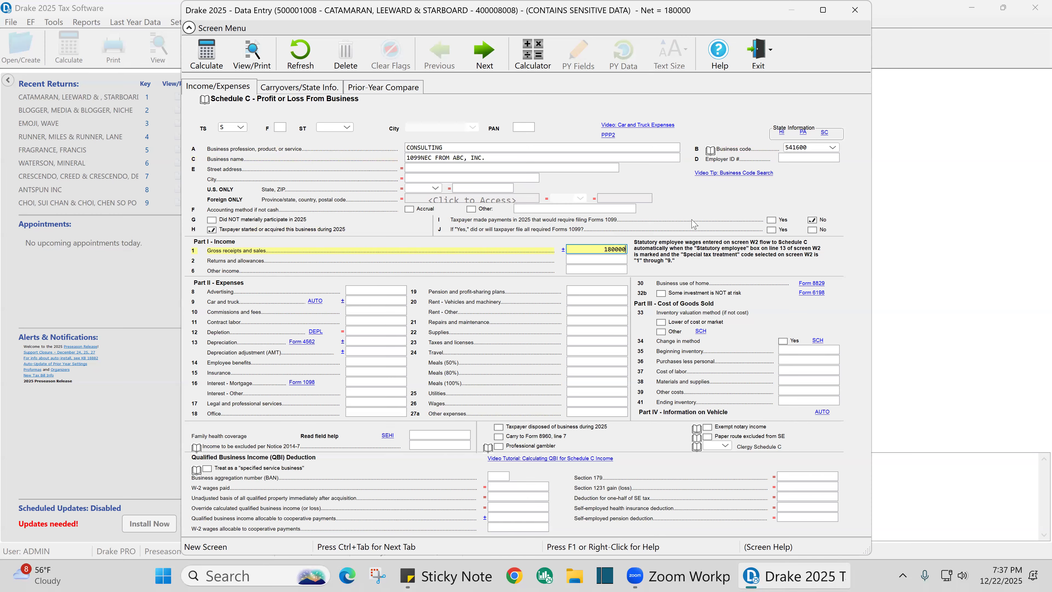
pyautogui.press('Return')
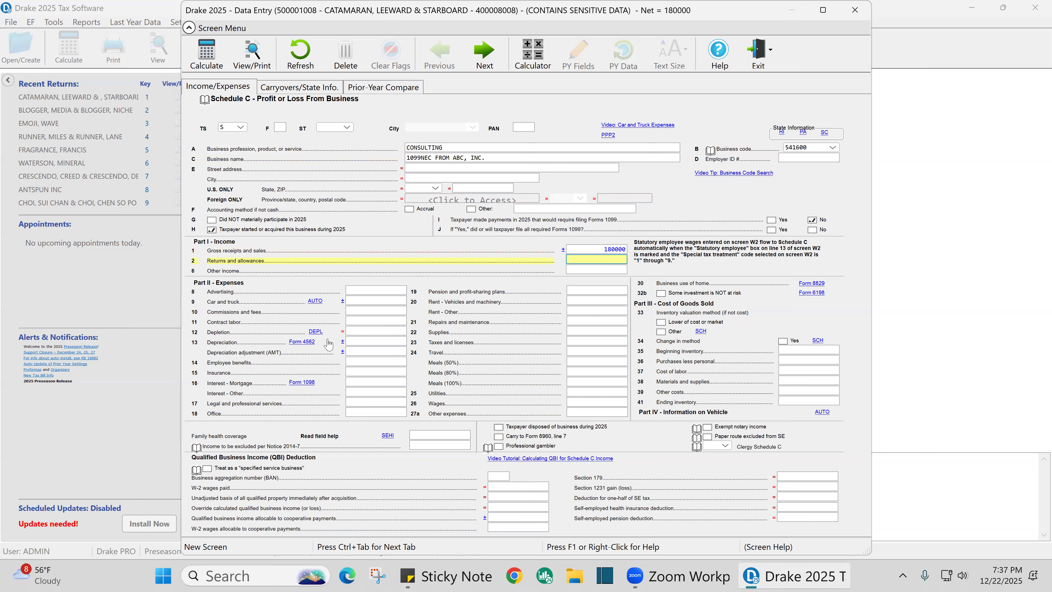
# Create a Schedule C auto worksheet for CONSULTING placed in service 01-01-2025.
pyautogui.click(313, 305)
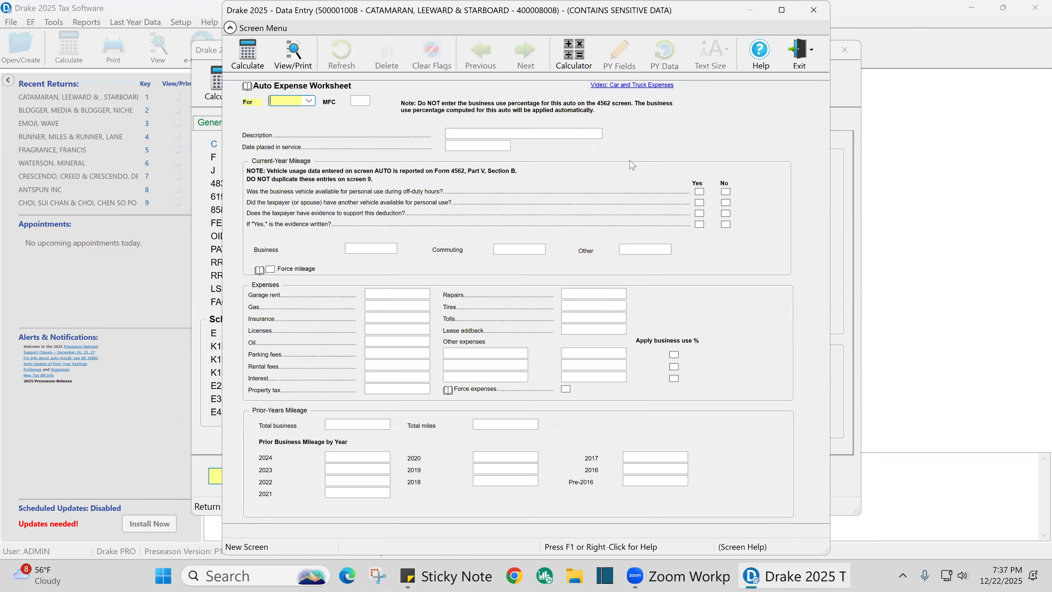
pyautogui.click(309, 101)
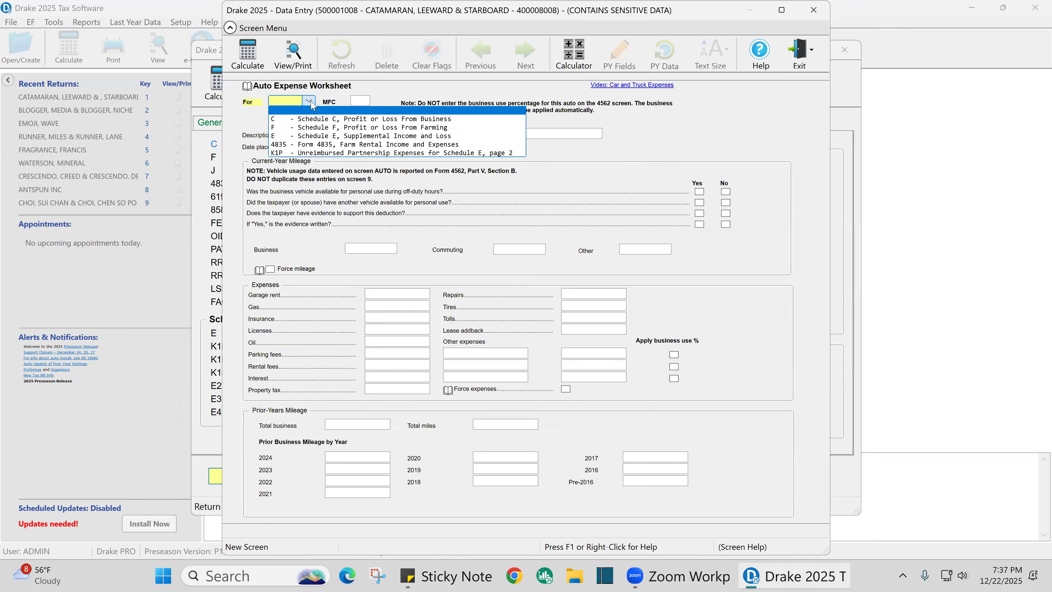
pyautogui.click(325, 120)
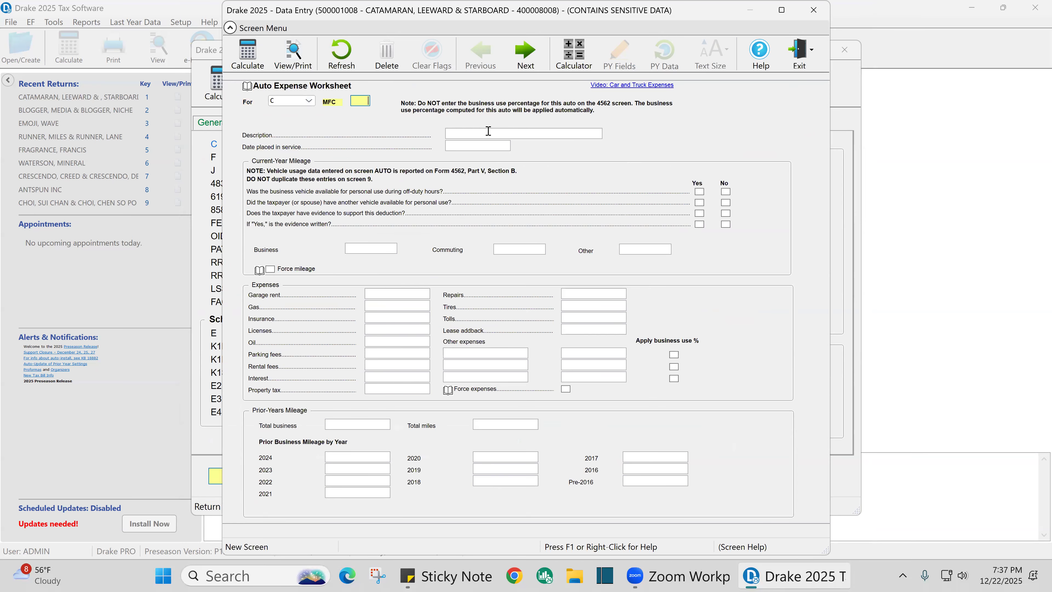
pyautogui.click(475, 133)
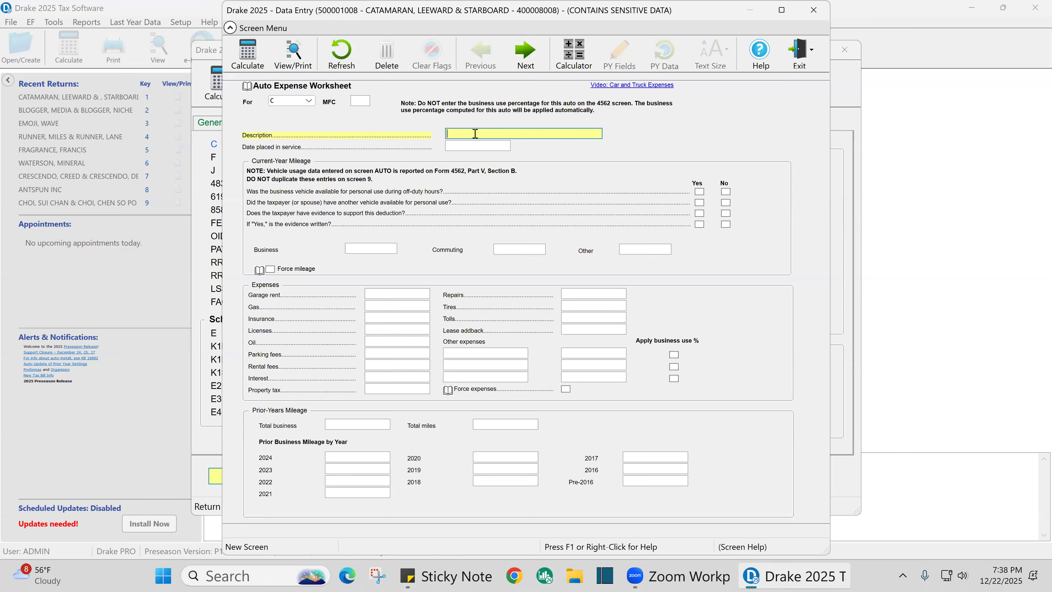
pyautogui.write('CONSULTING')
pyautogui.press('Tab')
pyautogui.write('0102')
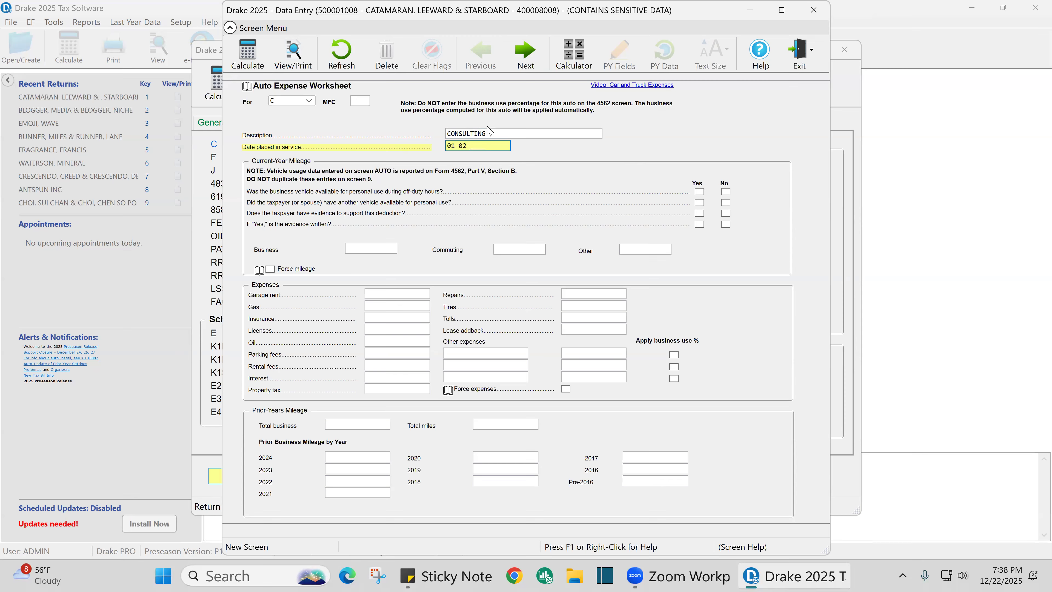
pyautogui.press('BackSpace')
pyautogui.write('1-2025')
# Answer Yes to off-duty personal use, having evidence, and the evidence being written.
pyautogui.click(700, 192)
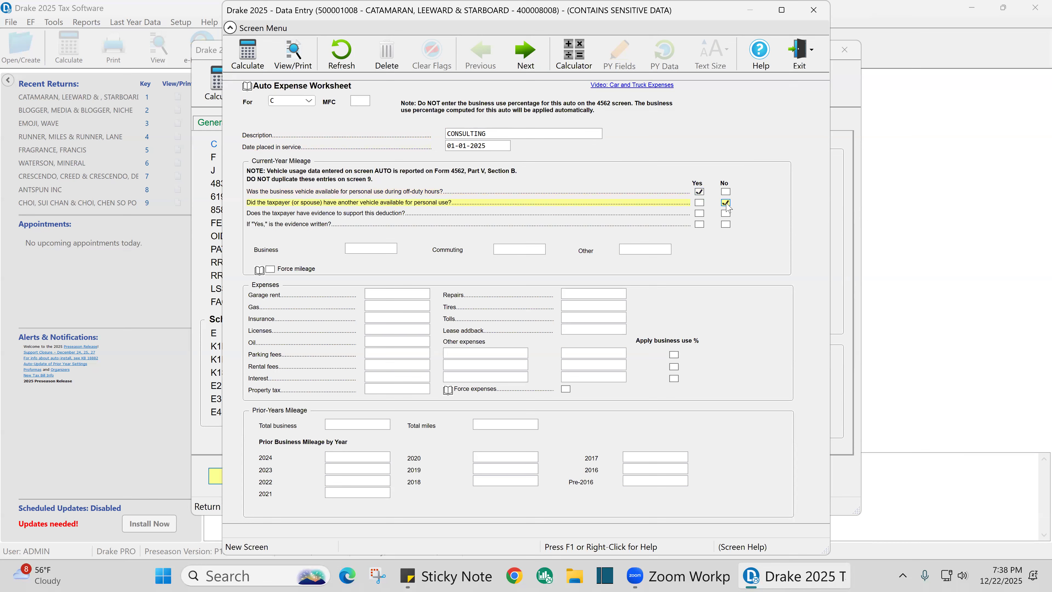
pyautogui.click(700, 214)
pyautogui.click(700, 225)
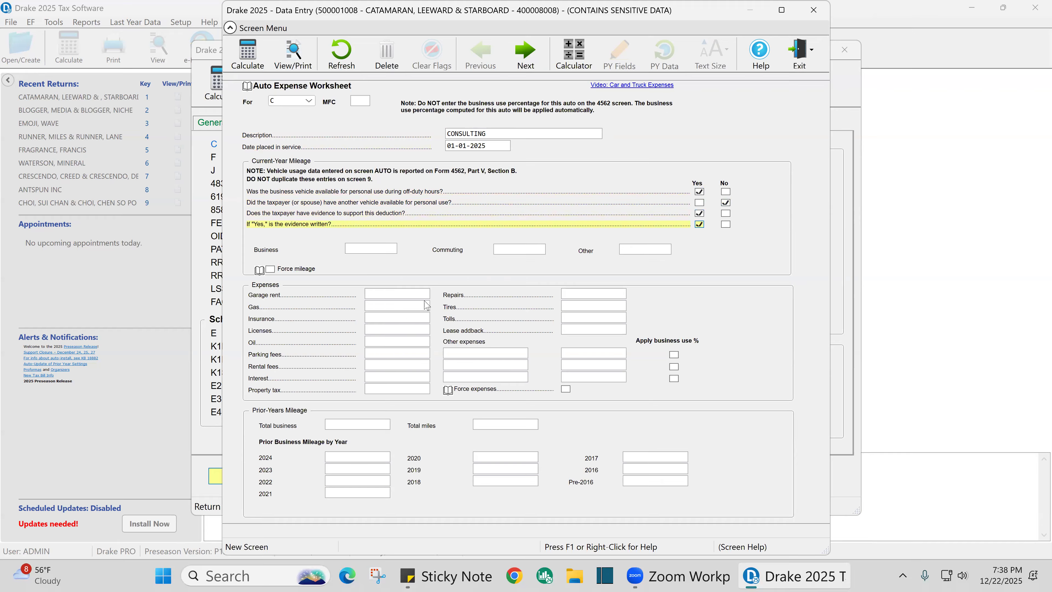
pyautogui.click(362, 247)
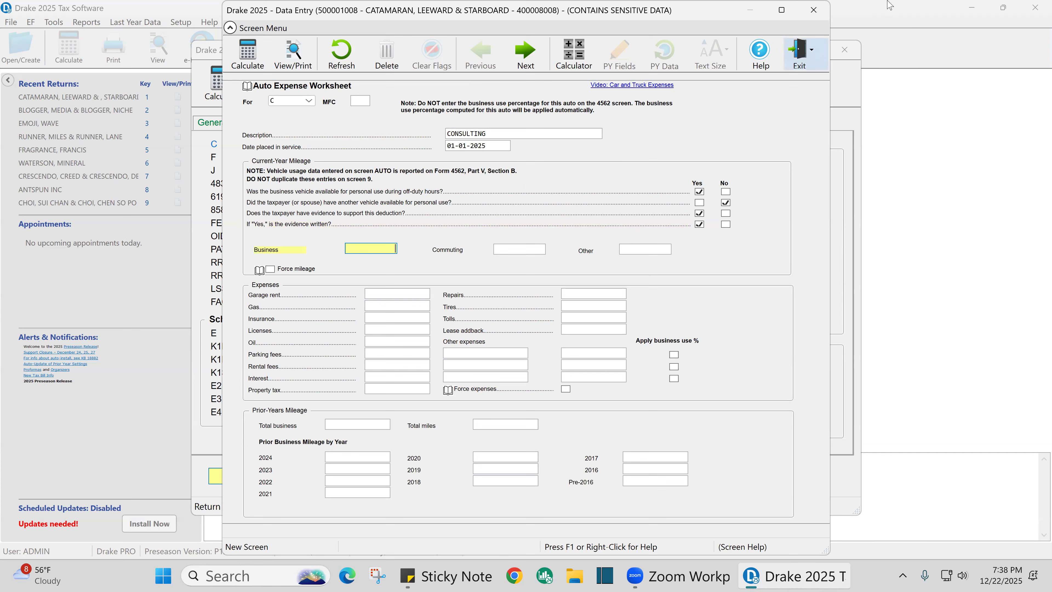
# Enter 7550 business and 7550 commuting miles and turn on Force mileage.
pyautogui.write('550')
pyautogui.press('Tab')
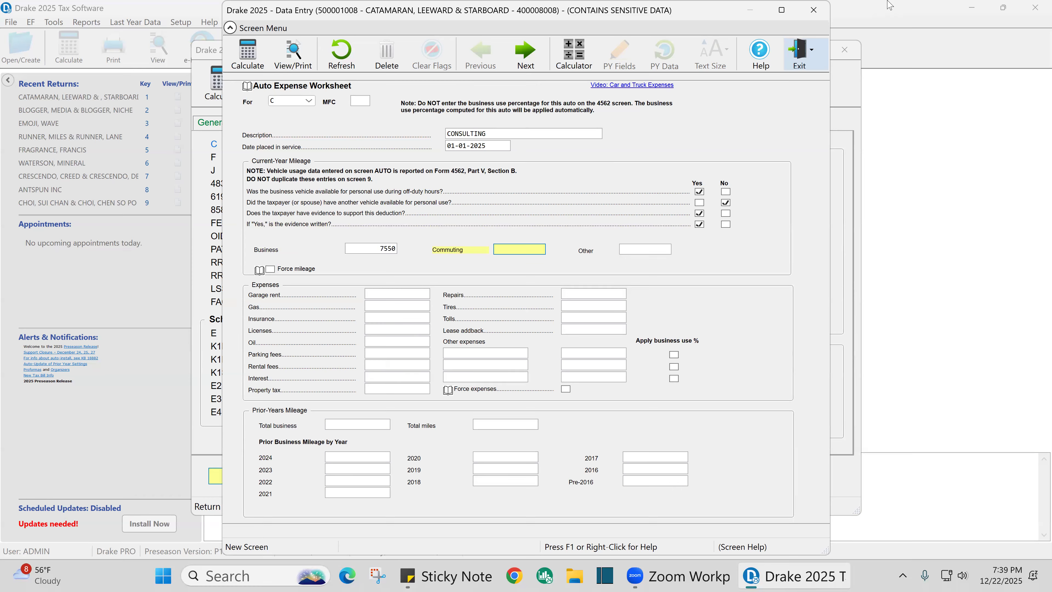
pyautogui.write('7550')
pyautogui.press('Tab')
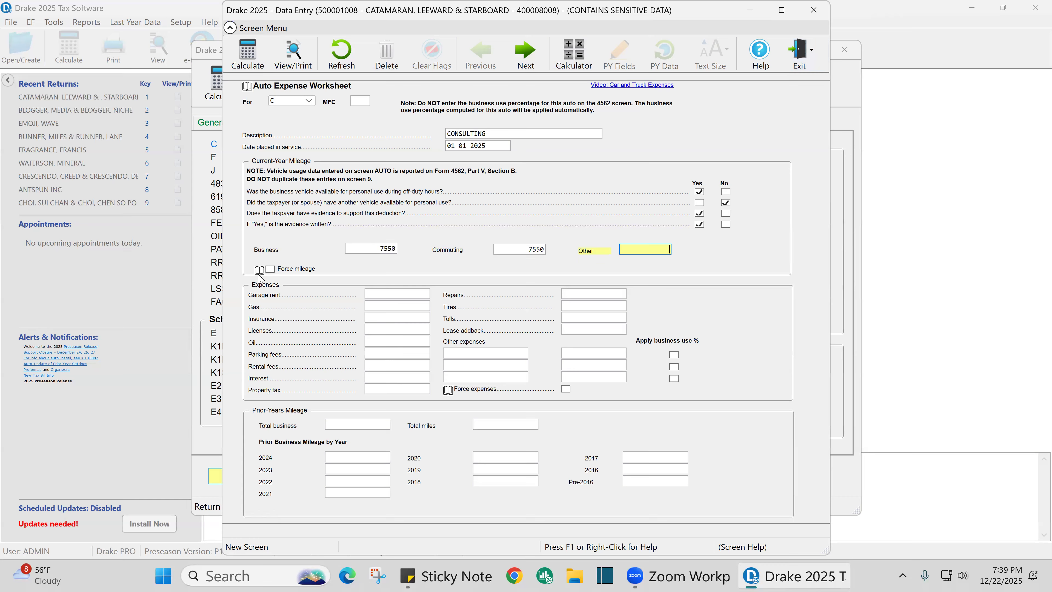
pyautogui.click(270, 270)
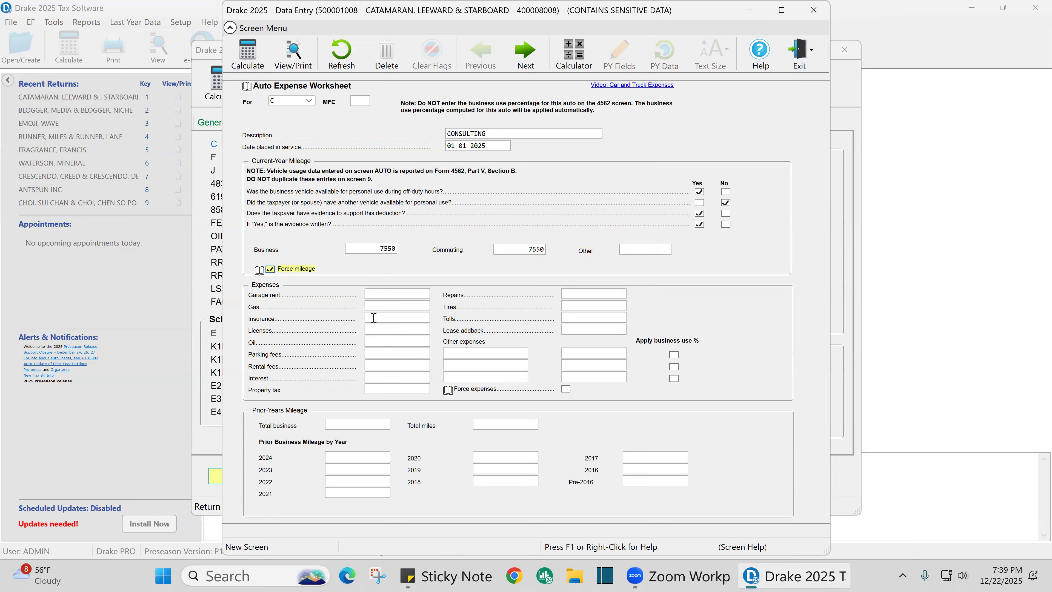
pyautogui.click(388, 294)
pyautogui.click(385, 310)
pyautogui.click(383, 320)
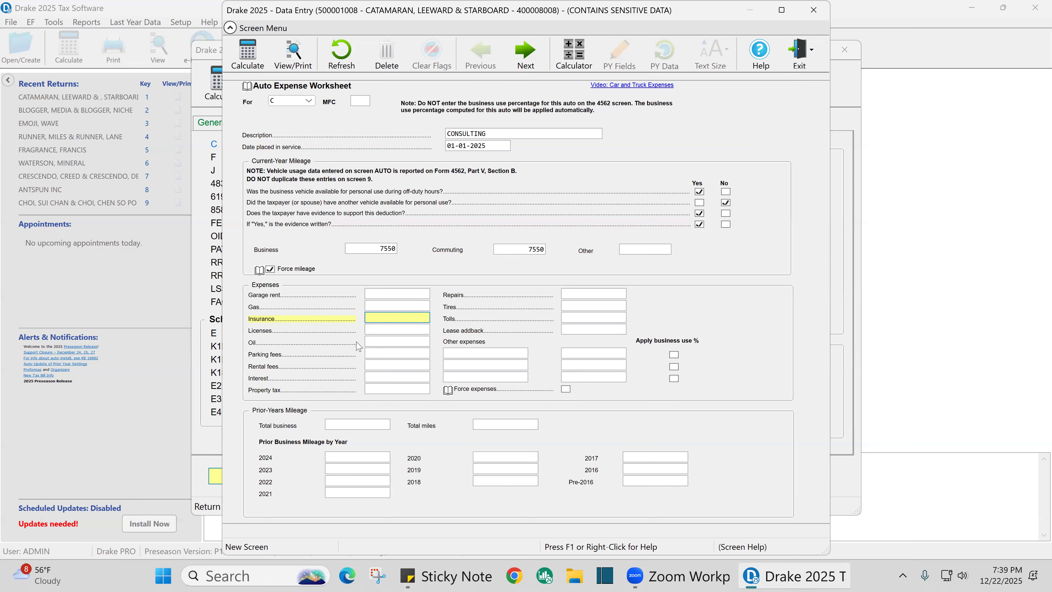
pyautogui.click(270, 270)
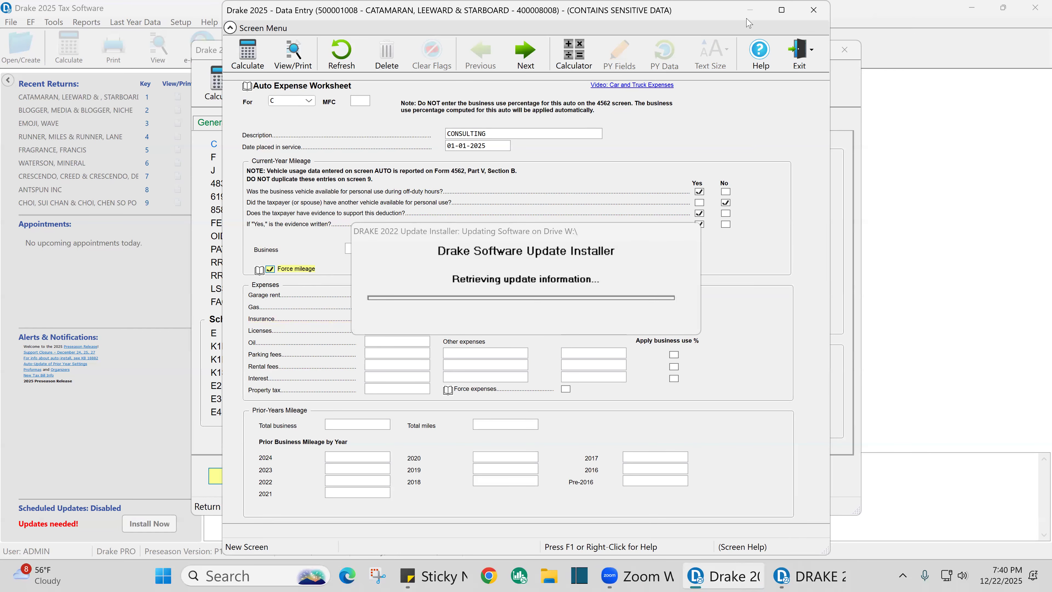
# Add a Form 4562 asset for Schedule C described as COMPUTER, acquired 01-01-2025.
pyautogui.click(818, 14)
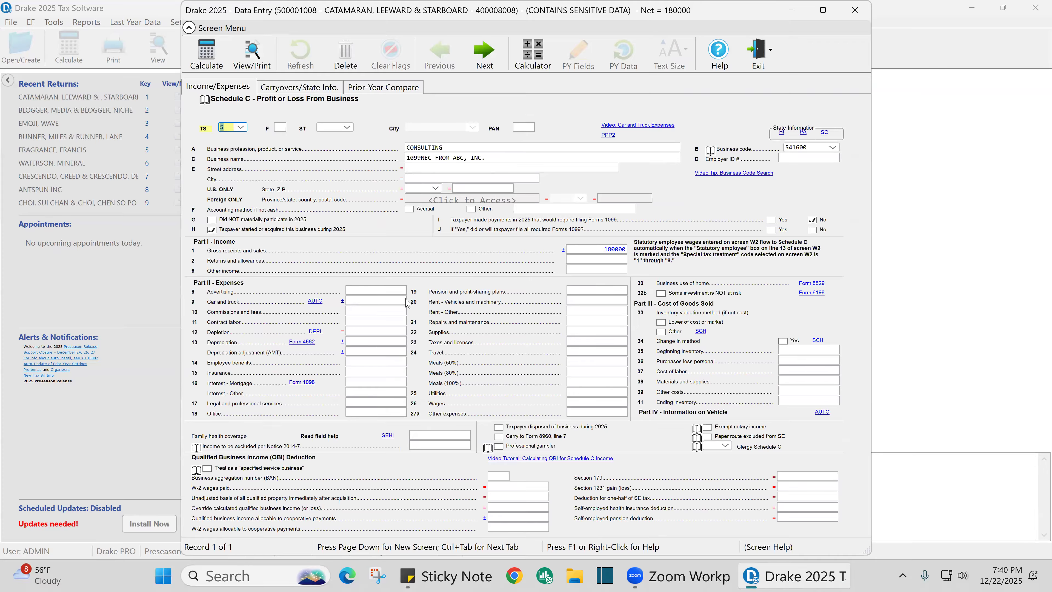
pyautogui.click(305, 342)
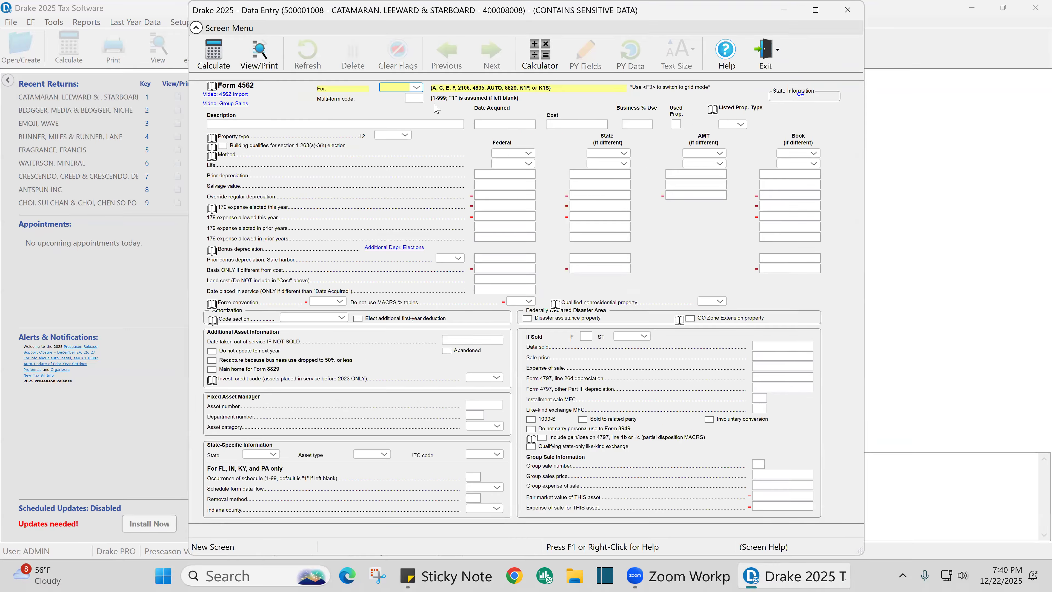
pyautogui.click(417, 88)
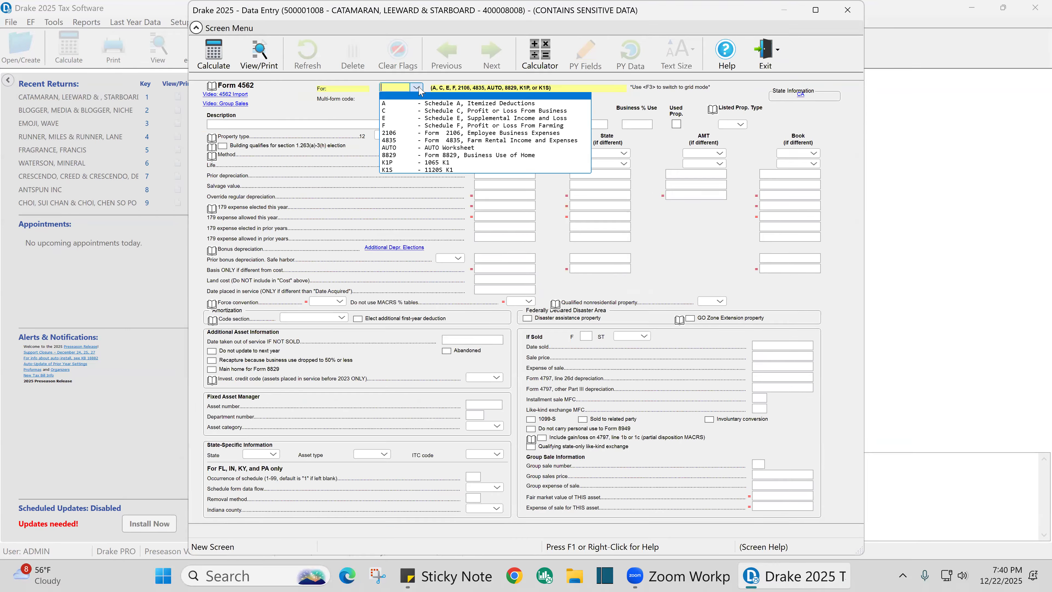
pyautogui.click(409, 110)
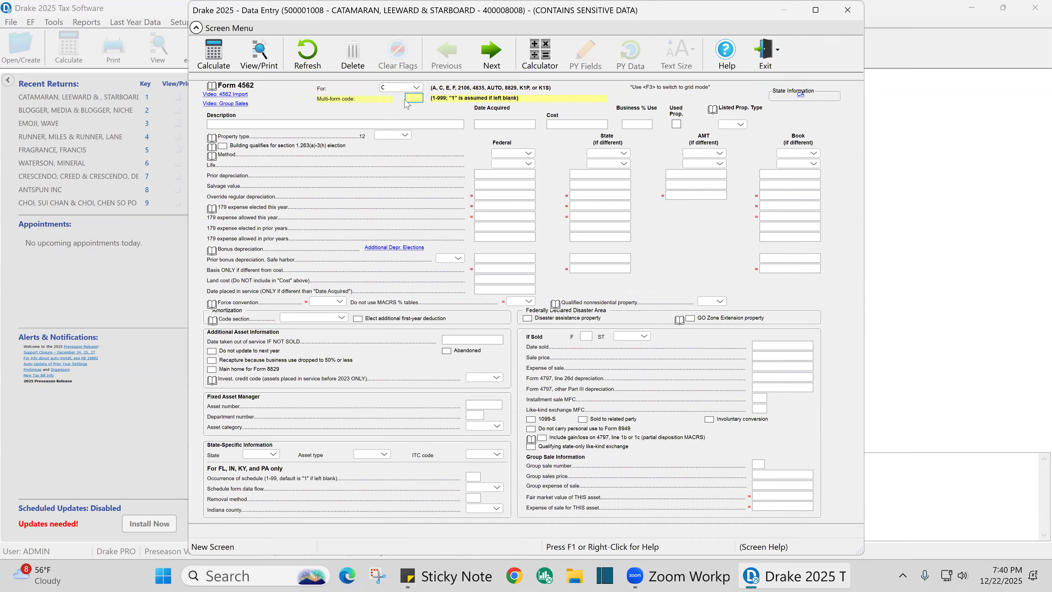
pyautogui.click(260, 124)
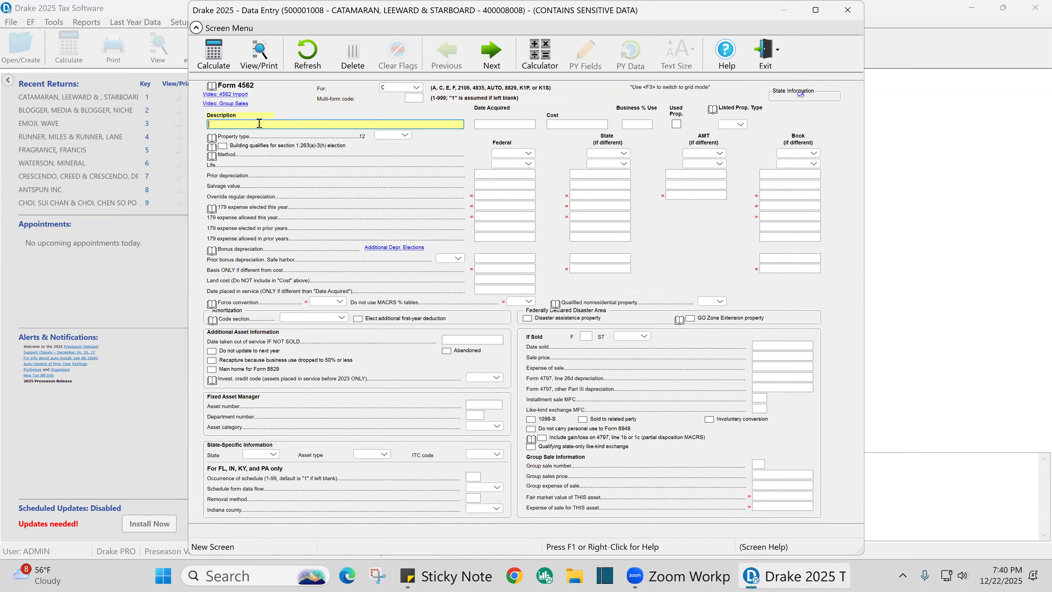
pyautogui.write('COMPUTER')
pyautogui.press('Return')
pyautogui.write('01-0')
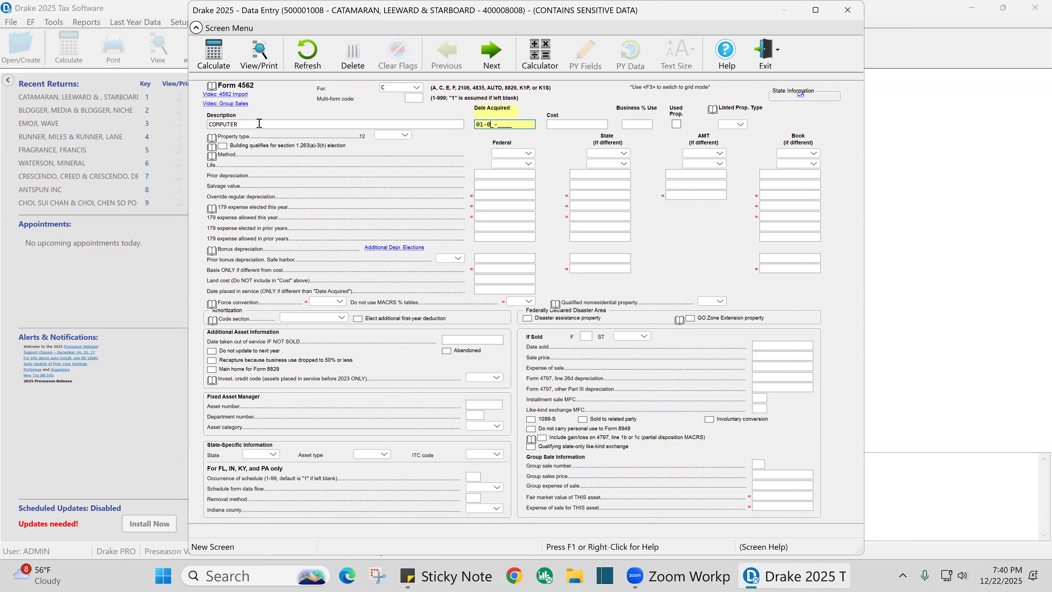
pyautogui.write('1-2025')
pyautogui.press('Return')
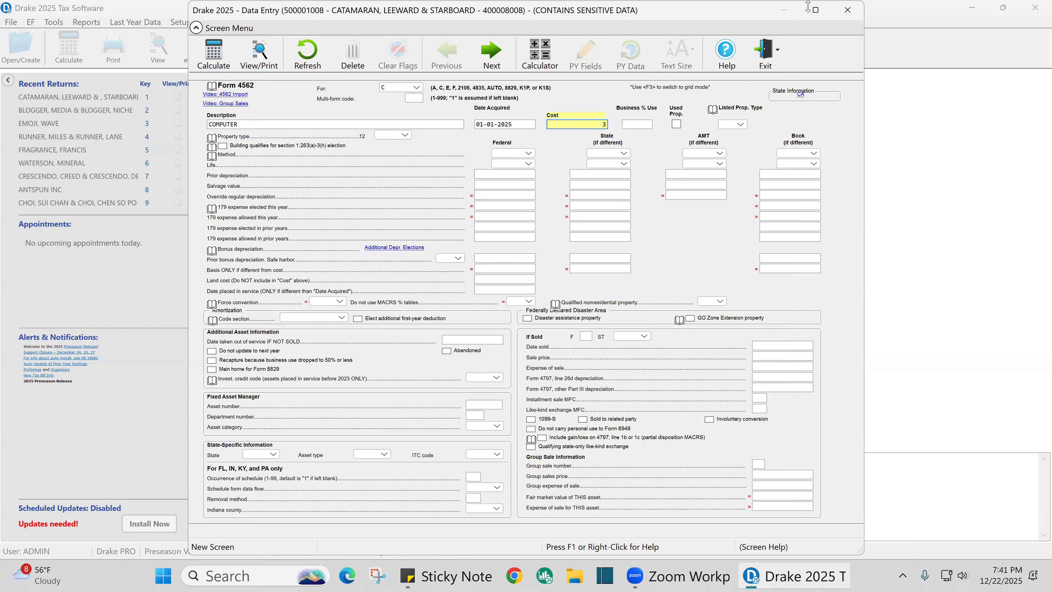
# Give the COMPUTER a 3000 cost, property type 50, MACRS method and 5-year life.
pyautogui.write('000')
pyautogui.click(405, 135)
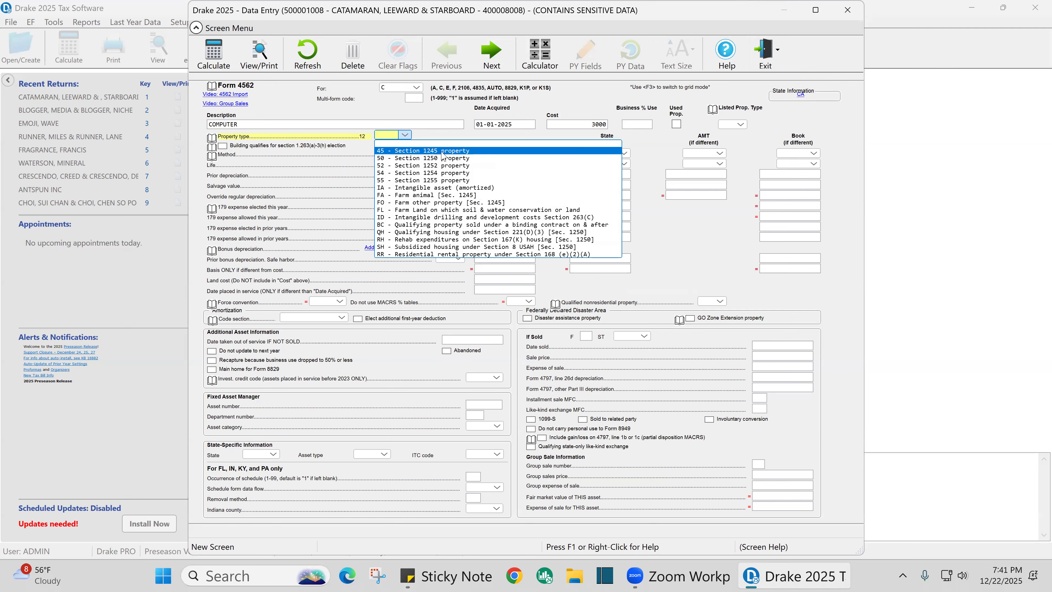
pyautogui.click(443, 161)
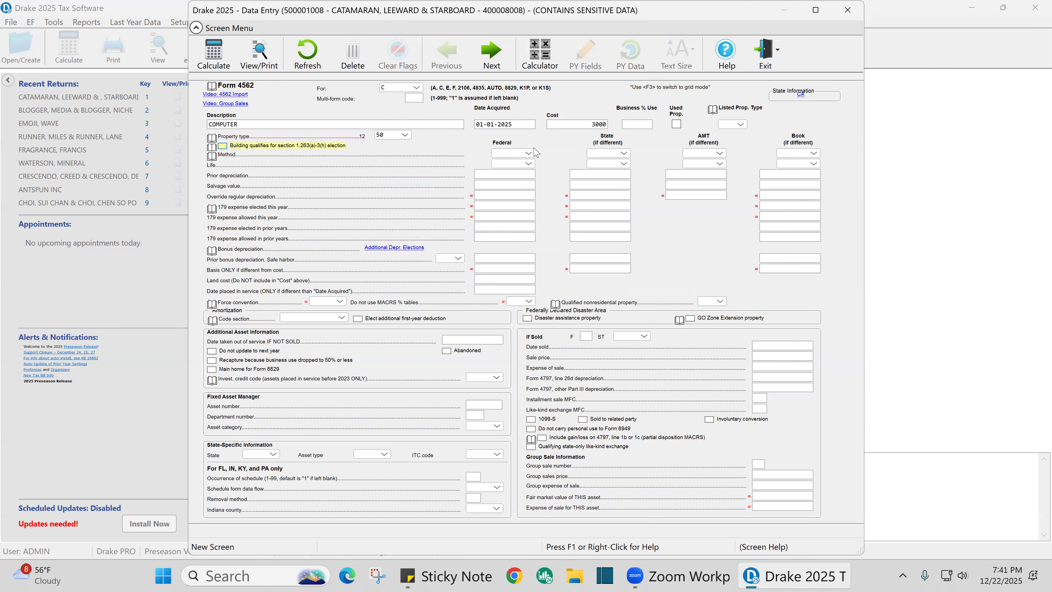
pyautogui.click(529, 154)
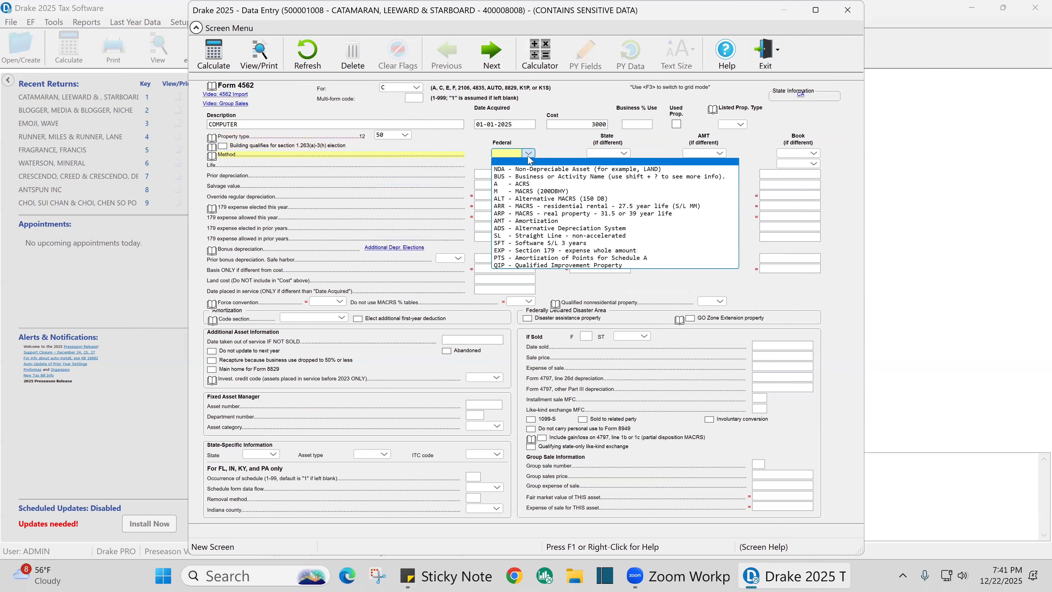
pyautogui.click(533, 192)
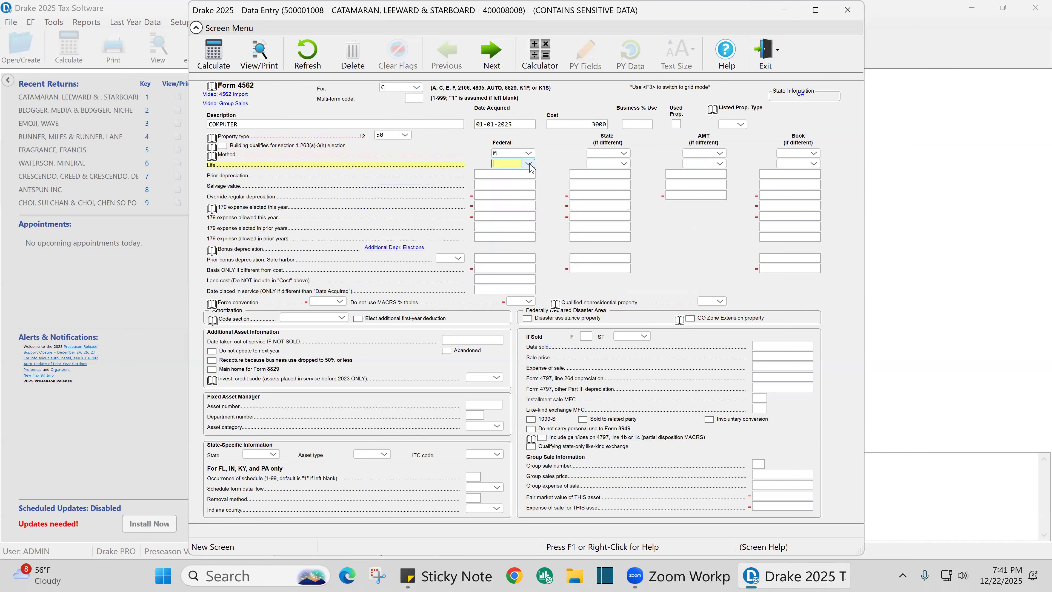
pyautogui.click(530, 164)
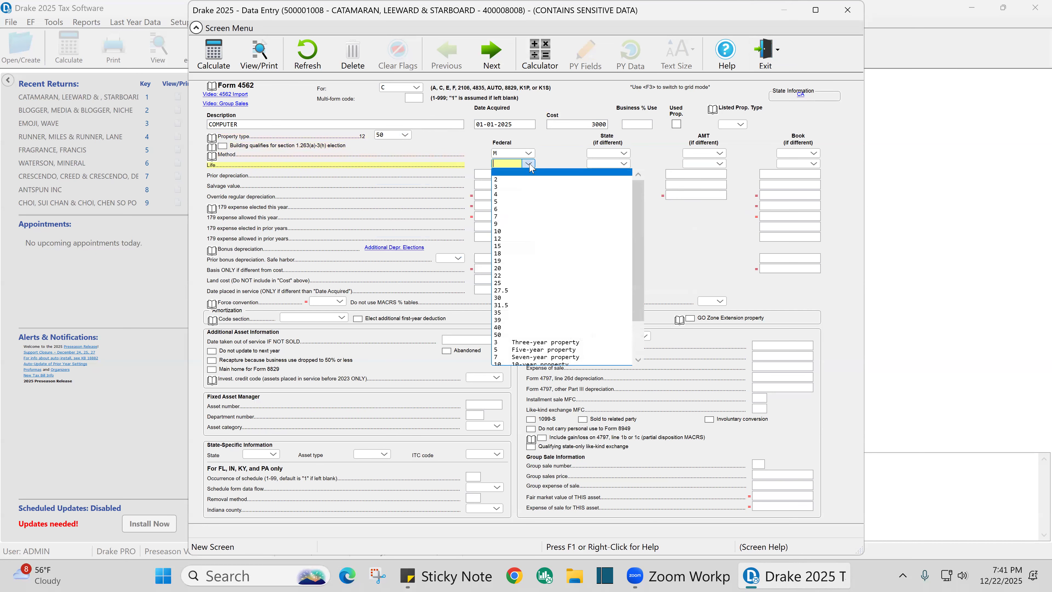
pyautogui.click(500, 202)
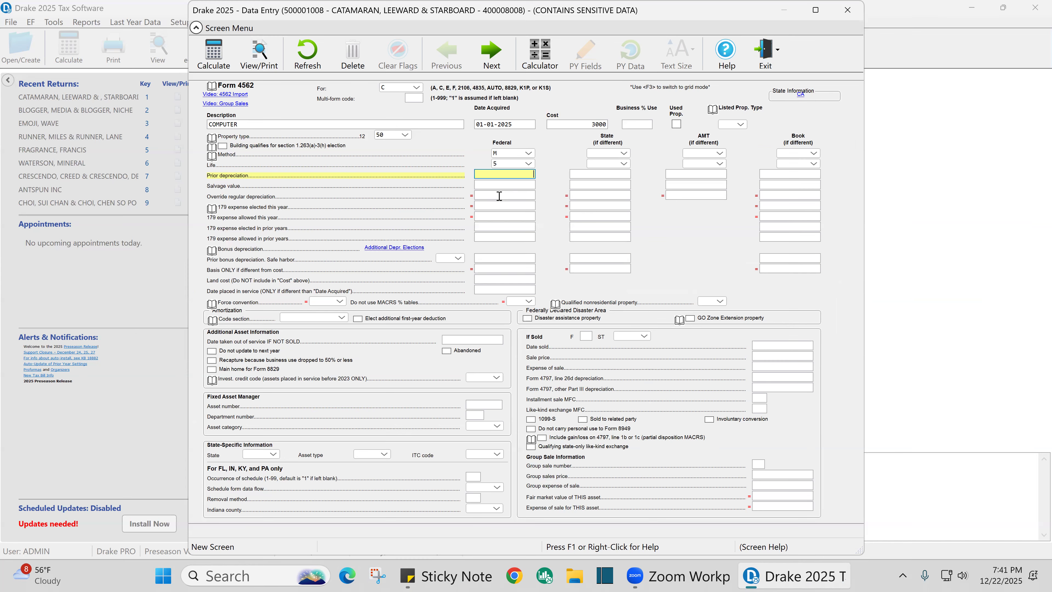
# Add a new Schedule C asset described as FURNITURE, acquired 01-01-2025.
pyautogui.press('pagedown')
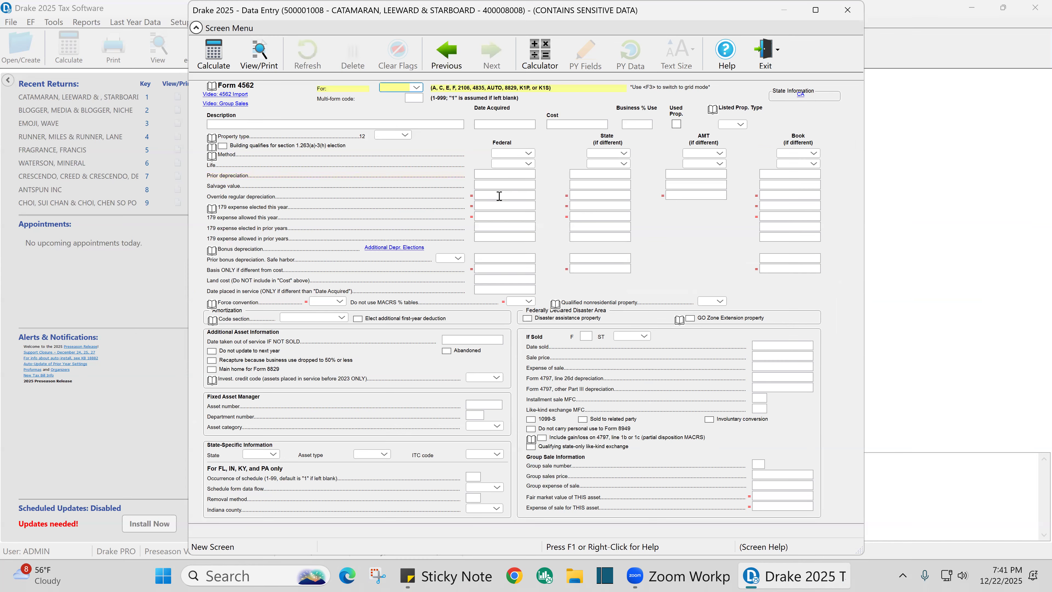
pyautogui.write('C')
pyautogui.press('Tab')
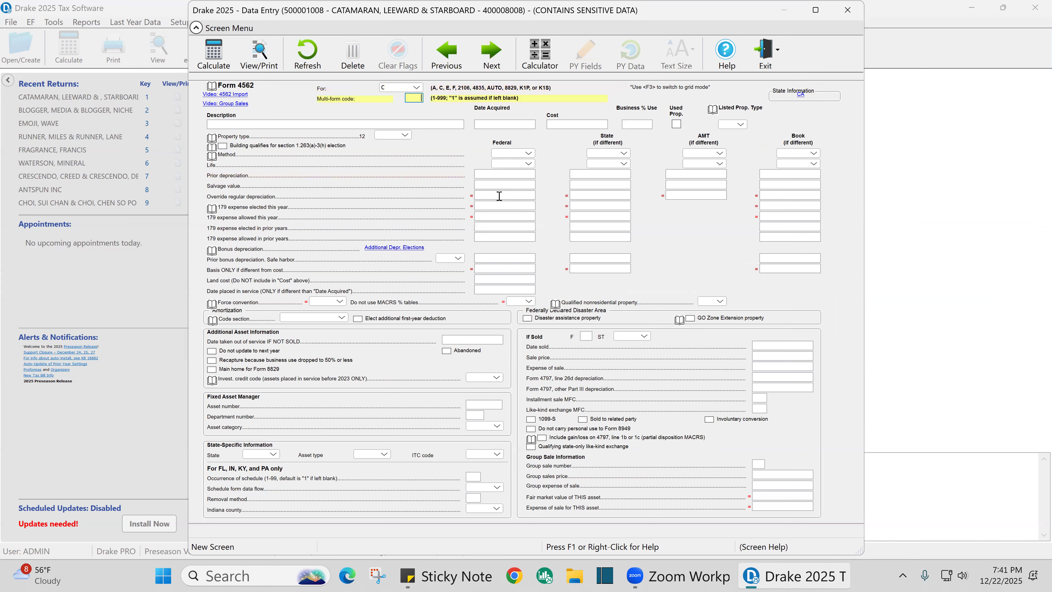
pyautogui.click(238, 124)
pyautogui.write('F')
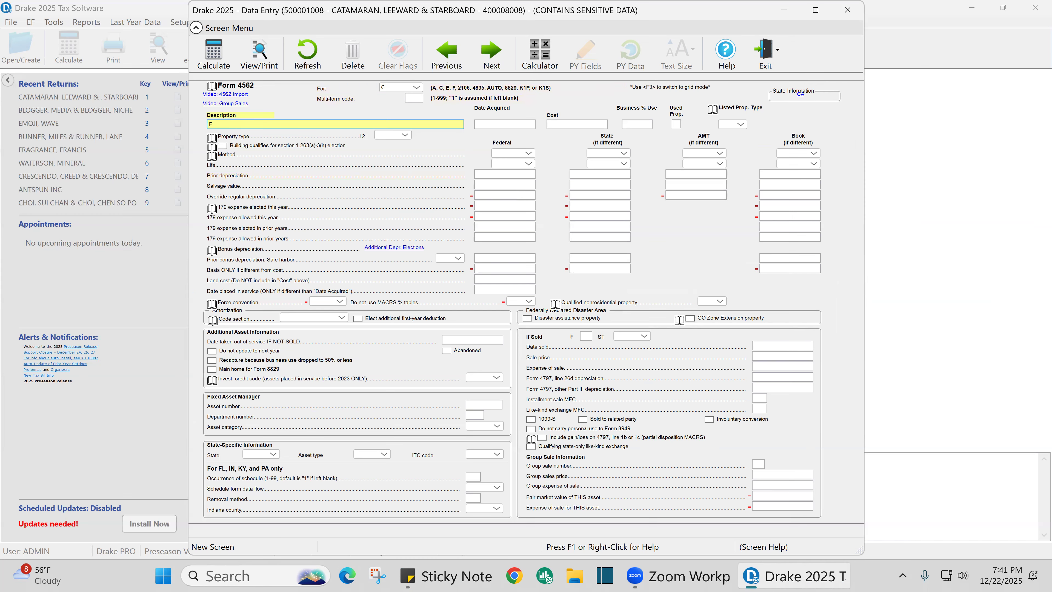
pyautogui.write('URNITURE')
pyautogui.press('Tab')
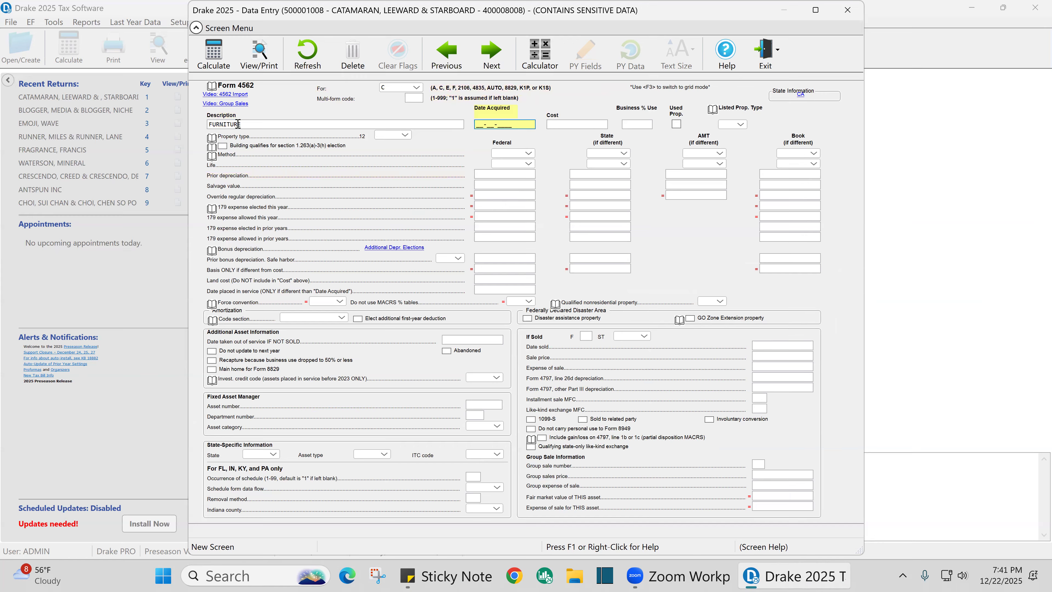
pyautogui.write('01-01-2025')
# Set the FURNITURE to property type 50, MACRS method and a 7-year federal life.
pyautogui.click(405, 137)
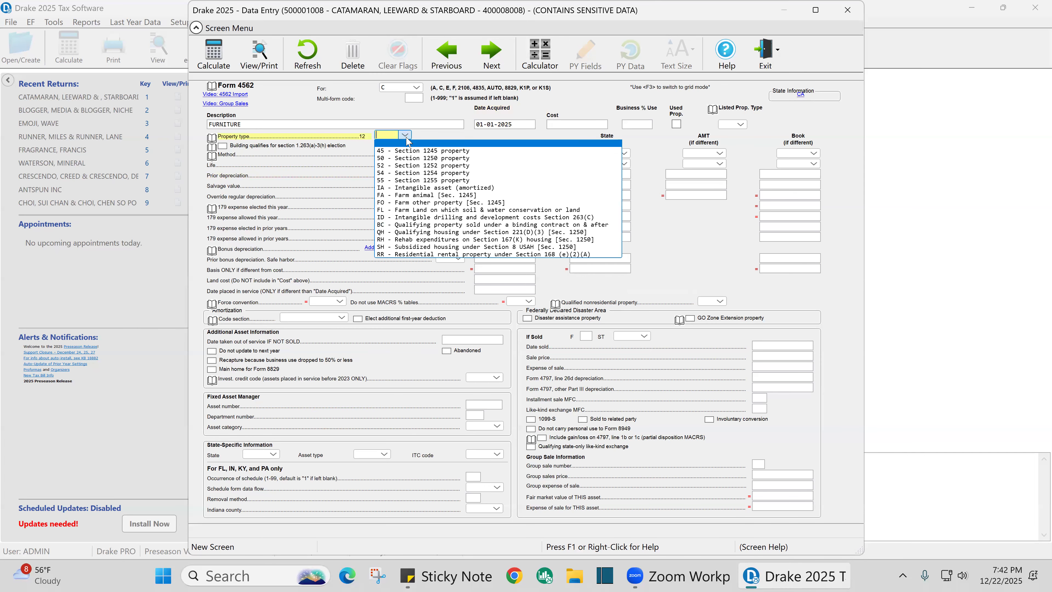
pyautogui.click(421, 152)
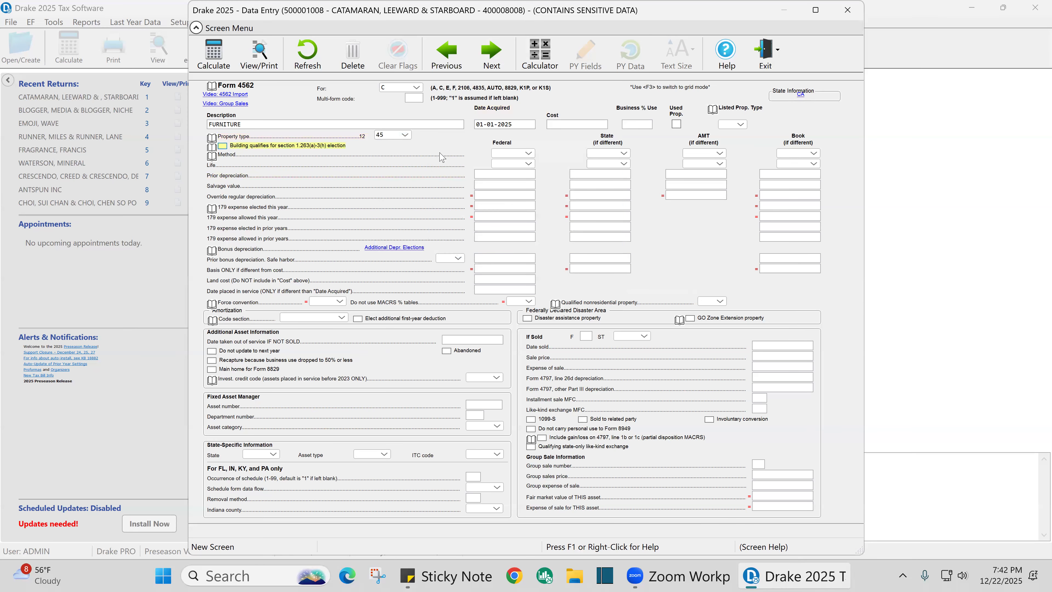
pyautogui.click(405, 135)
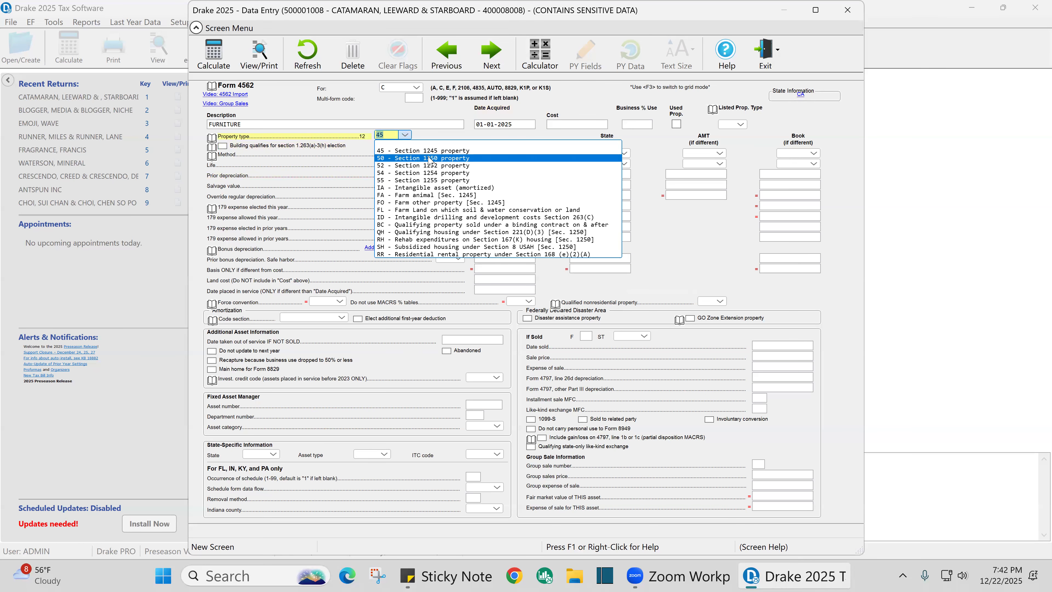
pyautogui.click(422, 158)
pyautogui.click(528, 153)
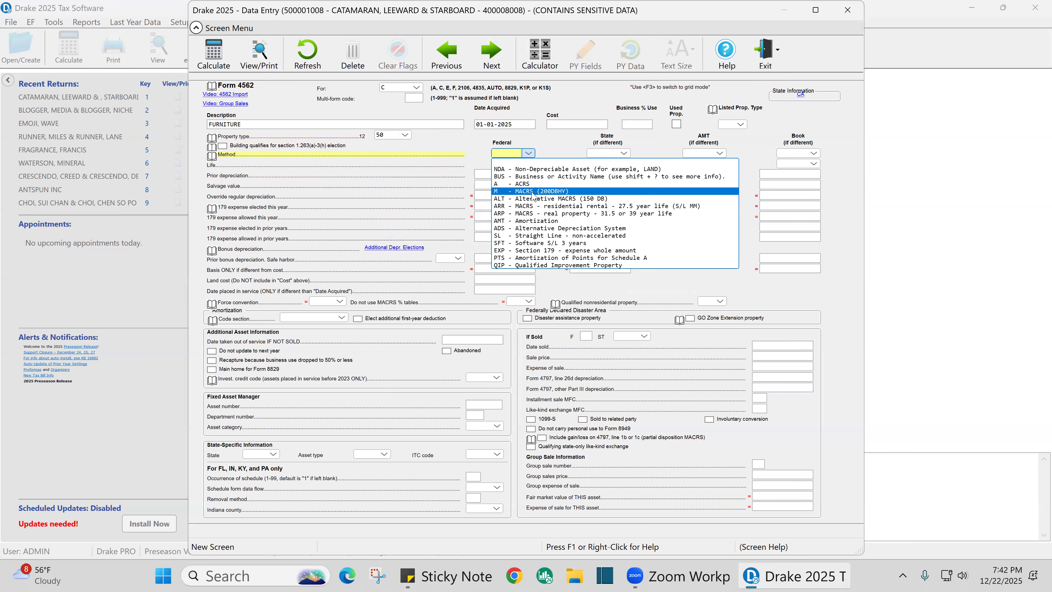
pyautogui.click(533, 192)
pyautogui.click(529, 164)
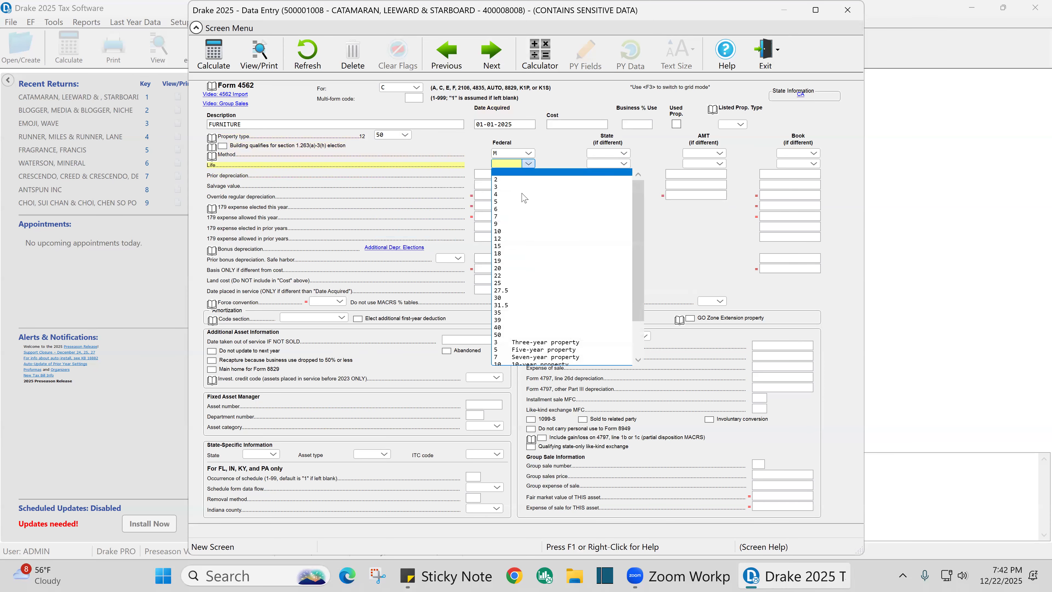
pyautogui.click(498, 216)
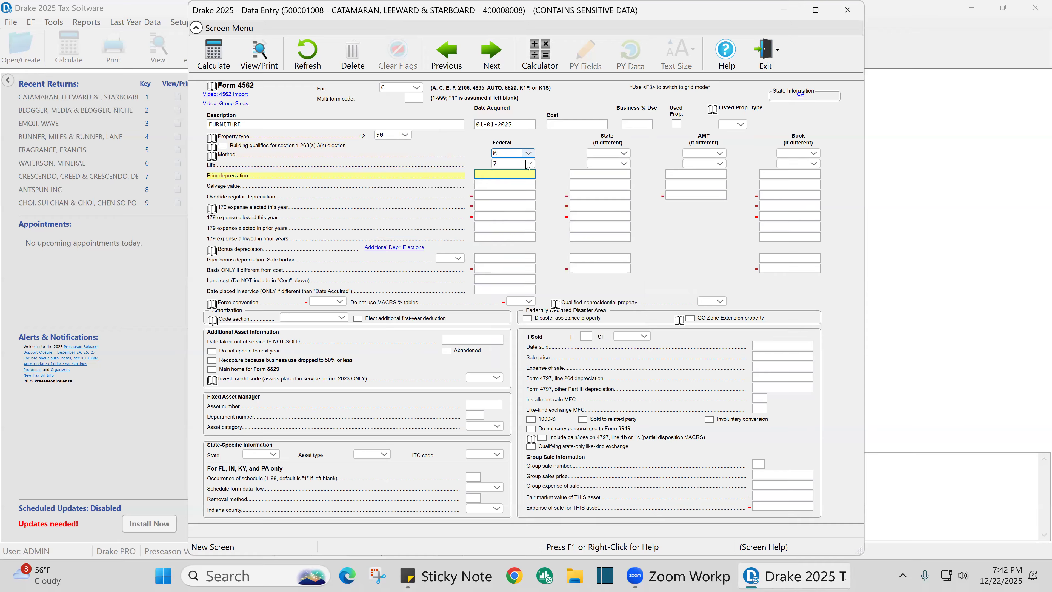
pyautogui.click(528, 164)
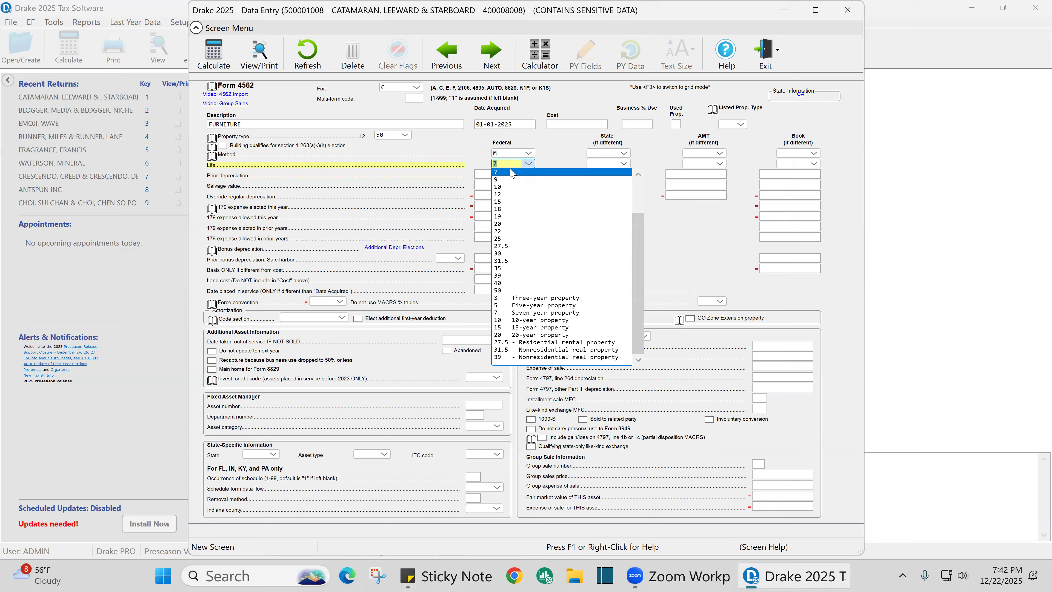
pyautogui.click(501, 173)
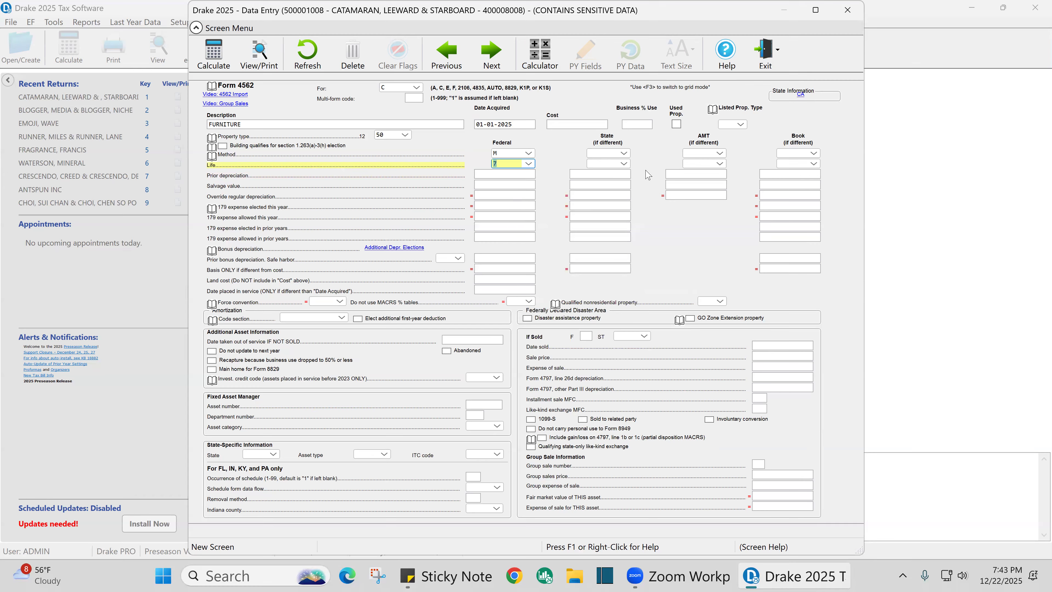
# Enter the 10000 furniture cost and save, starting a blank asset entry.
pyautogui.click(568, 125)
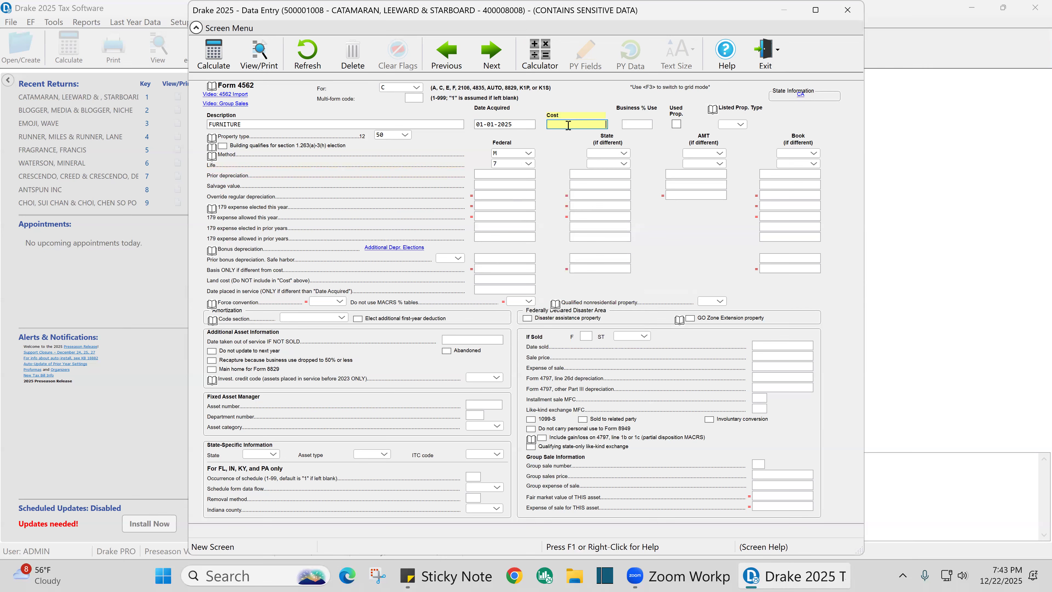
pyautogui.write('0000')
pyautogui.press('Tab')
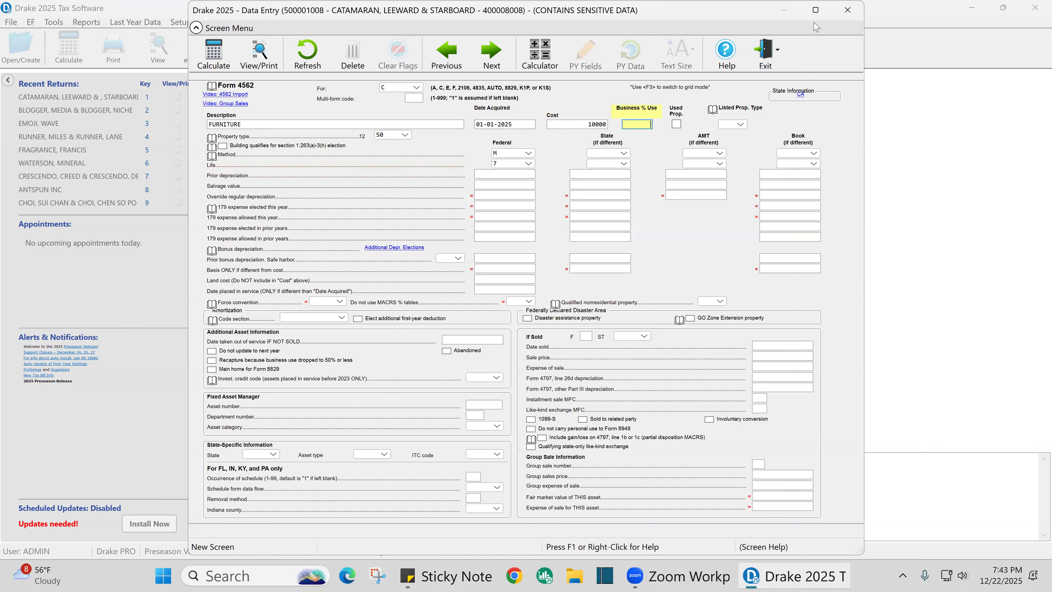
pyautogui.click(849, 14)
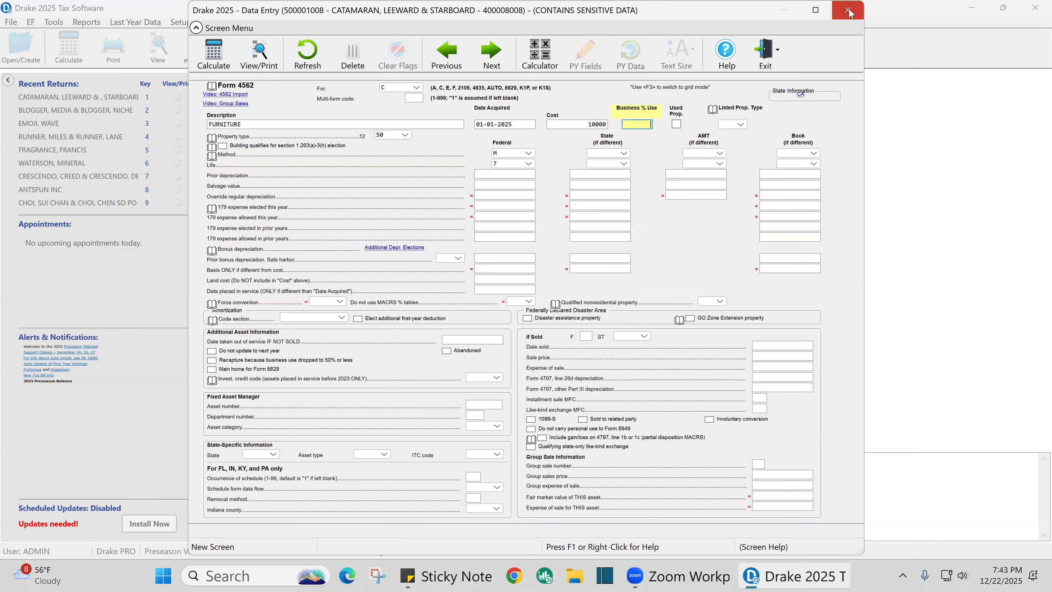
pyautogui.click(510, 176)
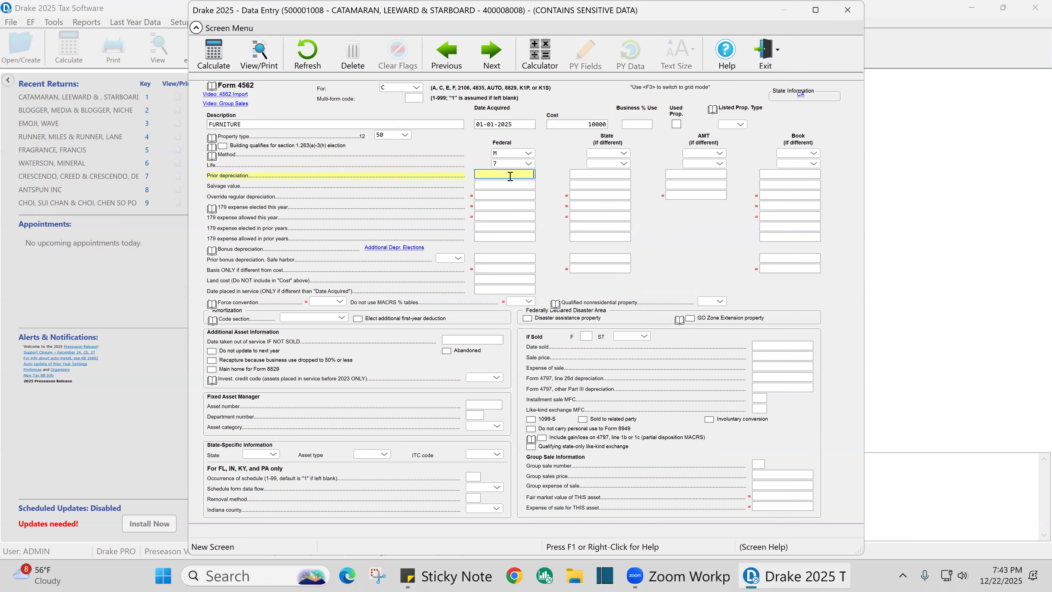
pyautogui.press('pagedown')
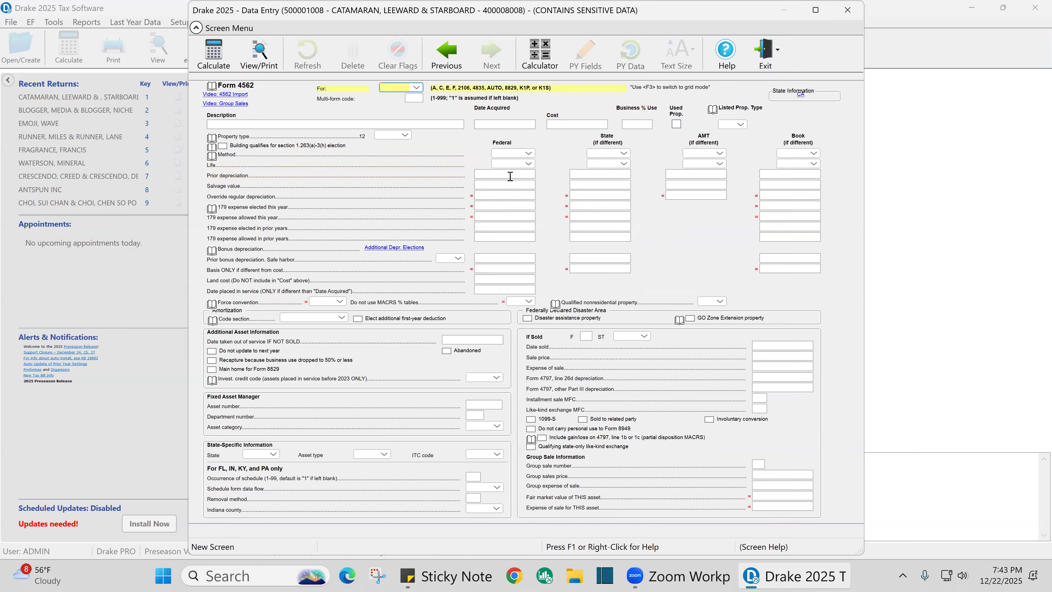
# Add a Schedule C asset PRINTER, acquired 01-01-2025, with property type 50.
pyautogui.click(421, 88)
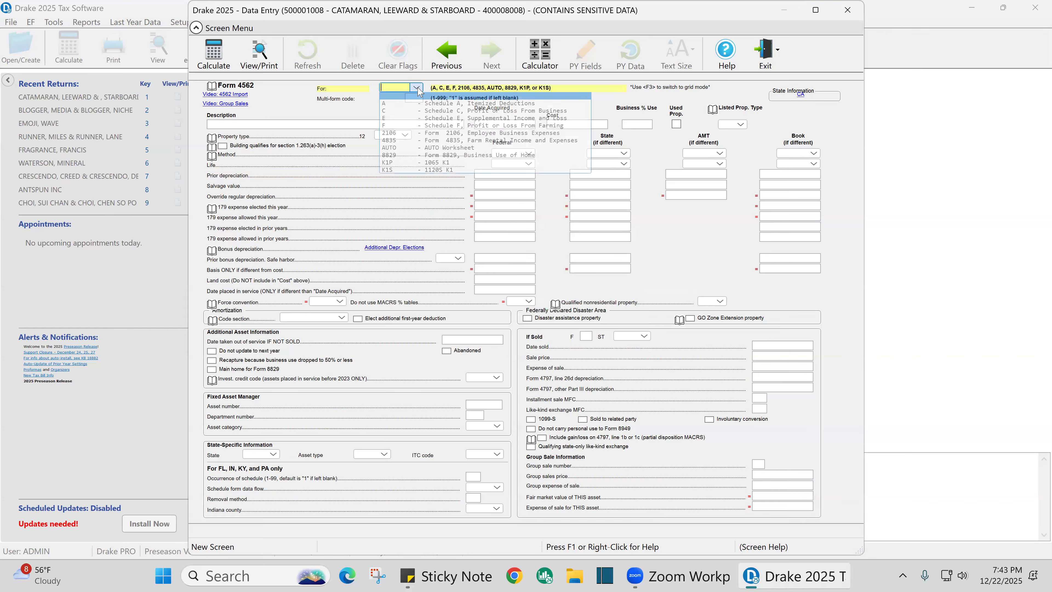
pyautogui.click(404, 111)
pyautogui.click(268, 124)
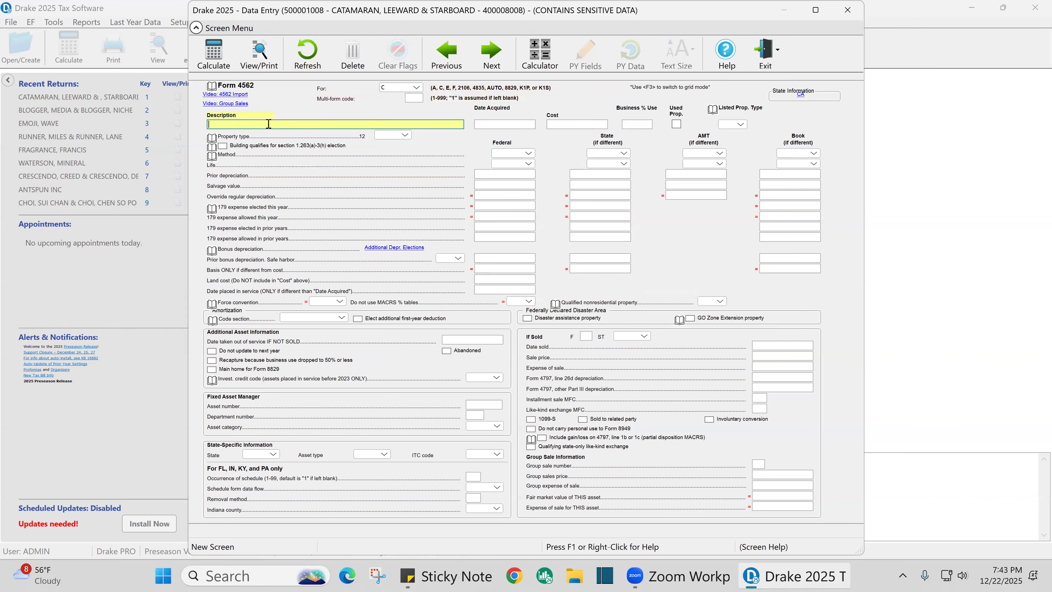
pyautogui.write('PRINTER')
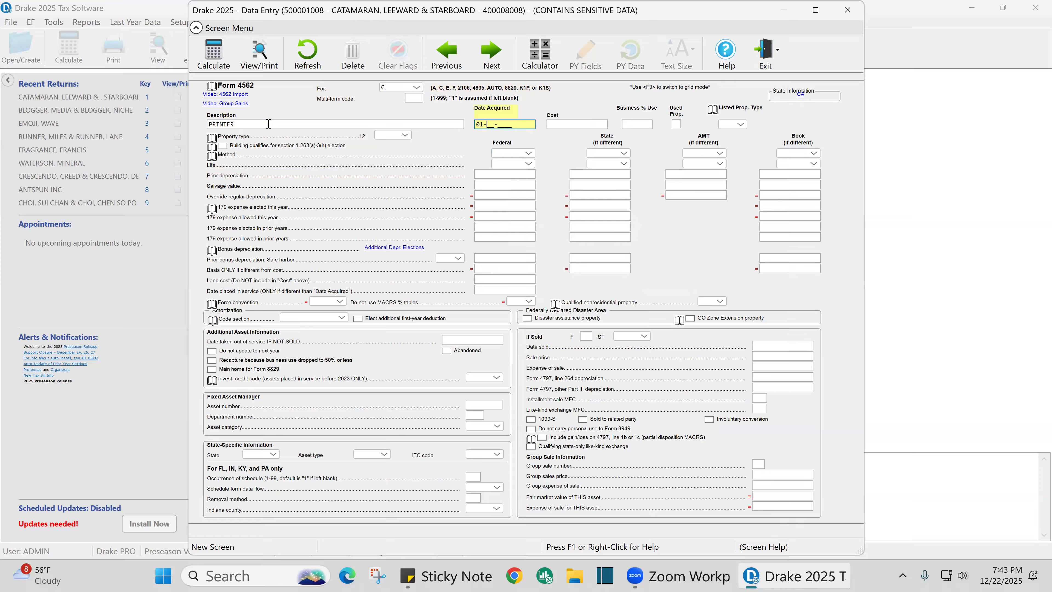
pyautogui.write('0')
pyautogui.write('2025')
pyautogui.click(405, 135)
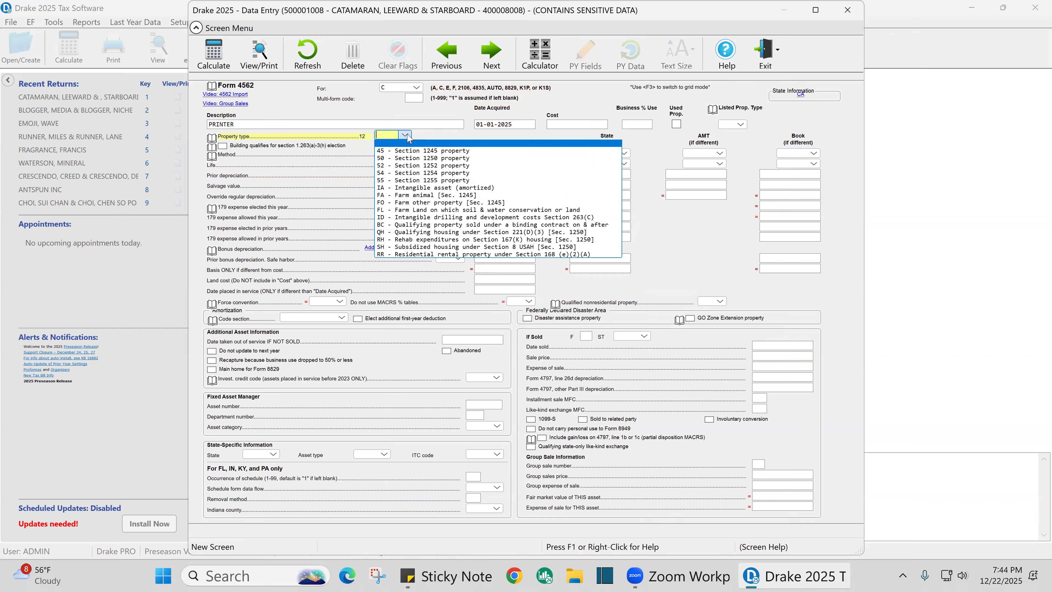
pyautogui.click(415, 162)
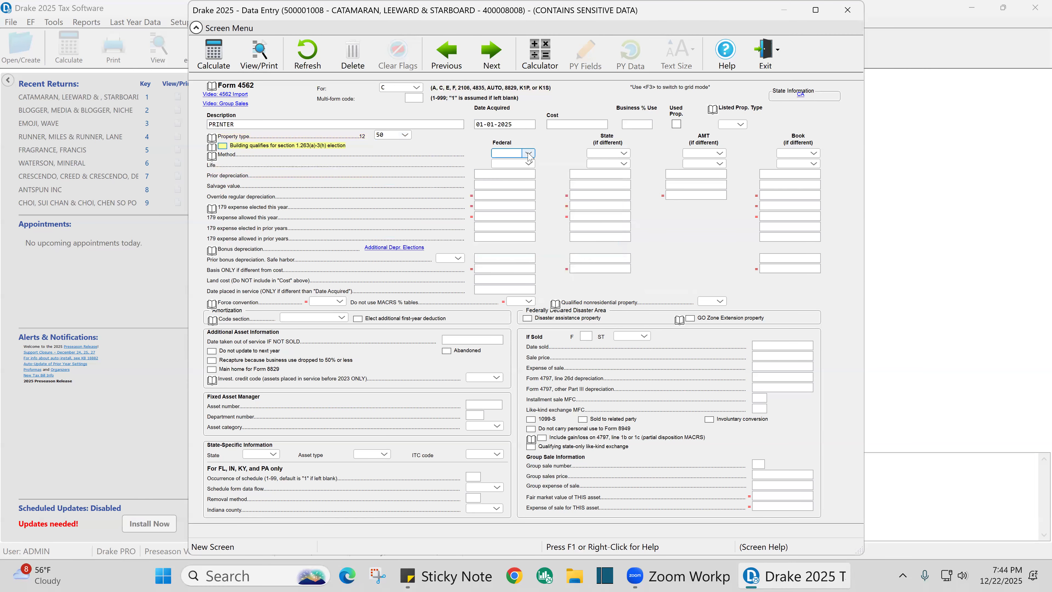
pyautogui.click(564, 126)
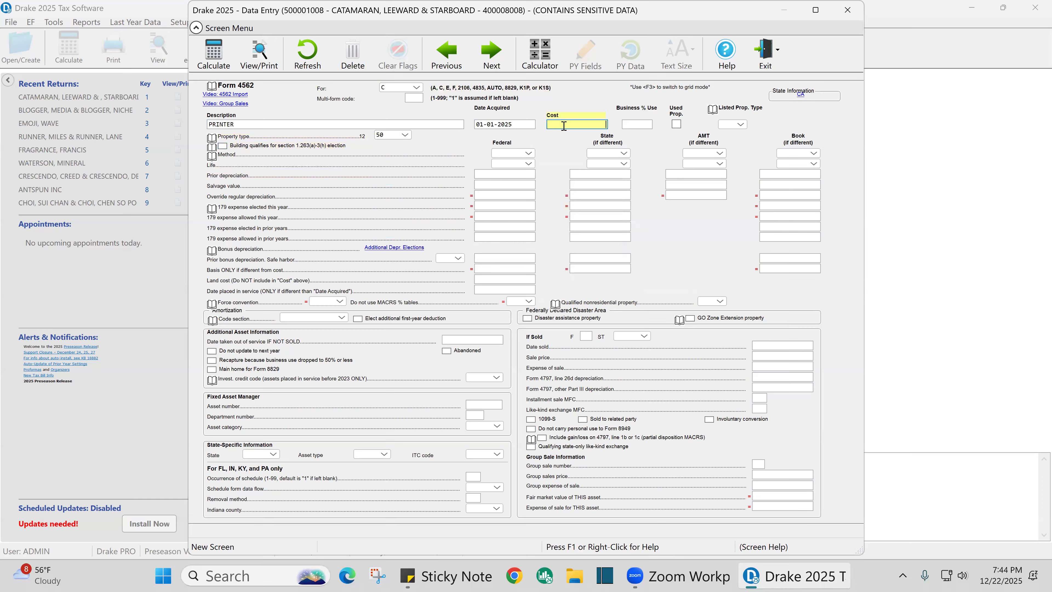
# Give the PRINTER asset a 500 cost and MACRS depreciation over 5 years, then start a blank asset.
pyautogui.write('500')
pyautogui.click(531, 153)
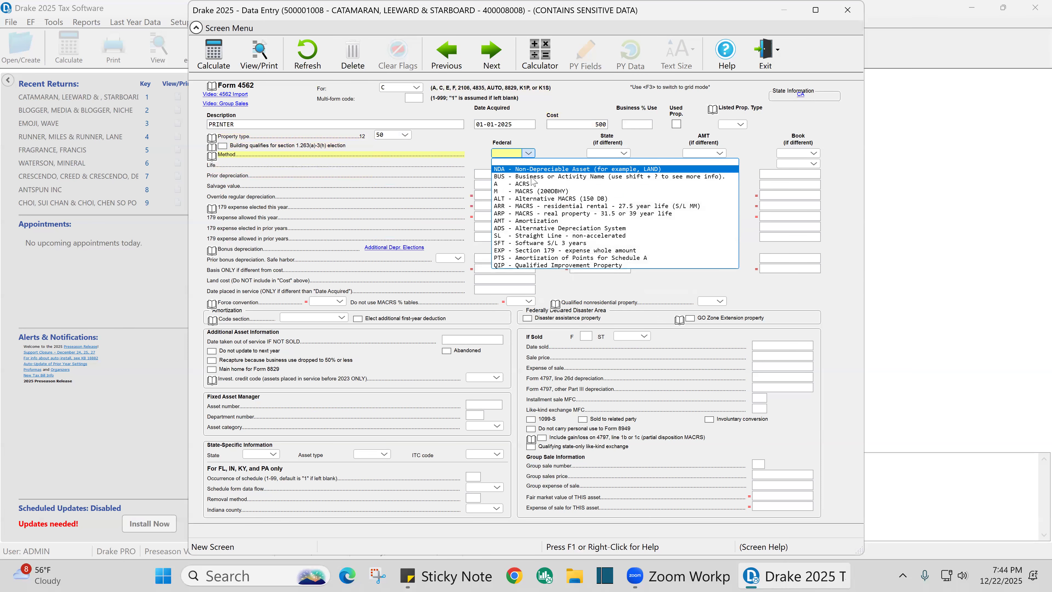
pyautogui.click(538, 192)
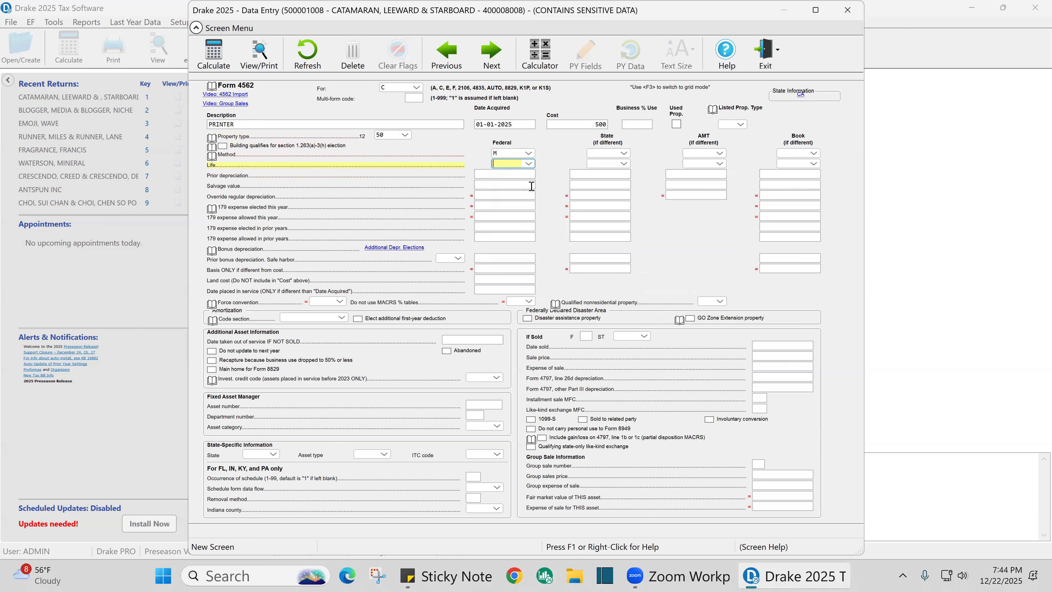
pyautogui.click(530, 165)
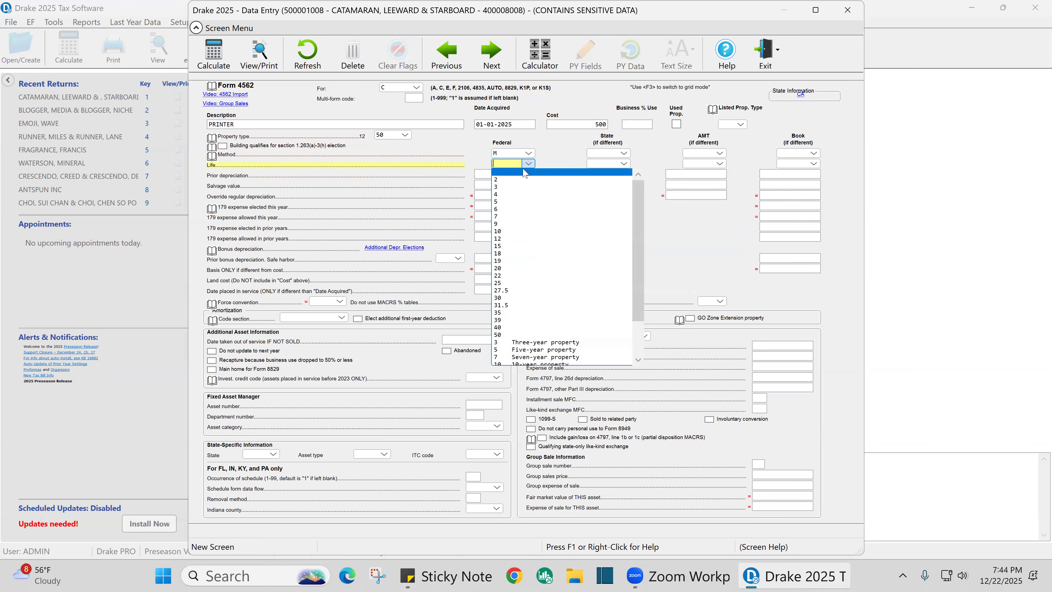
pyautogui.click(500, 202)
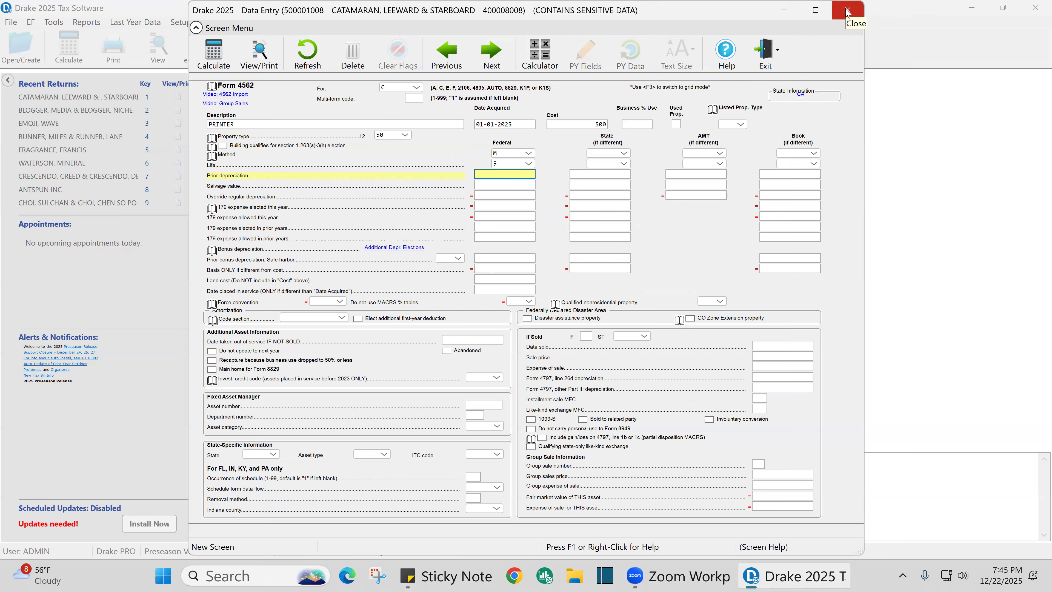
pyautogui.press('pagedown')
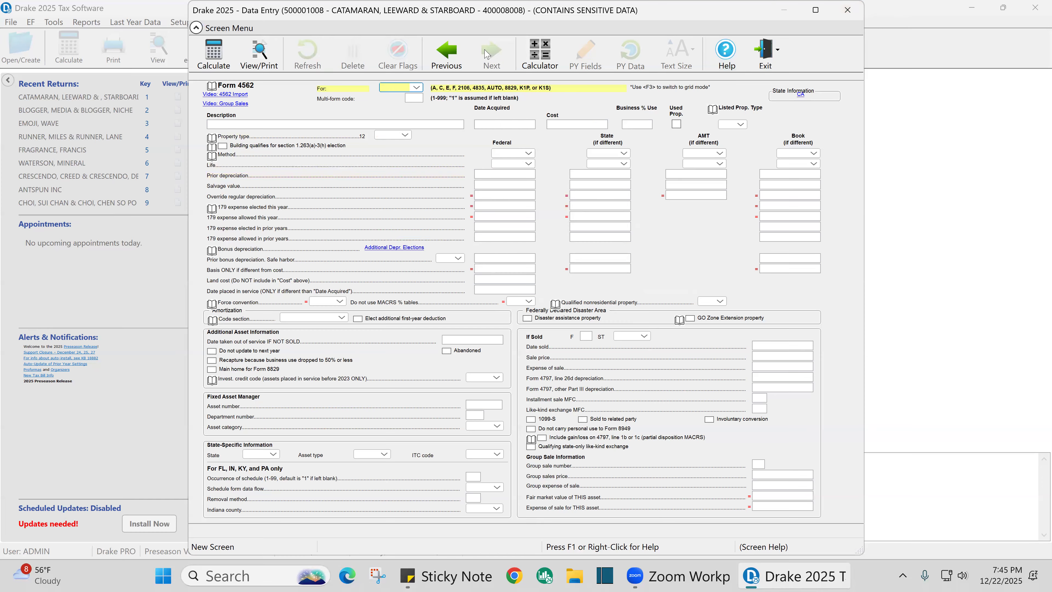
# Add a Schedule C asset named SIGN, acquired 01-01-2025, costing 2000.
pyautogui.click(416, 87)
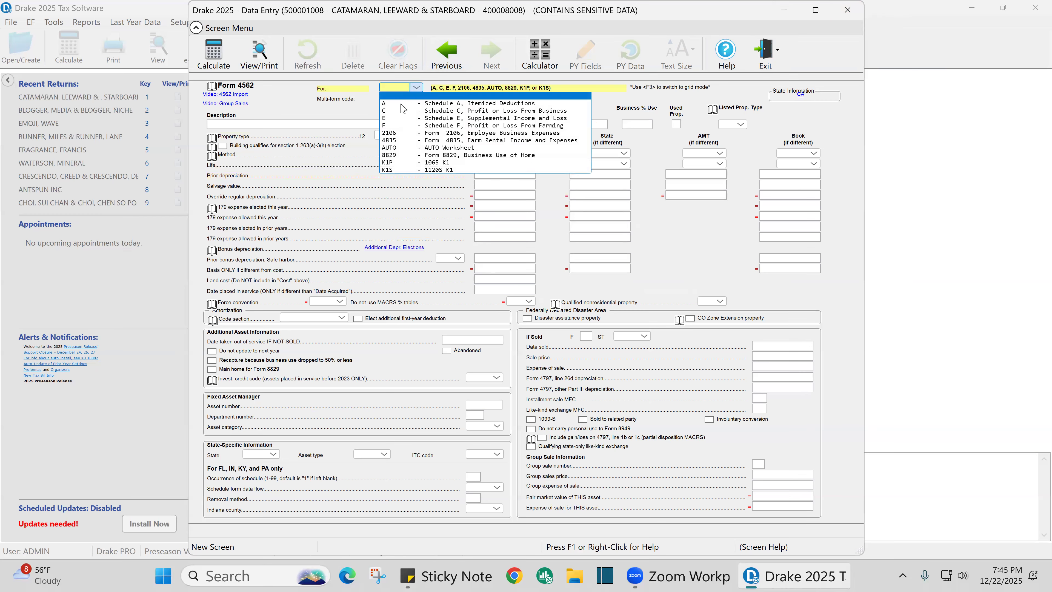
pyautogui.click(393, 111)
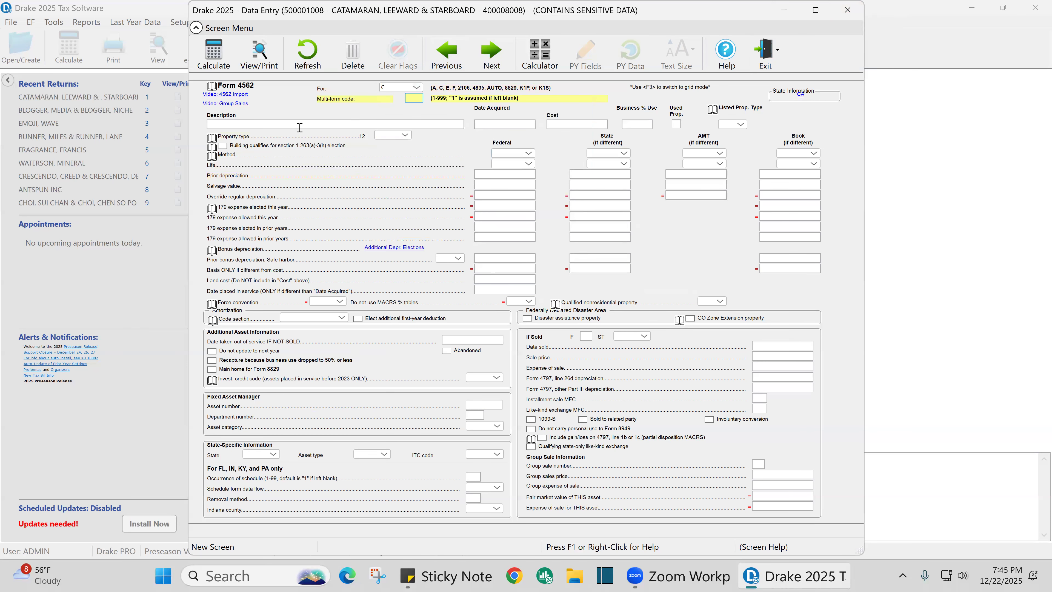
pyautogui.click(301, 125)
pyautogui.write('SIGN')
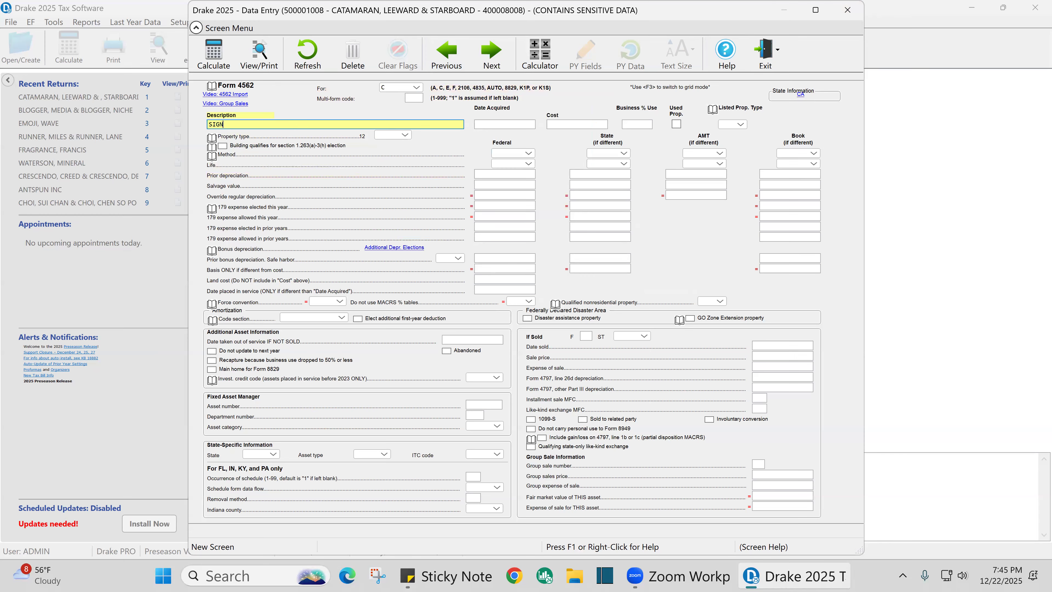
pyautogui.press('Tab')
pyautogui.write('01012025')
pyautogui.press('Tab')
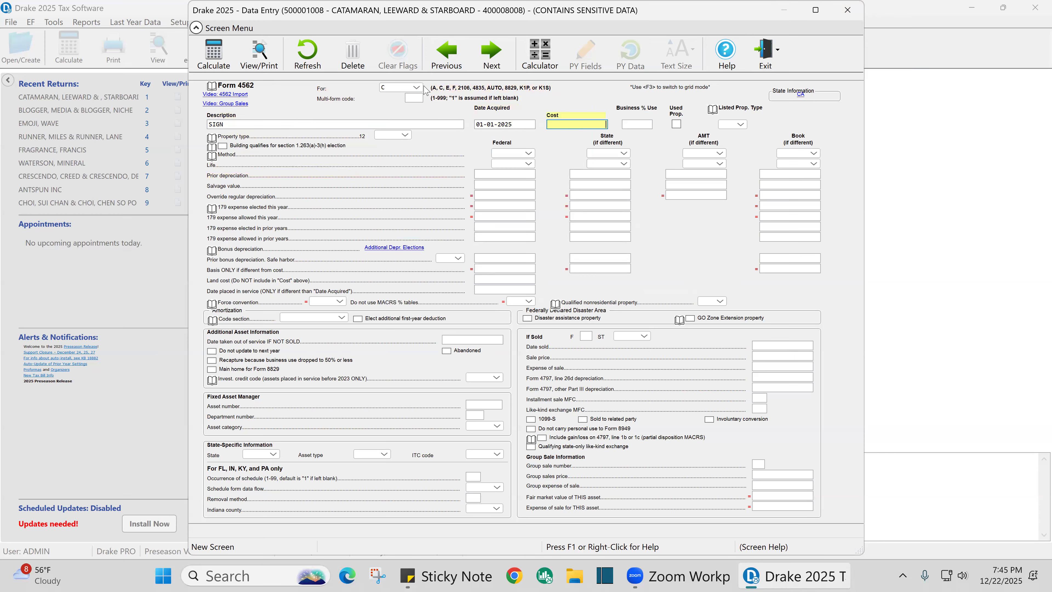
pyautogui.write('20')
# Set the sign's property type to 50 with MACRS (200DBHY) depreciation over a 7-year life.
pyautogui.click(405, 135)
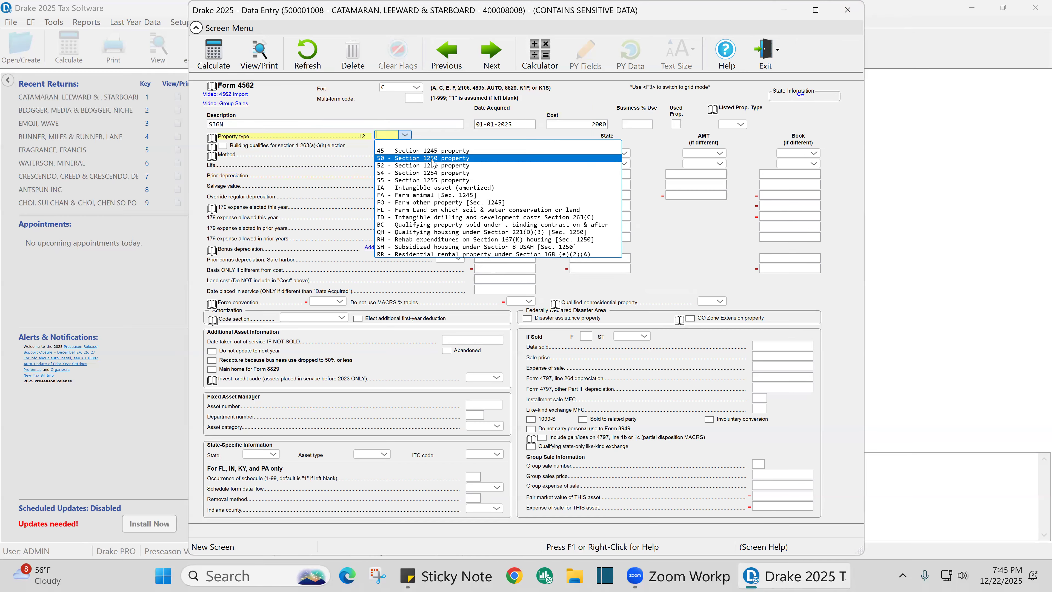
pyautogui.click(432, 159)
pyautogui.click(529, 153)
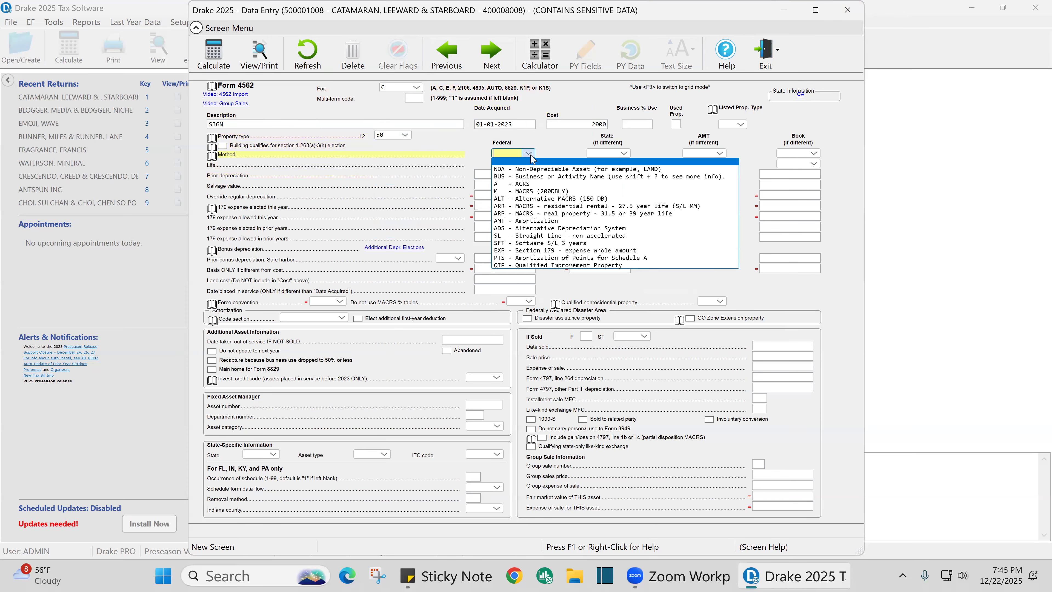
pyautogui.click(557, 201)
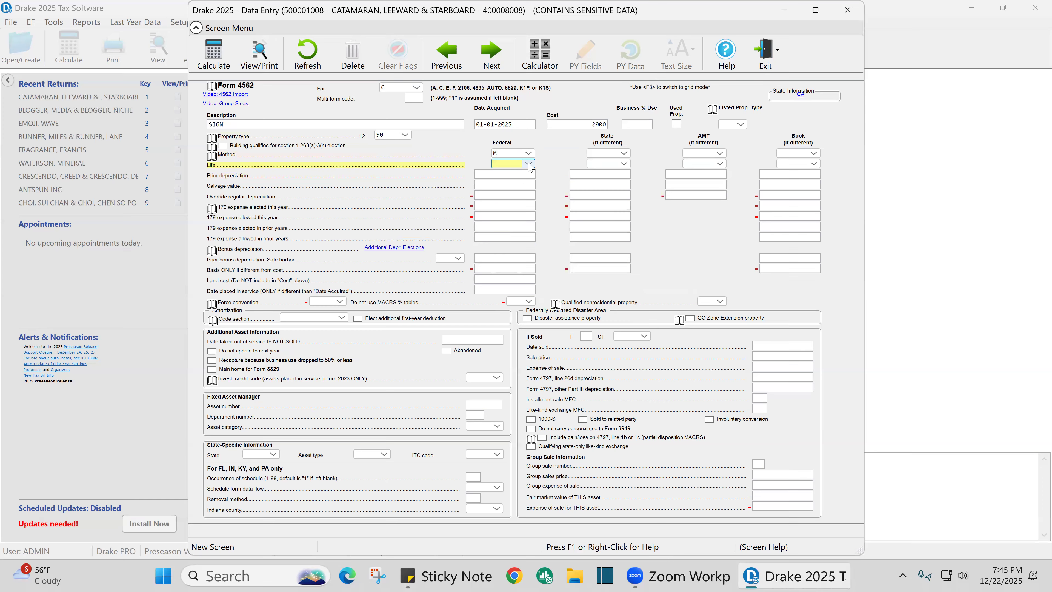
pyautogui.click(528, 164)
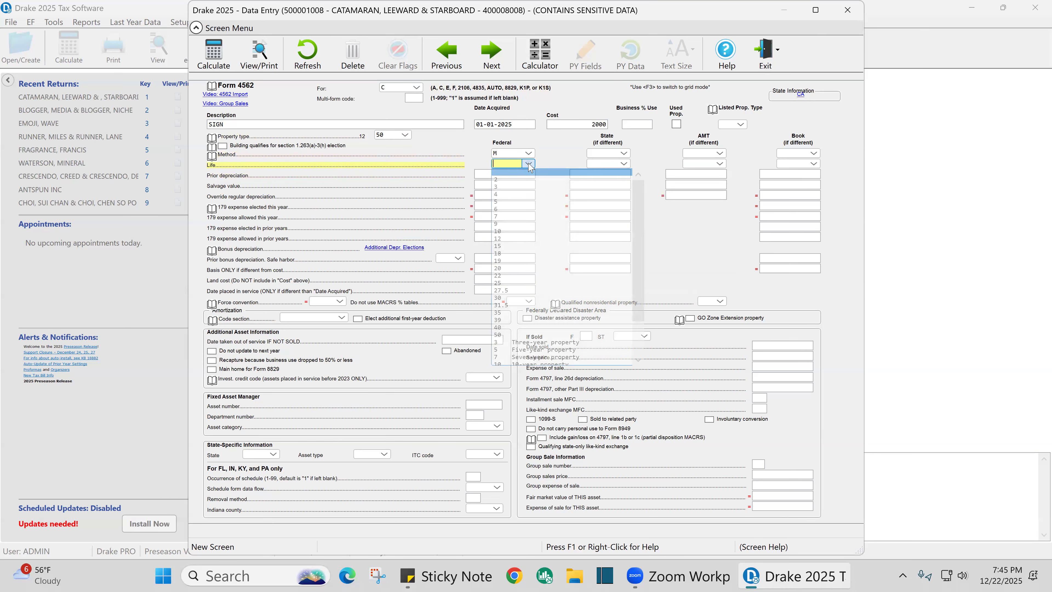
pyautogui.click(500, 218)
# Rename the sign asset to 'SIGN- FIXTURE' and start a blank new asset entry.
pyautogui.click(233, 123)
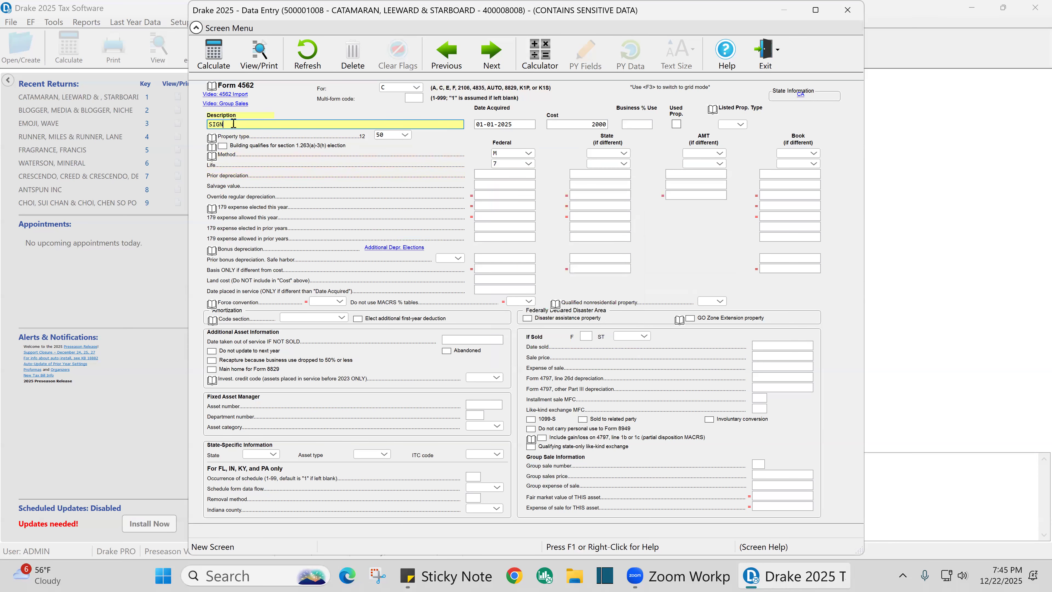
pyautogui.write('- FIXTURE')
pyautogui.press('Tab')
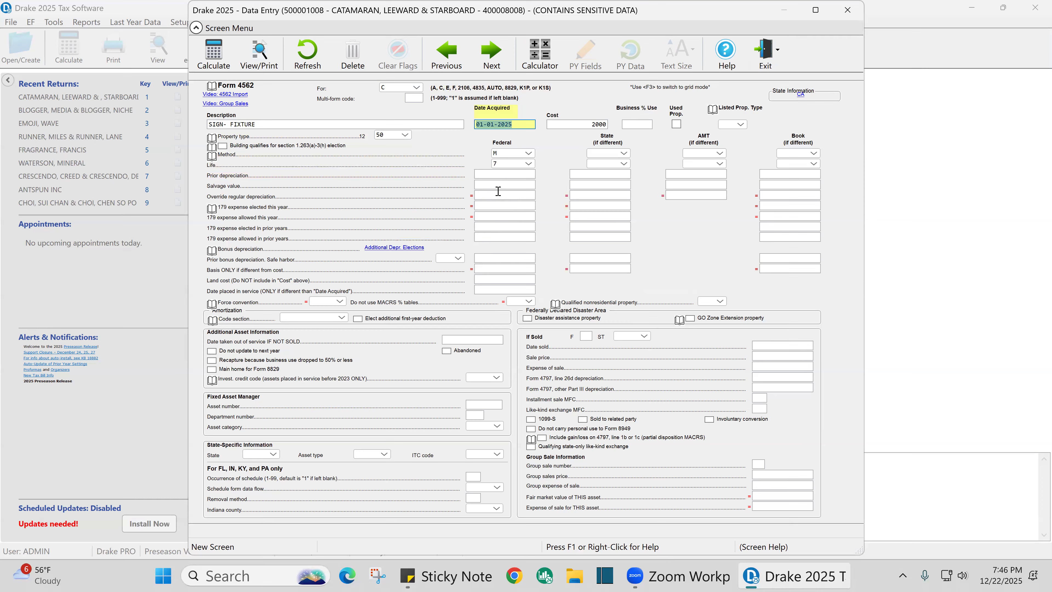
pyautogui.press('pagedown')
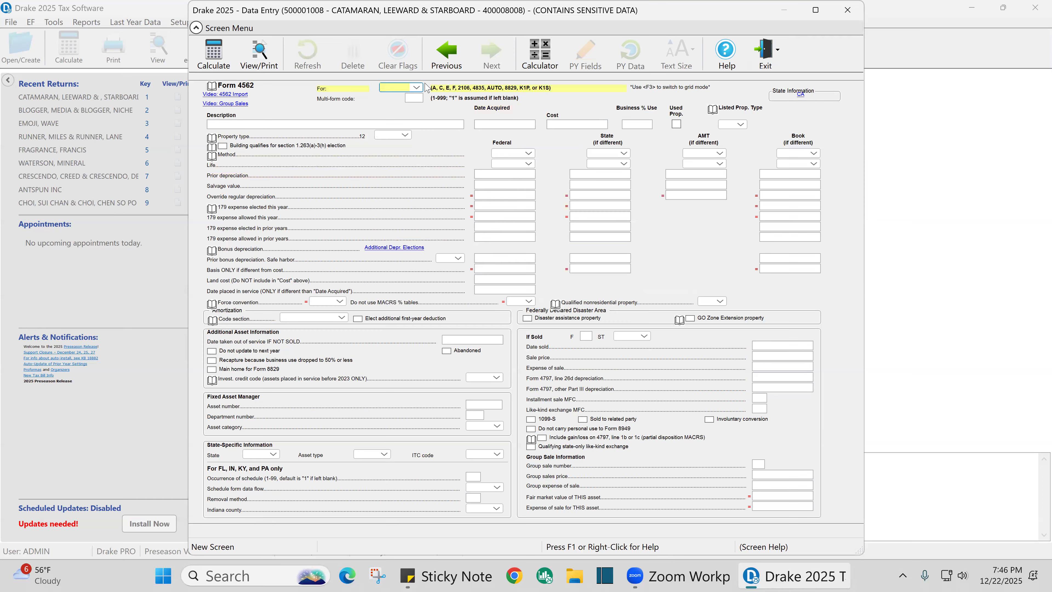
# Add a Schedule C asset named LEASEHOLD IMPROVEMENT, acquired 01-01-2025.
pyautogui.click(416, 89)
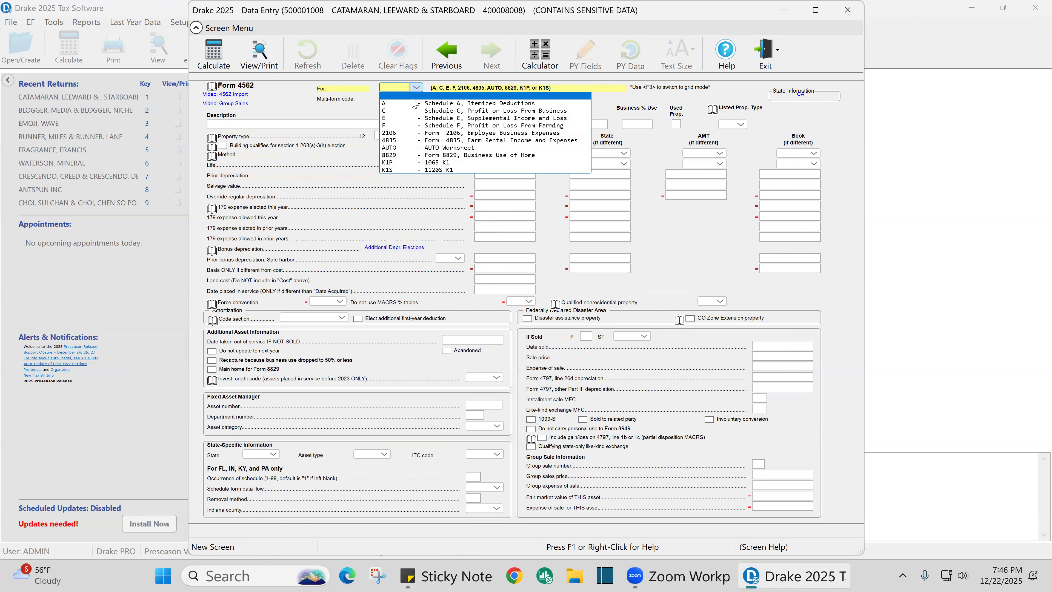
pyautogui.click(423, 111)
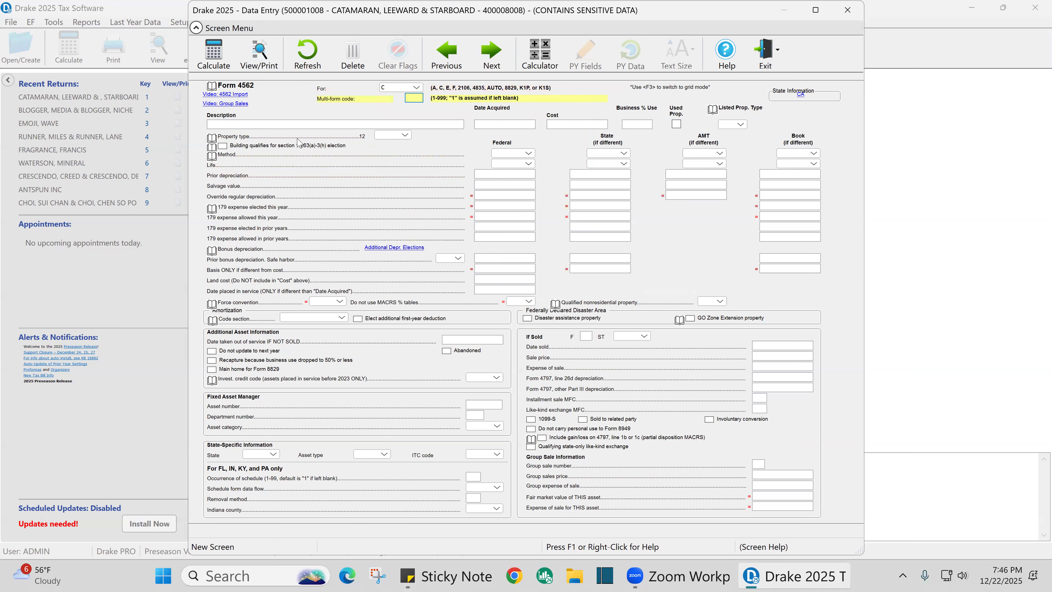
pyautogui.click(262, 125)
pyautogui.write('LEAS')
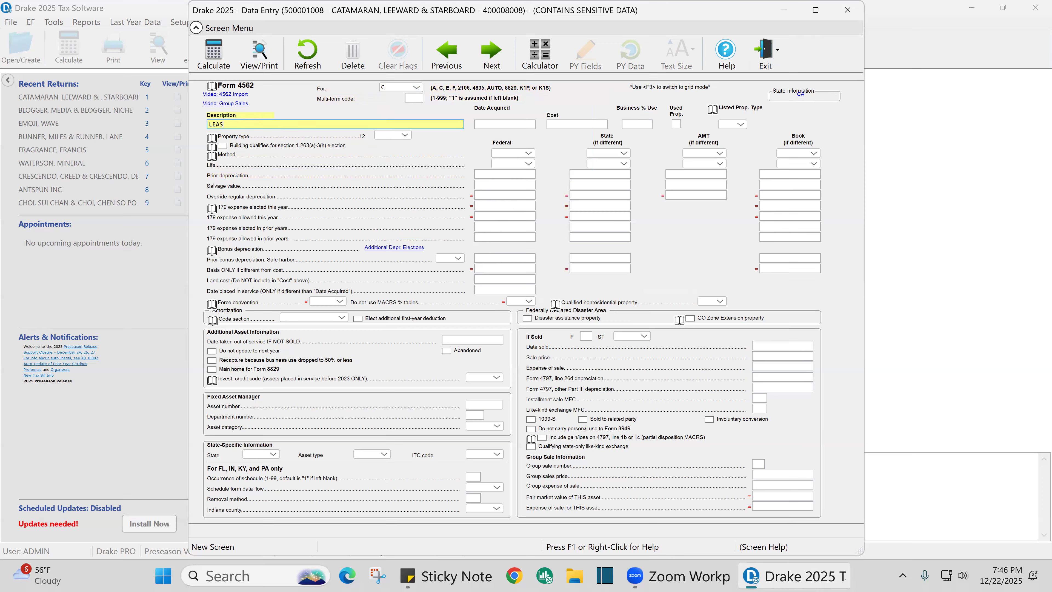
pyautogui.write('EHOLD IMPROVEMENT')
pyautogui.press('Tab')
pyautogui.write('01-01-20')
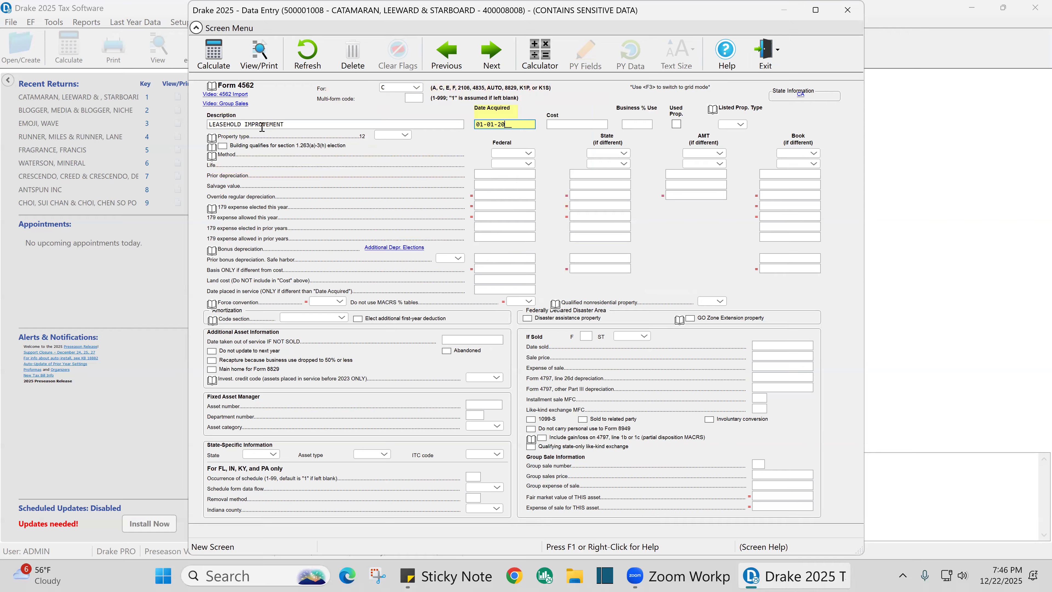
pyautogui.write('25')
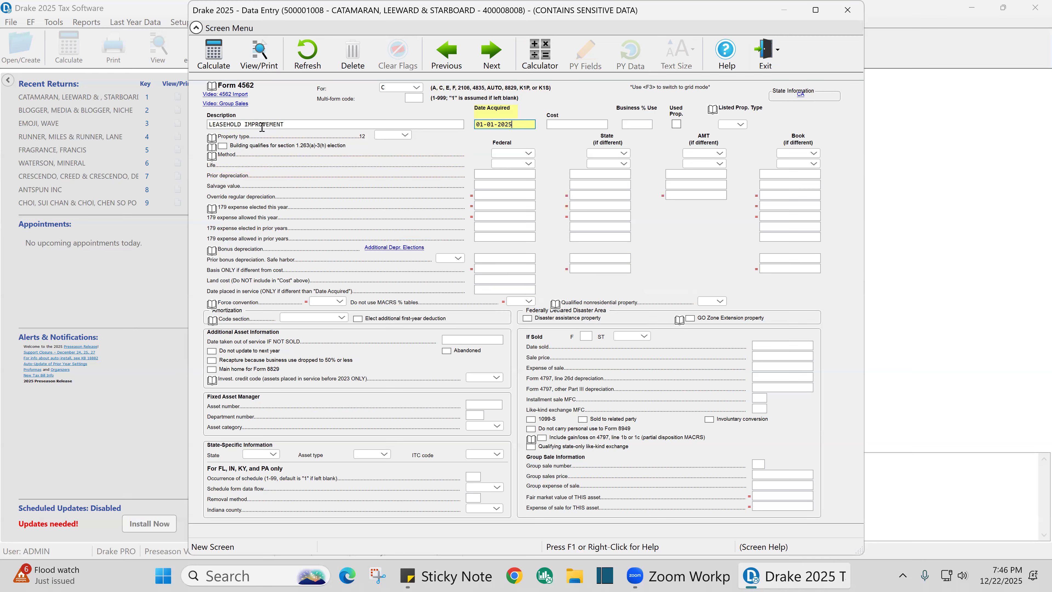
# Copy the LEASEHOLD IMPROVEMENT description text.
pyautogui.moveTo(290, 125); pyautogui.dragTo(209, 140)
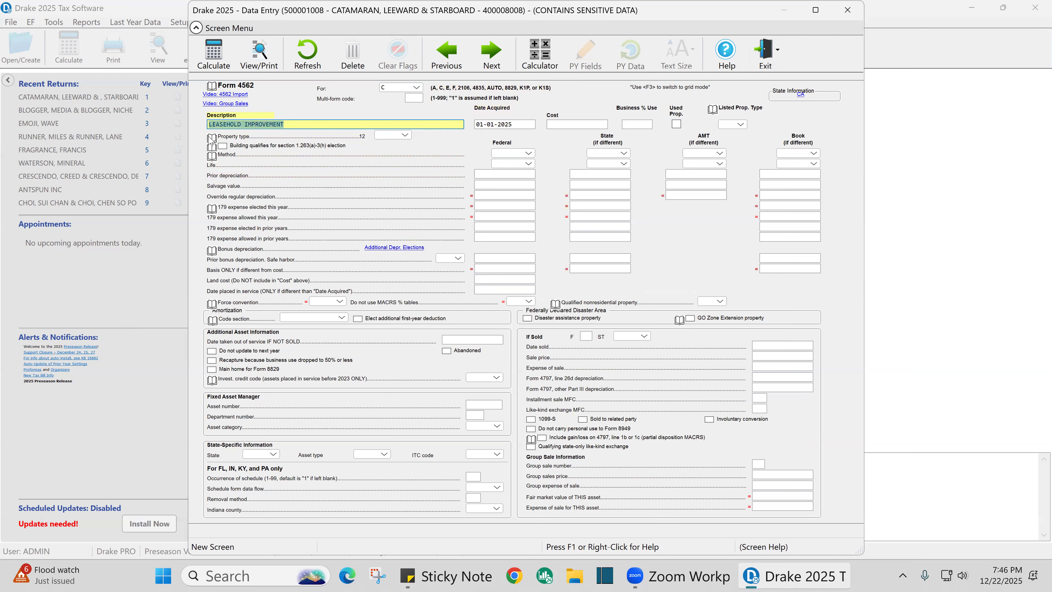
pyautogui.rightClick(234, 126)
pyautogui.click(282, 216)
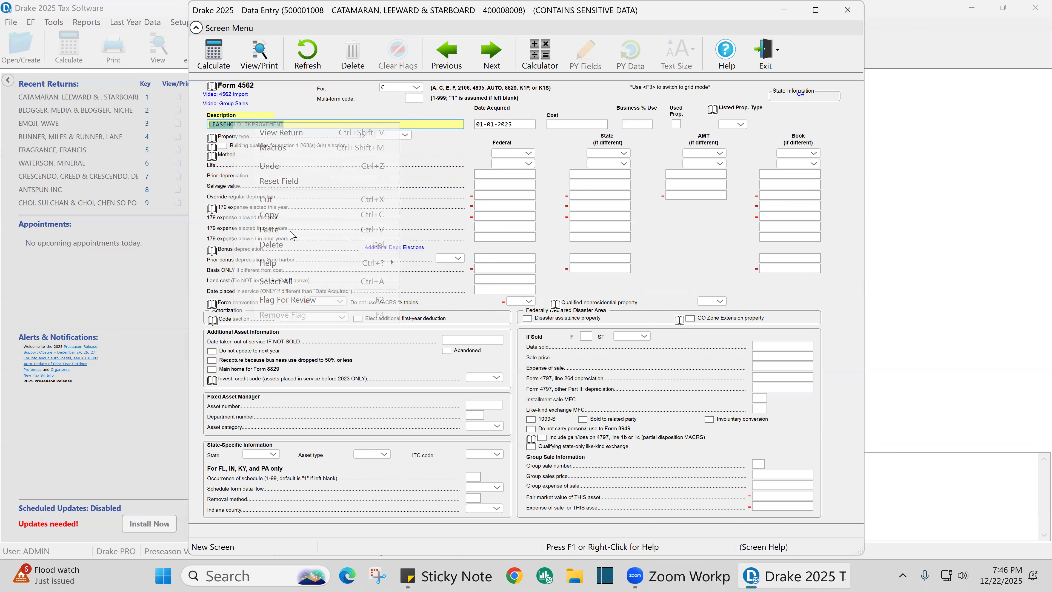
# In Chrome, search Google for 'what is the depreciation years for LEASEHOLD IMPROVEMENT?'.
pyautogui.click(513, 577)
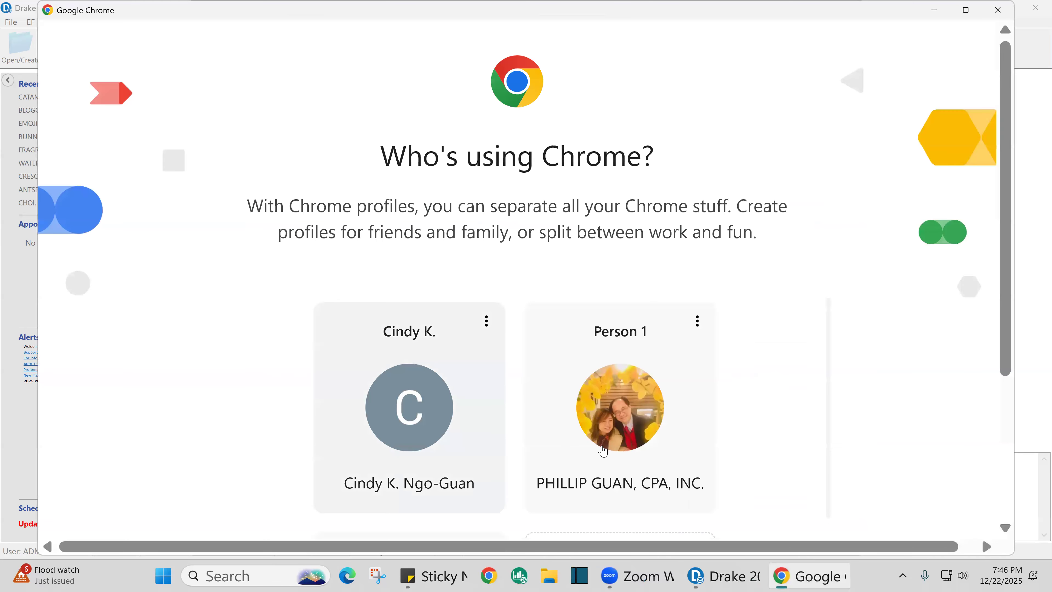
pyautogui.click(614, 447)
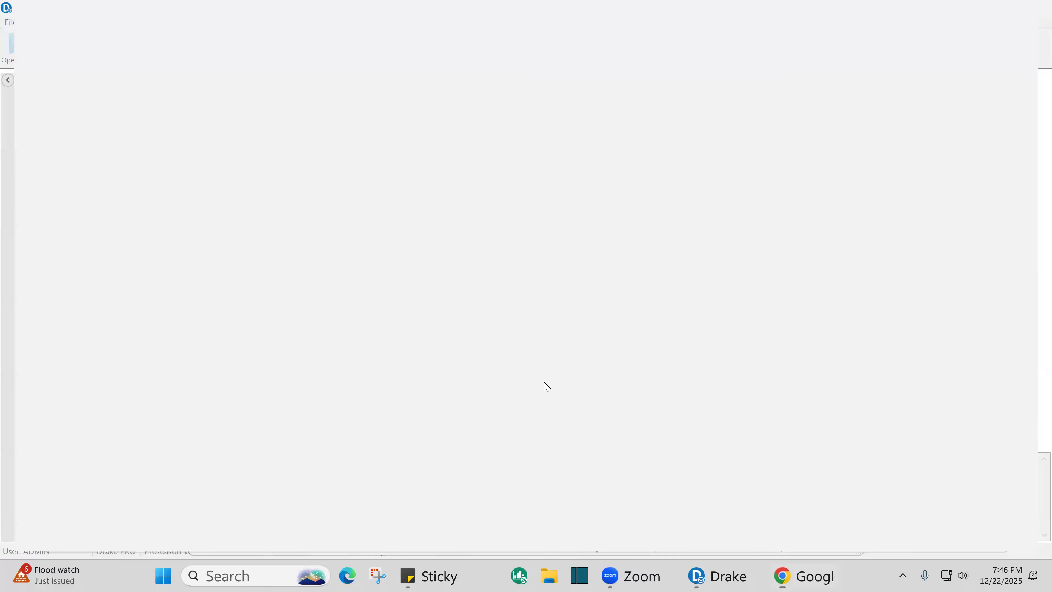
pyautogui.click(225, 274)
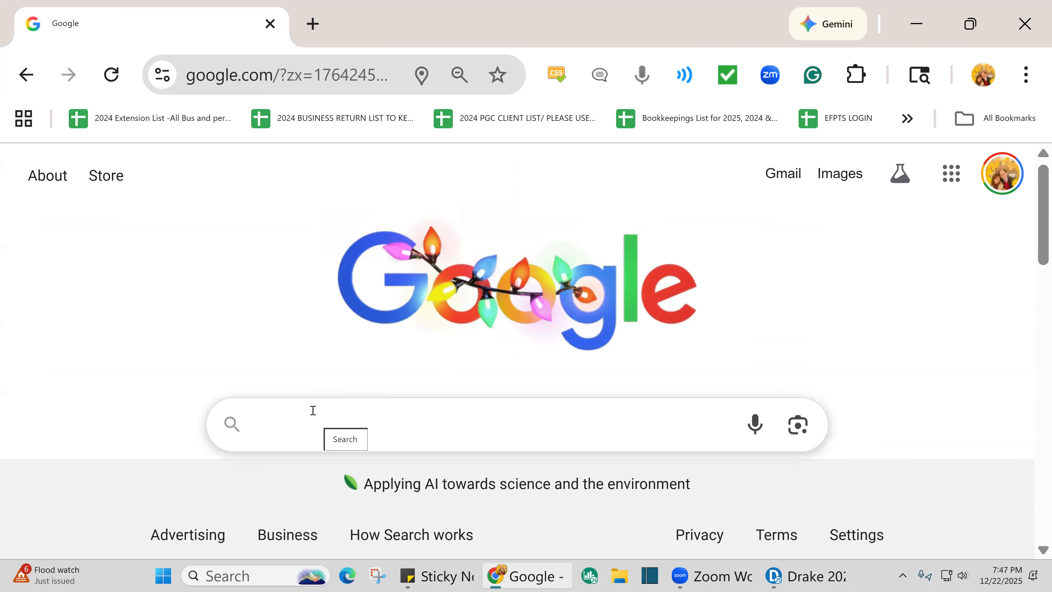
pyautogui.write('what is t')
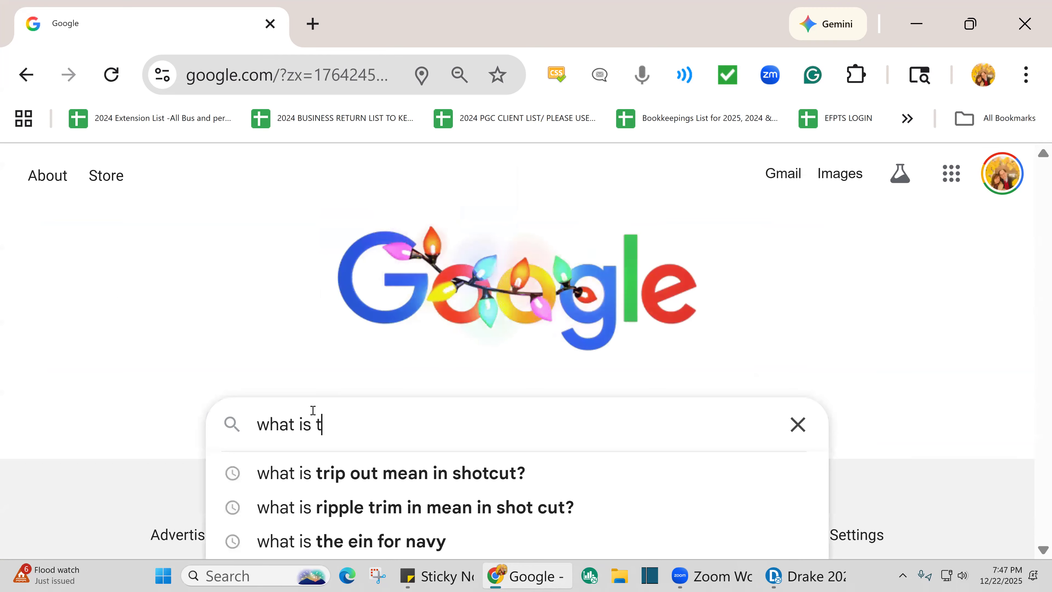
pyautogui.write('he depr')
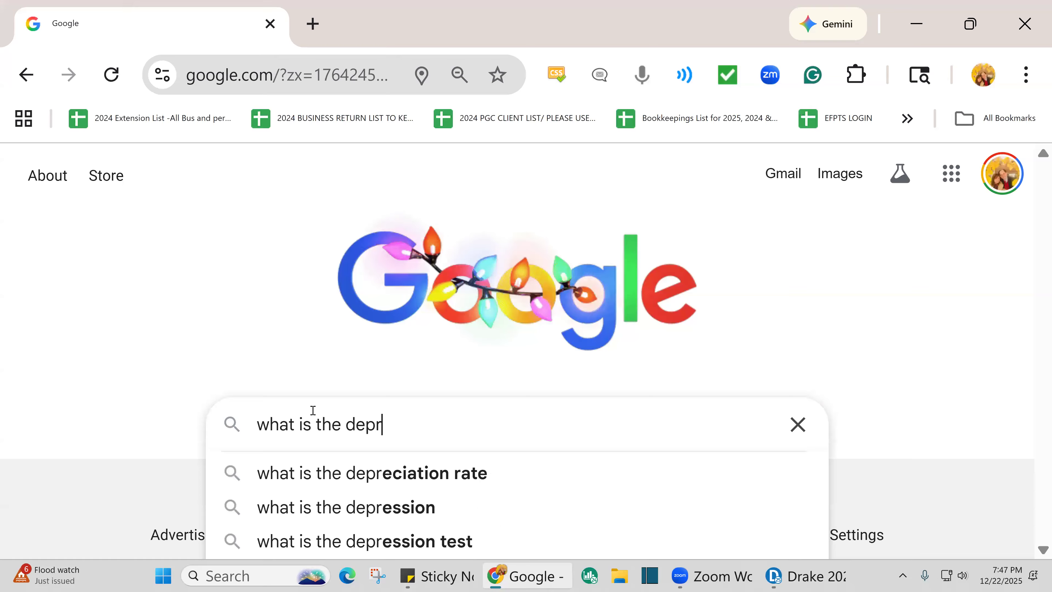
pyautogui.write('ciation')
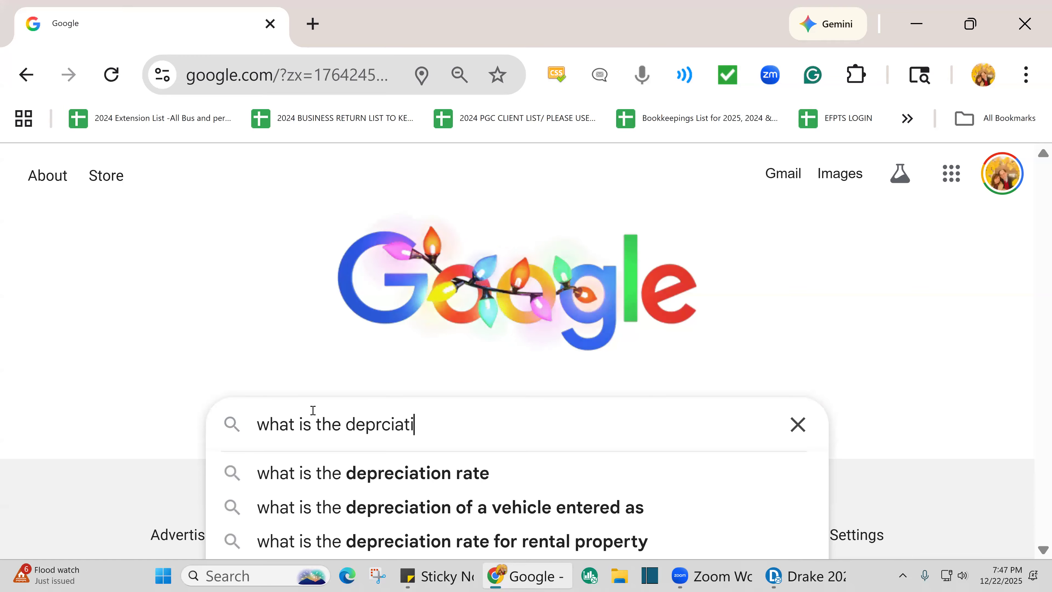
pyautogui.press('BackSpace')
pyautogui.press('BackSpace')
pyautogui.press('BackSpace')
pyautogui.press('BackSpace')
pyautogui.press('BackSpace')
pyautogui.press('BackSpace')
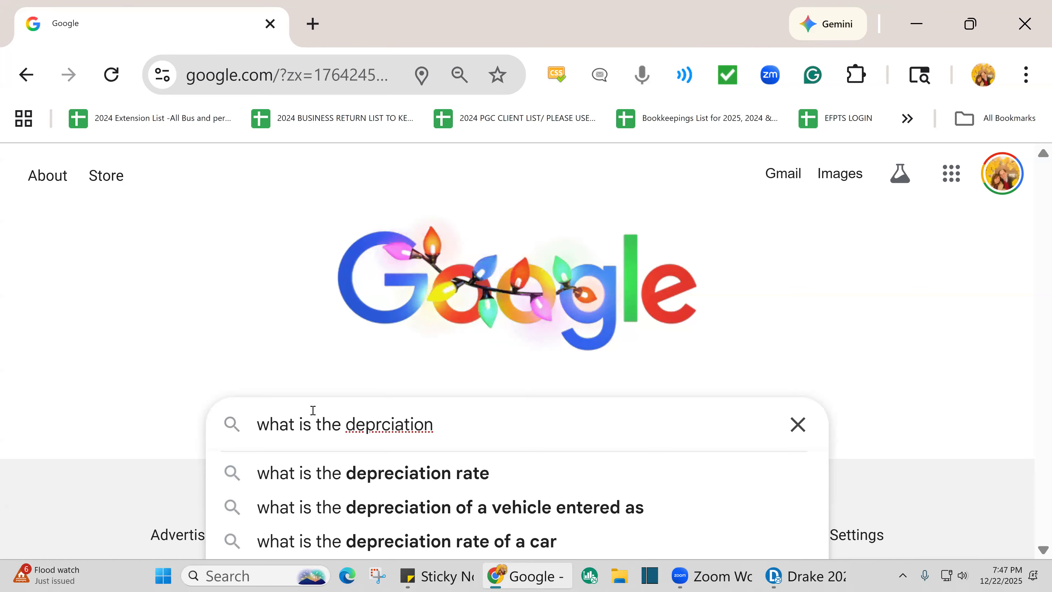
pyautogui.press('BackSpace')
pyautogui.press('BackSpace')
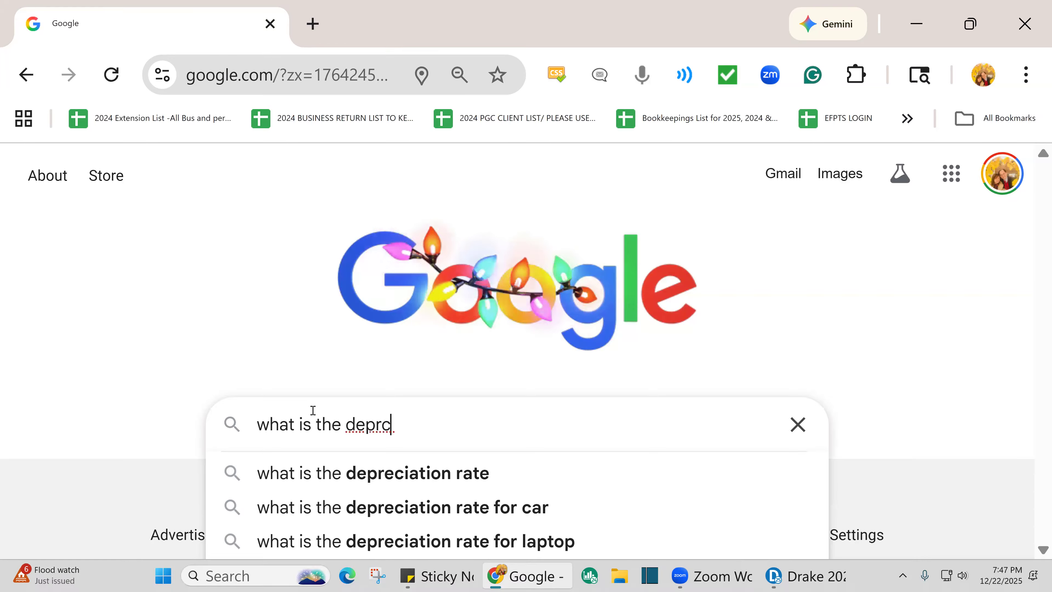
pyautogui.write('eciation ')
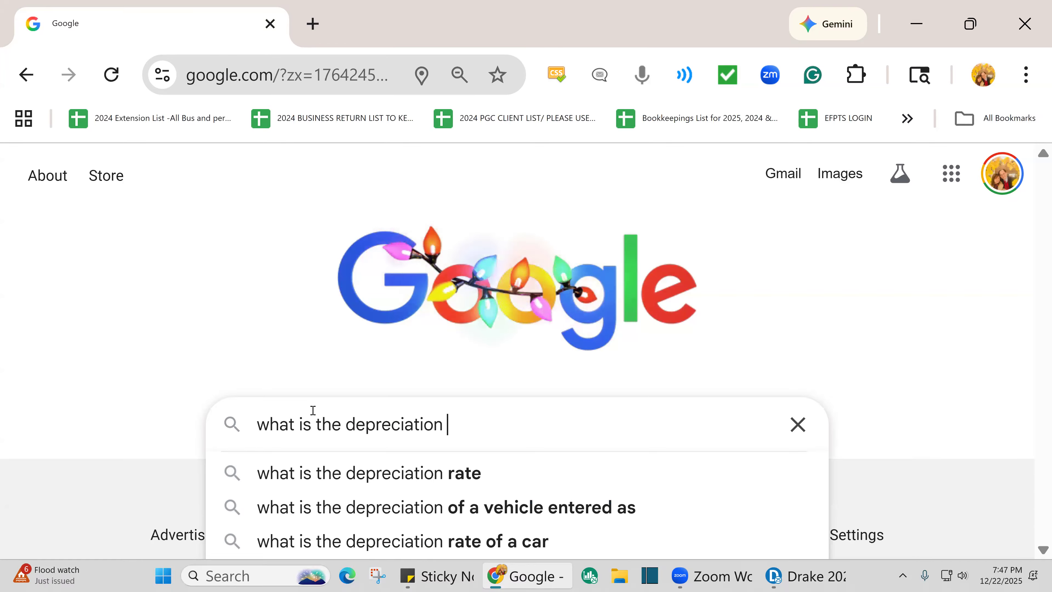
pyautogui.write('years for')
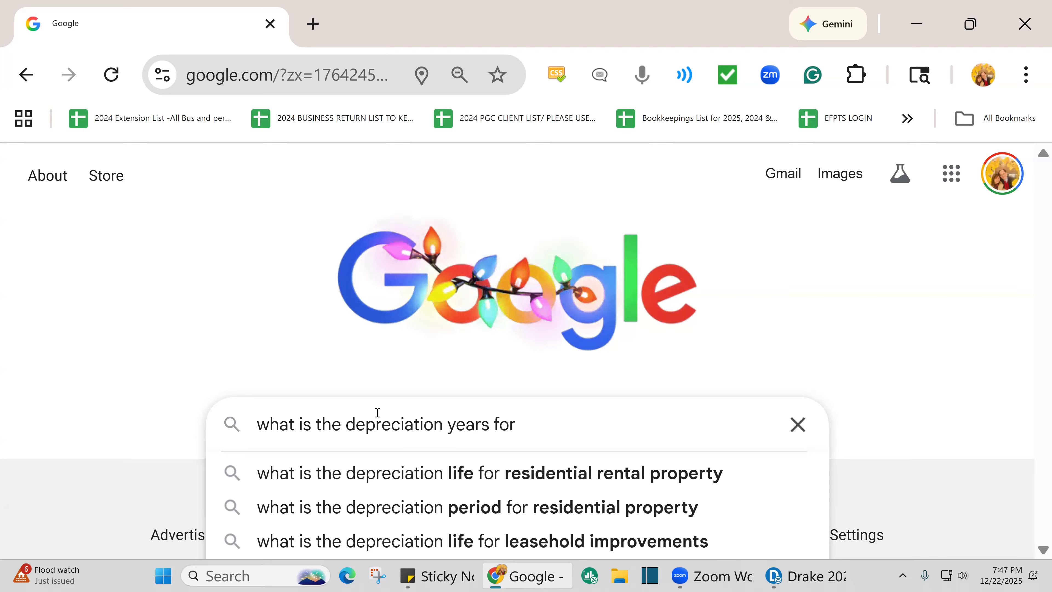
pyautogui.rightClick(524, 427)
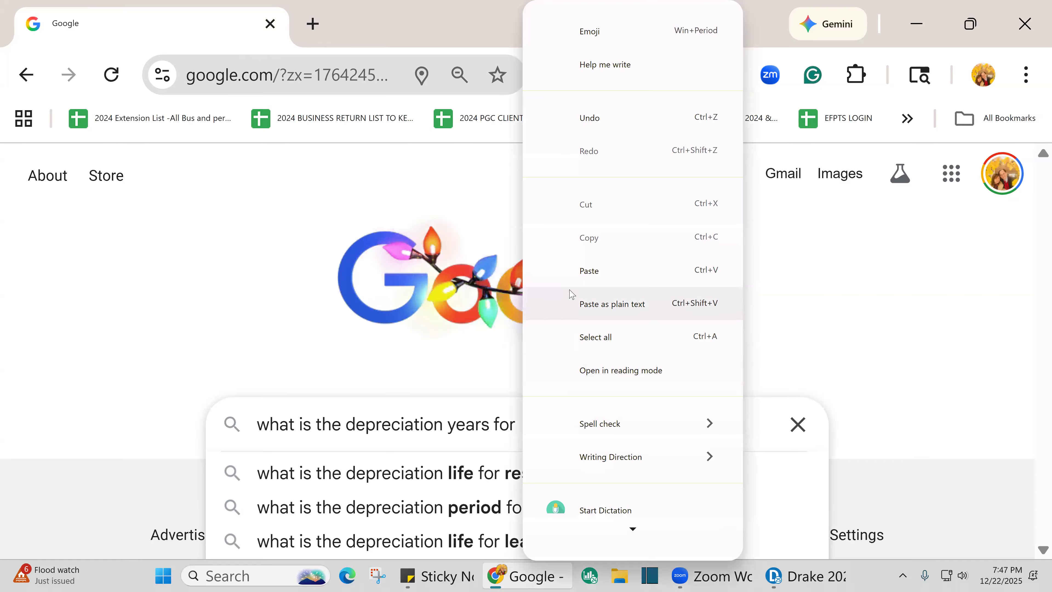
pyautogui.click(593, 273)
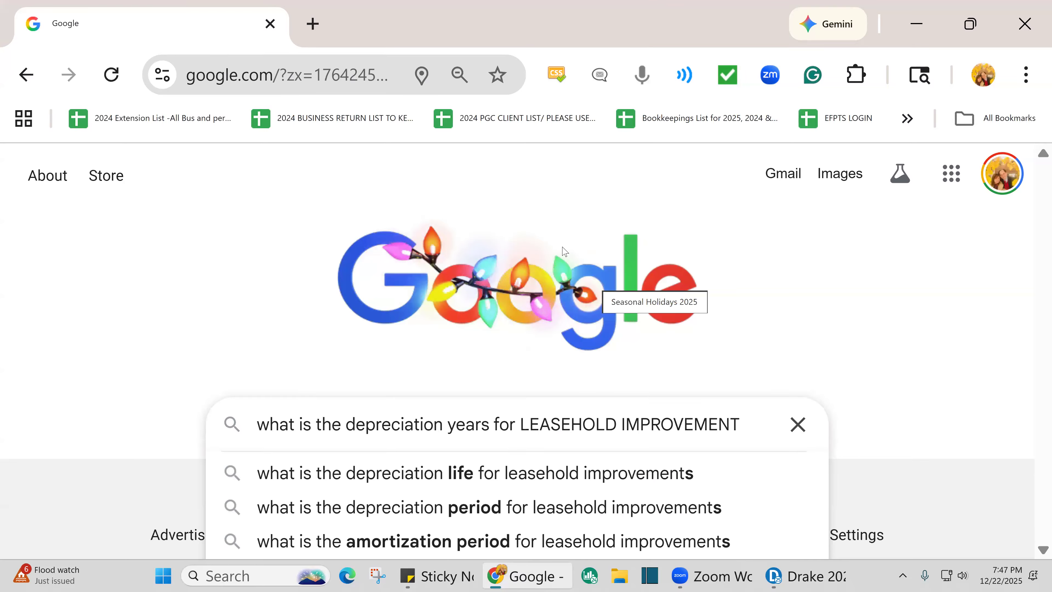
pyautogui.write('?')
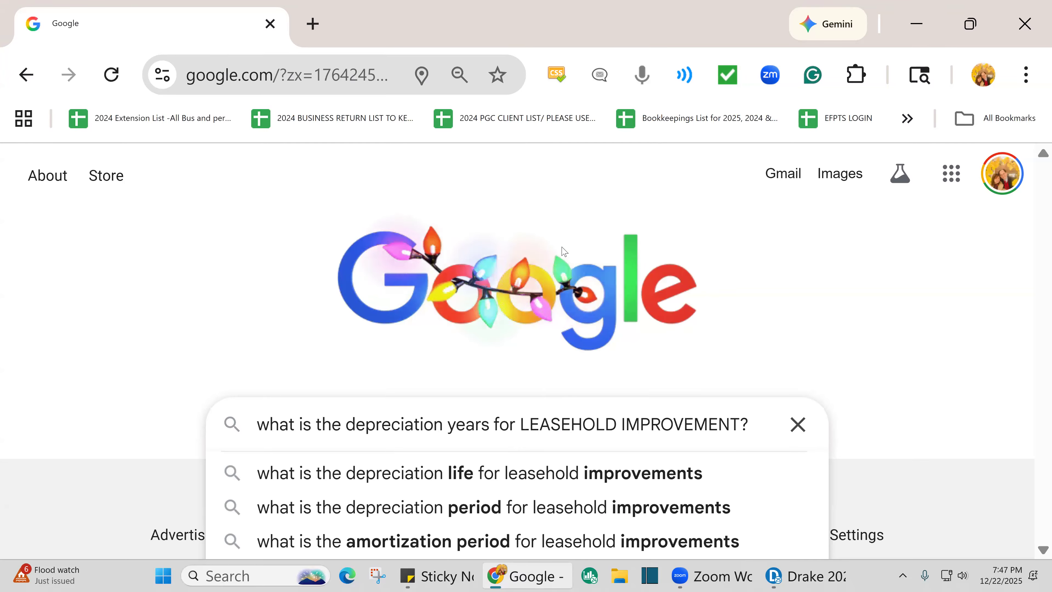
pyautogui.press('Return')
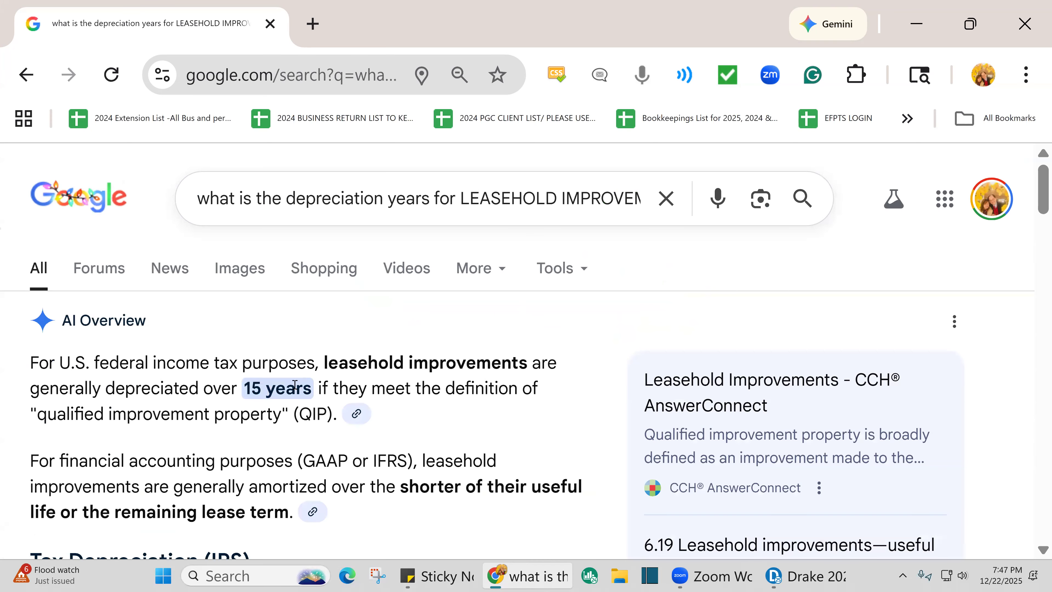
# Expand the AI Overview to read the 15-year life, then return to Drake Tax.
pyautogui.scroll(-5, 317, 375)
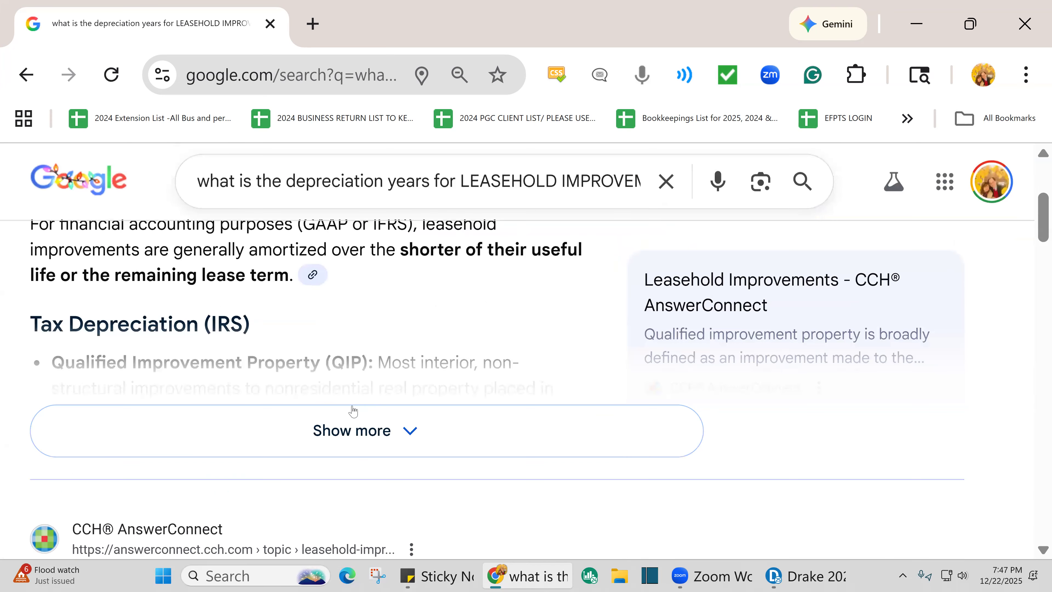
pyautogui.click(400, 431)
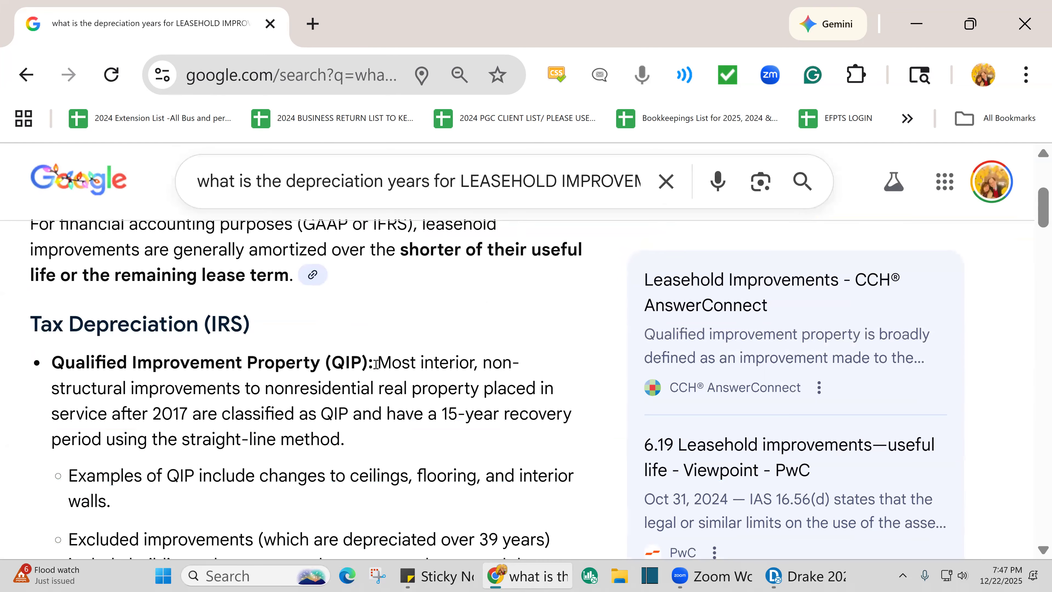
pyautogui.scroll(-7, 376, 365)
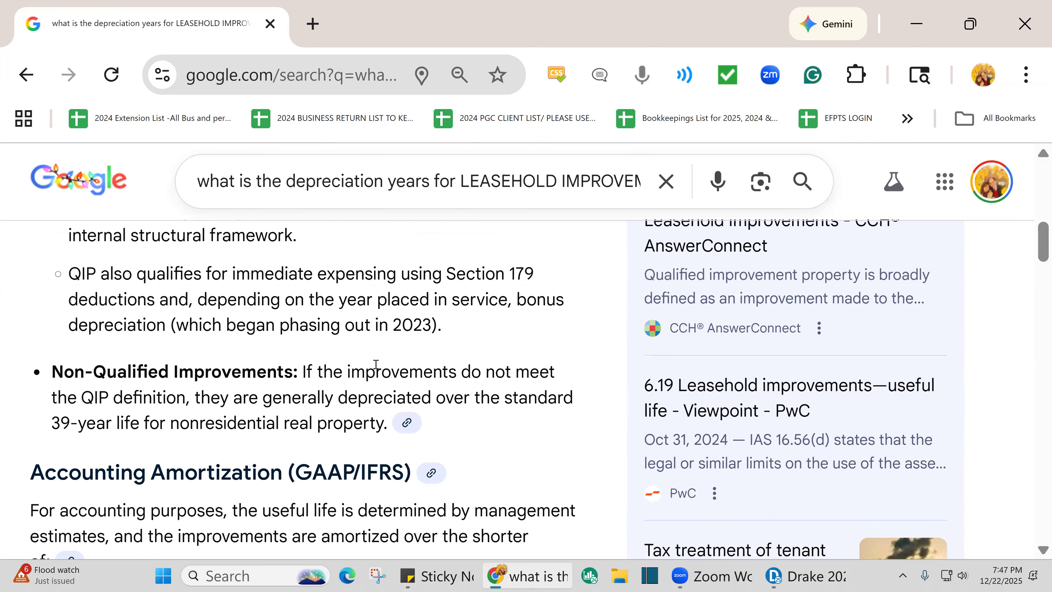
pyautogui.scroll(-5, 376, 365)
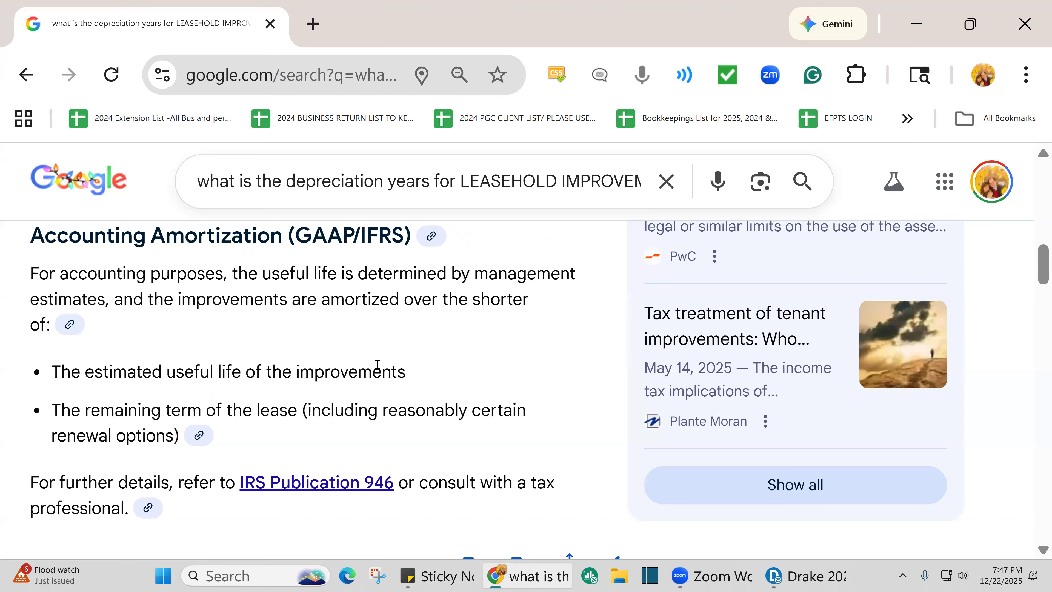
pyautogui.scroll(10, 376, 365)
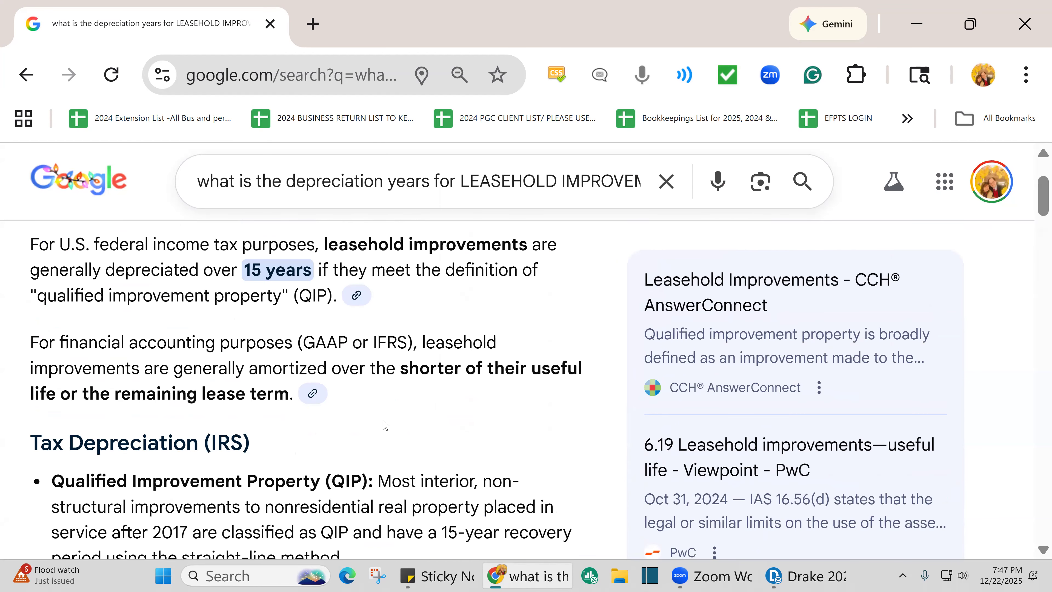
pyautogui.click(782, 578)
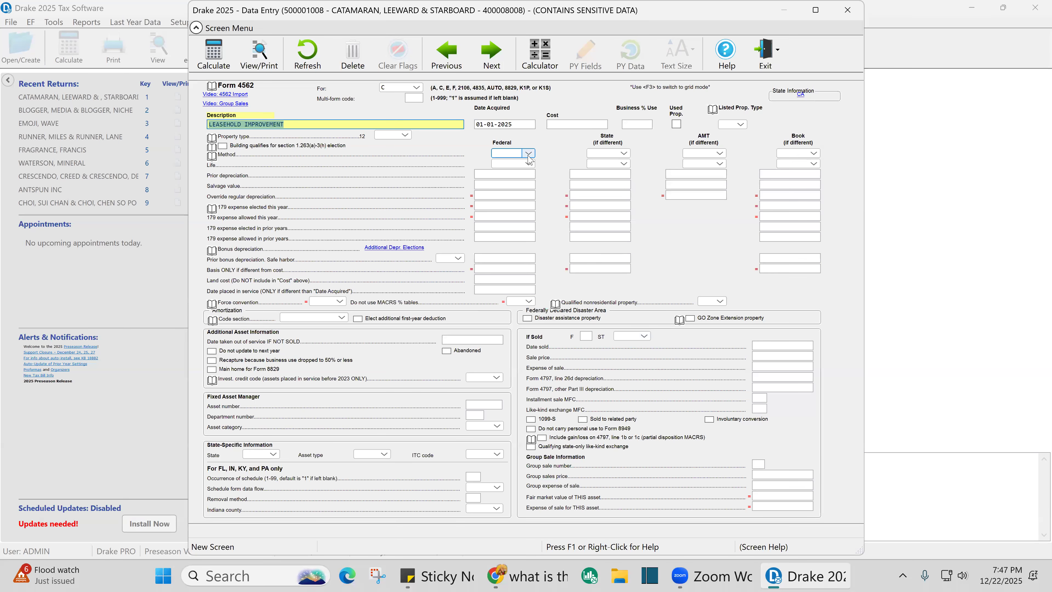
# Set the leasehold improvement to property type 45, MACRS method and a 15-year federal life.
pyautogui.click(406, 136)
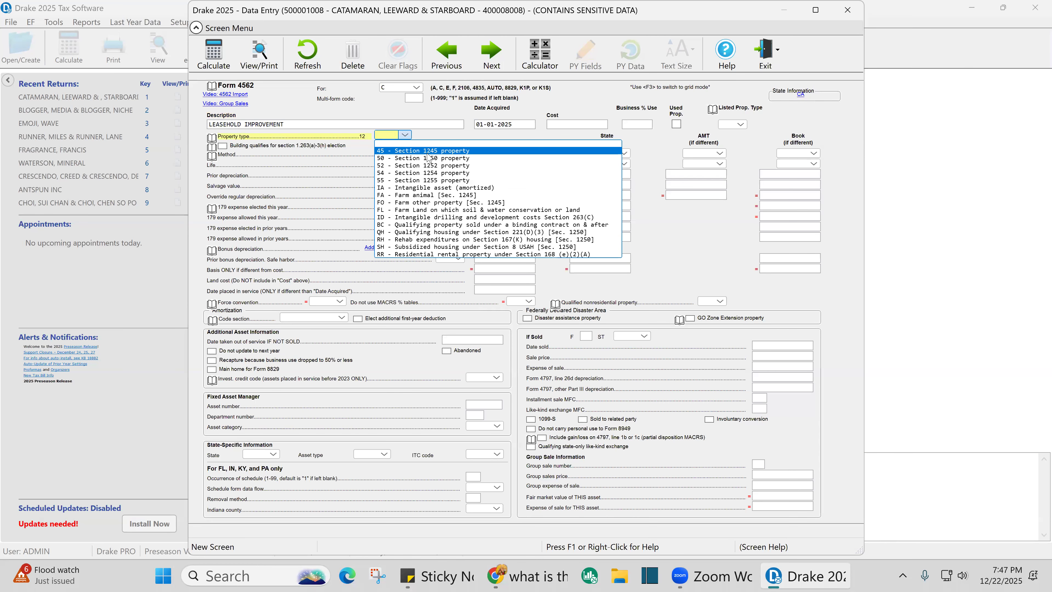
pyautogui.click(430, 151)
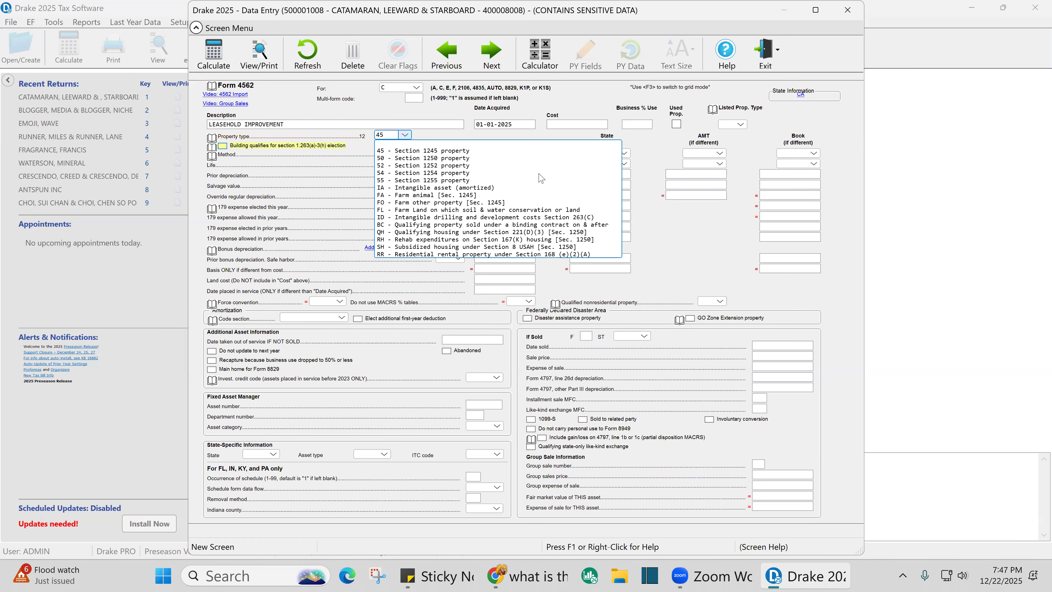
pyautogui.click(529, 153)
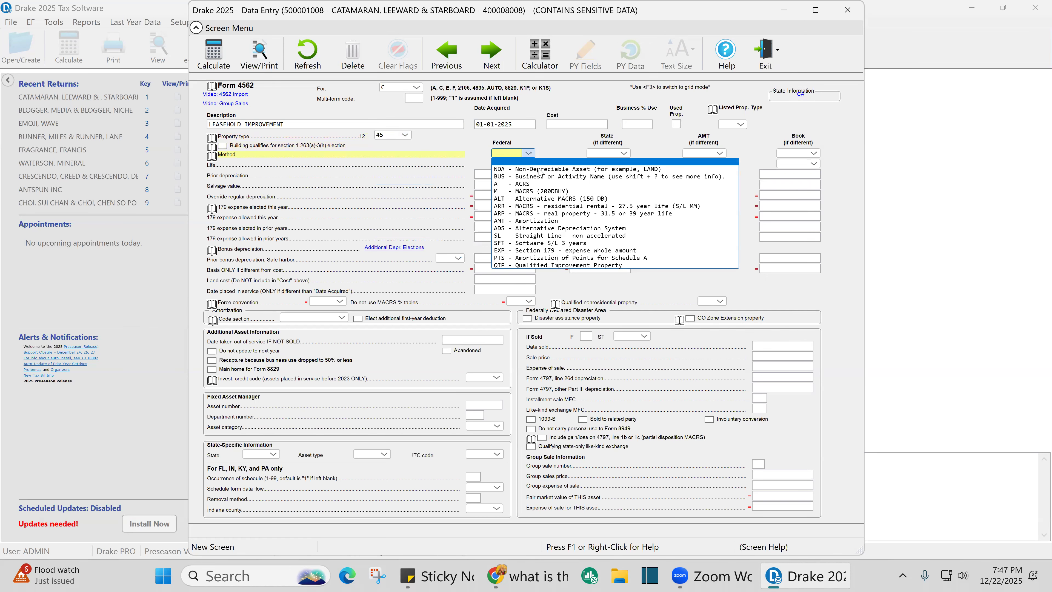
pyautogui.click(532, 191)
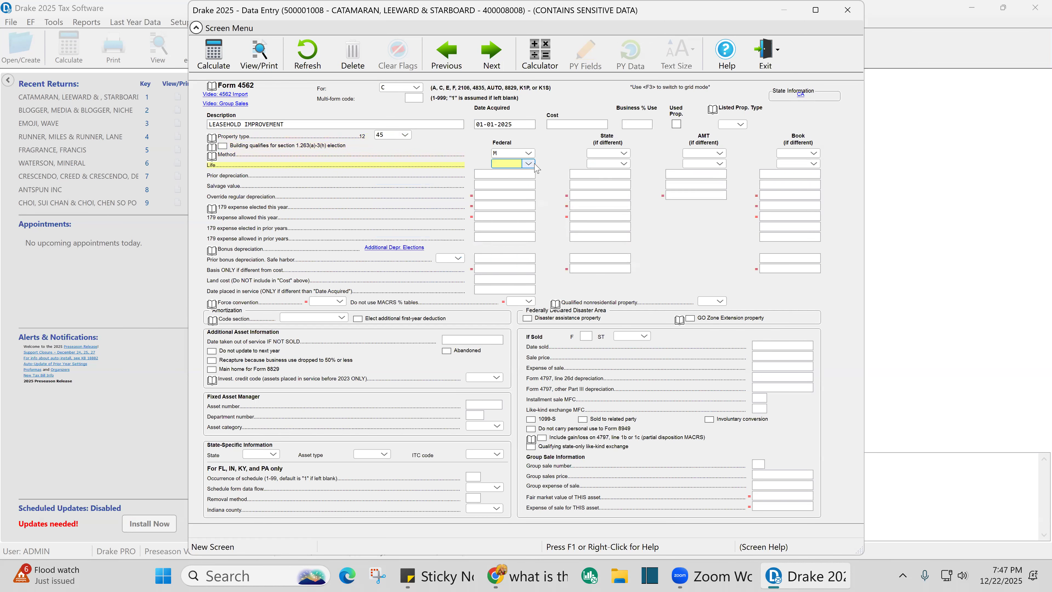
pyautogui.click(531, 165)
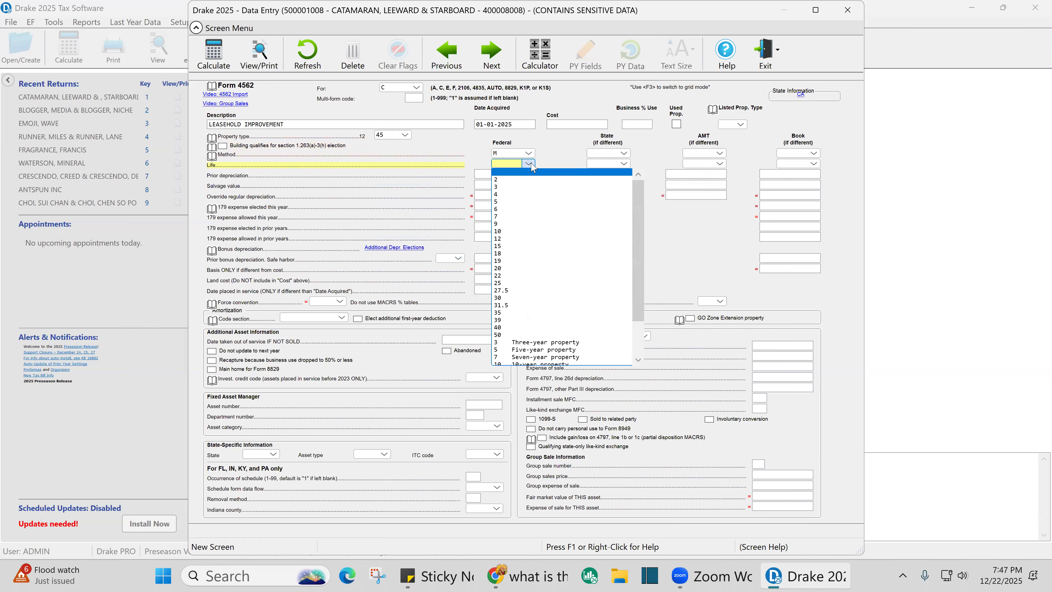
pyautogui.click(504, 246)
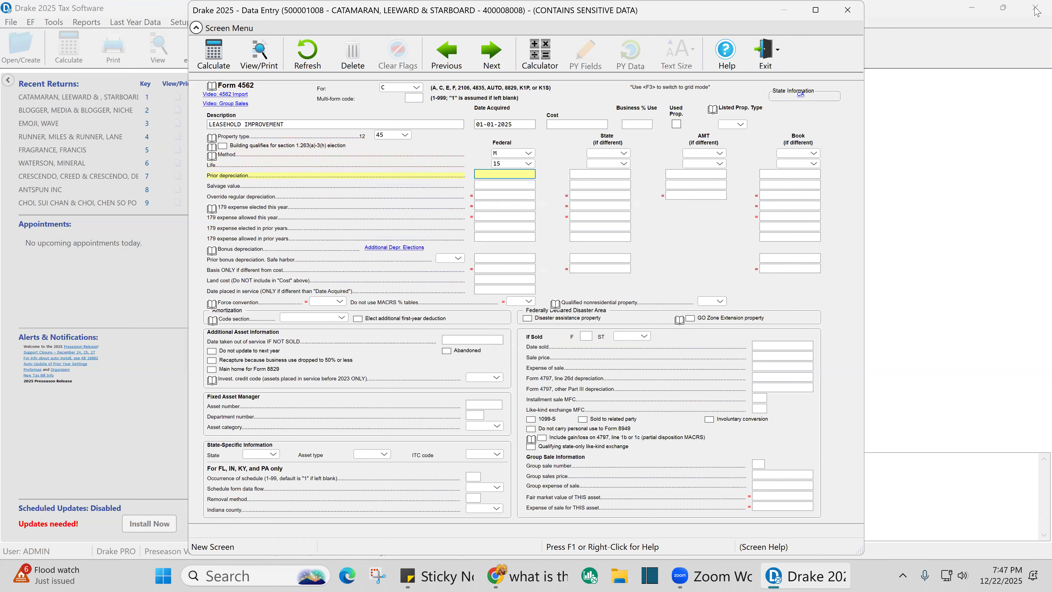
# Close the Form 4562 screen and reopen Schedule C.
pyautogui.click(851, 10)
pyautogui.write('c')
pyautogui.press('Return')
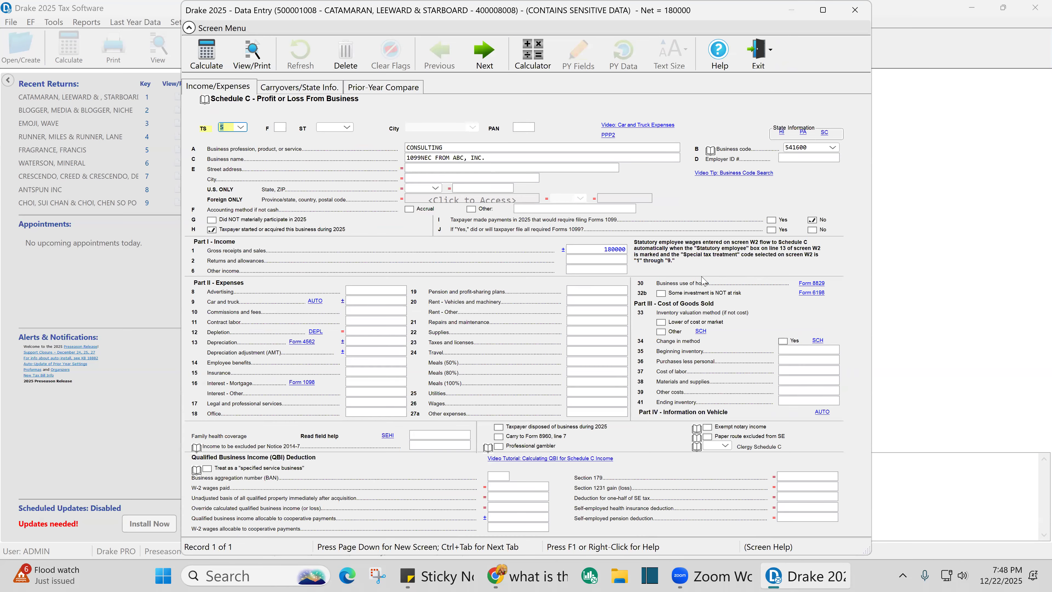
# Open the LEASEHOLD IMPROVEMENT record from the Form 4562 list, enter a 20000 cost, and close it.
pyautogui.click(303, 343)
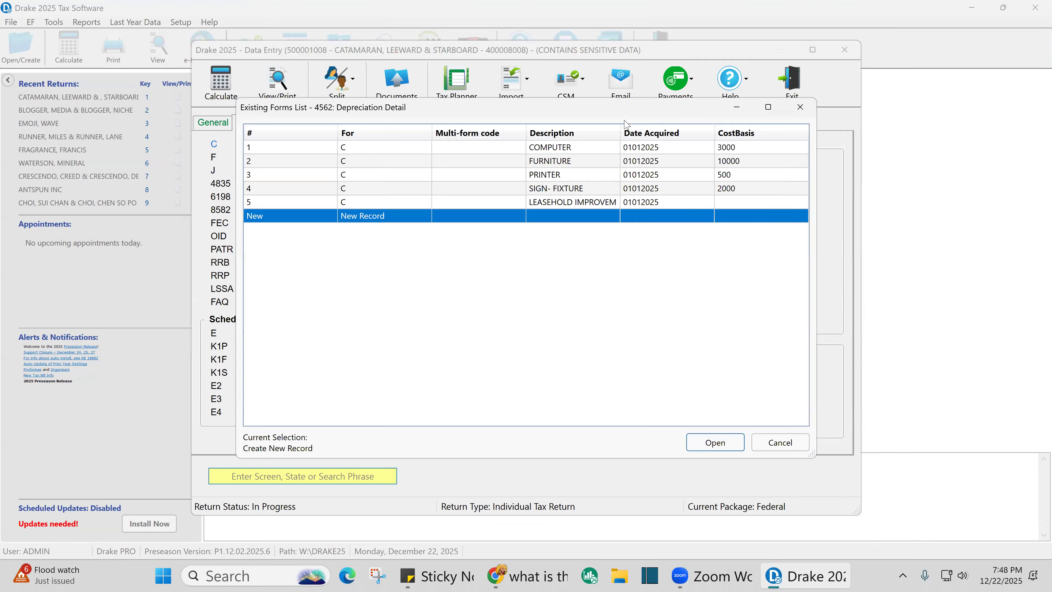
pyautogui.doubleClick(575, 203)
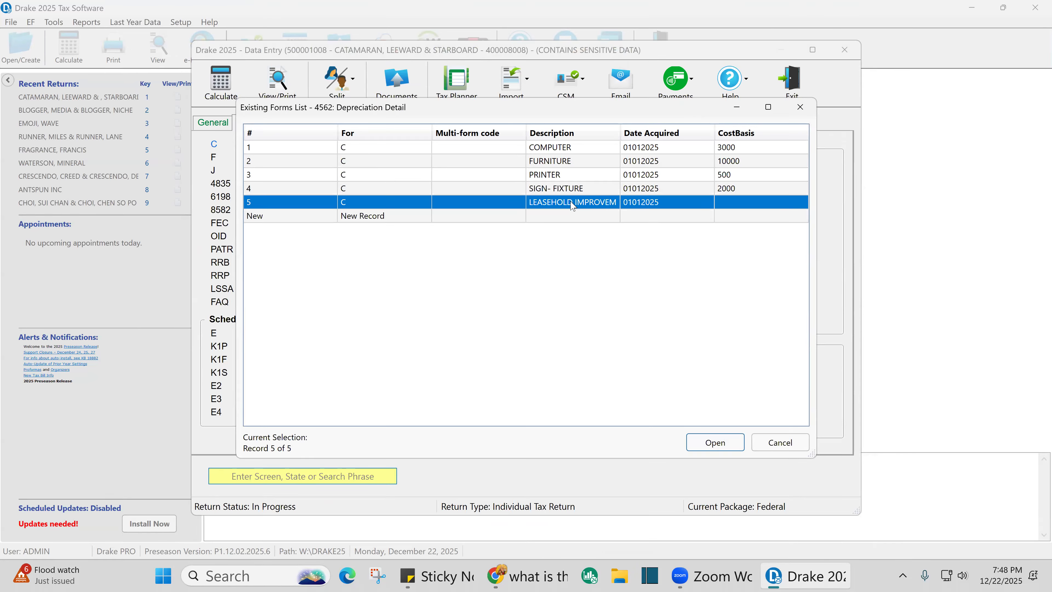
pyautogui.click(572, 124)
pyautogui.write('20000')
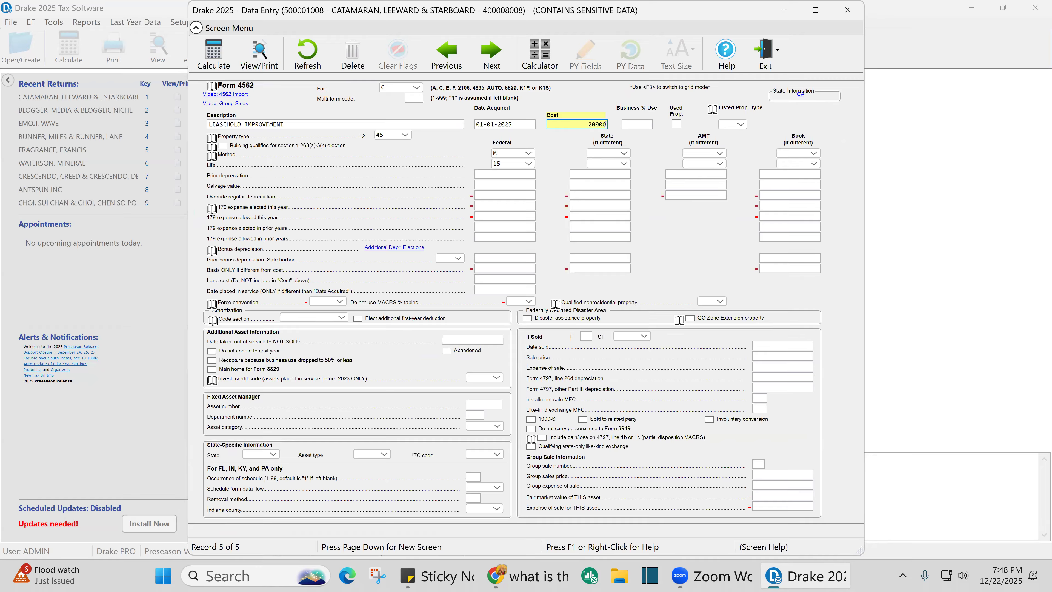
pyautogui.press('Tab')
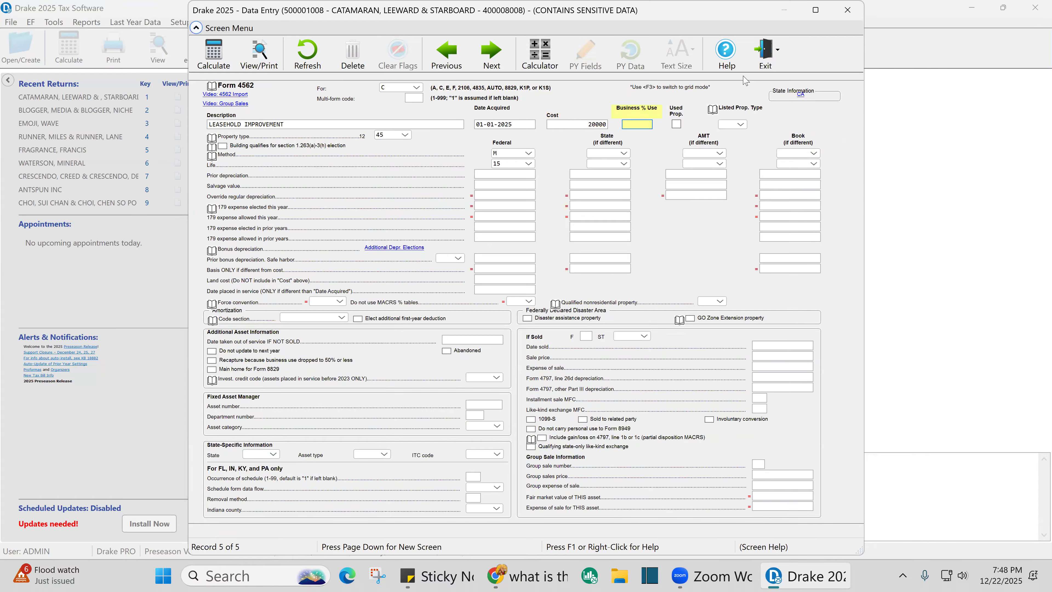
pyautogui.click(853, 9)
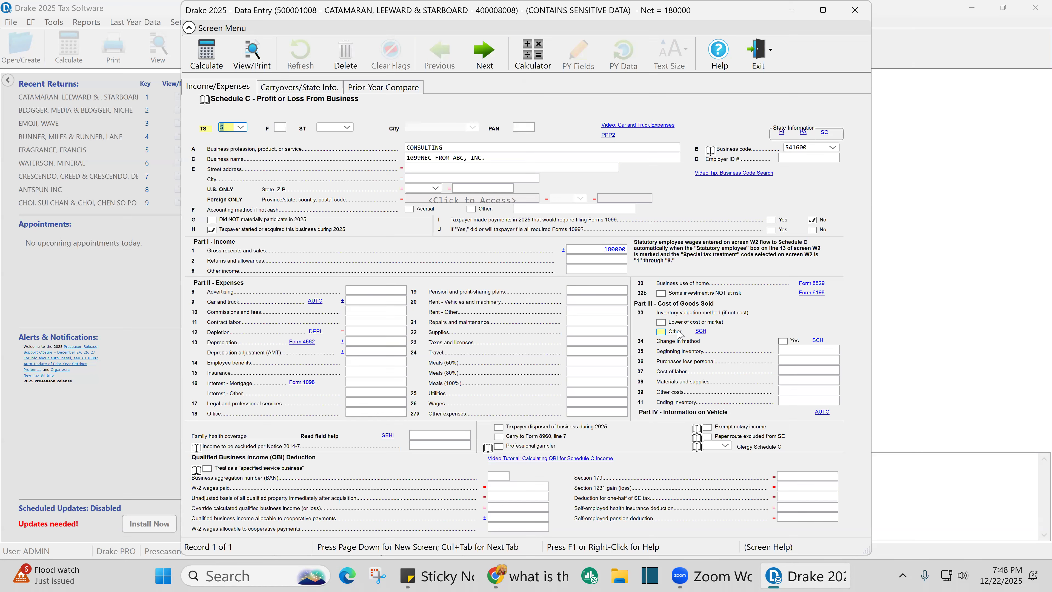
# Enter Schedule C rent 24000 (line 20), supplies 3650 (line 22) and insurance 1500 (line 15).
pyautogui.click(601, 301)
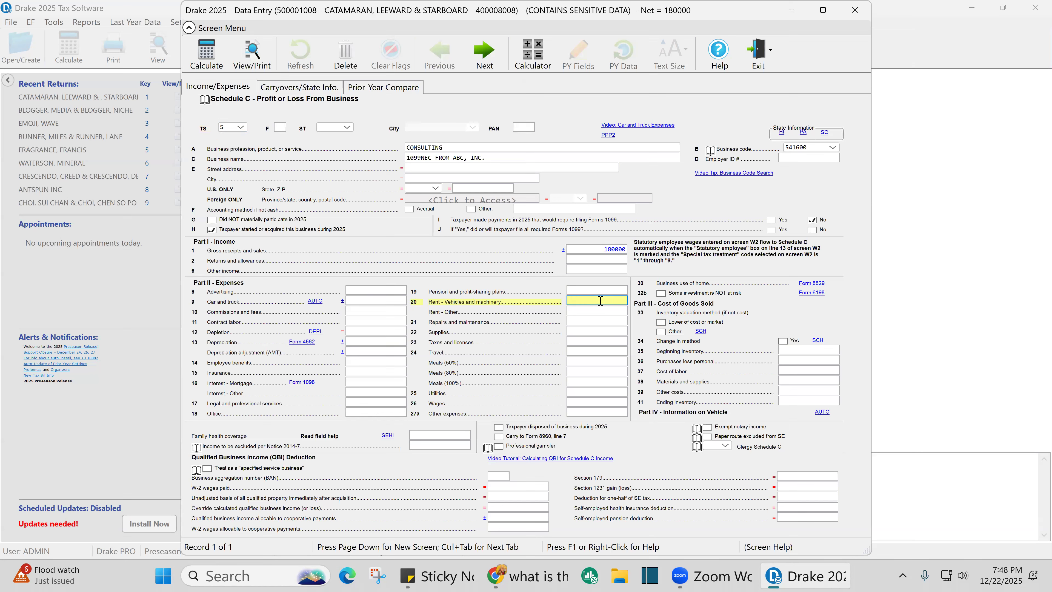
pyautogui.write('24000')
pyautogui.press('Tab')
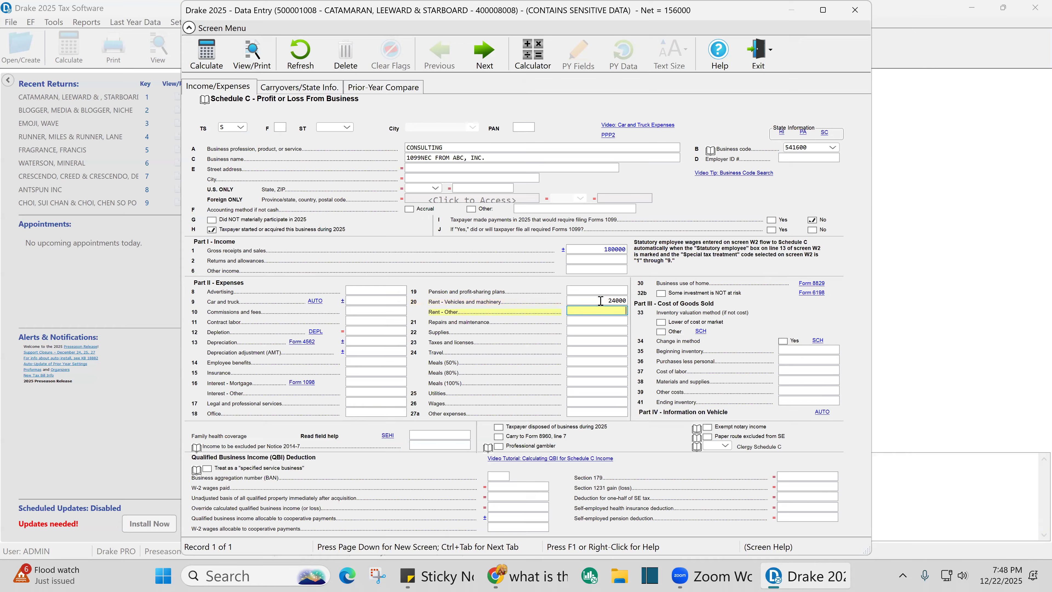
pyautogui.click(599, 333)
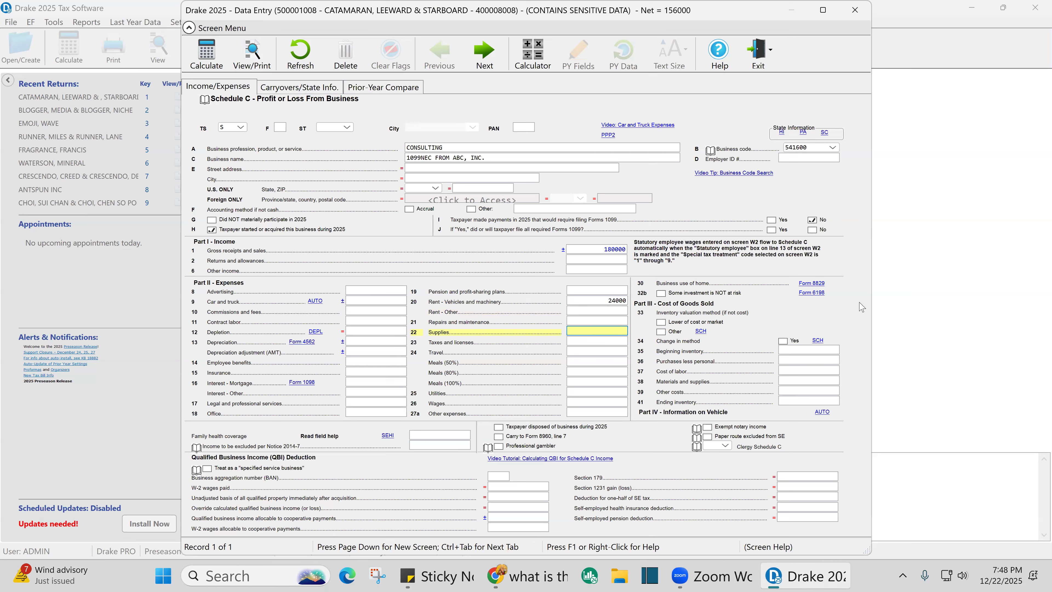
pyautogui.write('3650')
pyautogui.press('Tab')
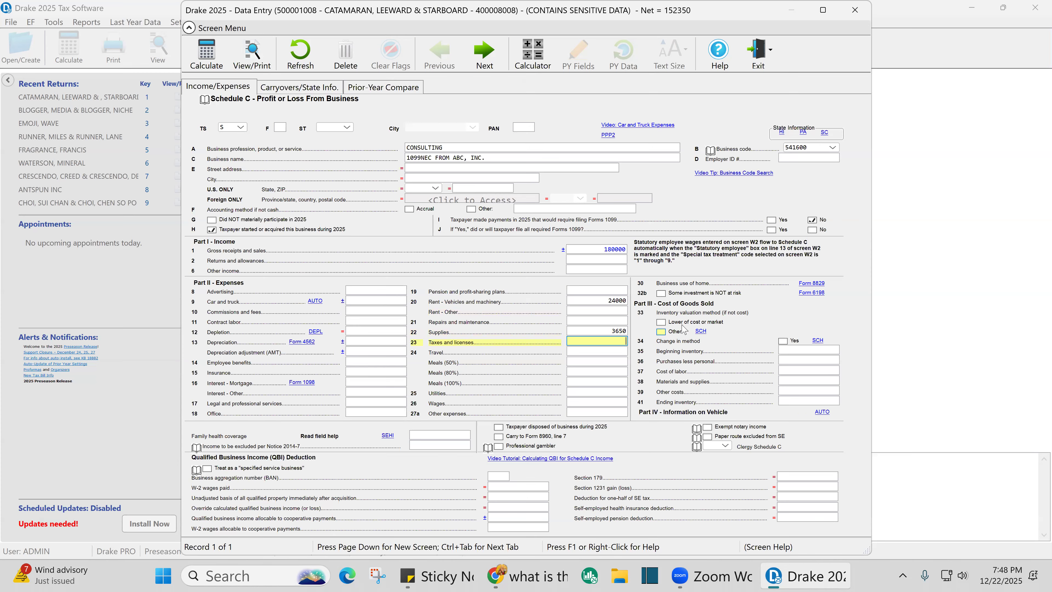
pyautogui.click(354, 373)
pyautogui.write('1500')
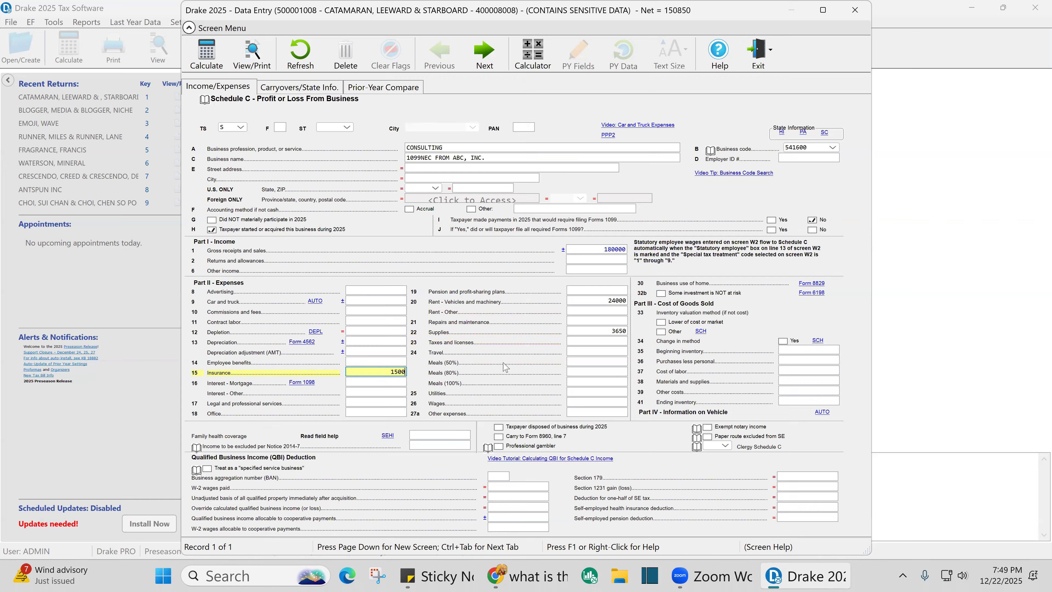
# Enter advertising 8500, legal and professional 3000, office 1258 and utilities 3600.
pyautogui.click(372, 290)
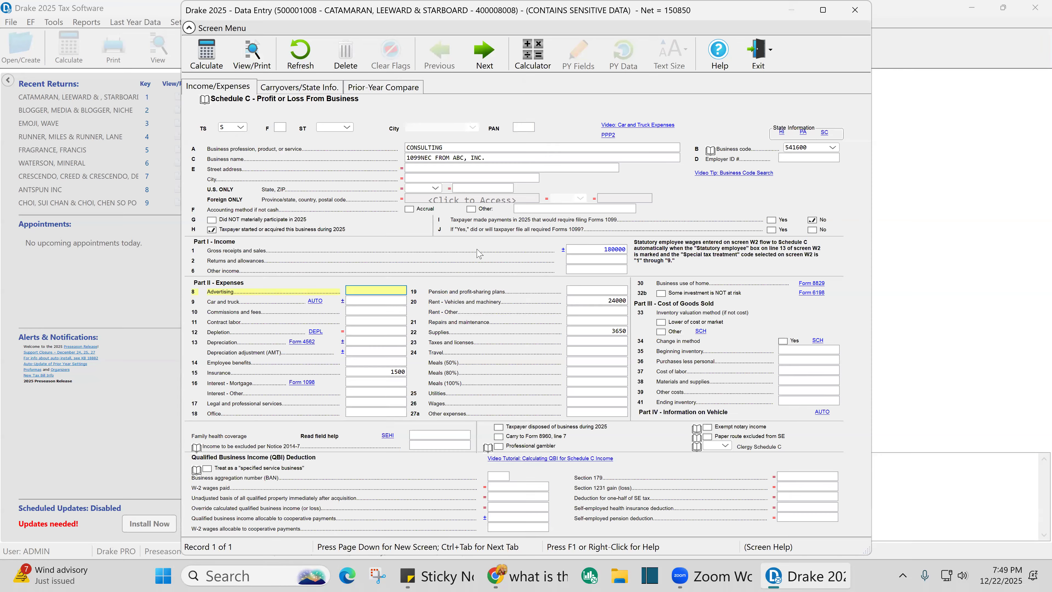
pyautogui.write('8500')
pyautogui.press('Tab')
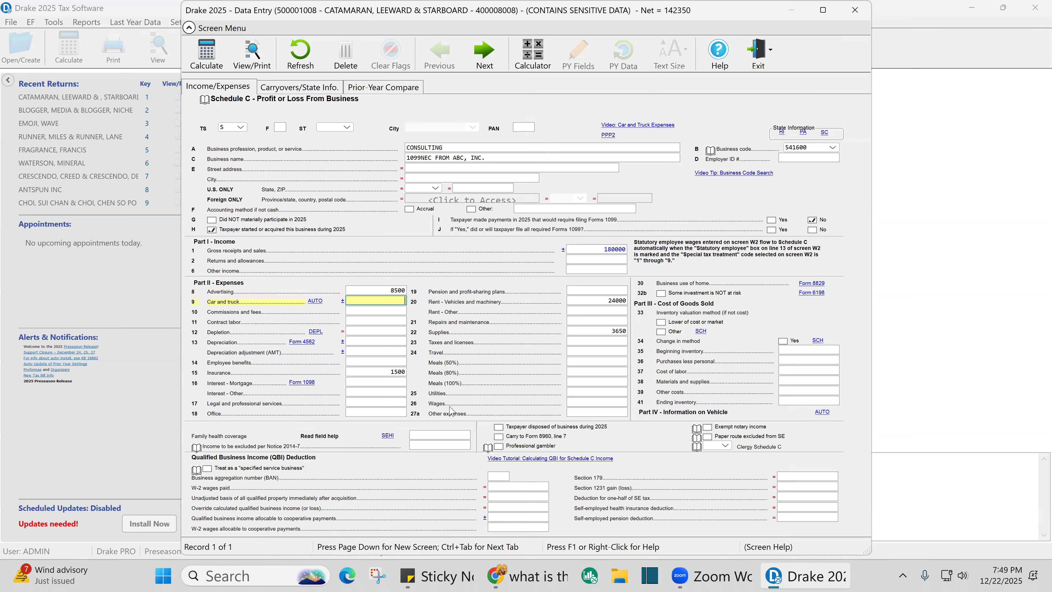
pyautogui.click(368, 403)
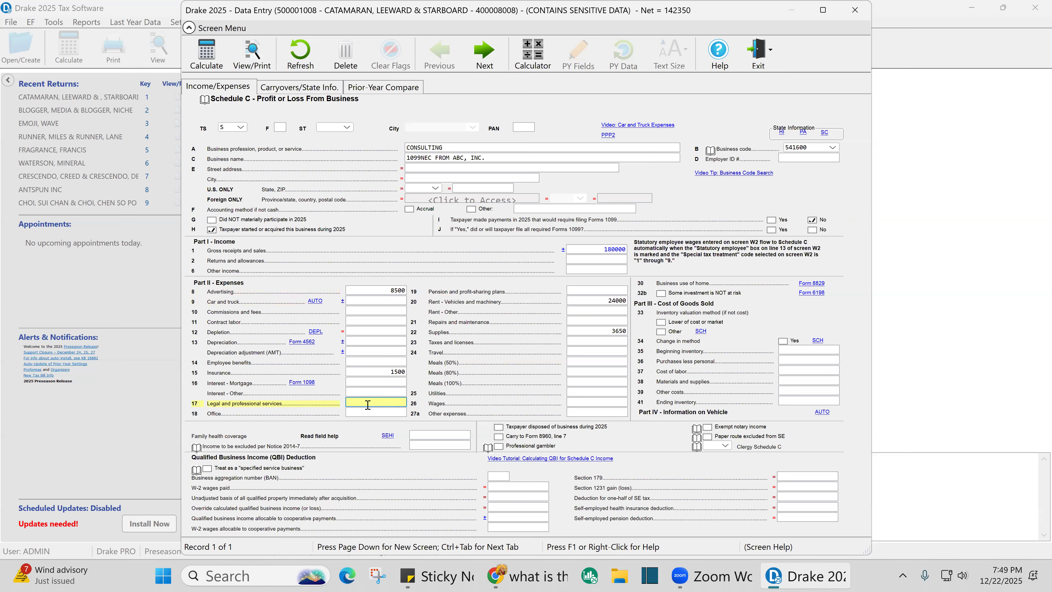
pyautogui.write('3000')
pyautogui.press('Return')
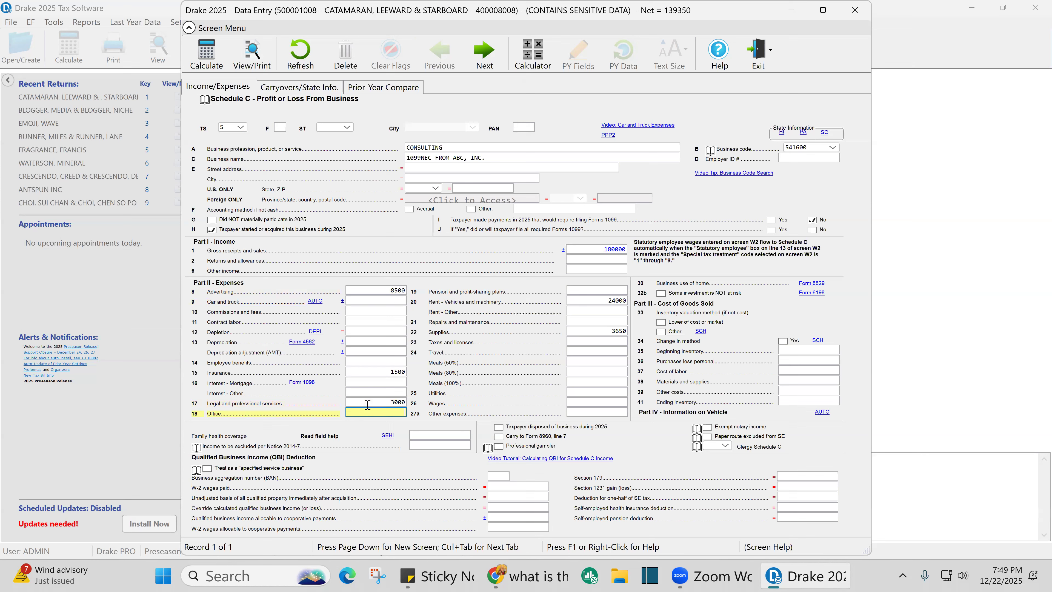
pyautogui.write('1258')
pyautogui.click(605, 392)
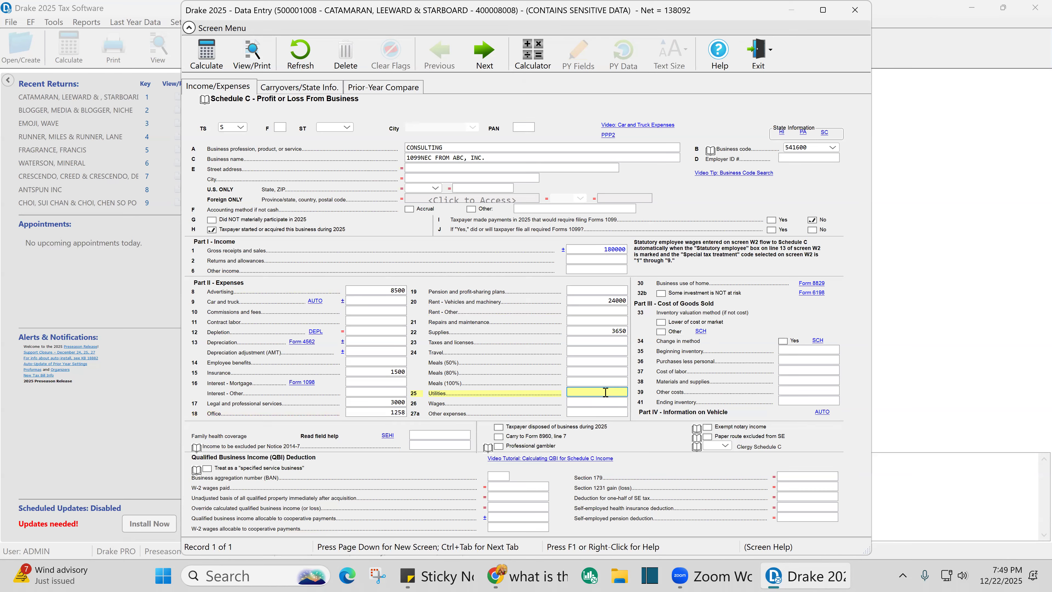
pyautogui.write('3600')
# Change insurance to 1505 and legal and professional services to 3005.
pyautogui.click(400, 289)
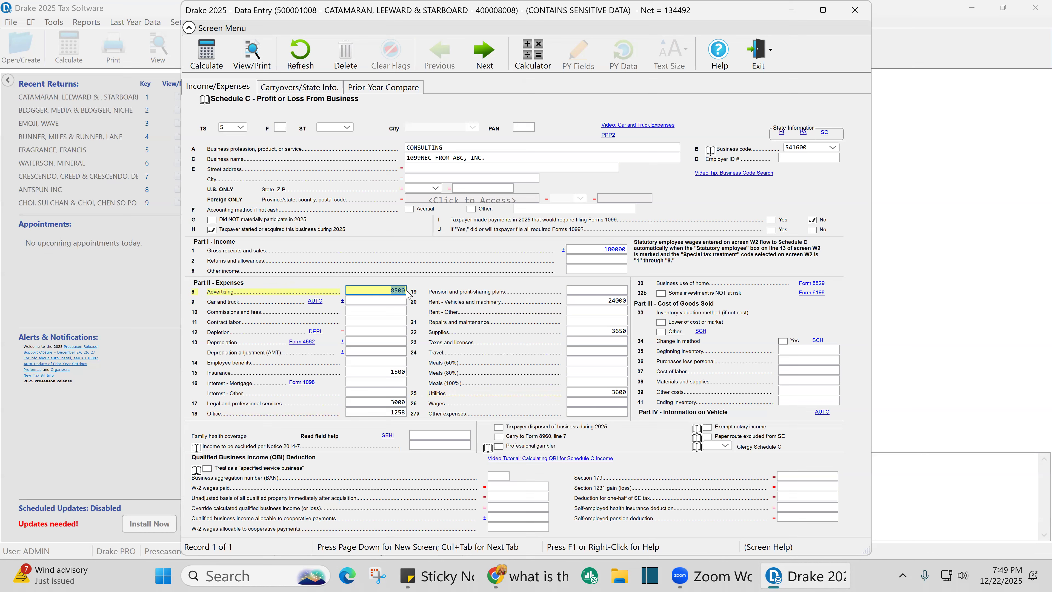
pyautogui.click(398, 290)
pyautogui.click(403, 372)
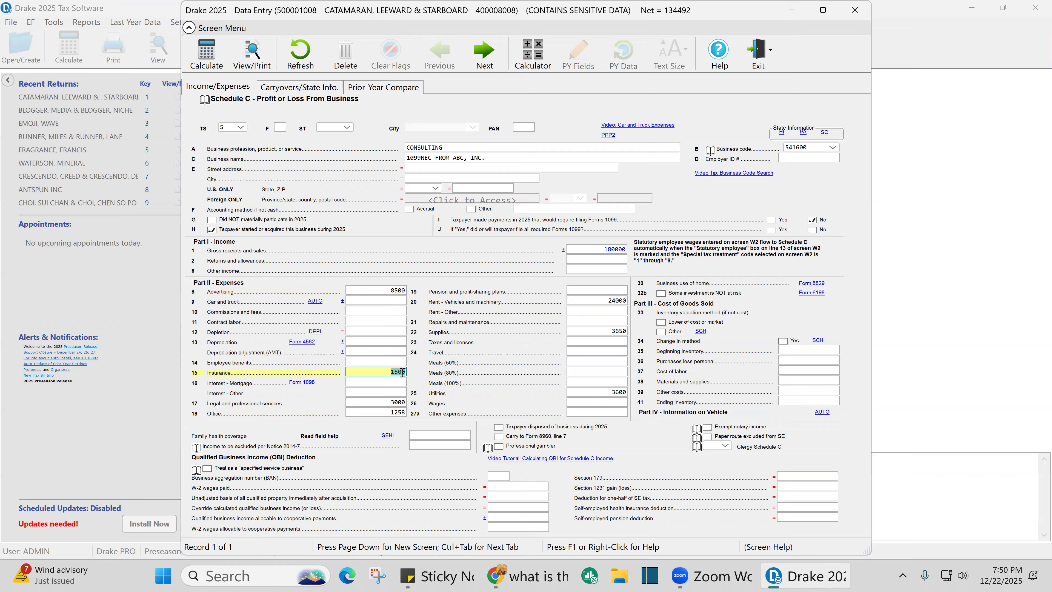
pyautogui.moveTo(402, 372); pyautogui.dragTo(405, 373)
pyautogui.write('5')
pyautogui.click(401, 402)
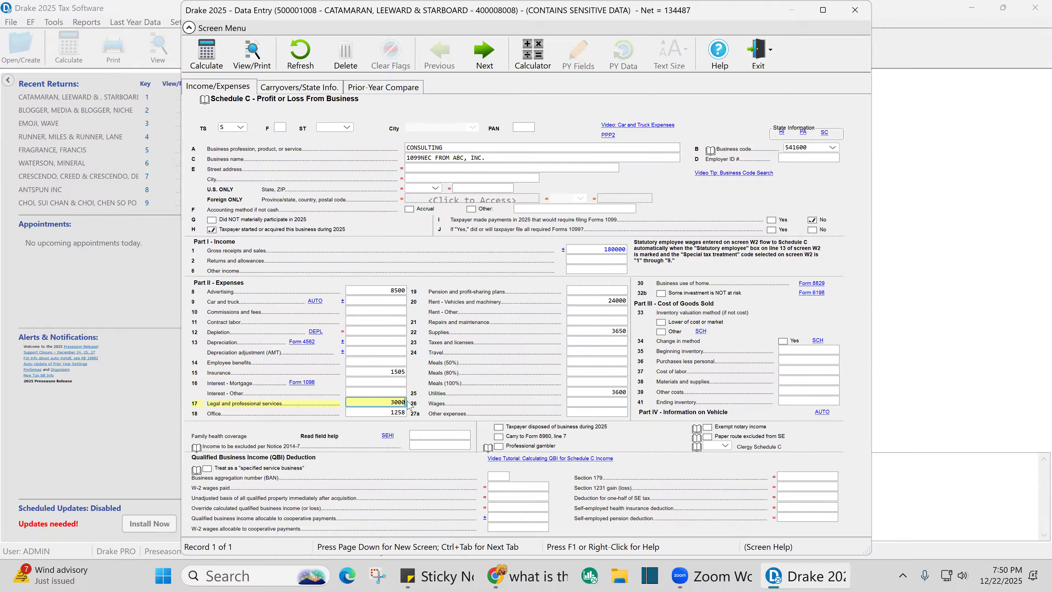
pyautogui.press('BackSpace')
pyautogui.write('5')
# Change supplies to 3655 and utilities to 3602.
pyautogui.click(622, 330)
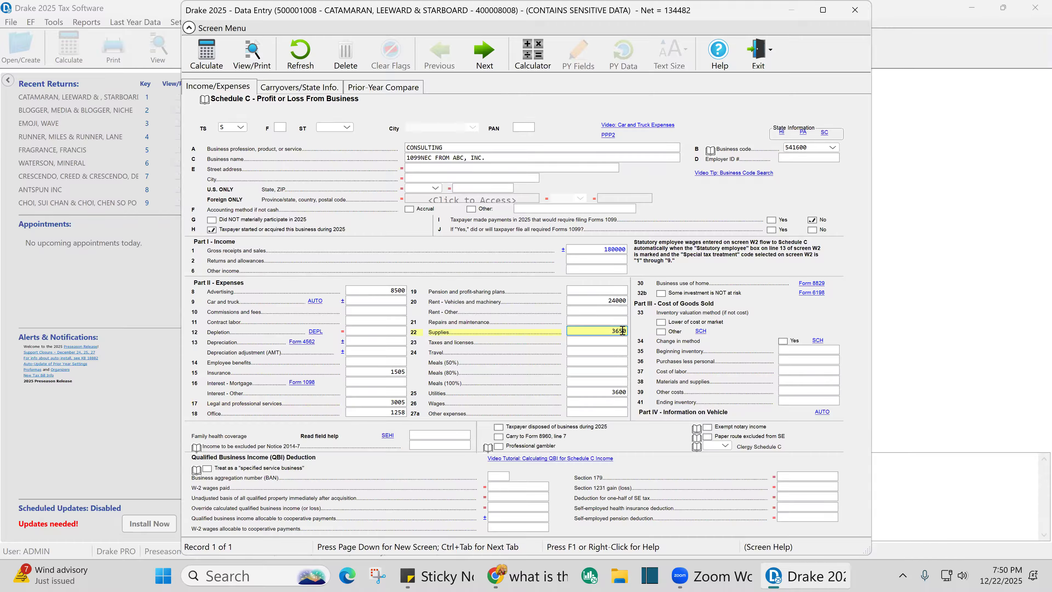
pyautogui.write('5')
pyautogui.click(624, 391)
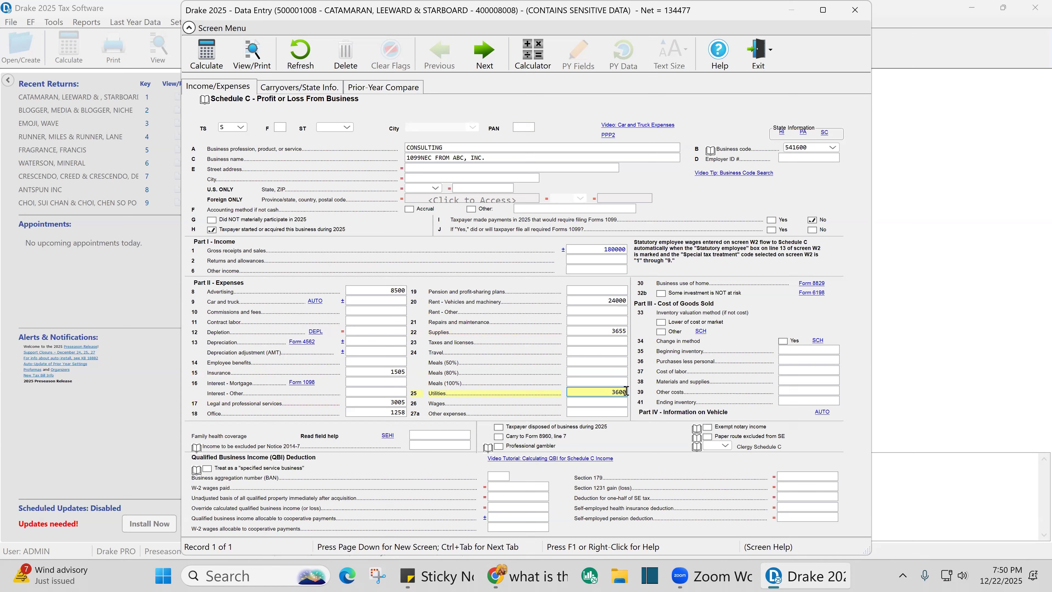
pyautogui.press('BackSpace')
pyautogui.write('2')
pyautogui.press('Return')
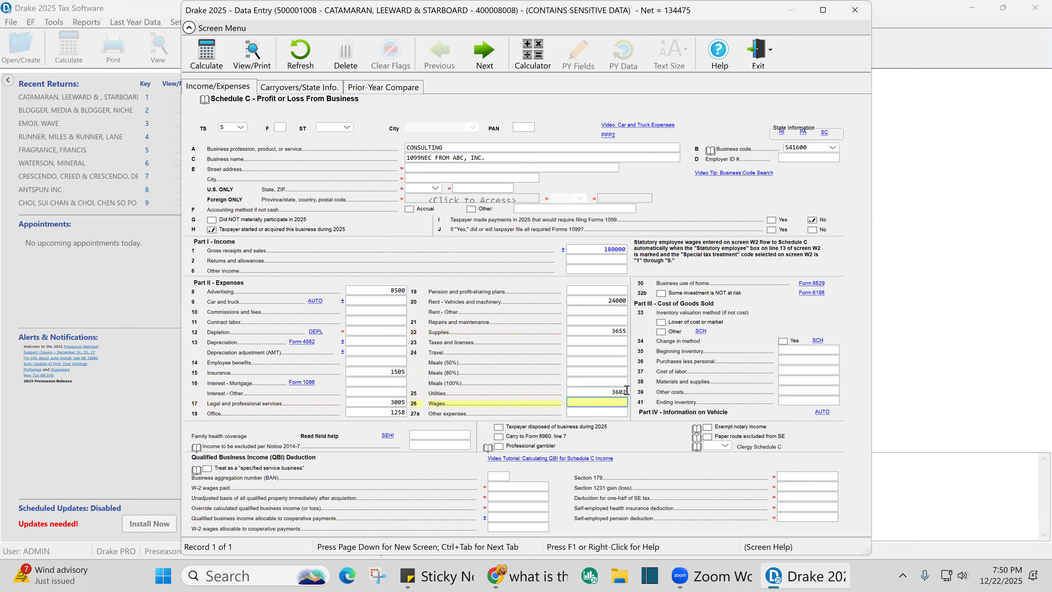
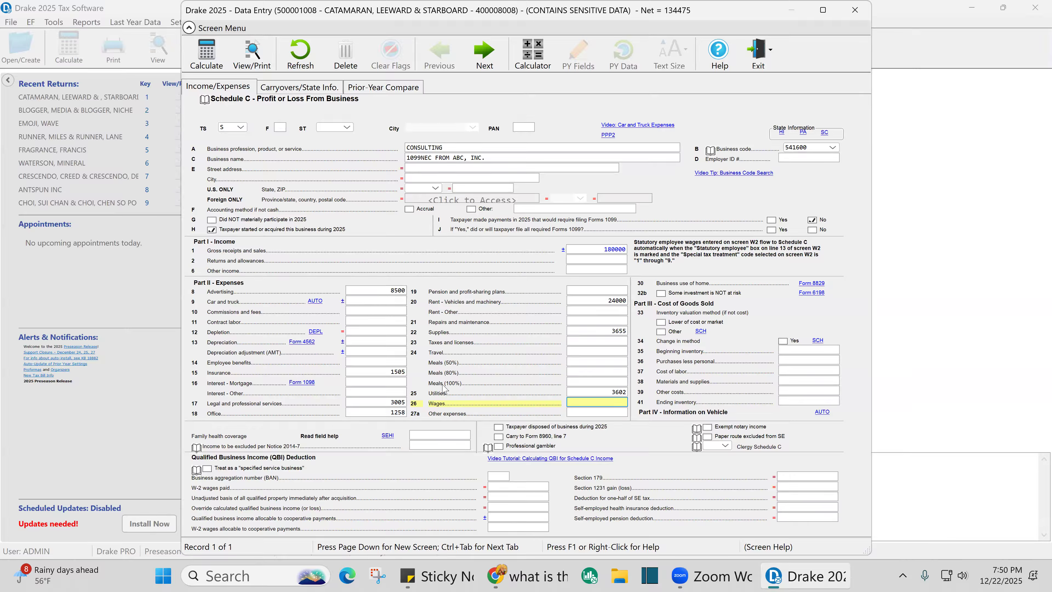
# Enter travel 5,680 and 50% meals 685 on Schedule C, then calculate the return for viewing.
pyautogui.click(597, 351)
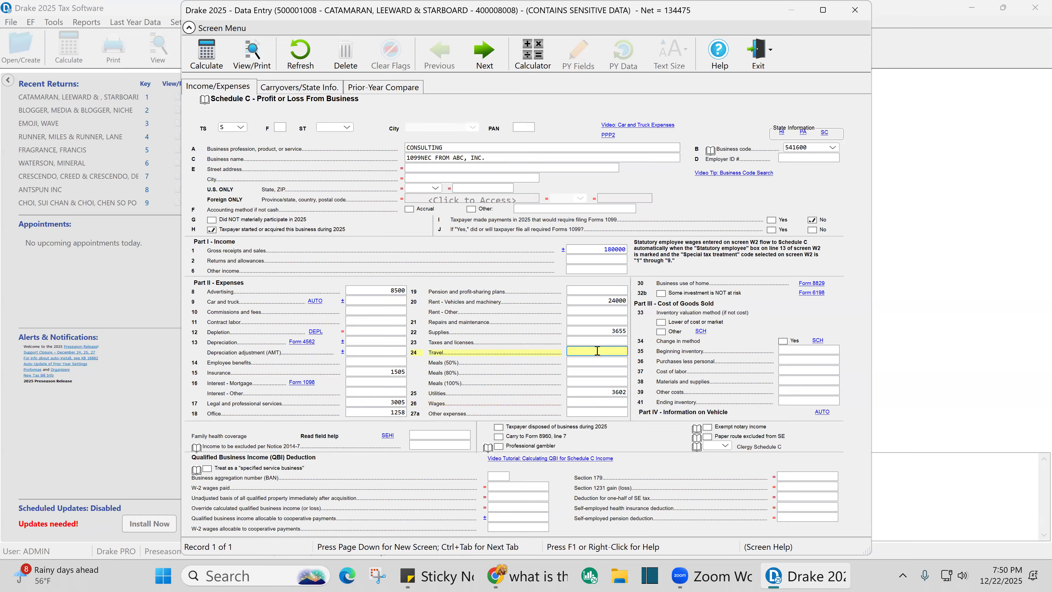
pyautogui.write('5680')
pyautogui.press('Tab')
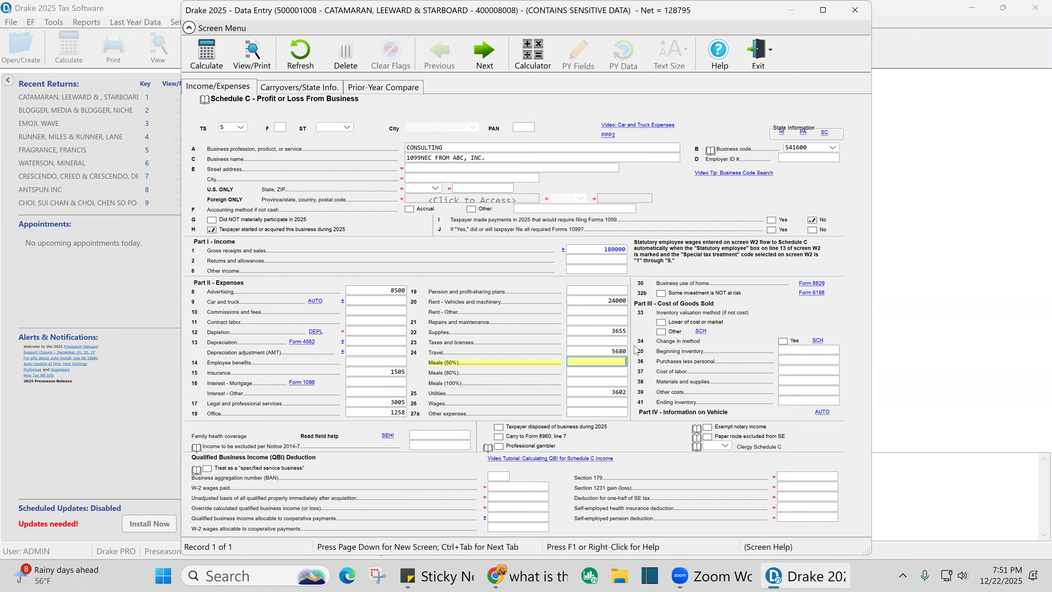
pyautogui.write('685')
pyautogui.press('Return')
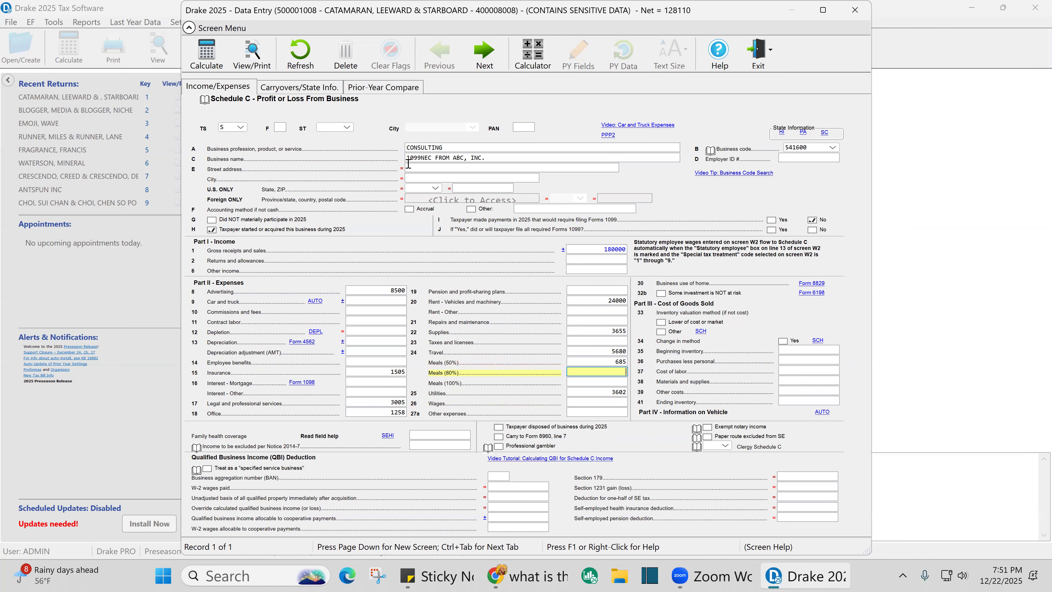
pyautogui.click(252, 54)
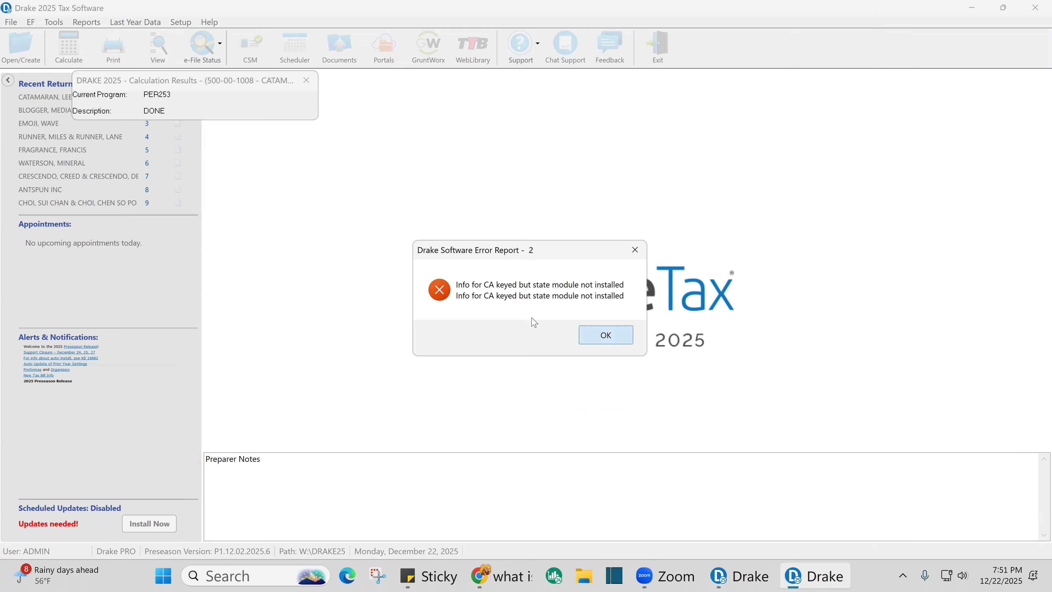
# Dismiss the missing state module error and tick-mark the proprietor, CONSULTING activity and business name.
pyautogui.press('Return')
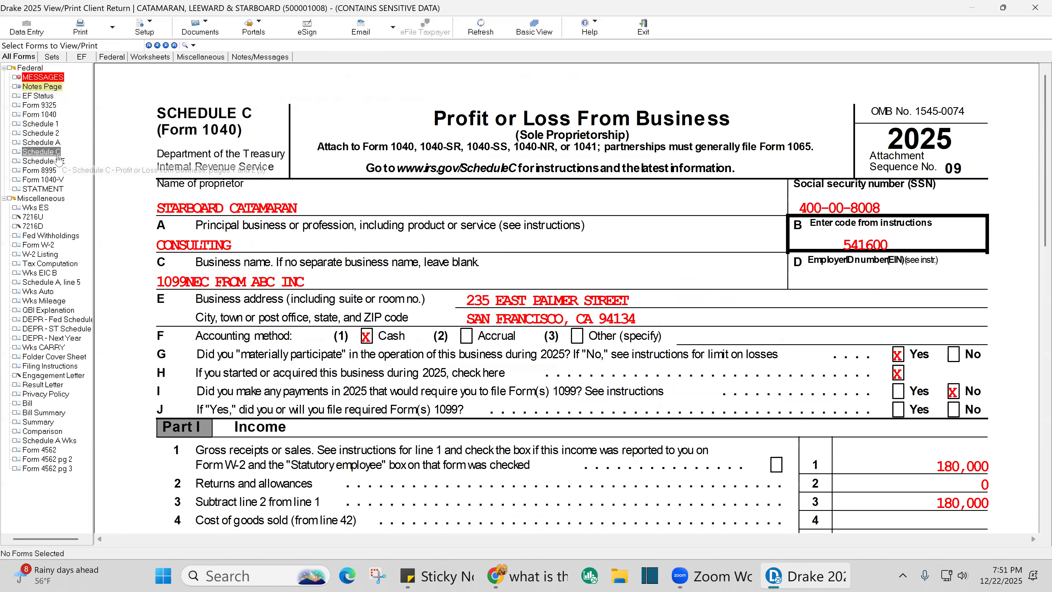
pyautogui.click(283, 210)
pyautogui.click(242, 244)
pyautogui.click(297, 286)
# Tick-mark 180,000 gross receipts, 8,500 advertising, 5,285 car and truck and 16,248 depreciation, then open the depreciation listing.
pyautogui.scroll(-3, 889, 410)
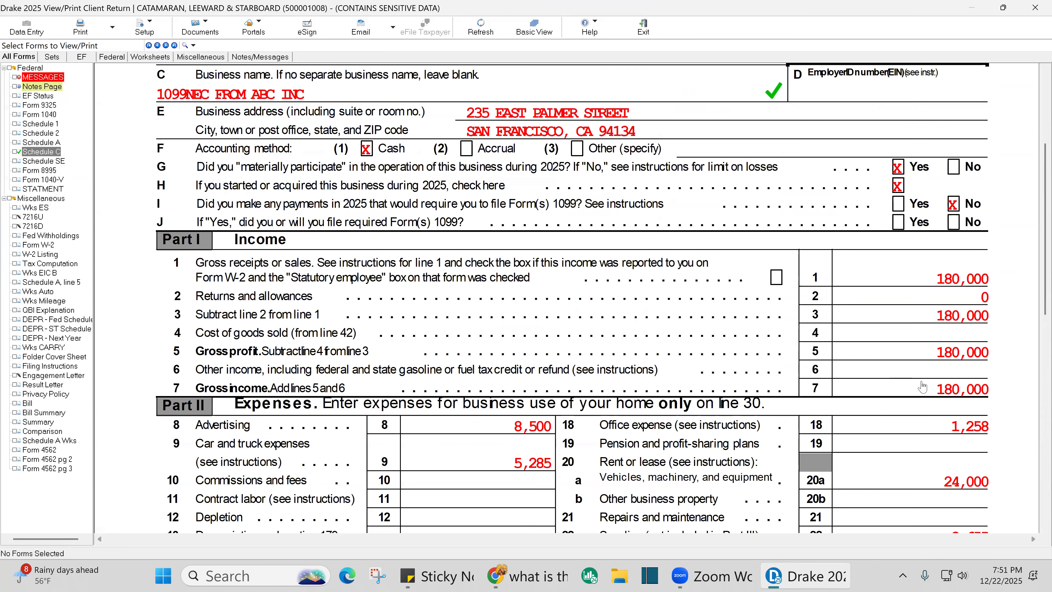
pyautogui.click(982, 279)
pyautogui.scroll(-2, 849, 352)
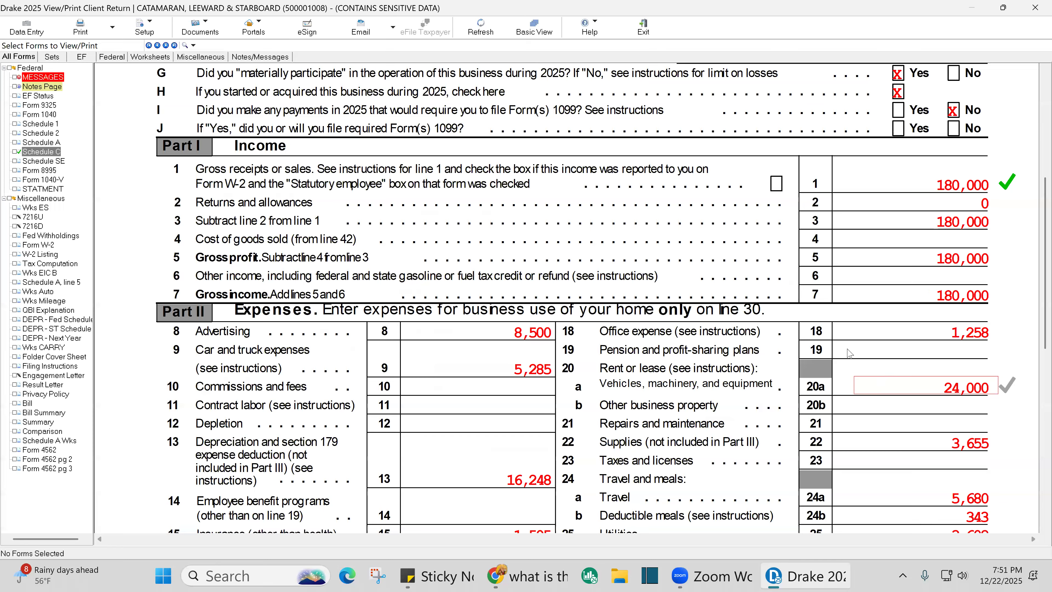
pyautogui.click(538, 334)
pyautogui.click(550, 373)
pyautogui.click(543, 483)
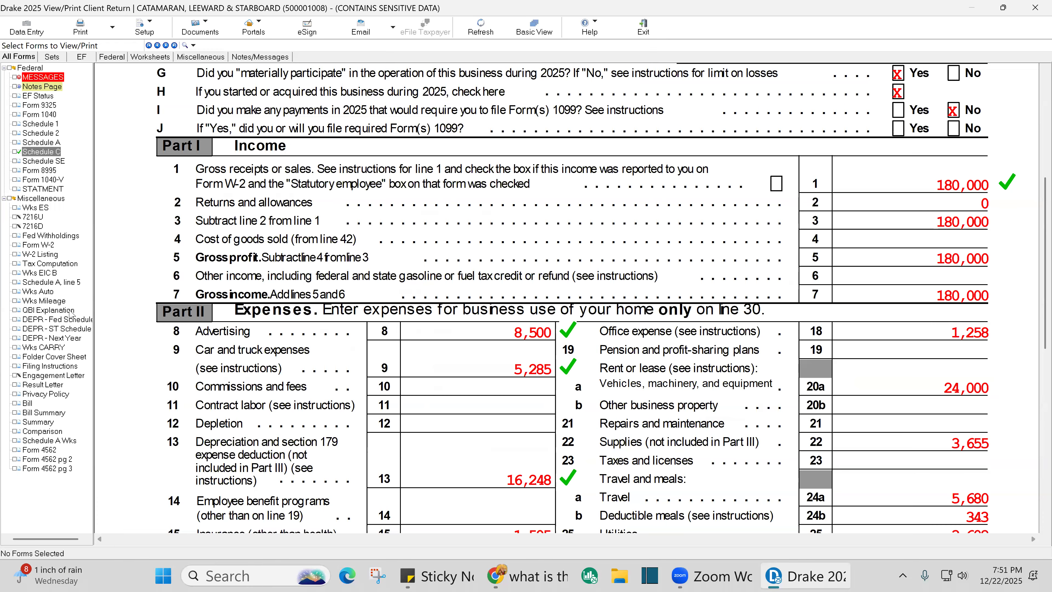
pyautogui.click(68, 319)
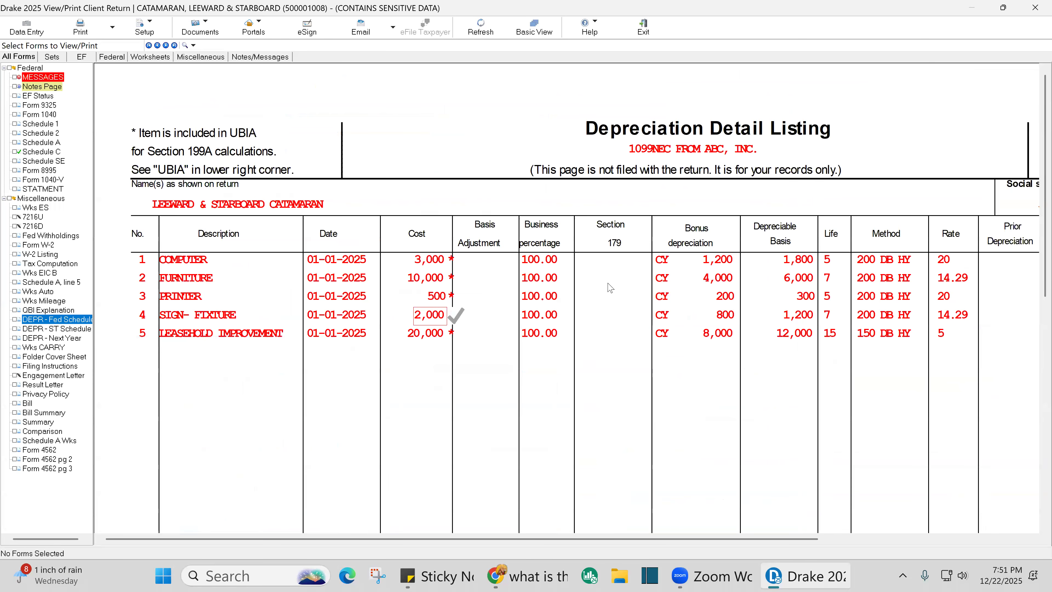
# Tick-mark the five assets' bonus depreciation (1,200, 4,000, 200, 800, 8,000) and return to Schedule C.
pyautogui.click(730, 260)
pyautogui.click(734, 285)
pyautogui.click(734, 303)
pyautogui.click(733, 327)
pyautogui.click(731, 336)
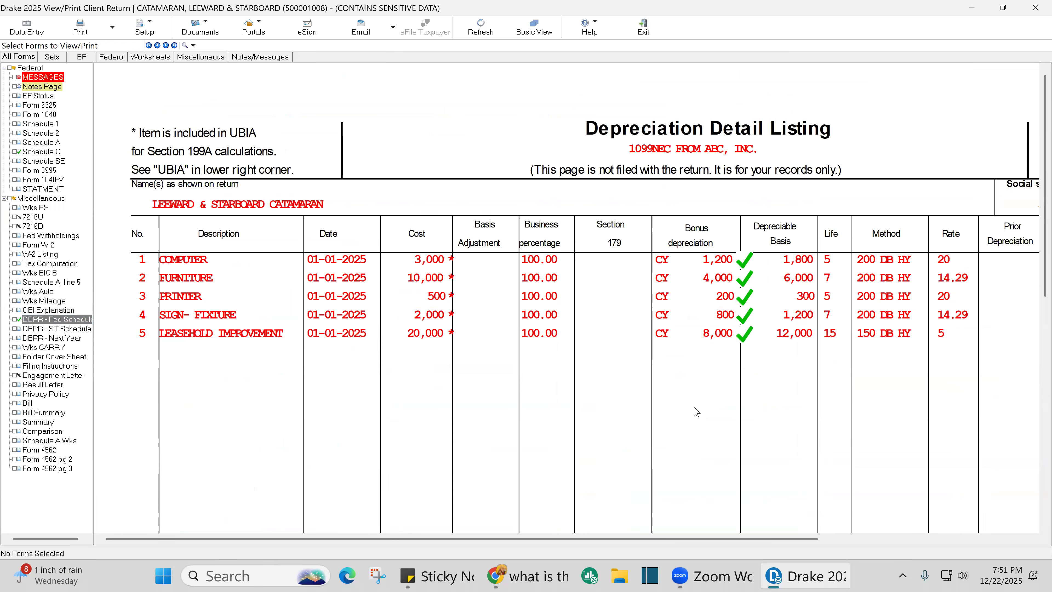
pyautogui.scroll(-3, 696, 403)
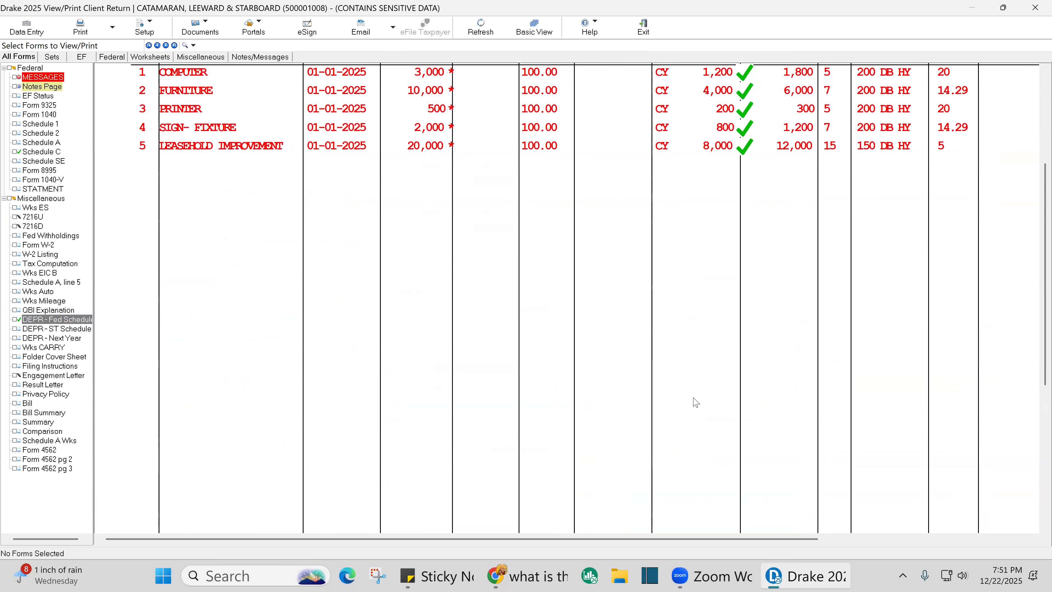
pyautogui.scroll(3, 696, 402)
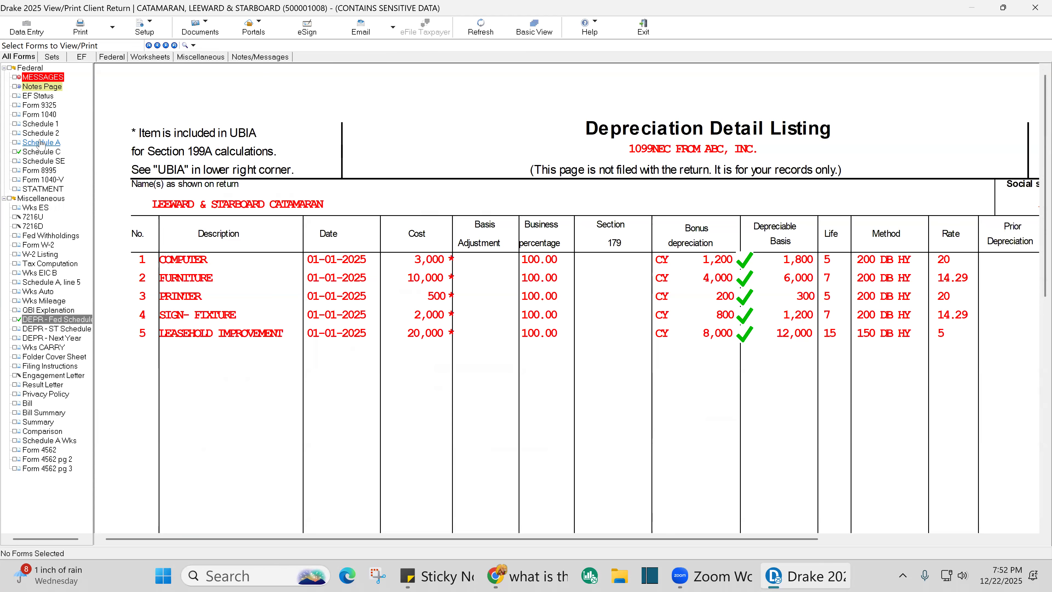
pyautogui.click(42, 152)
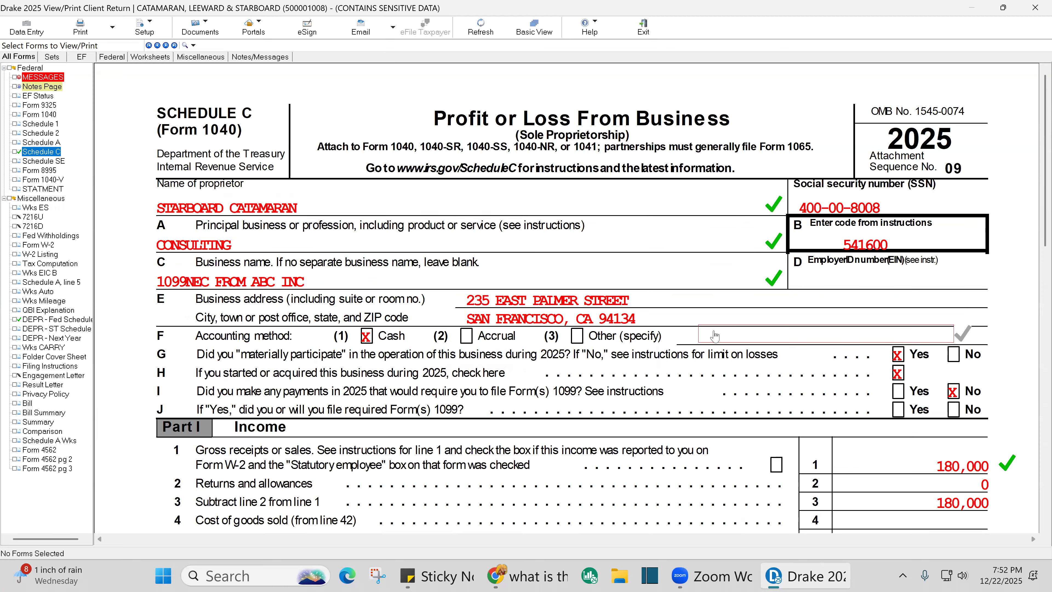
# Tick-mark insurance 1,505, legal and professional 3,005, office 1,258, rent 24,000 and supplies 3,655.
pyautogui.scroll(-10, 704, 344)
pyautogui.click(531, 351)
pyautogui.click(549, 420)
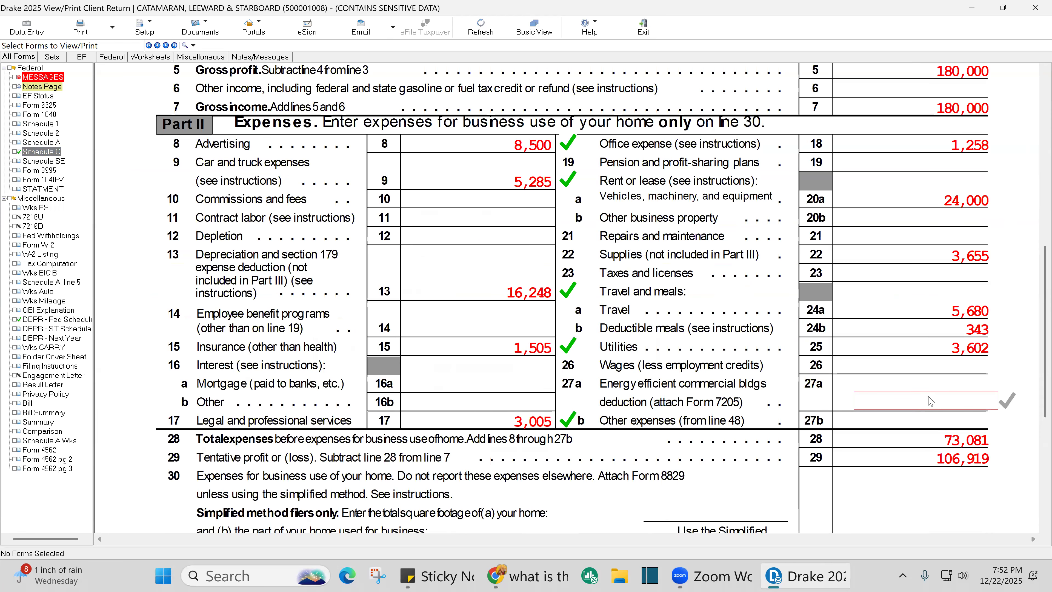
pyautogui.click(1001, 152)
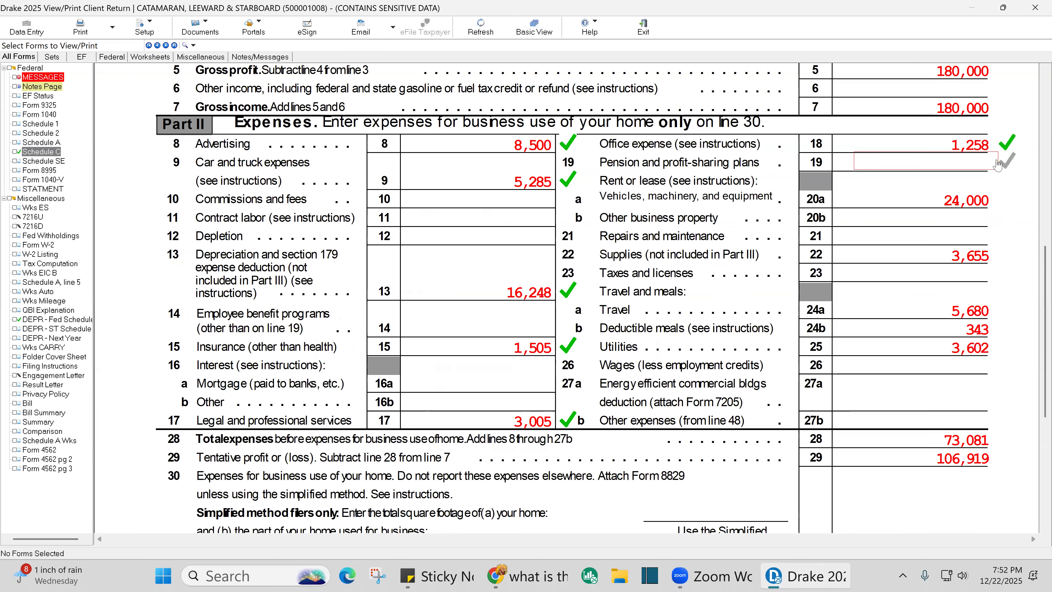
pyautogui.click(994, 206)
pyautogui.click(998, 265)
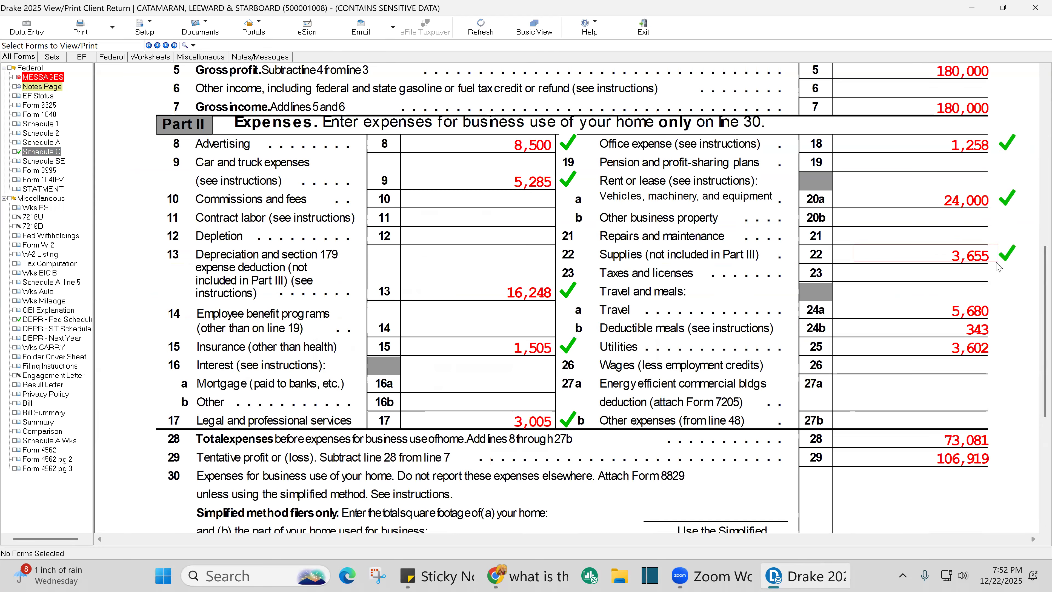
# Tick-mark travel 5,680, meals 343, utilities 3,602, total expenses 73,081 and net profit 106,919.
pyautogui.click(992, 313)
pyautogui.click(994, 334)
pyautogui.click(989, 352)
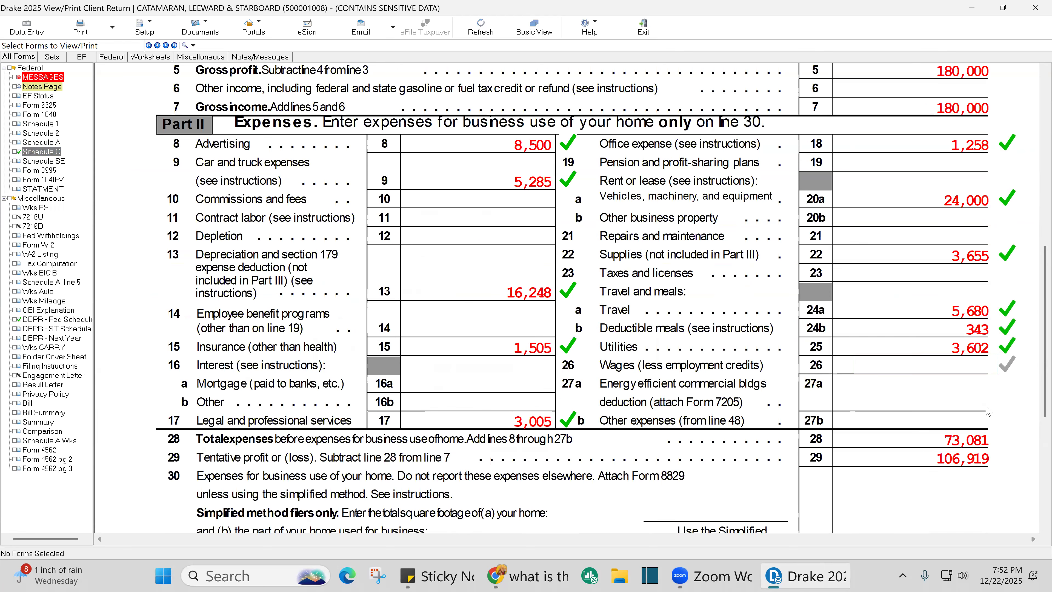
pyautogui.click(988, 439)
pyautogui.scroll(-2, 986, 440)
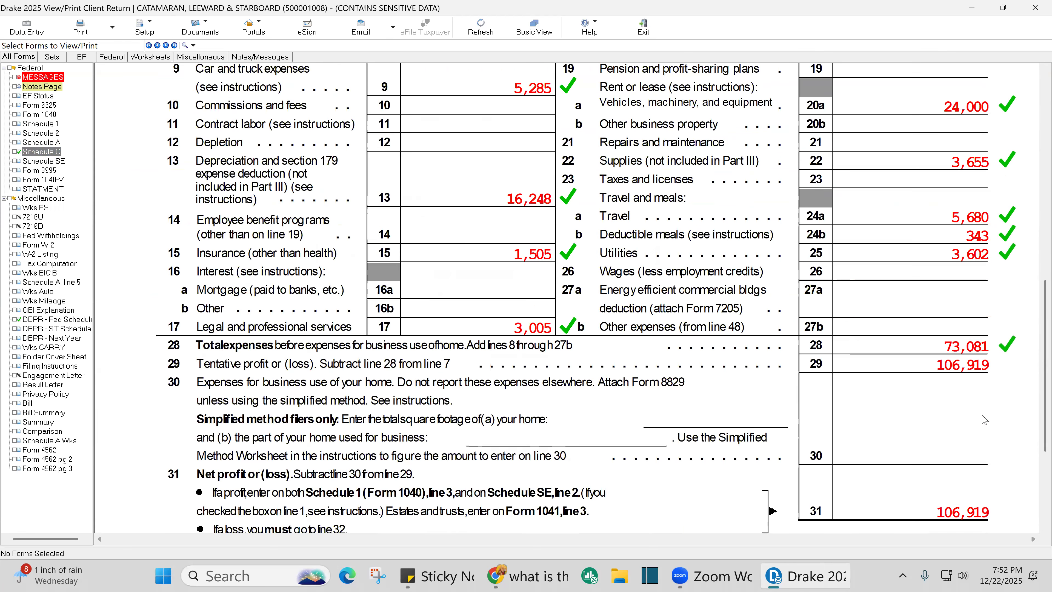
pyautogui.click(979, 517)
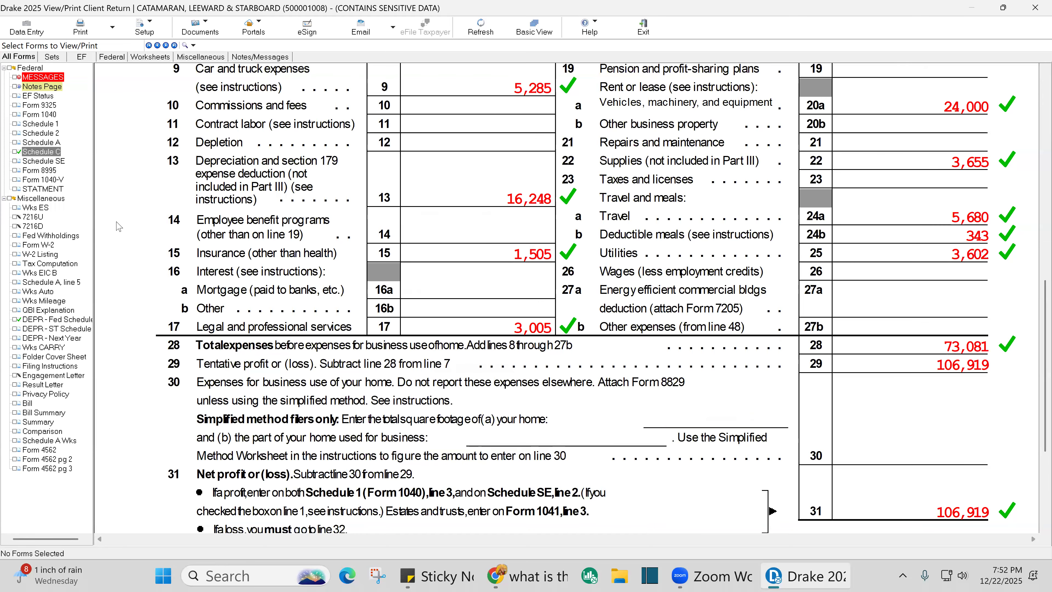
pyautogui.click(48, 124)
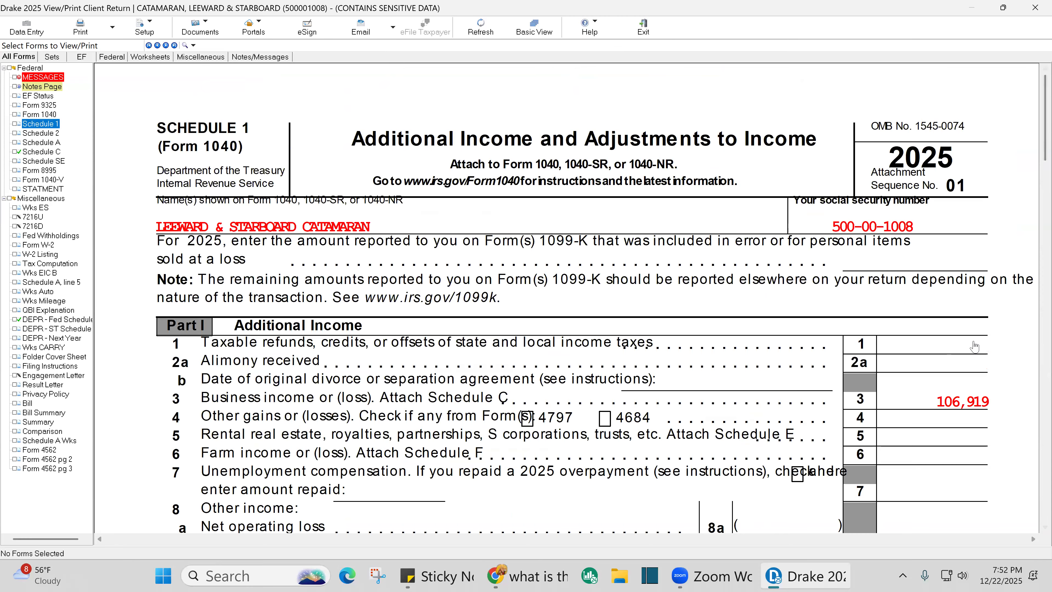
# Tick-mark Schedule 1's 106,919 business income, then Form 1040's line 8 and 226,919 total income.
pyautogui.click(974, 402)
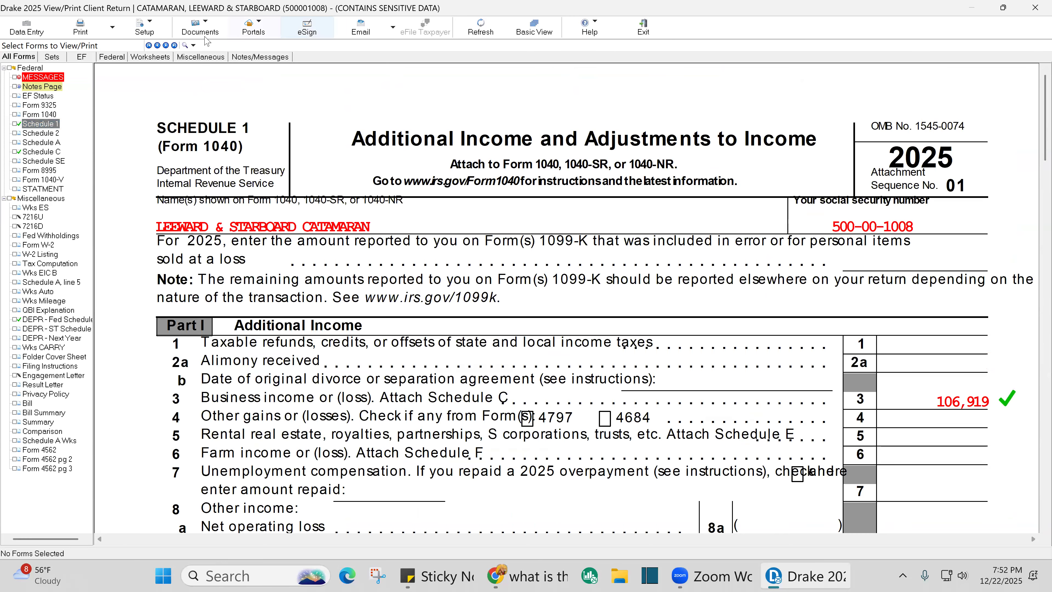
pyautogui.click(56, 115)
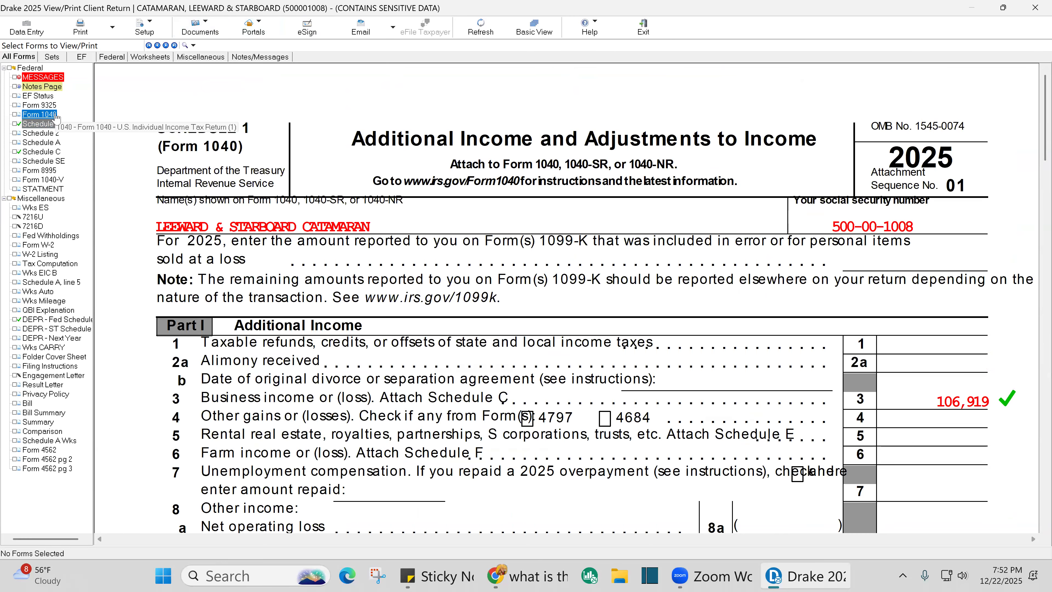
pyautogui.scroll(-5, 898, 324)
pyautogui.scroll(-9, 898, 324)
pyautogui.click(952, 397)
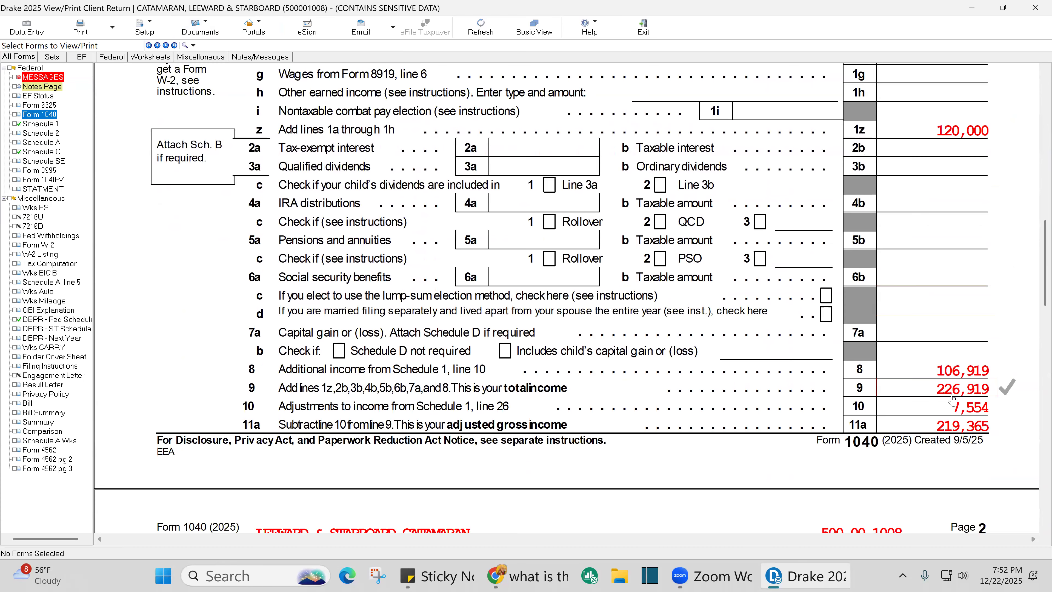
pyautogui.click(953, 371)
pyautogui.click(974, 393)
pyautogui.moveTo(969, 416)
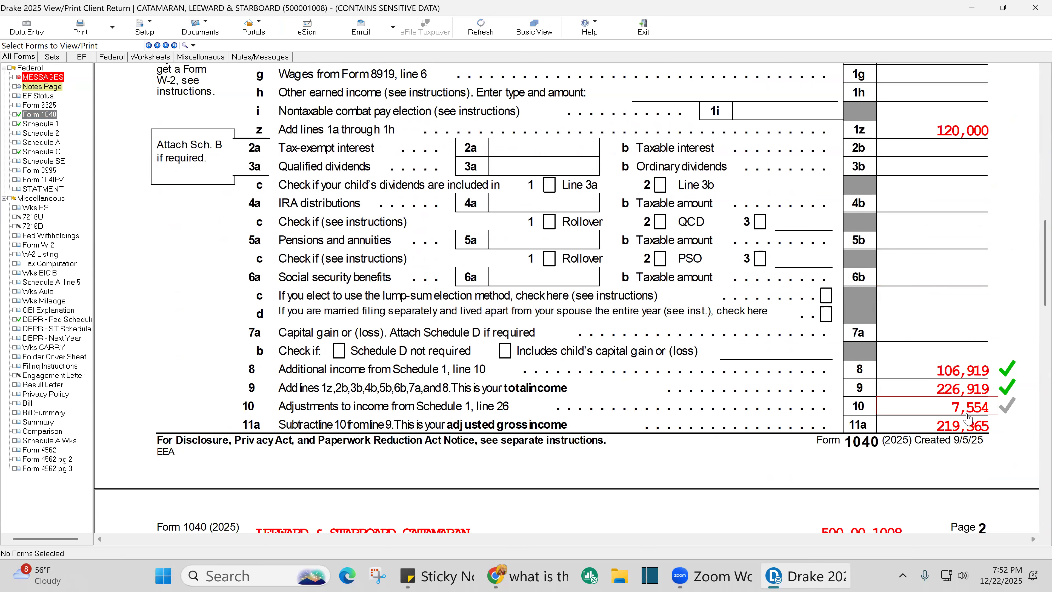
# Tick-mark Form 1040's 26,786, 15,107 and 41,893 tax lines and review payments through amount owed.
pyautogui.scroll(-5, 968, 416)
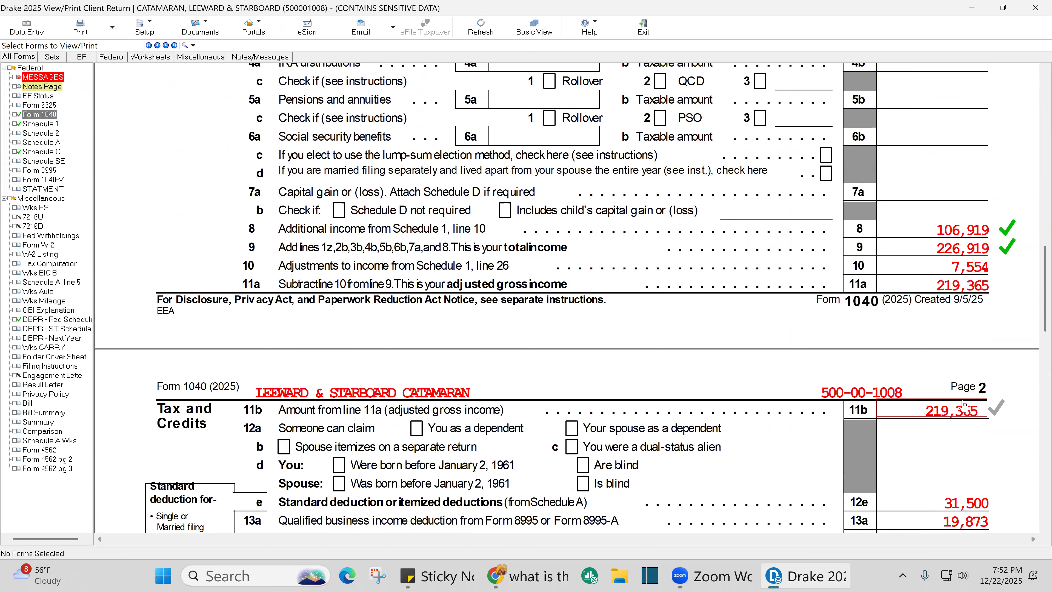
pyautogui.scroll(-4, 965, 405)
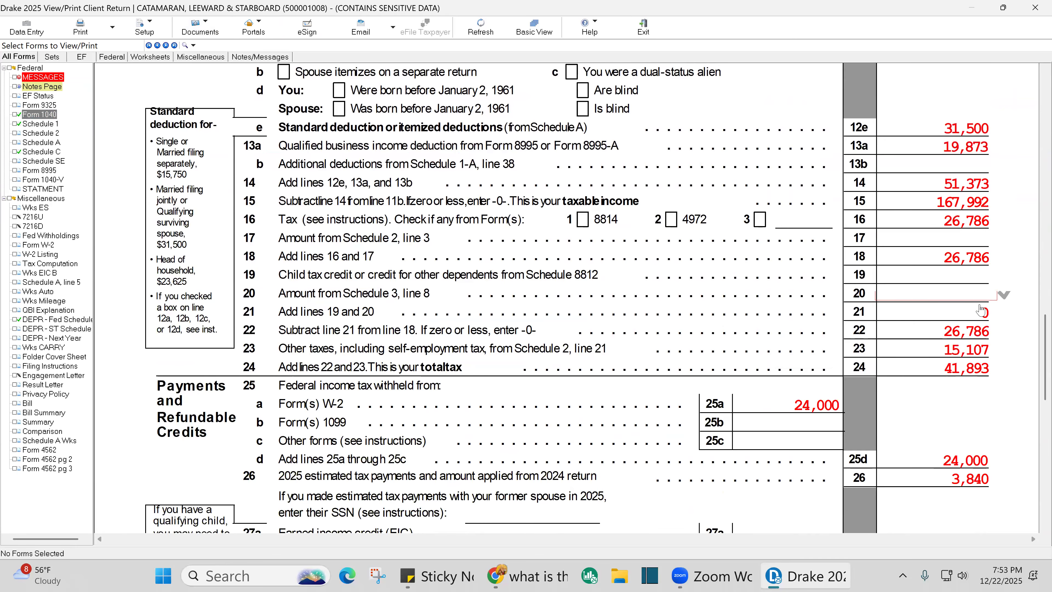
pyautogui.click(986, 330)
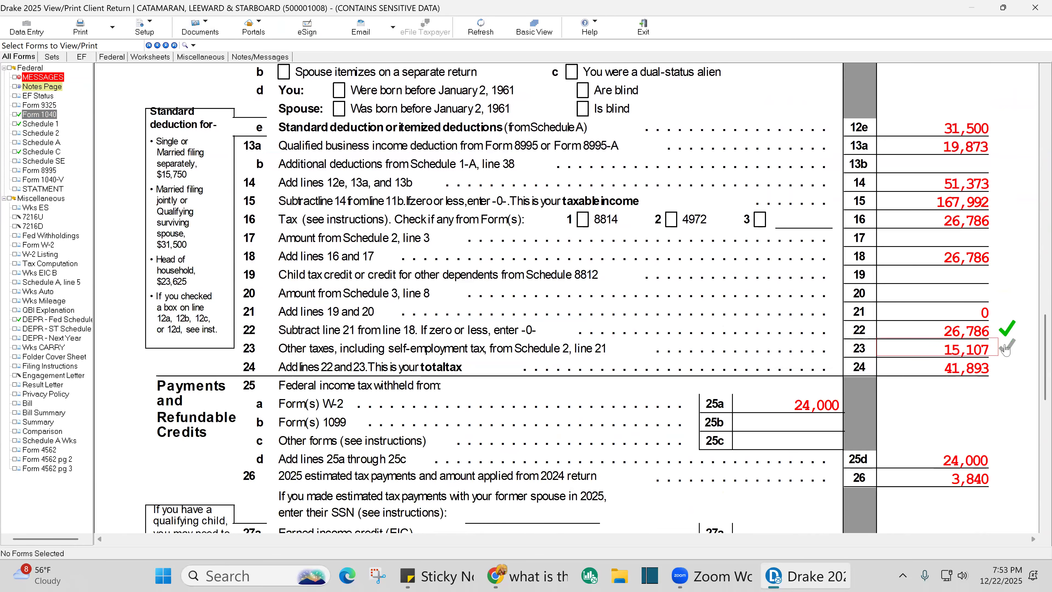
pyautogui.click(990, 352)
pyautogui.click(990, 374)
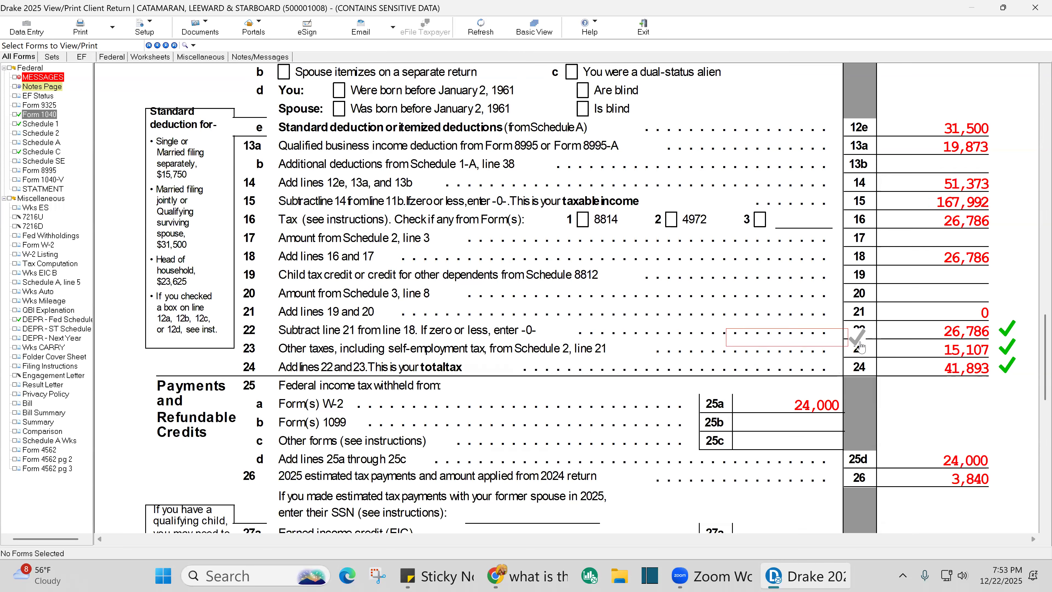
pyautogui.scroll(-8, 861, 345)
pyautogui.scroll(-5, 861, 345)
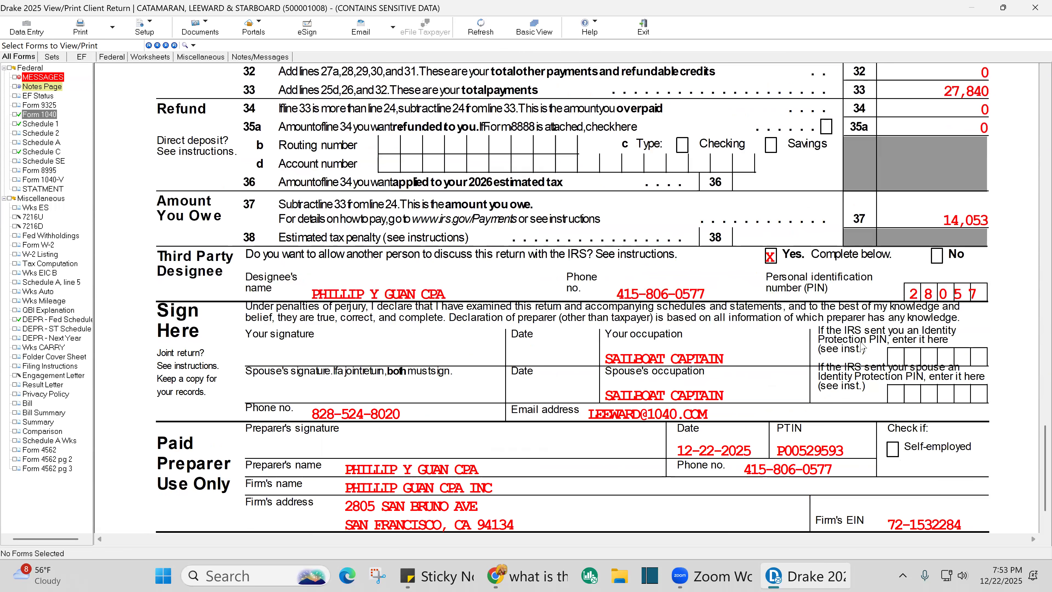
pyautogui.scroll(3, 862, 348)
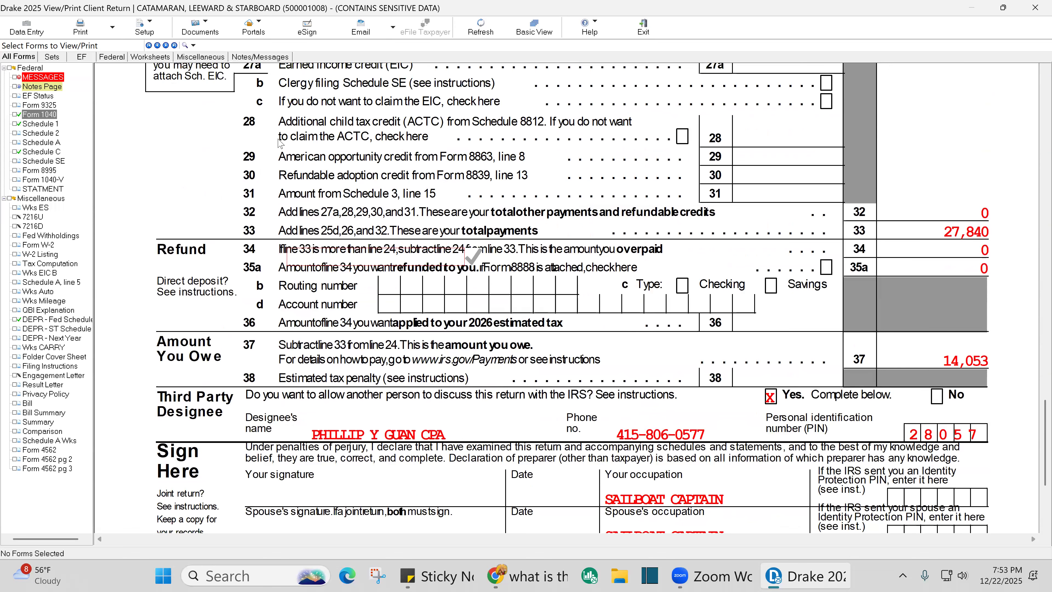
# Return to data entry, briefly open and close screen C, and open the Name and Address screen.
pyautogui.click(29, 33)
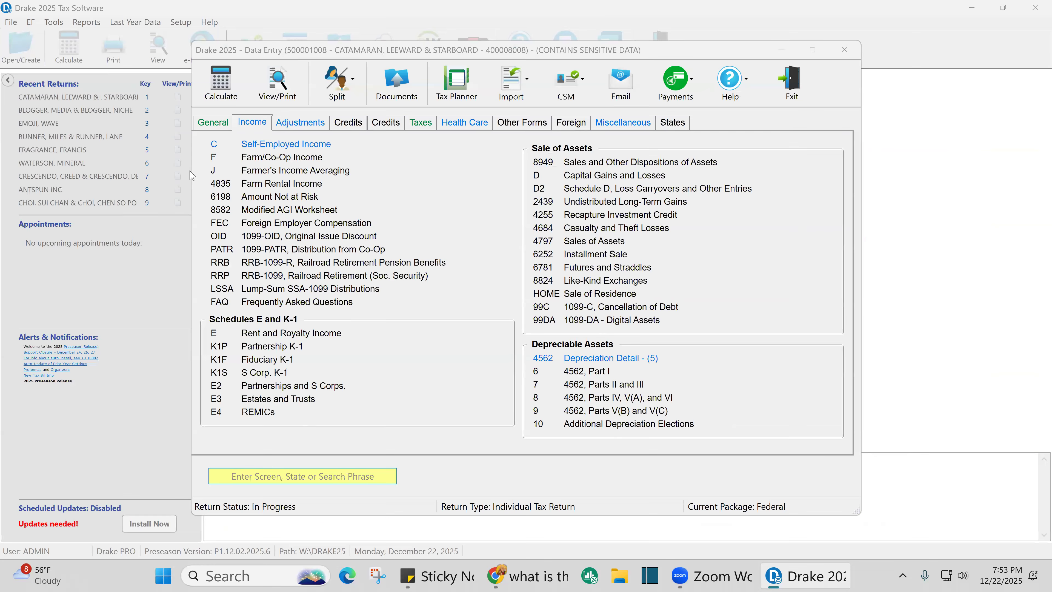
pyautogui.write('c')
pyautogui.press('Return')
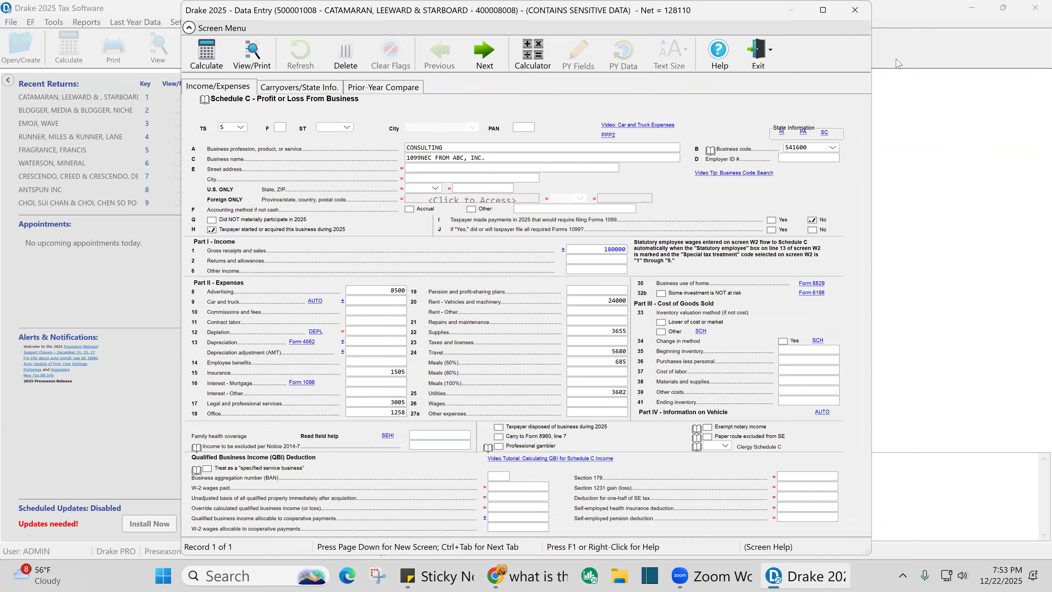
pyautogui.click(855, 9)
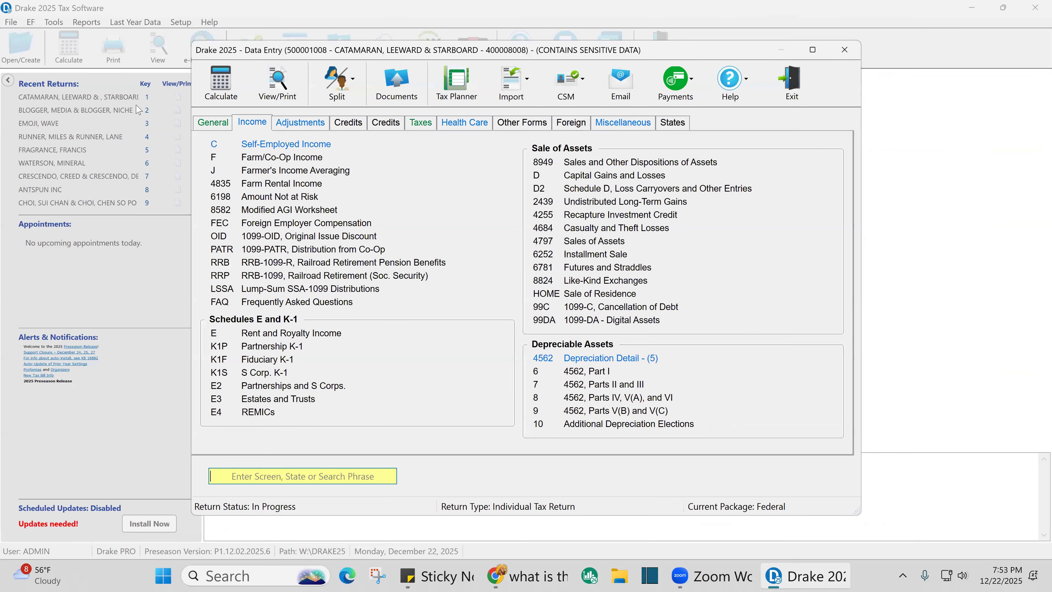
pyautogui.click(213, 122)
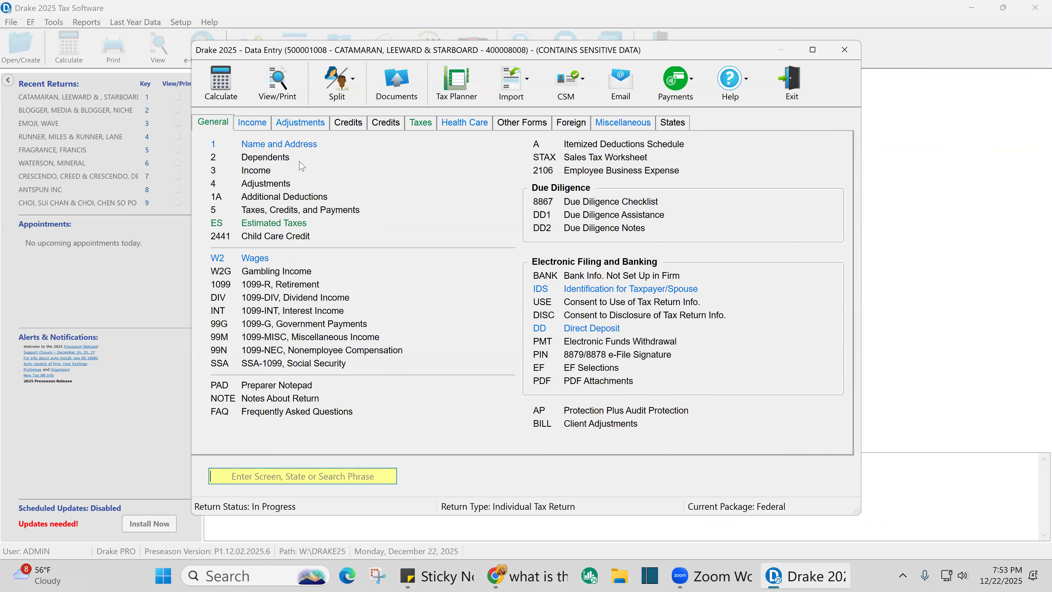
pyautogui.click(301, 149)
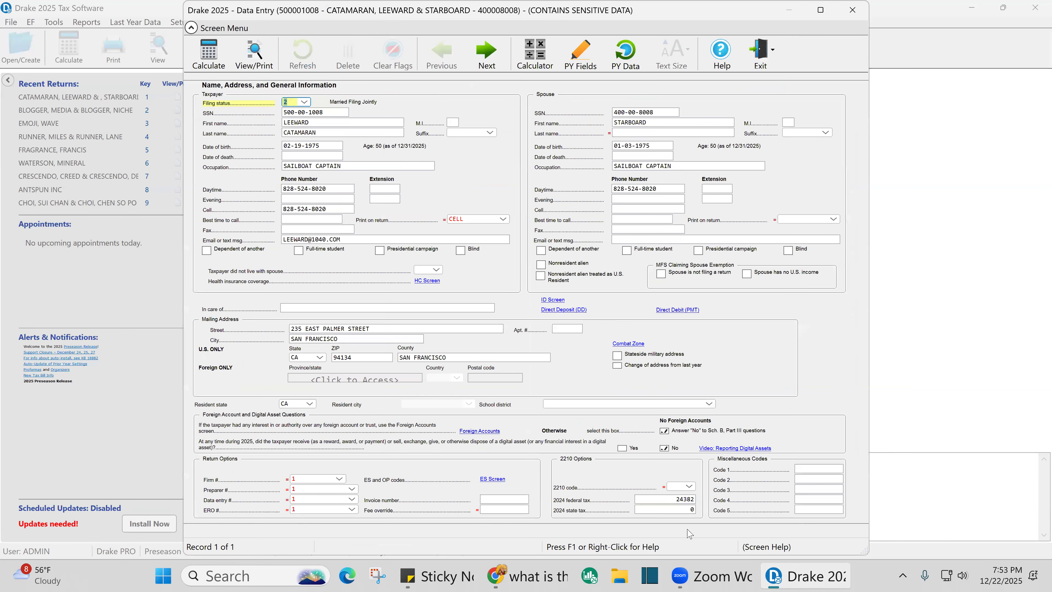
# Enter 2024 federal tax of 50000 and 2024 state tax of 13000.
pyautogui.click(681, 499)
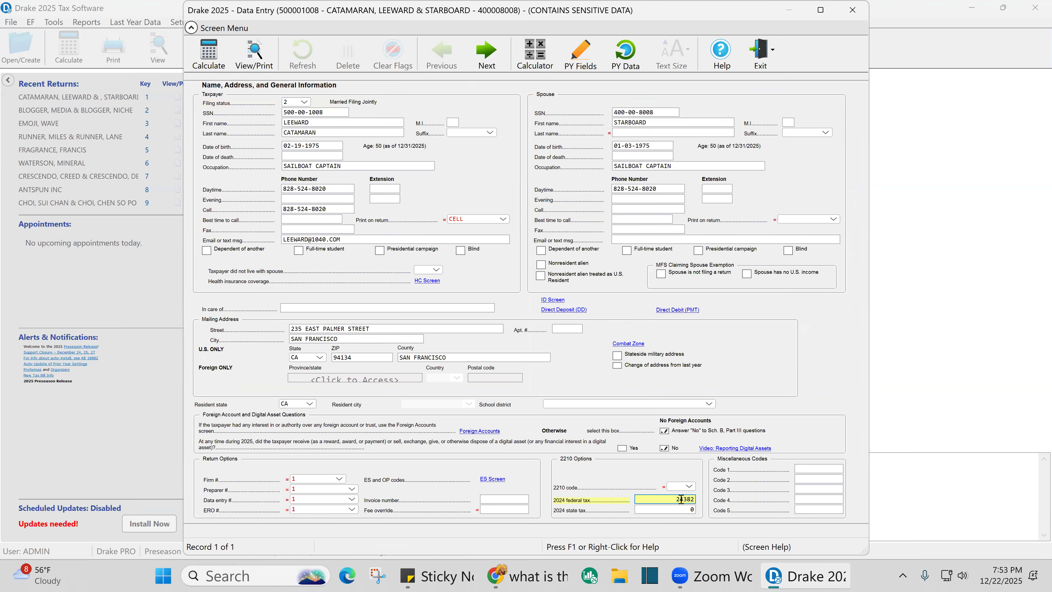
pyautogui.write('4')
pyautogui.press('Tab')
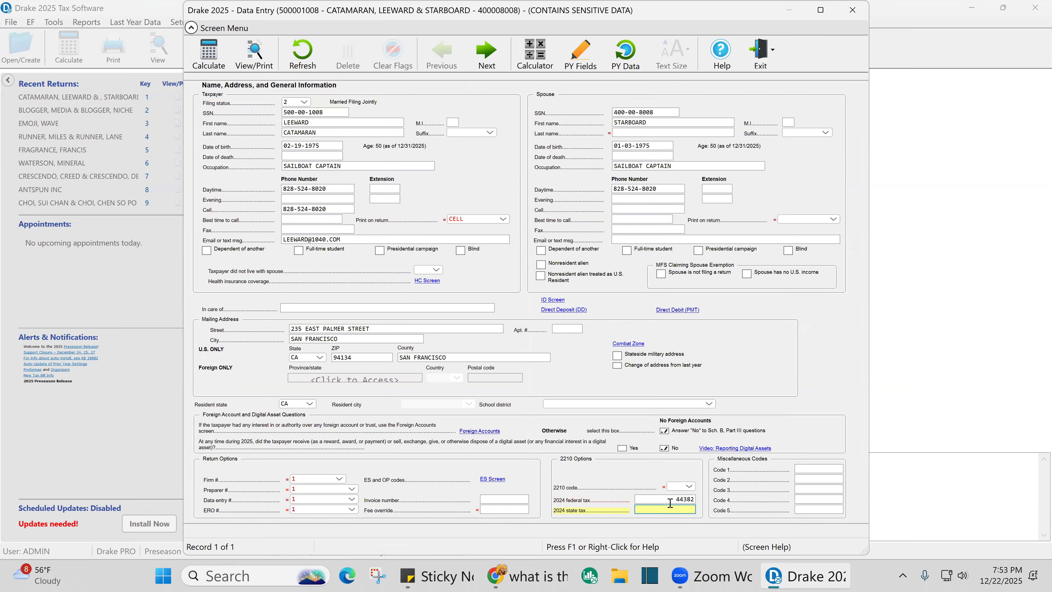
pyautogui.press('Tab')
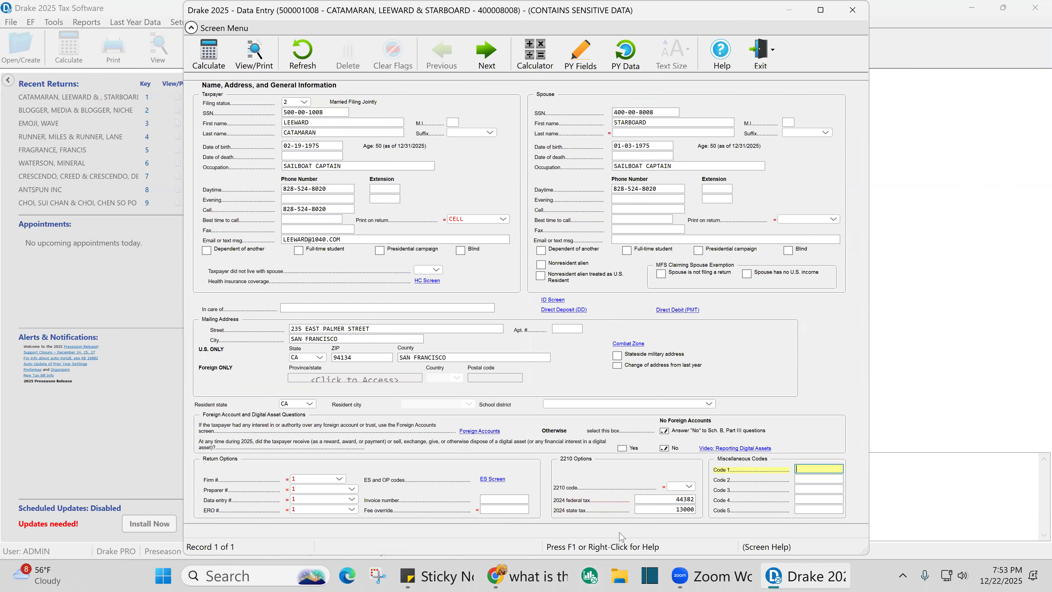
pyautogui.click(667, 499)
pyautogui.write('50000')
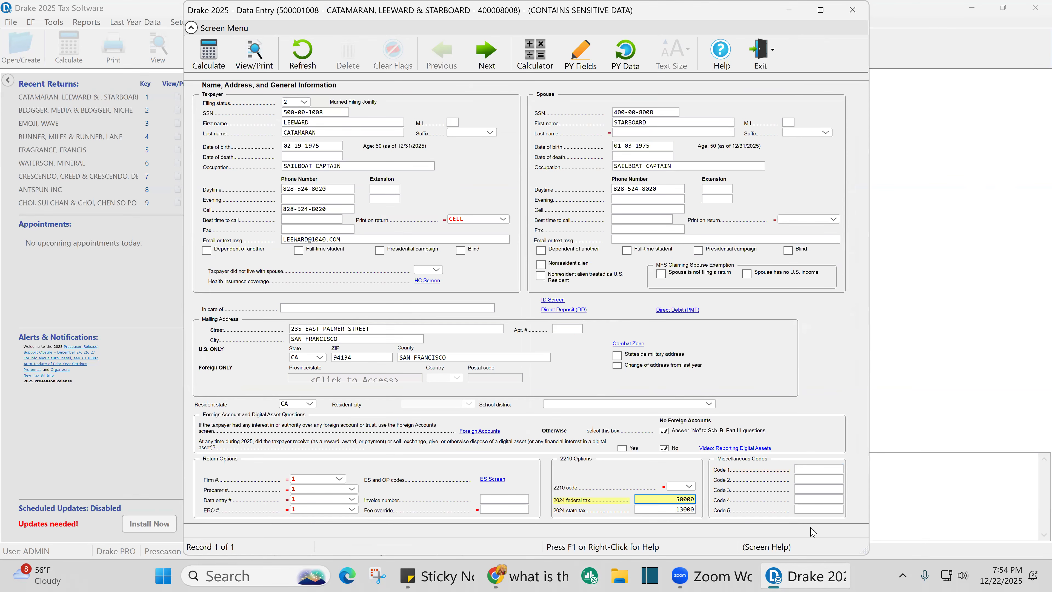
pyautogui.press('Tab')
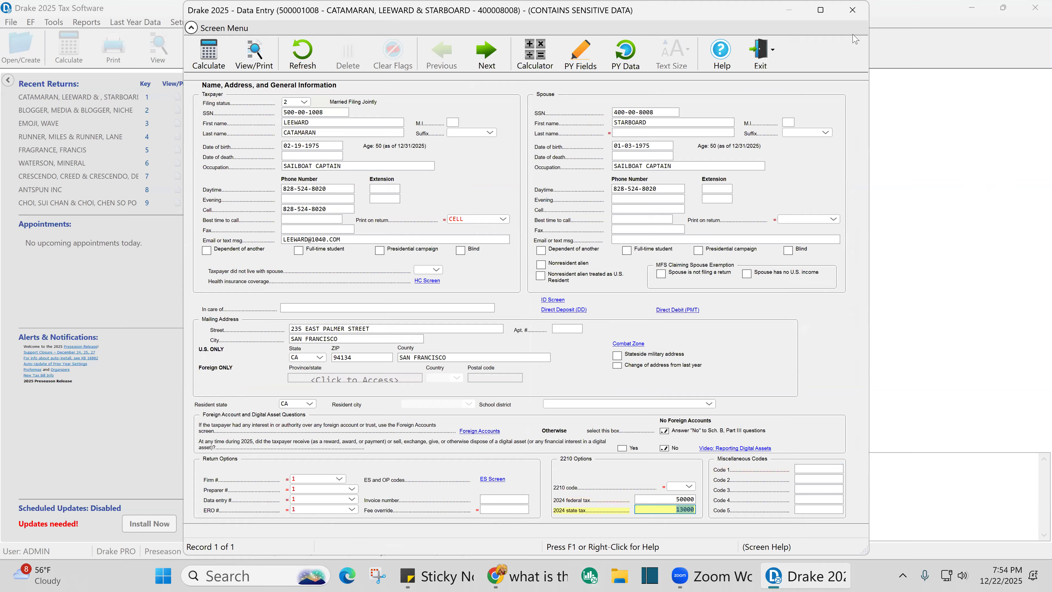
# Recalculate the return, dismiss the error report, and tick-mark the 492 penalty on Form 1040 line 38.
pyautogui.click(853, 10)
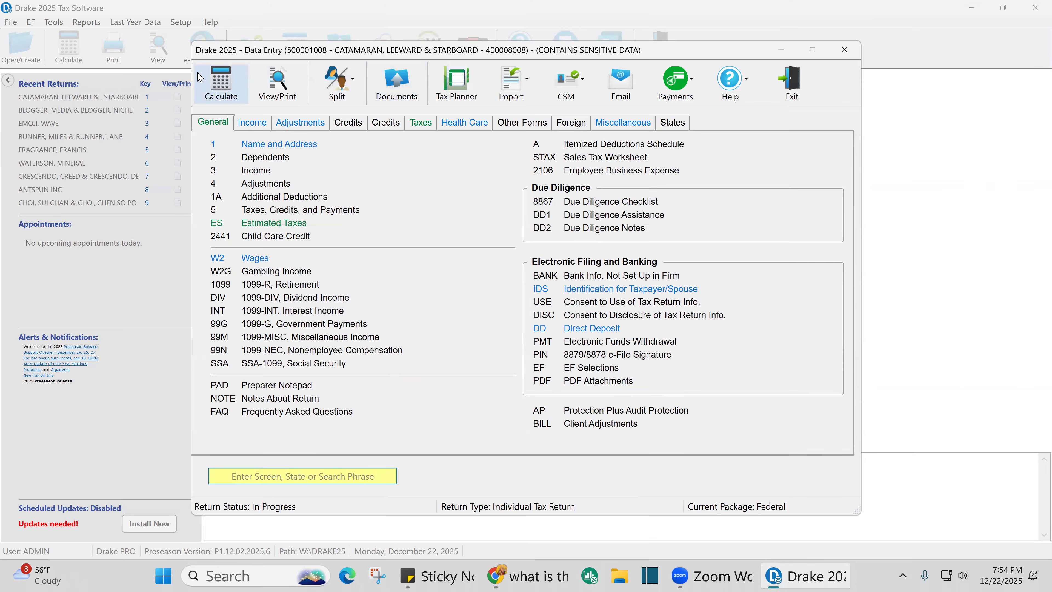
pyautogui.click(271, 95)
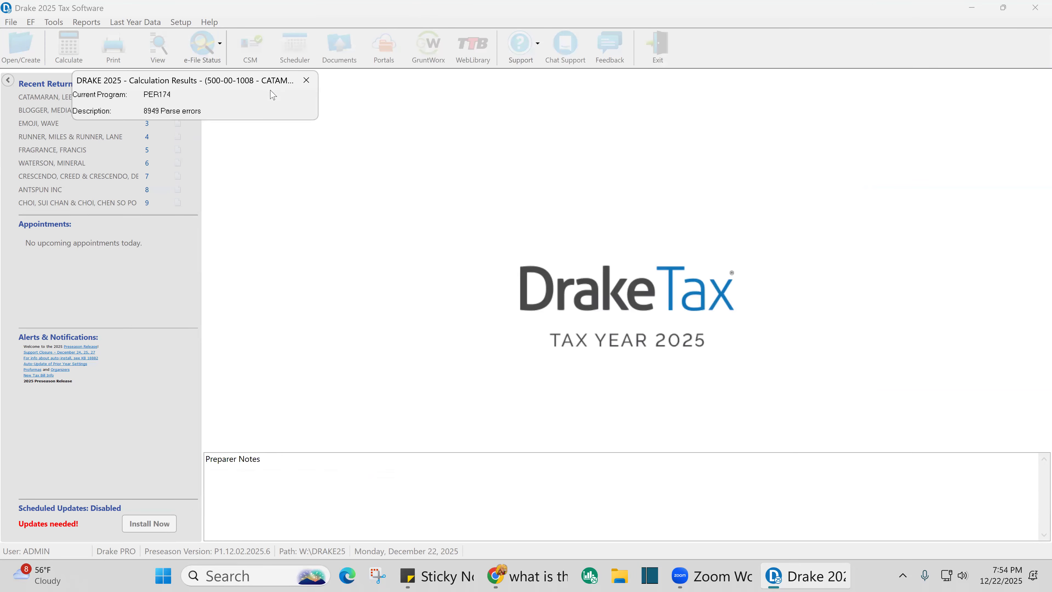
pyautogui.click(609, 336)
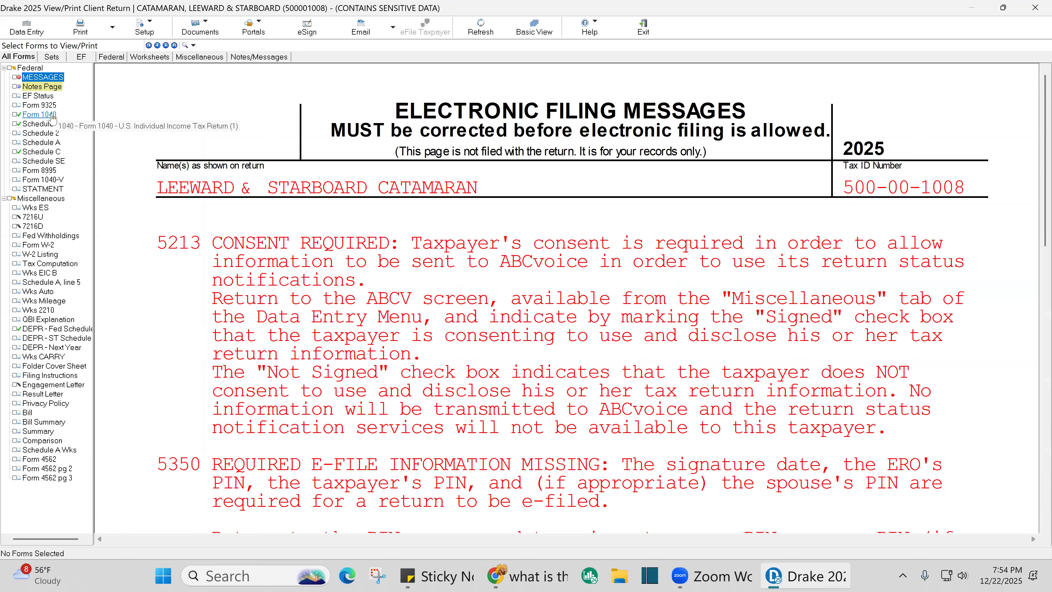
pyautogui.scroll(-12, 586, 240)
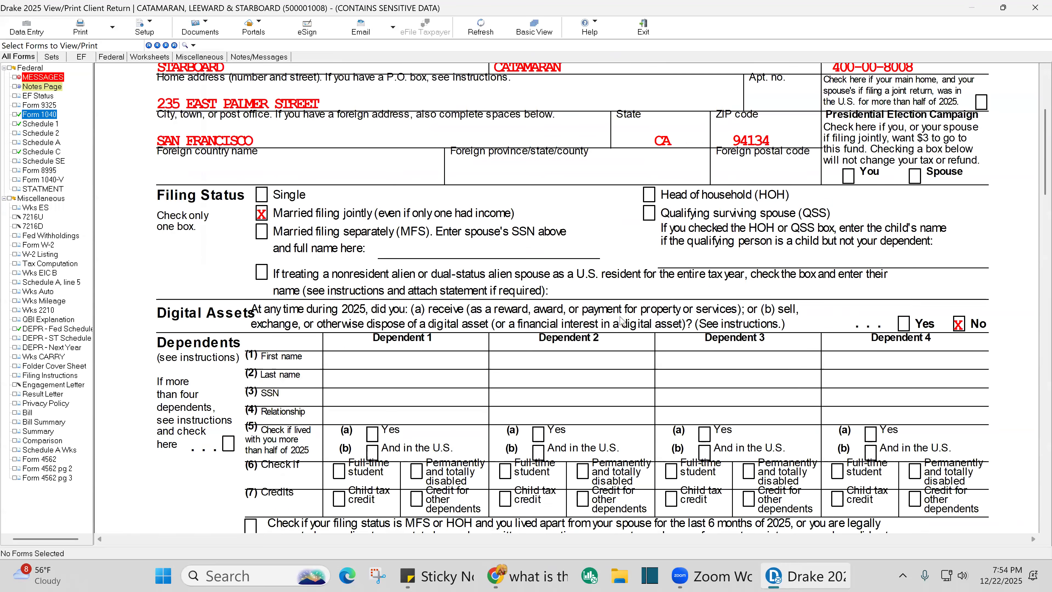
pyautogui.scroll(-14, 620, 323)
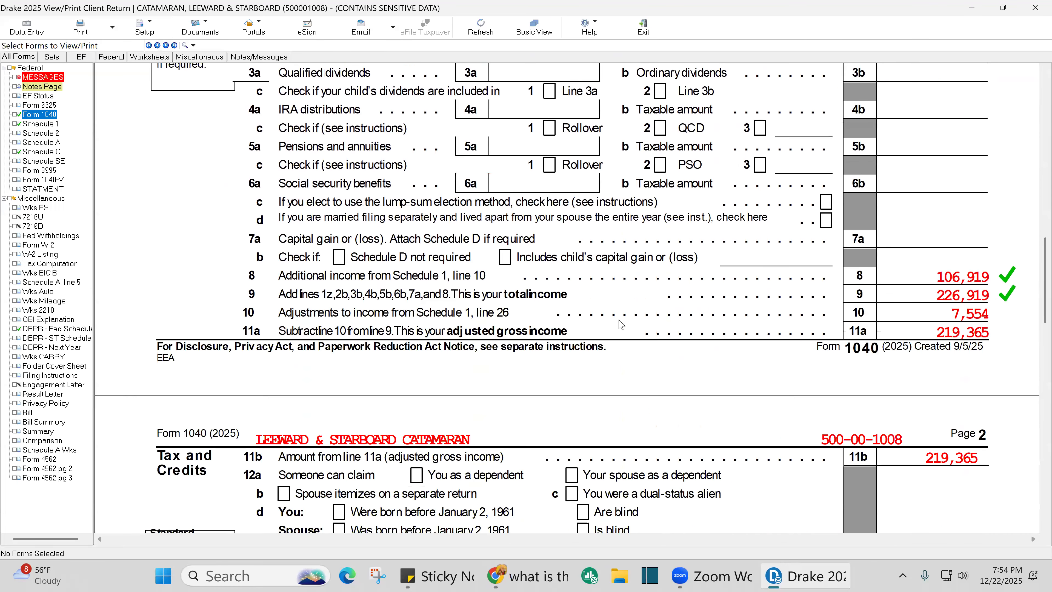
pyautogui.scroll(-14, 620, 323)
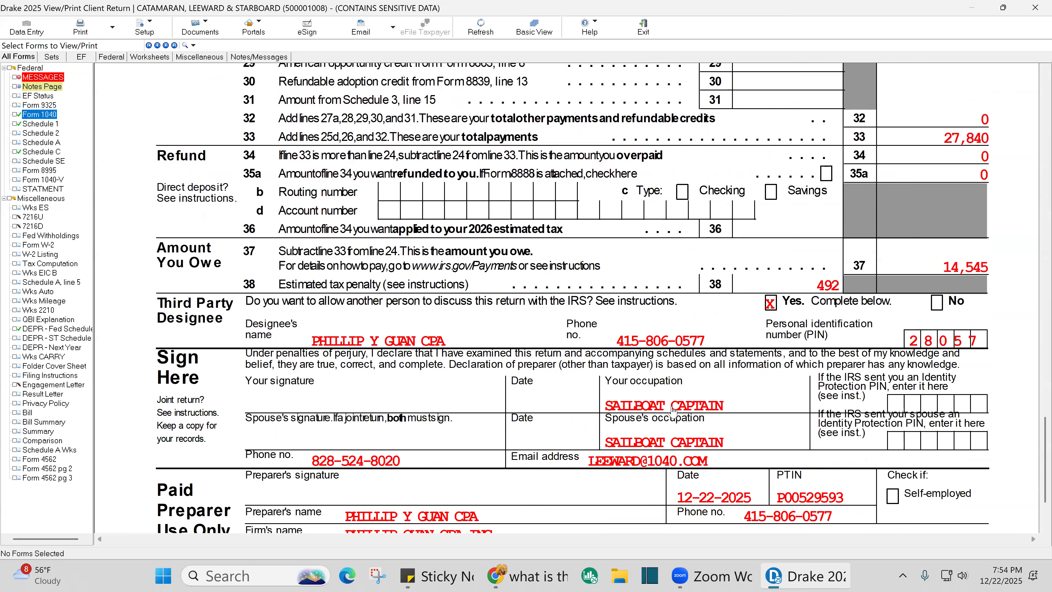
pyautogui.click(829, 288)
pyautogui.click(830, 288)
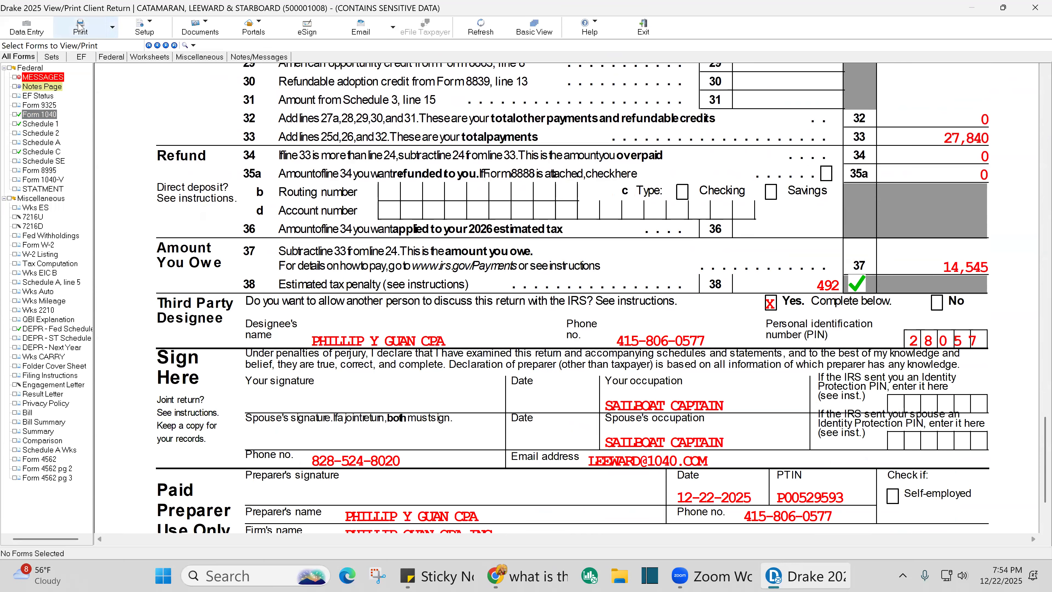
# On the estimated payments screen, assign estimates to the spouse and enter Q1 04-15-2025 for 4000.
pyautogui.click(21, 32)
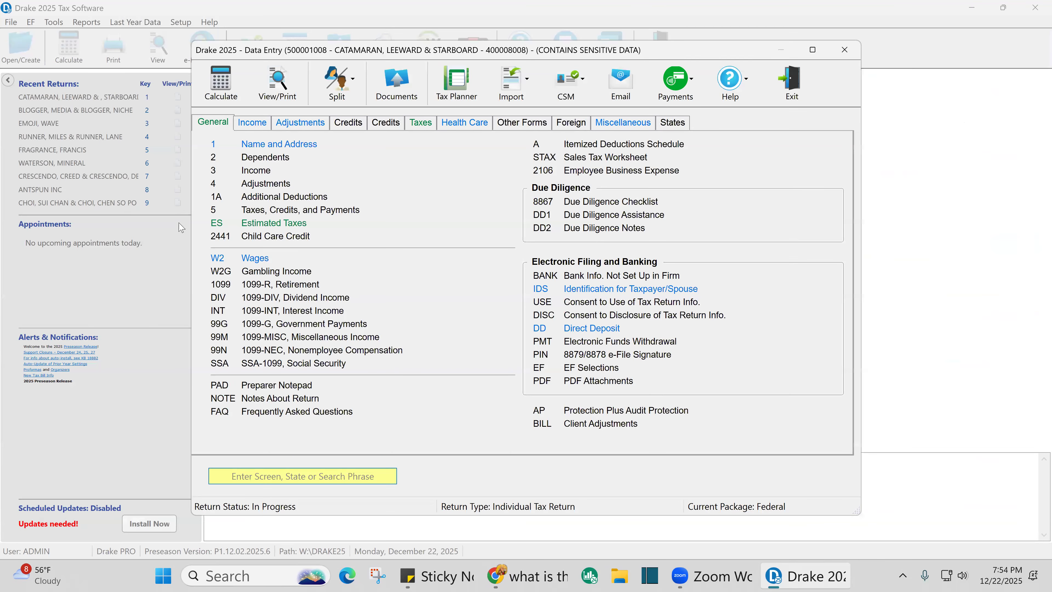
pyautogui.click(278, 223)
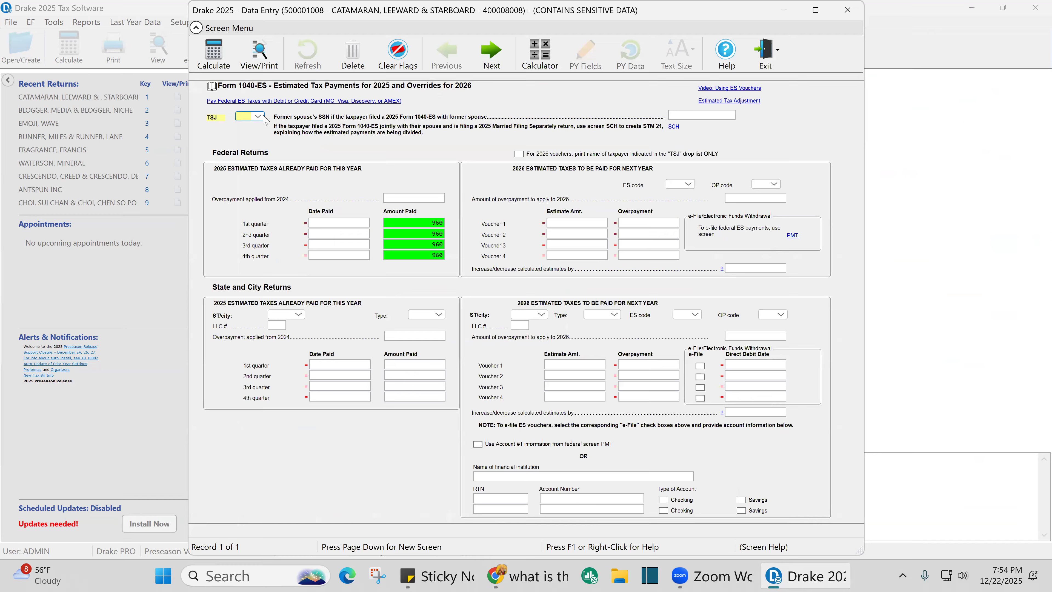
pyautogui.click(258, 117)
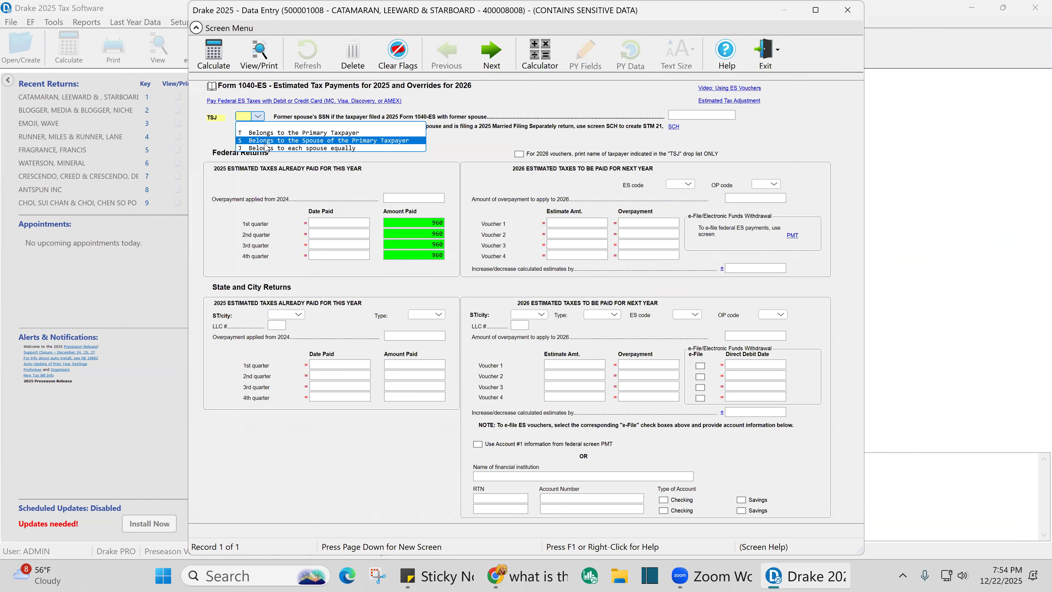
pyautogui.click(265, 143)
pyautogui.click(319, 224)
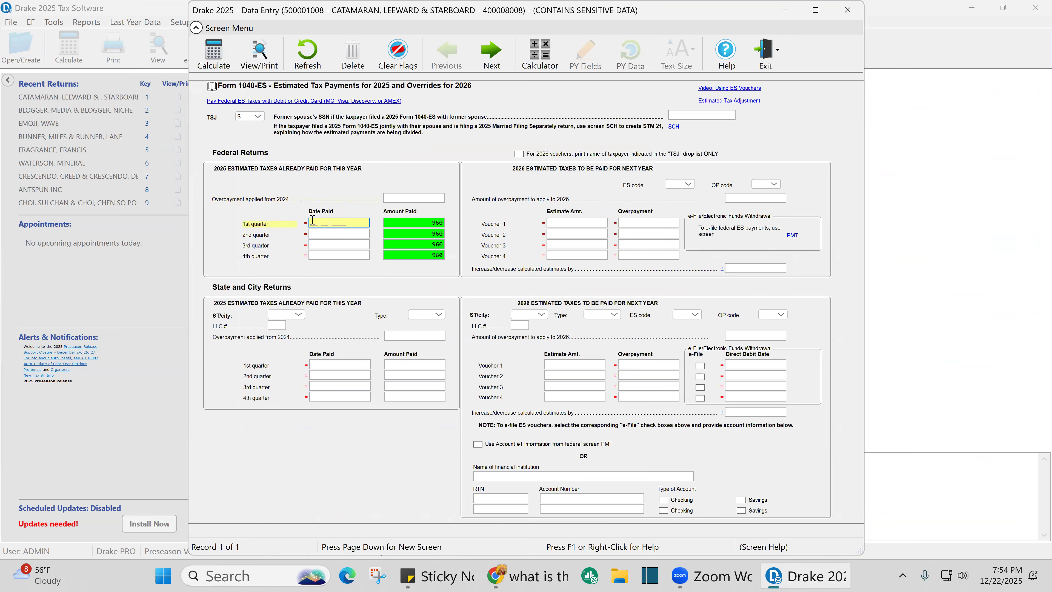
pyautogui.write('04-15-2025')
pyautogui.press('Tab')
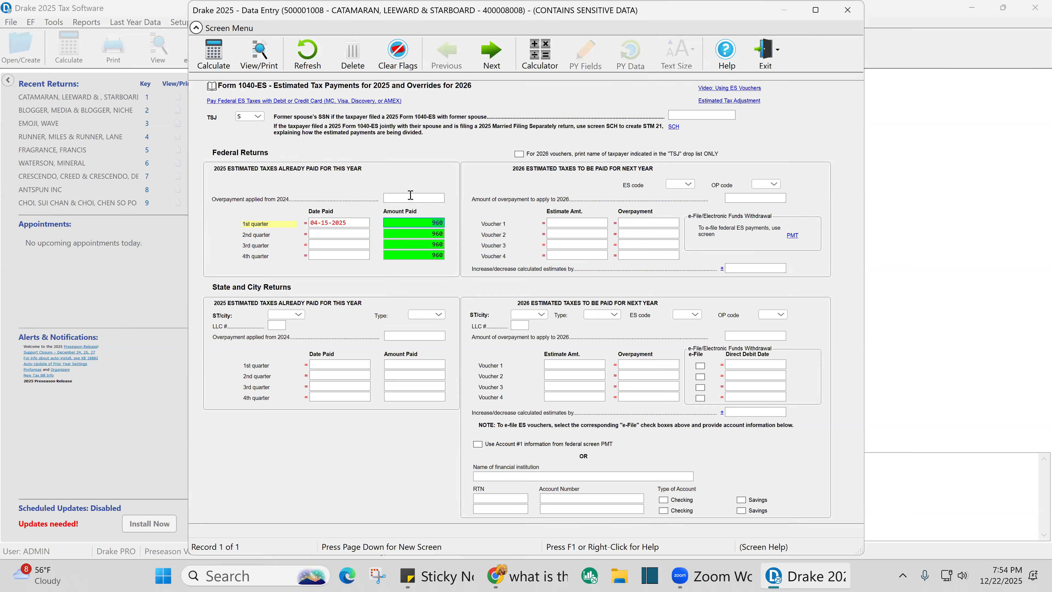
pyautogui.write('4000')
# Enter the 2nd-quarter federal payment of 4000 dated 06-15-2025.
pyautogui.click(321, 235)
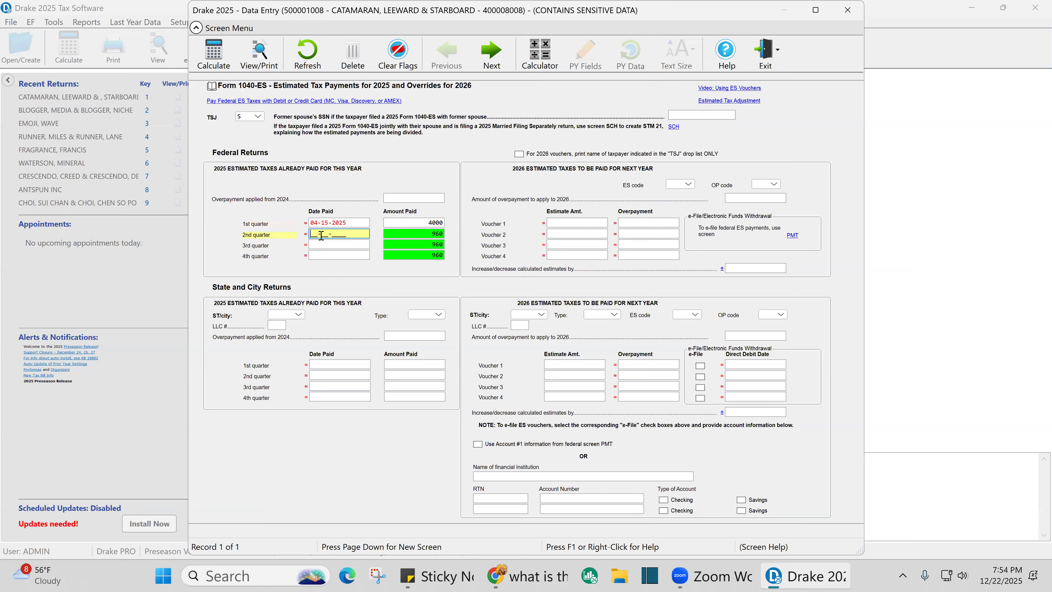
pyautogui.write('06-15-2025')
pyautogui.press('Tab')
pyautogui.write('4000')
pyautogui.press('Tab')
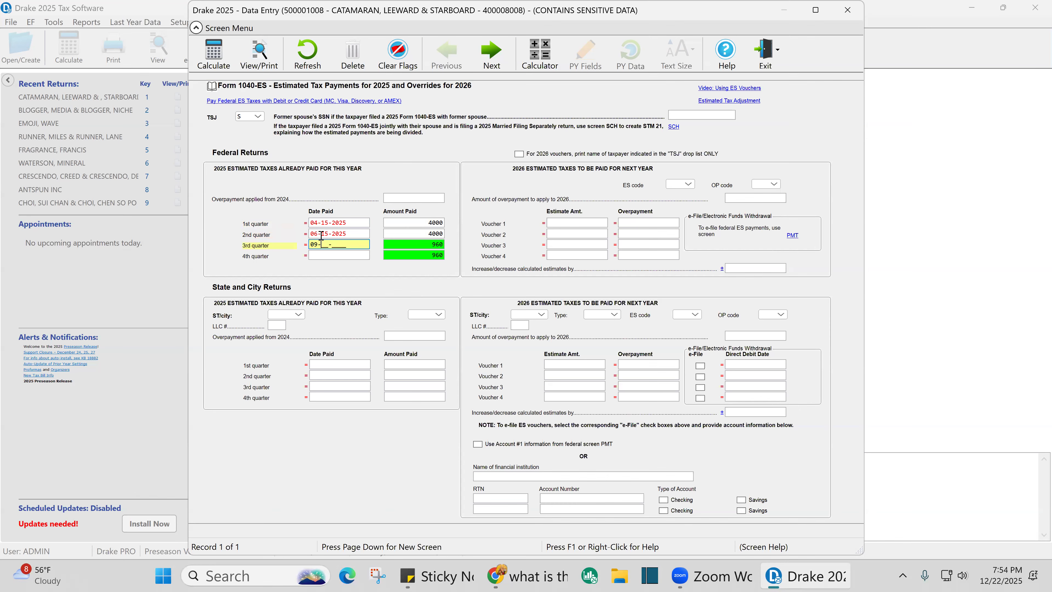
# Enter 3rd- and 4th-quarter payments of 4000 dated 09-15-2025 and 01-15-2025.
pyautogui.write('09-15-2025')
pyautogui.press('Tab')
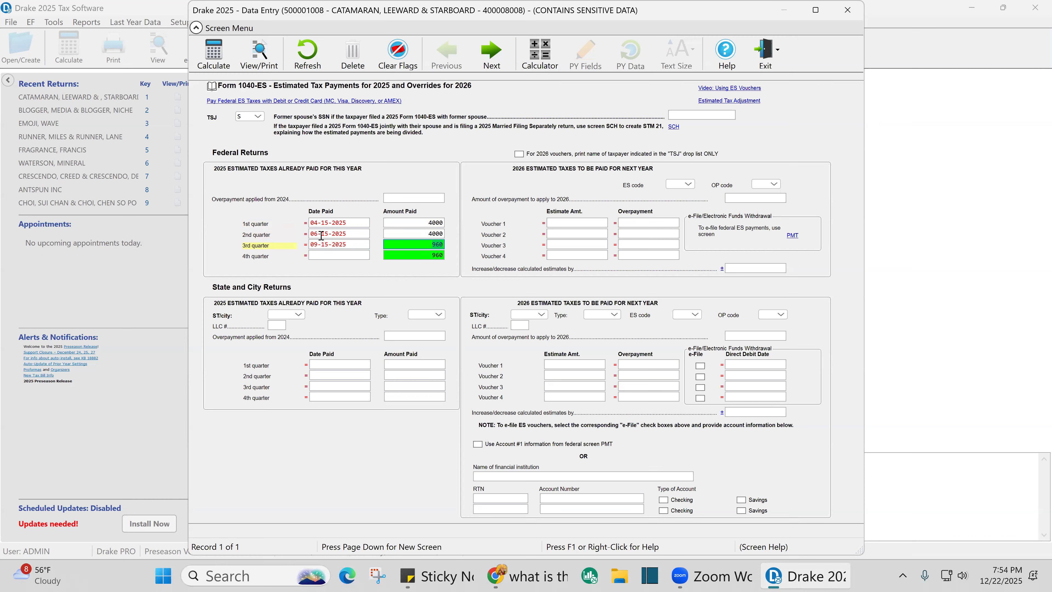
pyautogui.write('4000')
pyautogui.press('Tab')
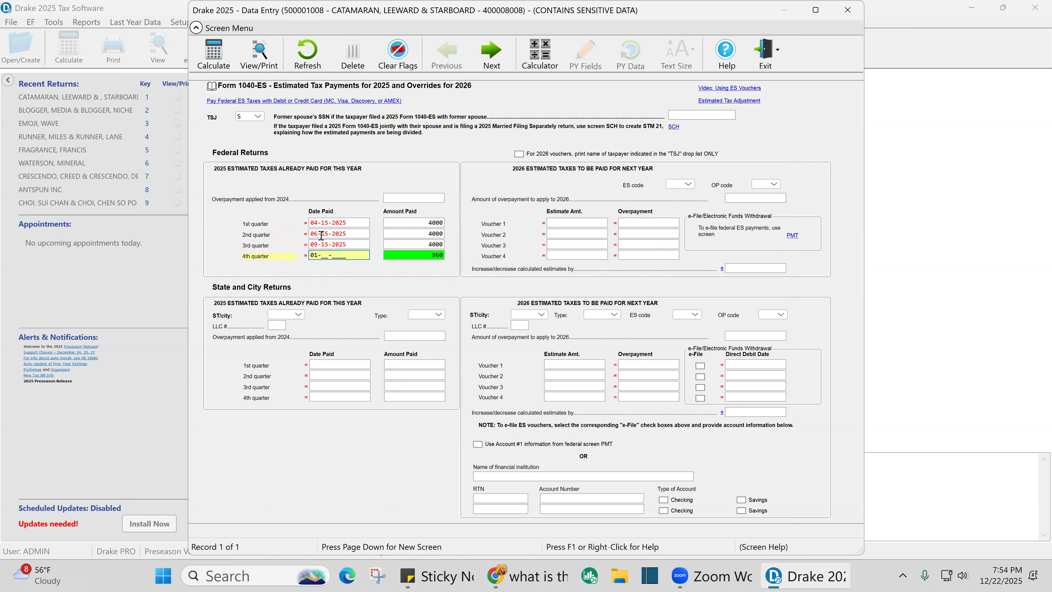
pyautogui.write('01-15-2025')
pyautogui.press('Tab')
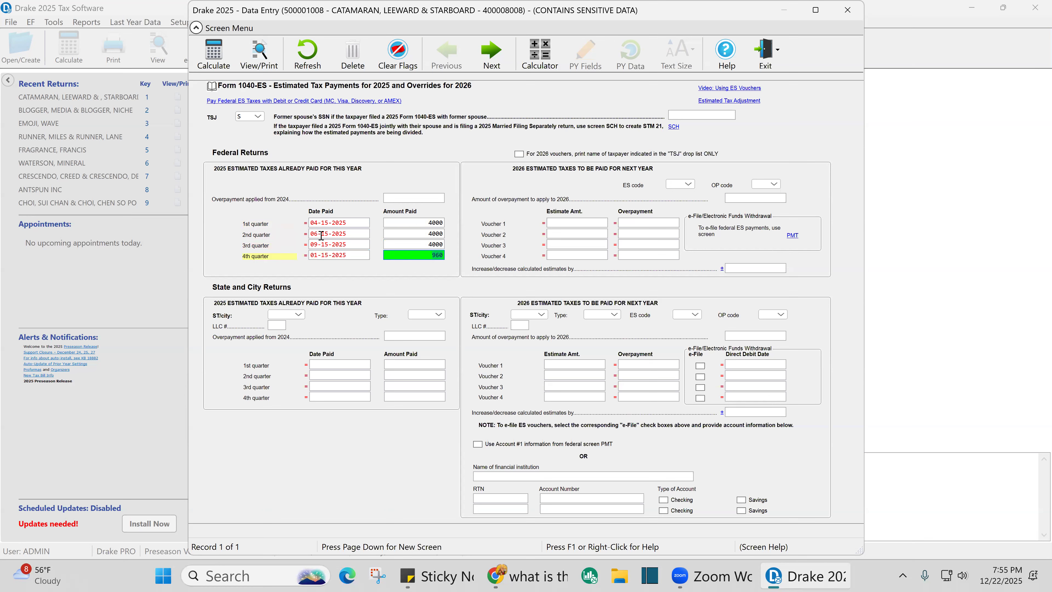
pyautogui.write('4000')
pyautogui.press('Tab')
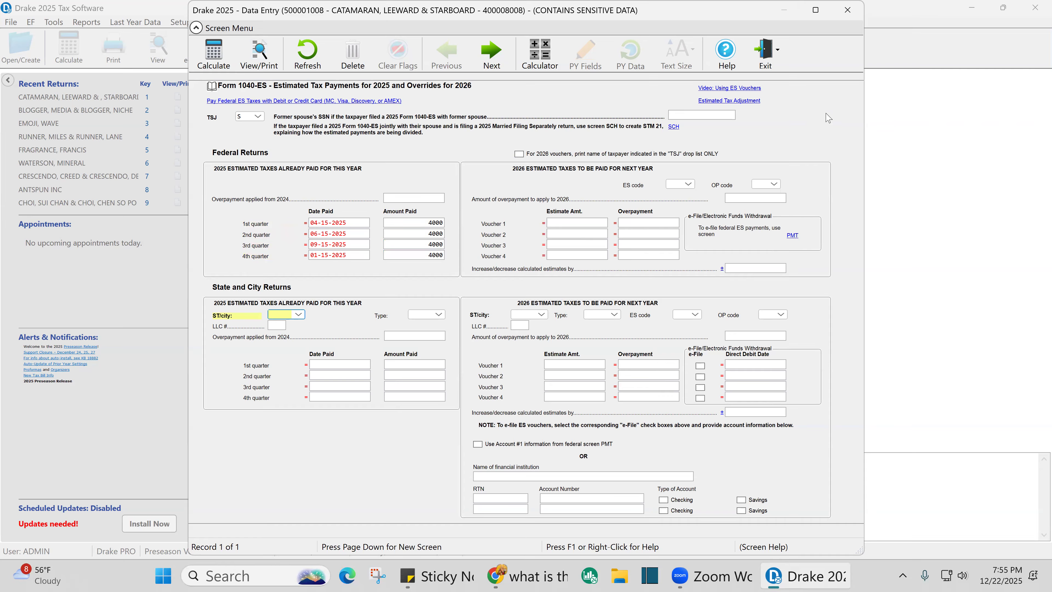
# Set the 2026 federal ES code to M (nearest $1,000) and the OP code to A.
pyautogui.click(690, 185)
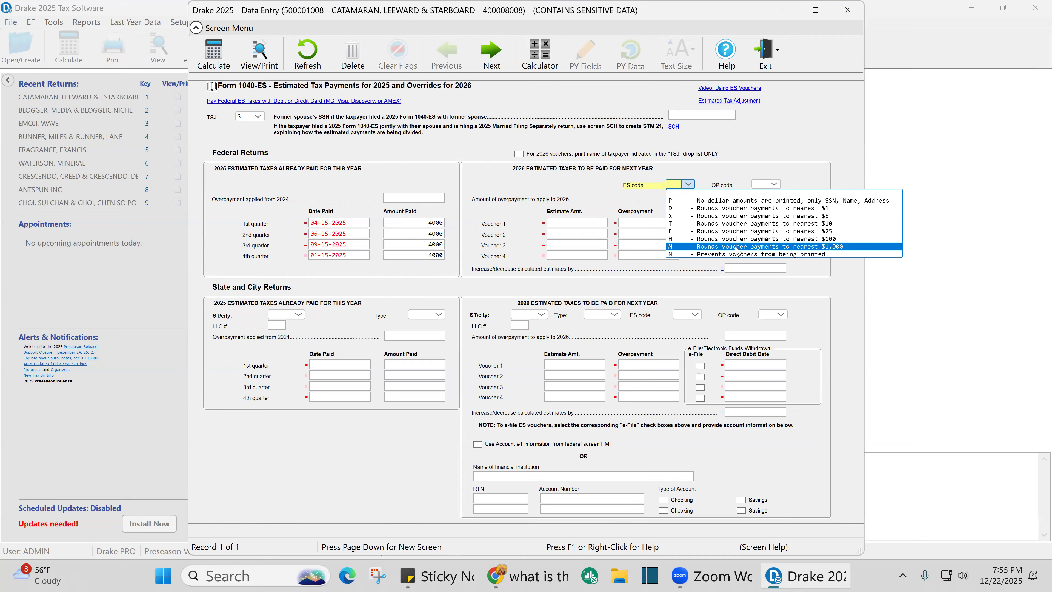
pyautogui.click(736, 248)
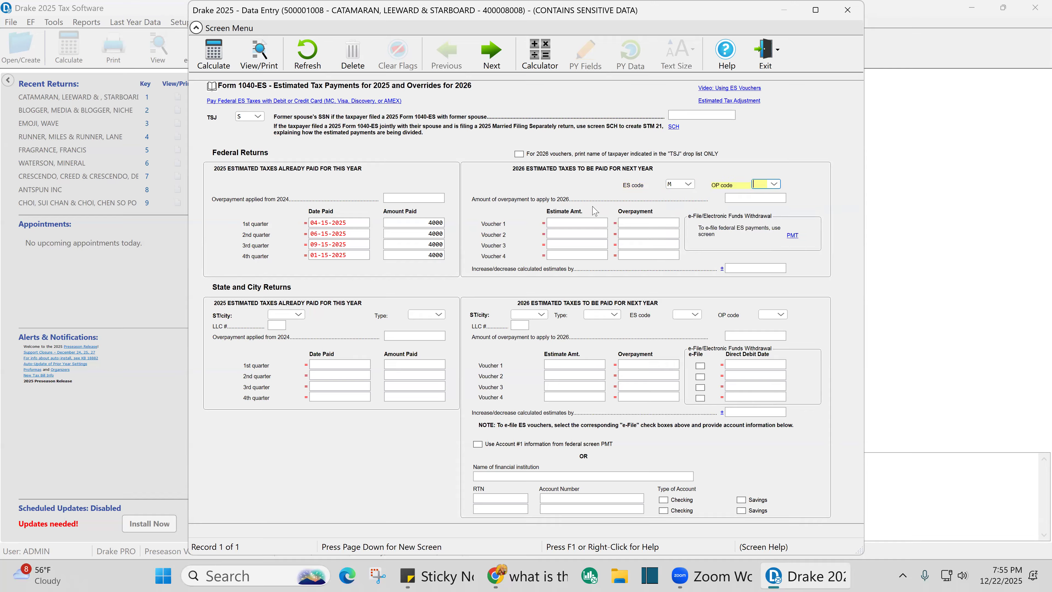
pyautogui.click(774, 185)
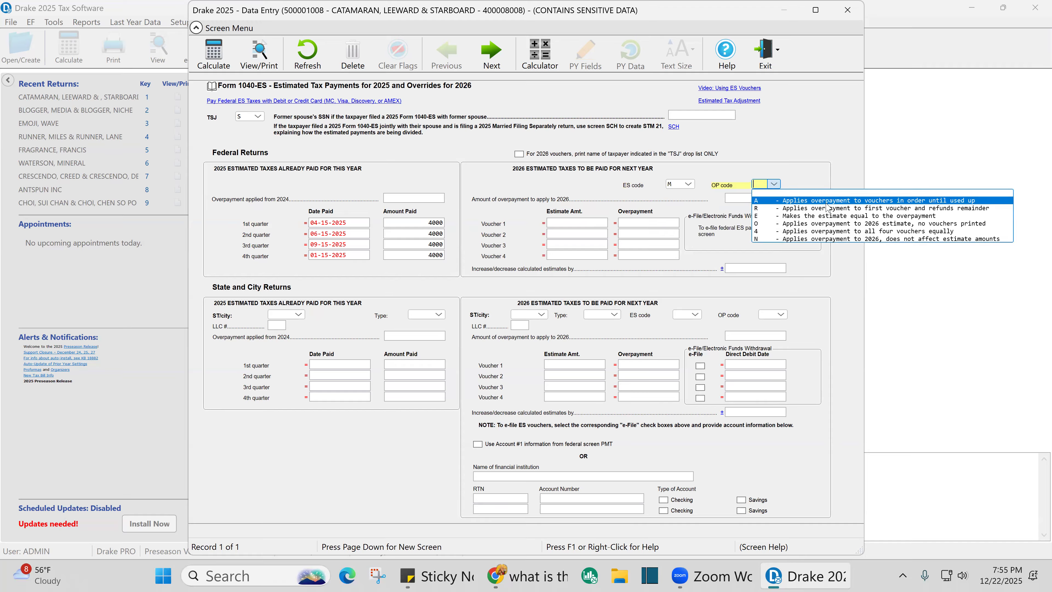
pyautogui.click(775, 200)
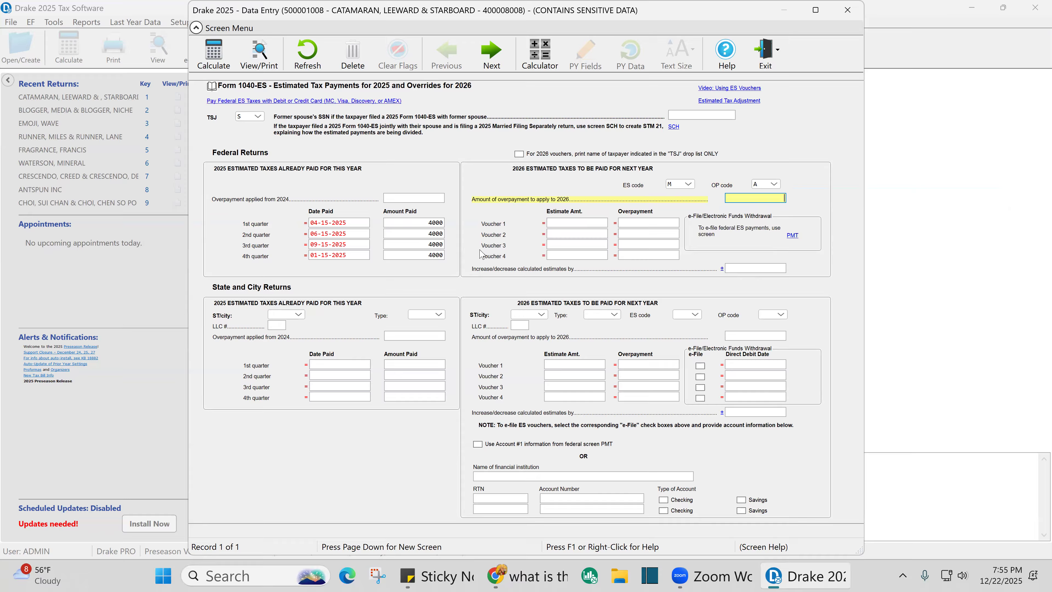
pyautogui.click(299, 315)
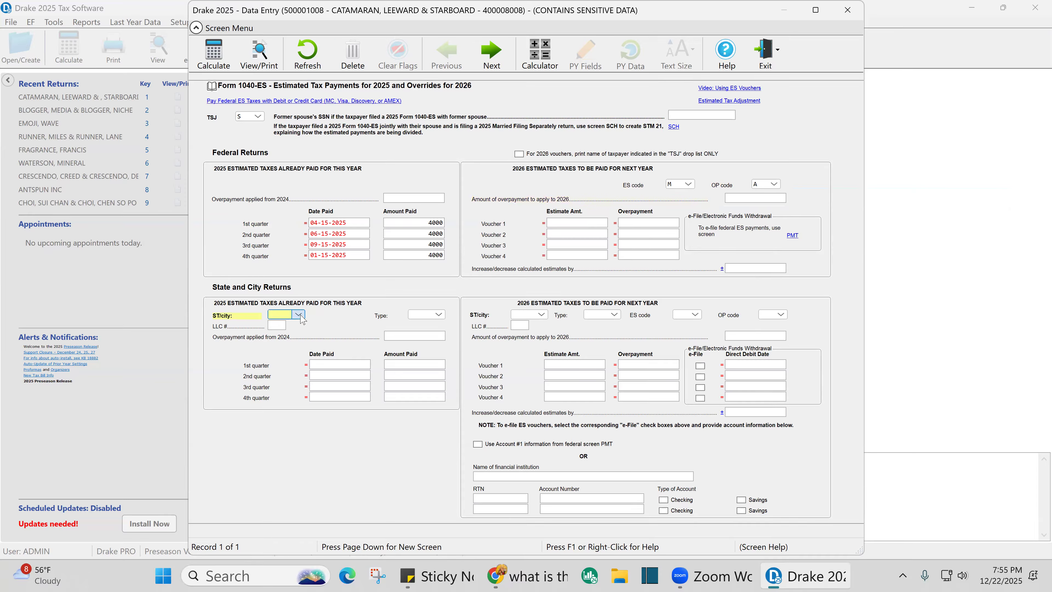
# Record four 2025 CA estimated payments of 2000, dated 04-15-2025, 06-15-2025, 09-15-2025 and 01-15-2026.
pyautogui.click(301, 362)
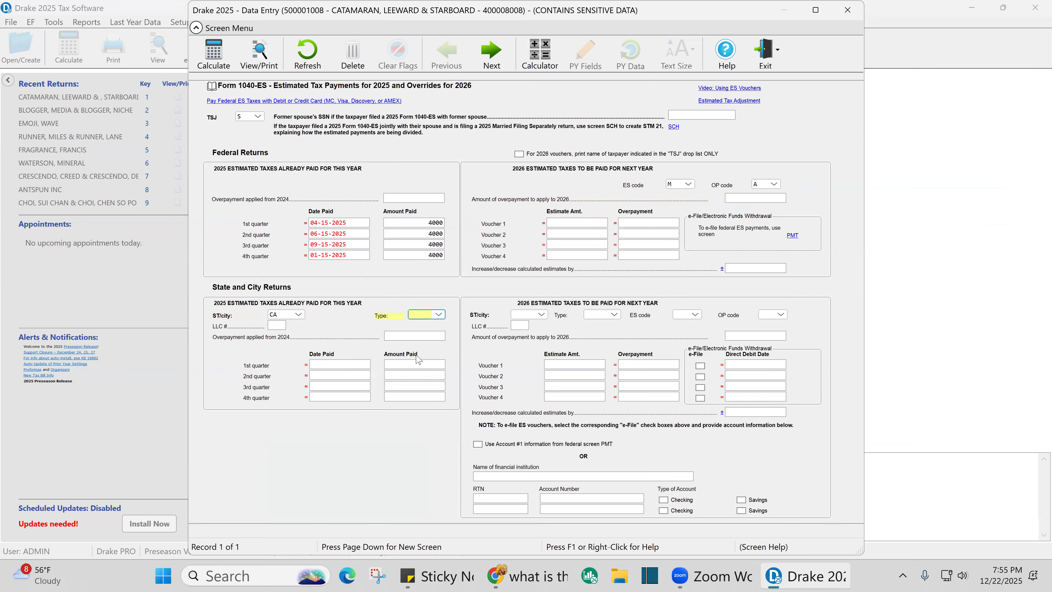
pyautogui.click(329, 364)
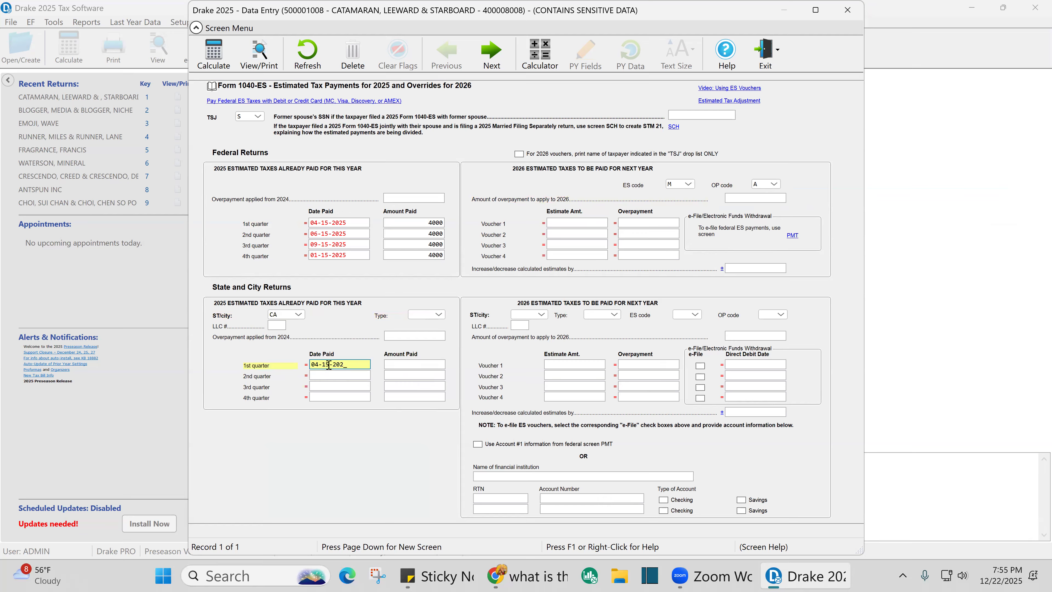
pyautogui.write('04152025')
pyautogui.press('Tab')
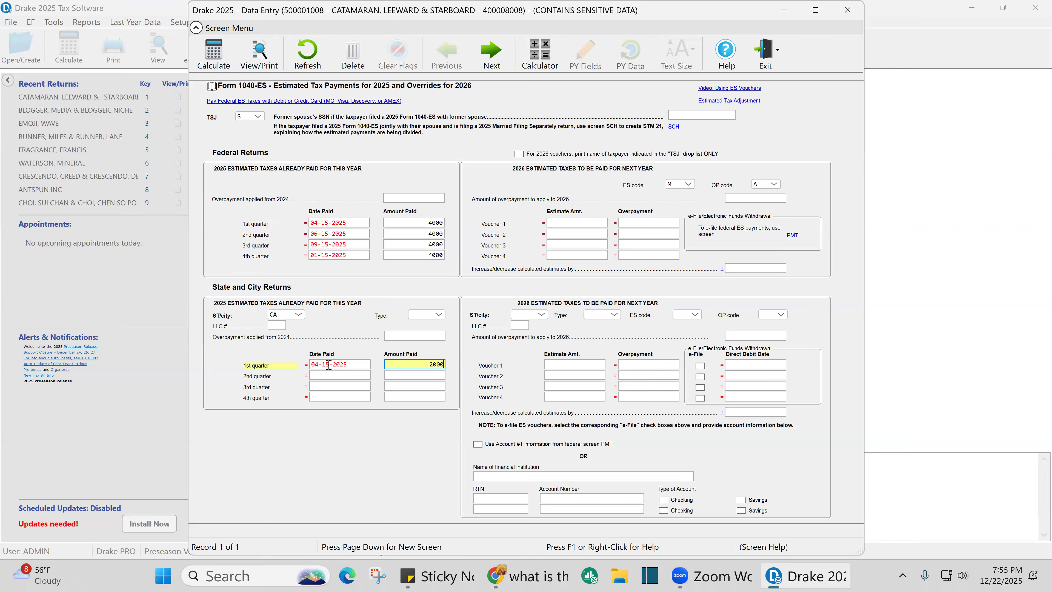
pyautogui.press('Tab')
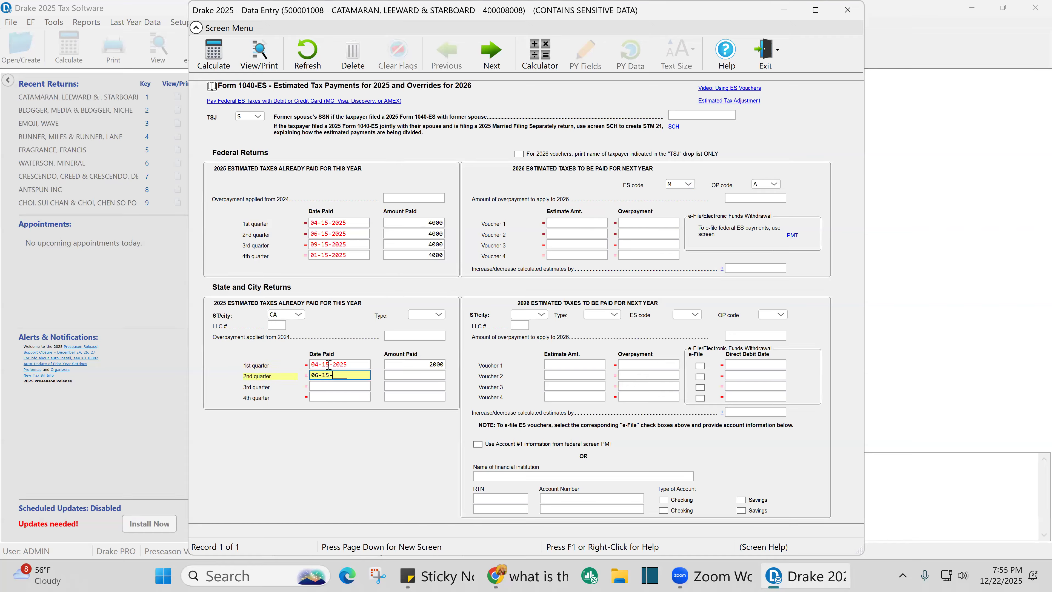
pyautogui.press('Tab')
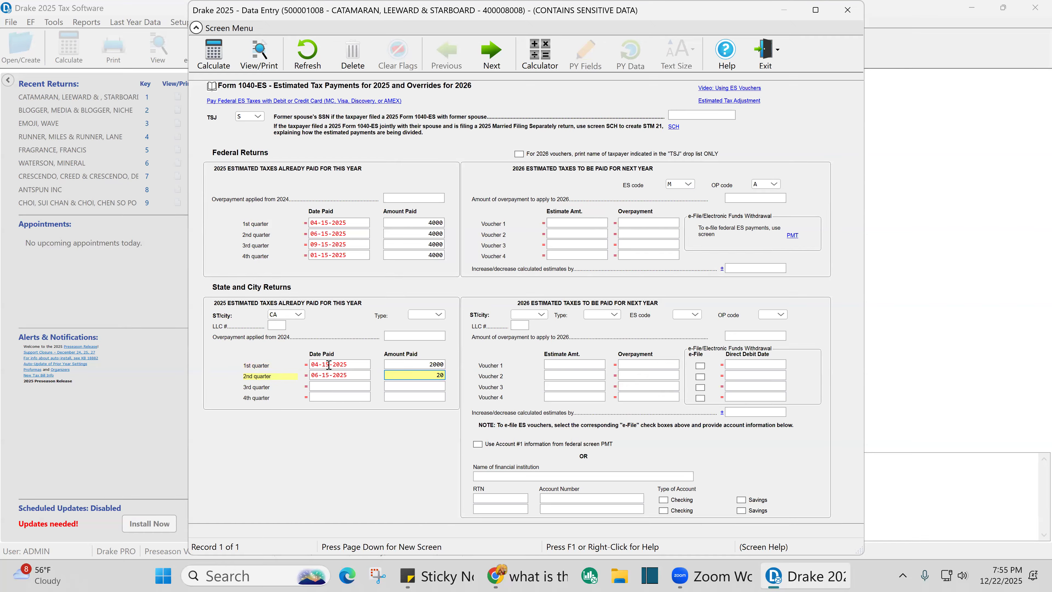
pyautogui.press('Tab')
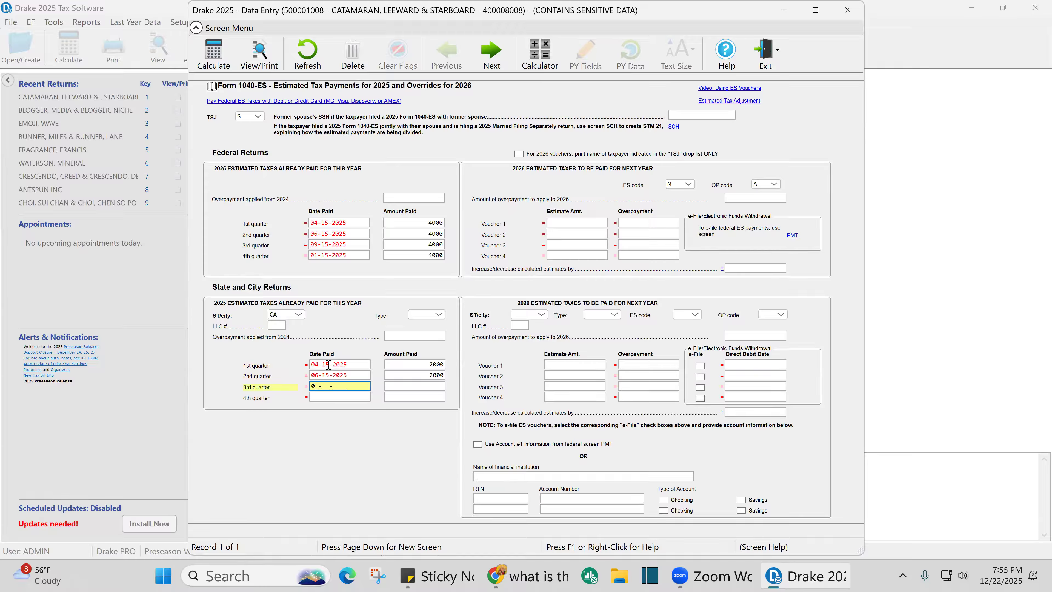
pyautogui.write('09-15-2025')
pyautogui.press('Tab')
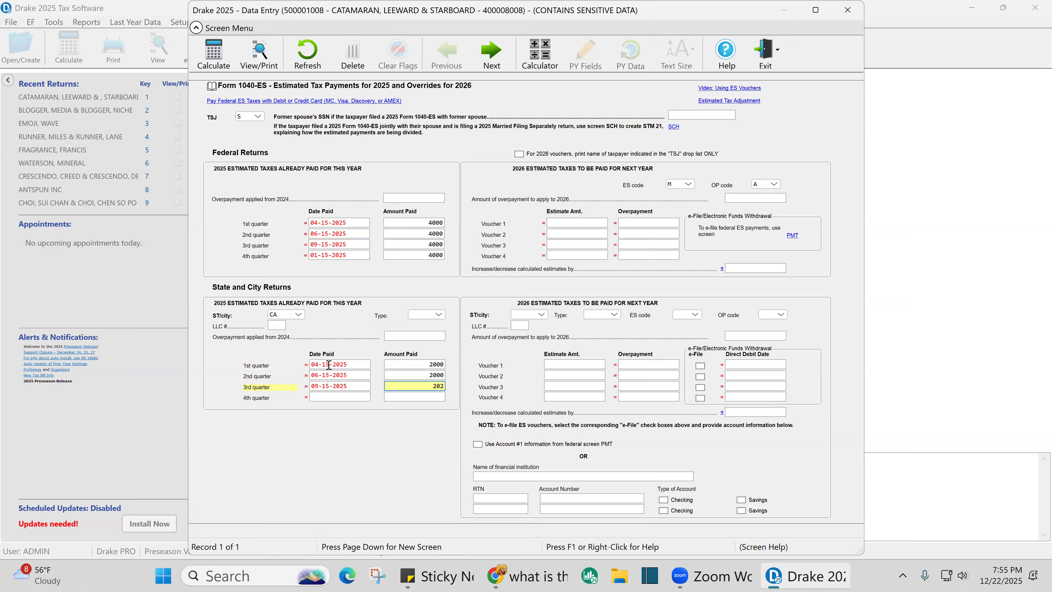
pyautogui.press('Tab')
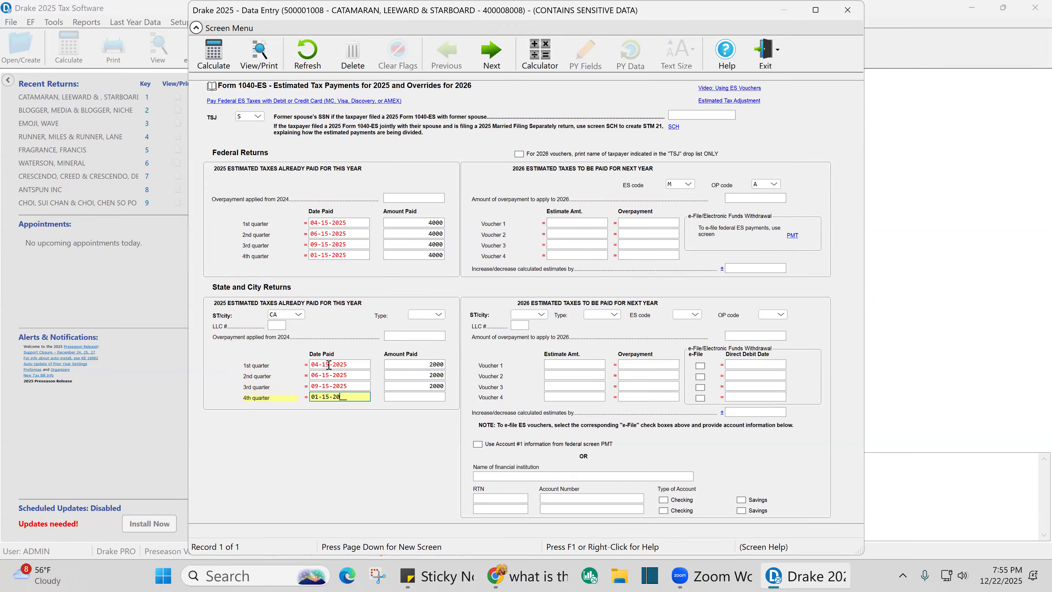
pyautogui.press('Tab')
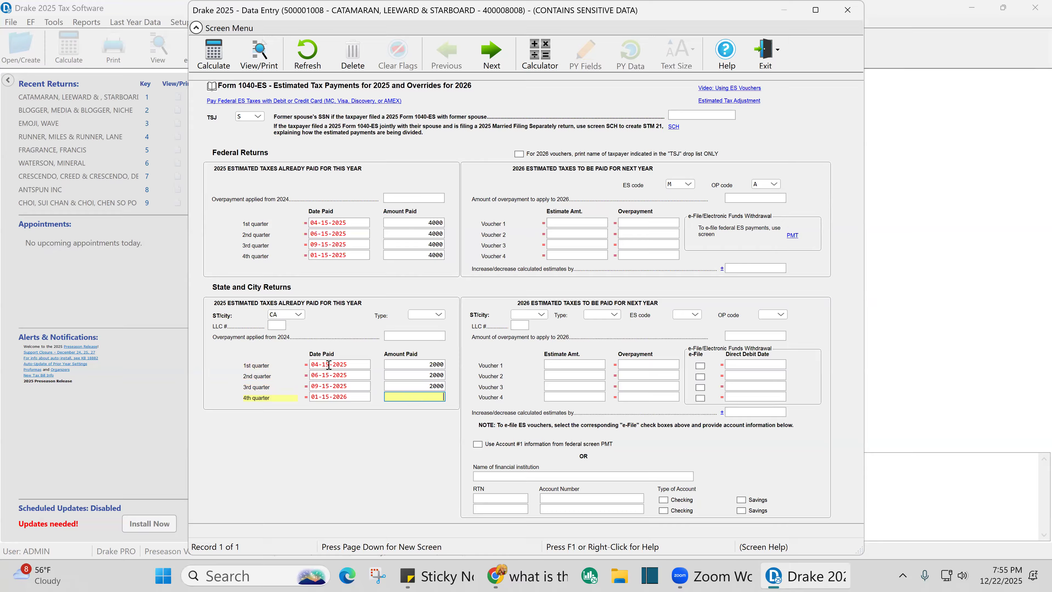
pyautogui.press('Tab')
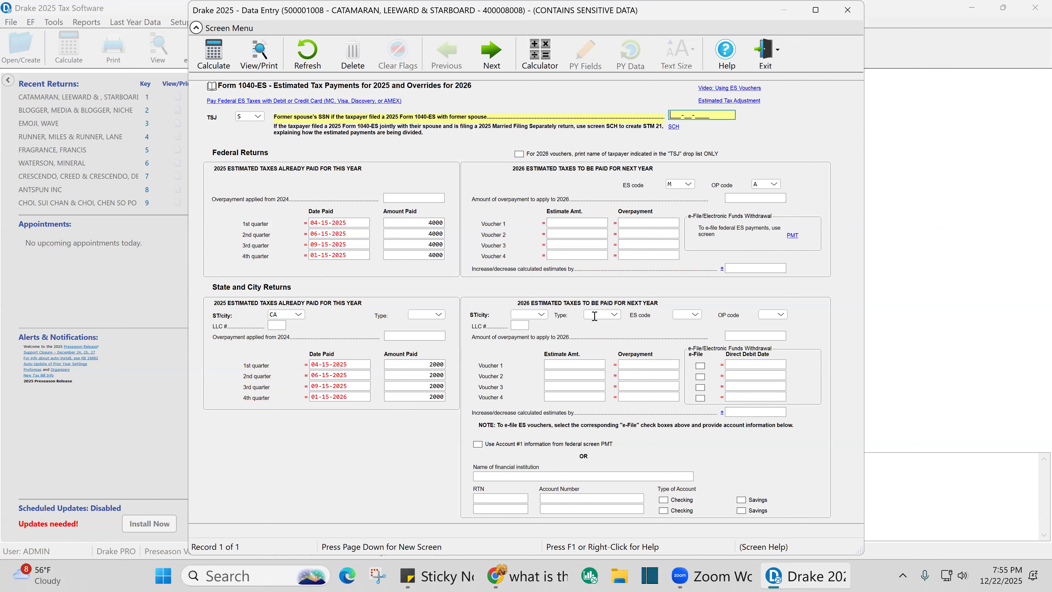
# Set the 2026 state vouchers to CA income tax and close the estimated payments screen.
pyautogui.click(541, 315)
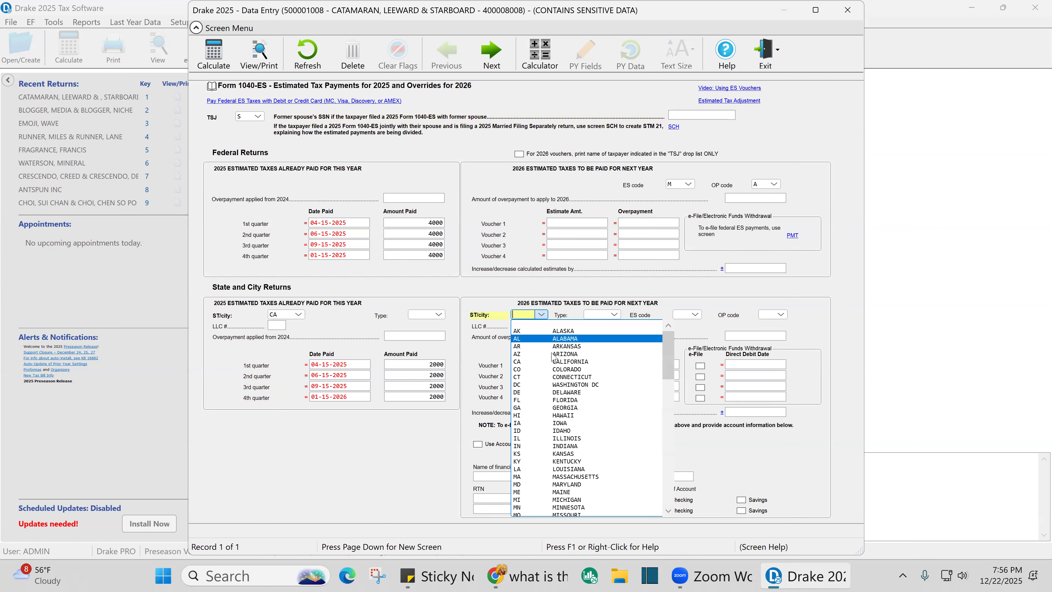
pyautogui.click(559, 363)
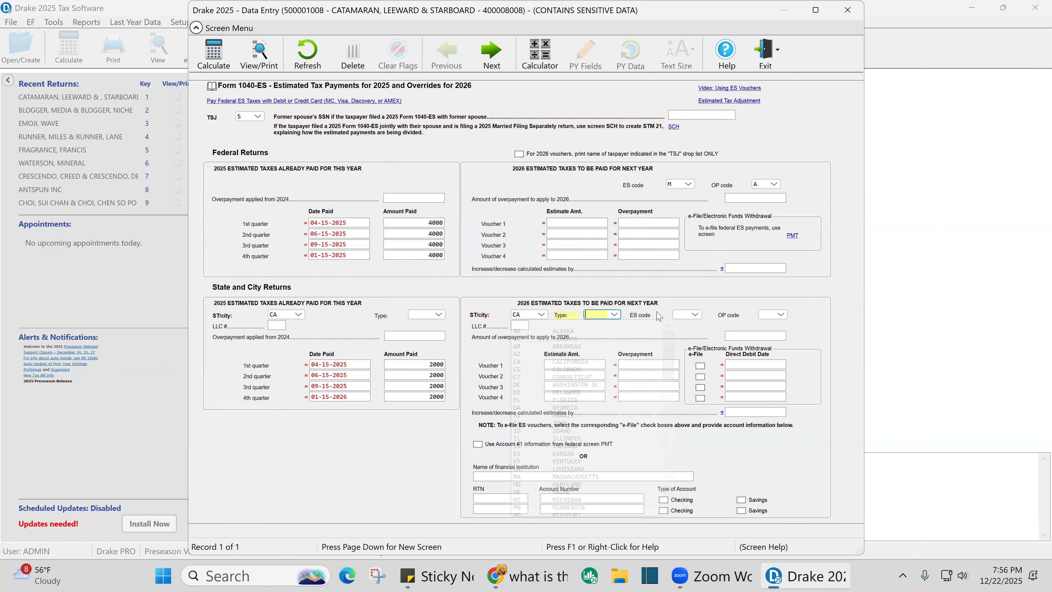
pyautogui.click(613, 315)
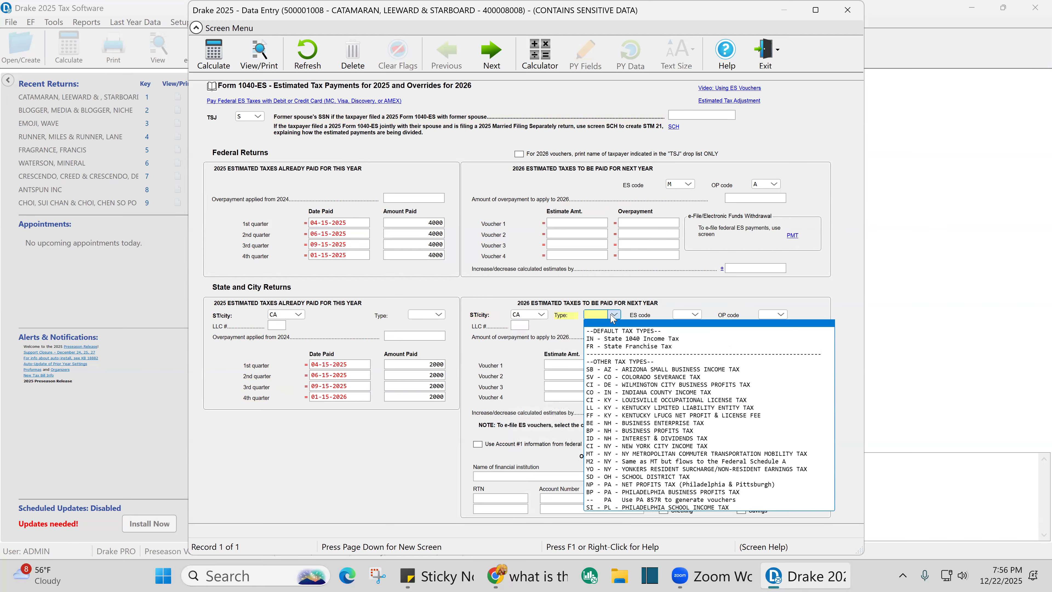
pyautogui.click(625, 339)
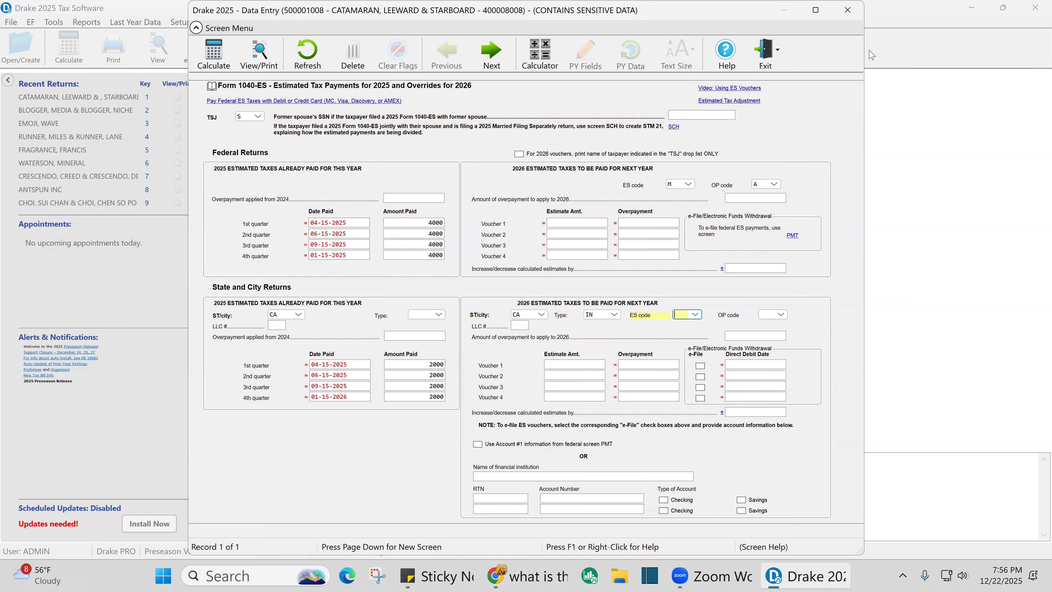
pyautogui.click(848, 10)
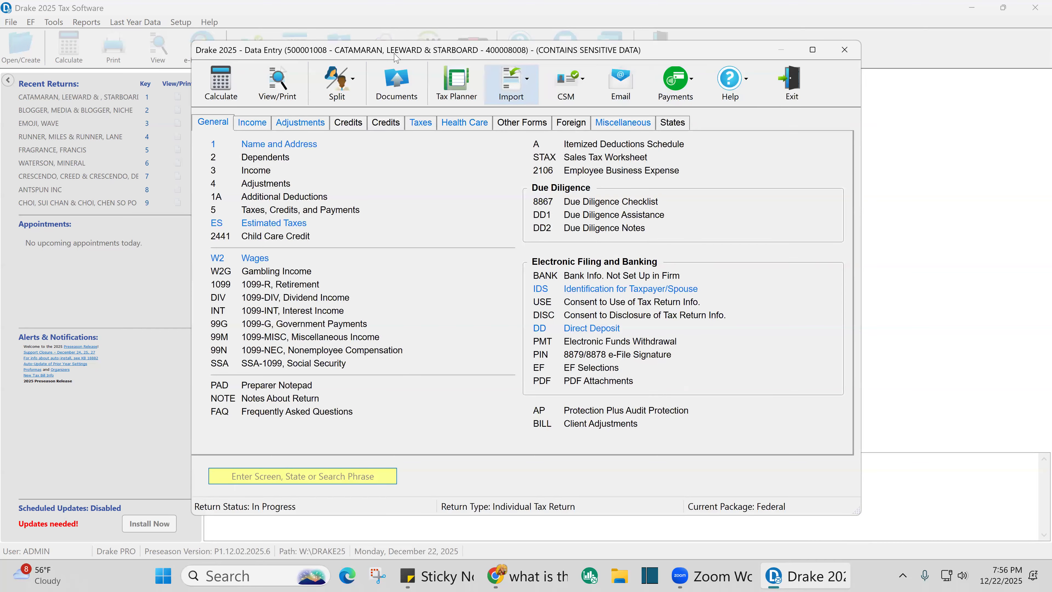
# Calculate the return, dismiss the CA state error report, and scroll Form 1040 to the payment lines.
pyautogui.click(276, 84)
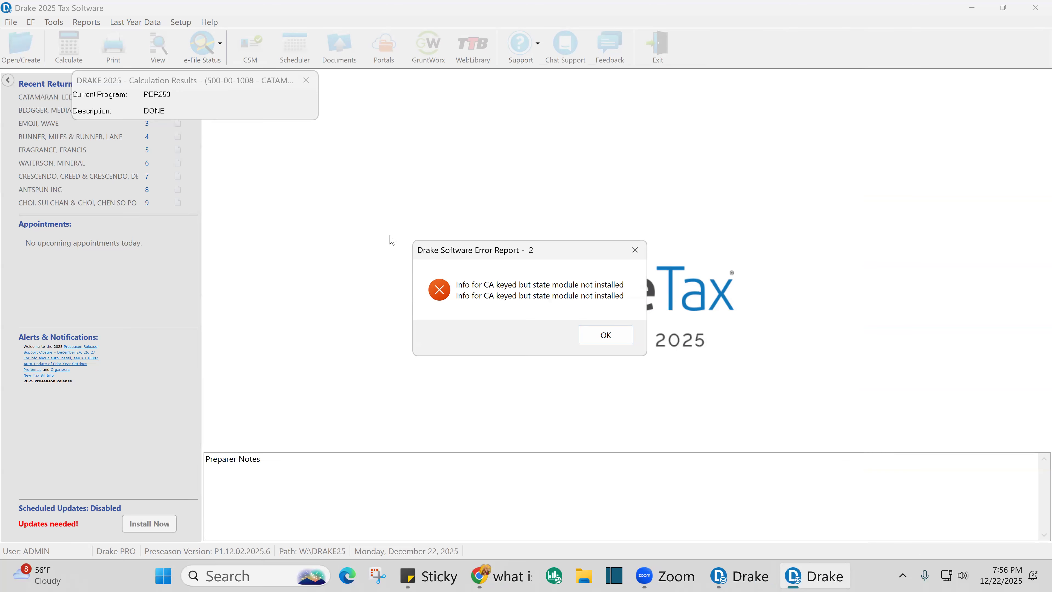
pyautogui.click(606, 336)
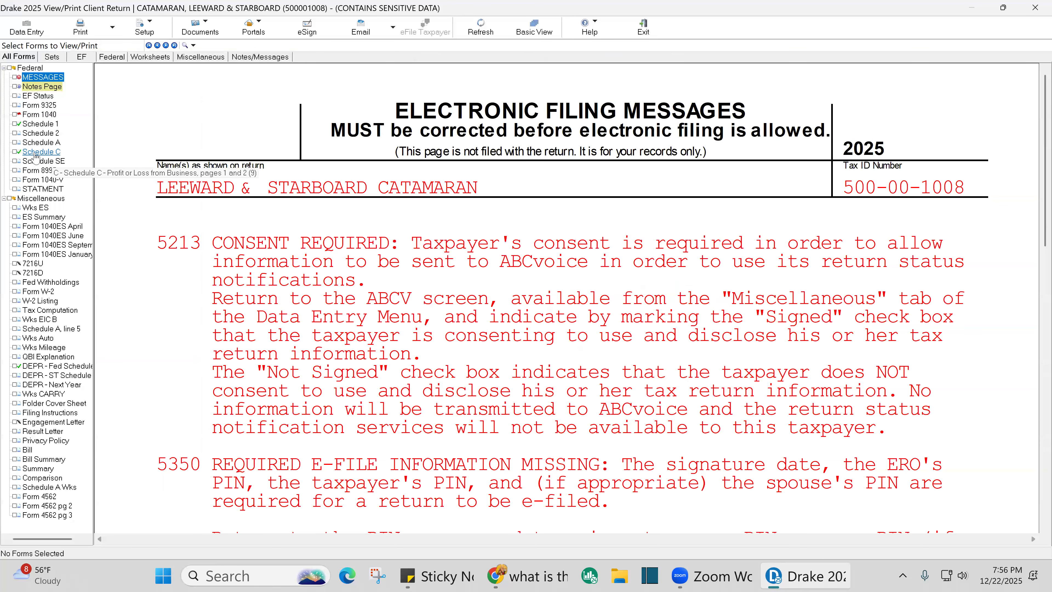
pyautogui.click(55, 116)
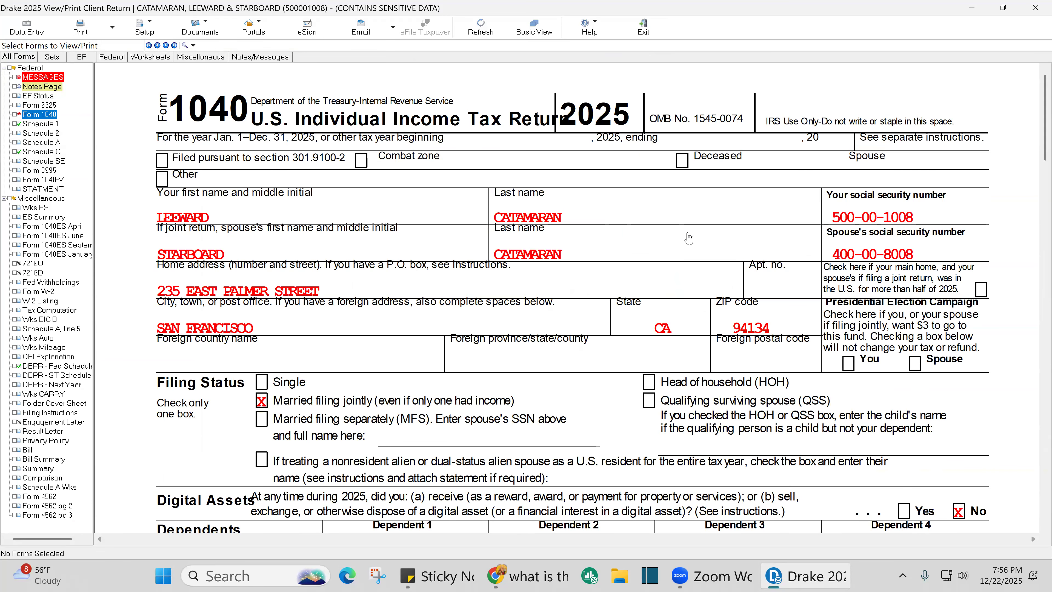
pyautogui.scroll(-6, 843, 344)
pyautogui.scroll(-15, 843, 349)
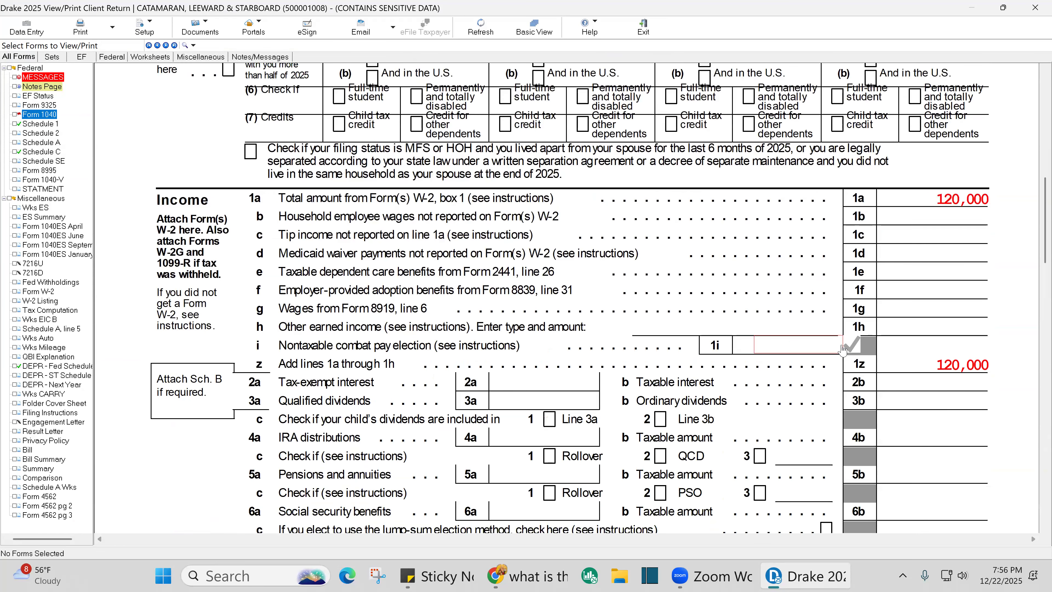
pyautogui.scroll(-3, 953, 364)
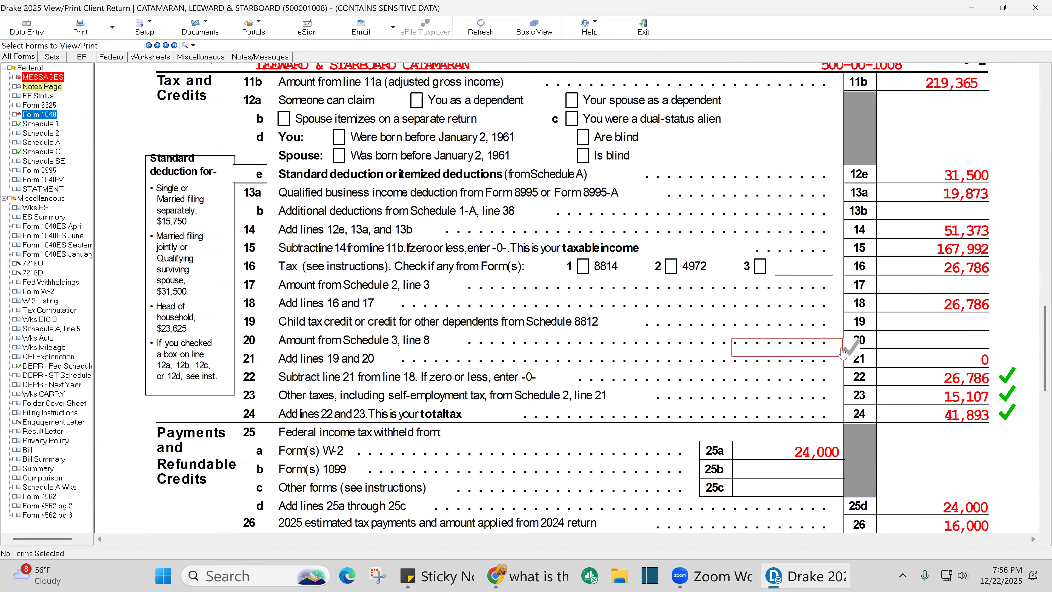
pyautogui.scroll(-4, 994, 348)
# Tick-mark line 26 estimated payments, 25a withholding, 33 total payments and the 1,893 owed.
pyautogui.click(996, 339)
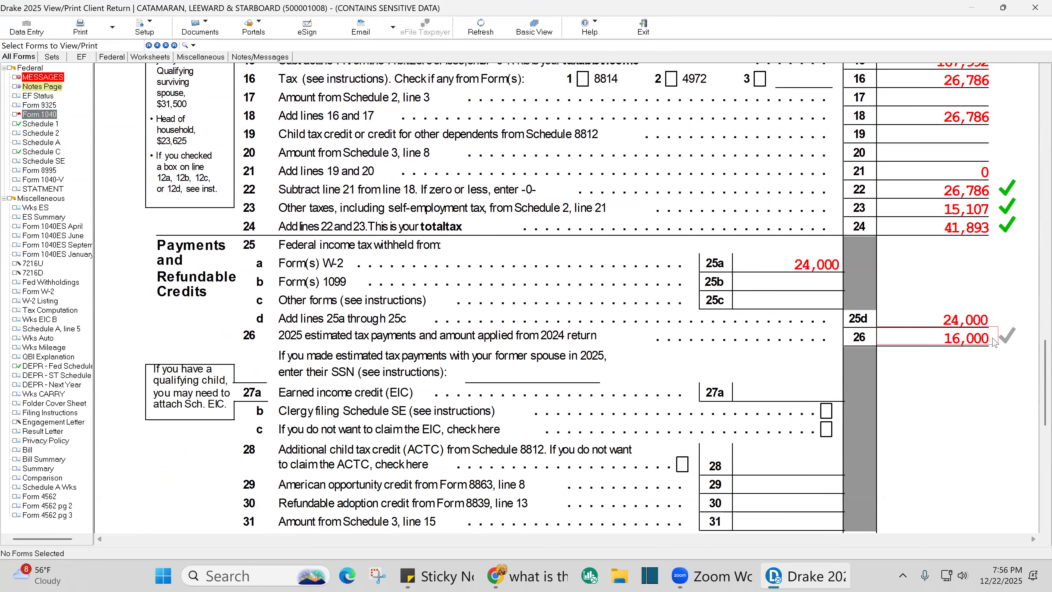
pyautogui.click(833, 270)
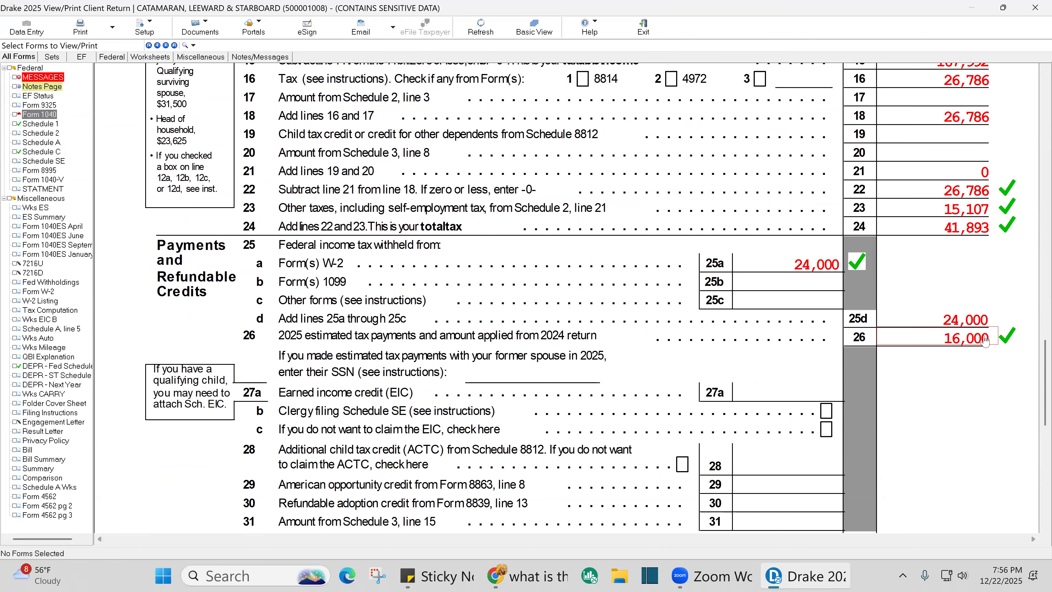
pyautogui.scroll(-5, 985, 340)
pyautogui.click(980, 329)
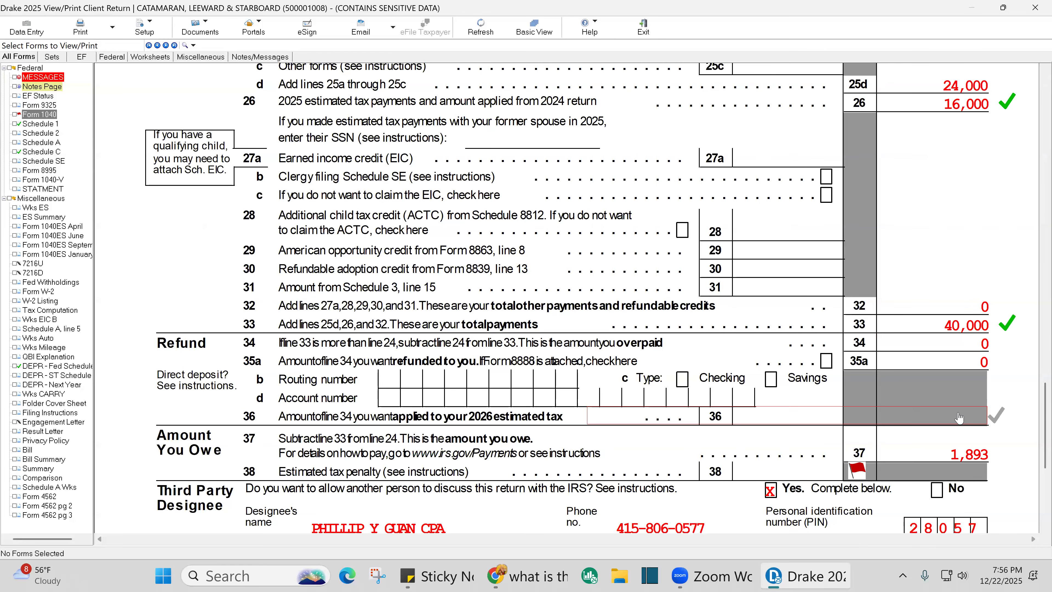
pyautogui.scroll(3, 970, 356)
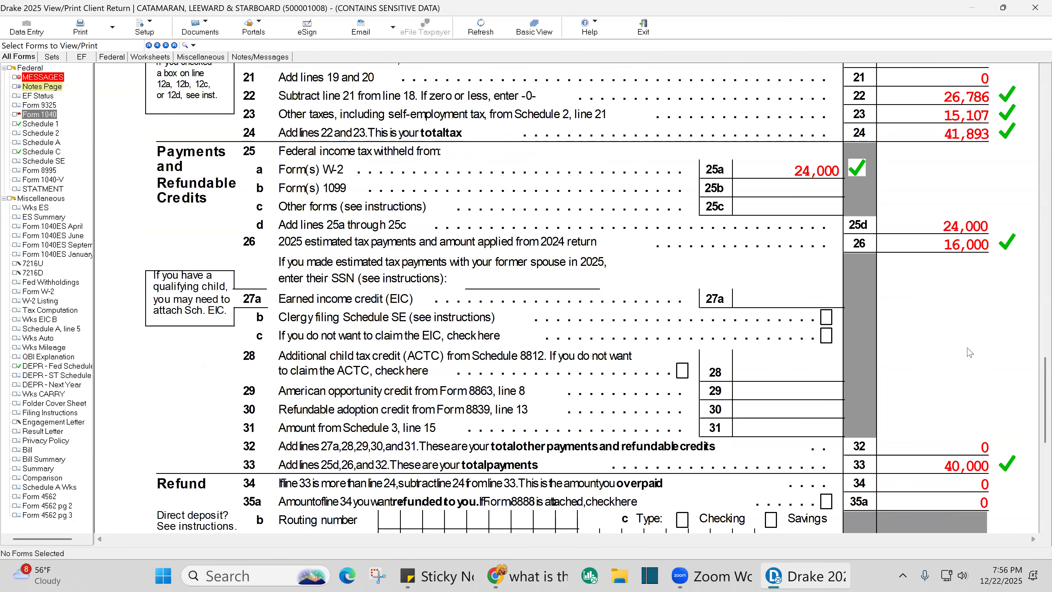
pyautogui.scroll(-3, 970, 352)
pyautogui.click(986, 461)
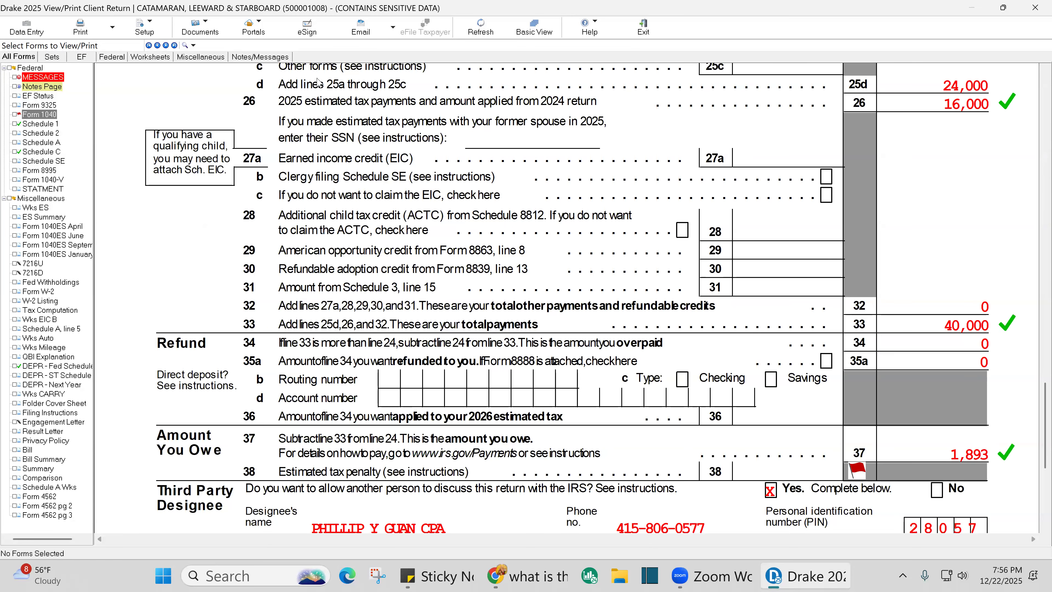
# On the ES Estimated Taxes screen, enter 5000 as each federal quarter's amount paid.
pyautogui.click(24, 29)
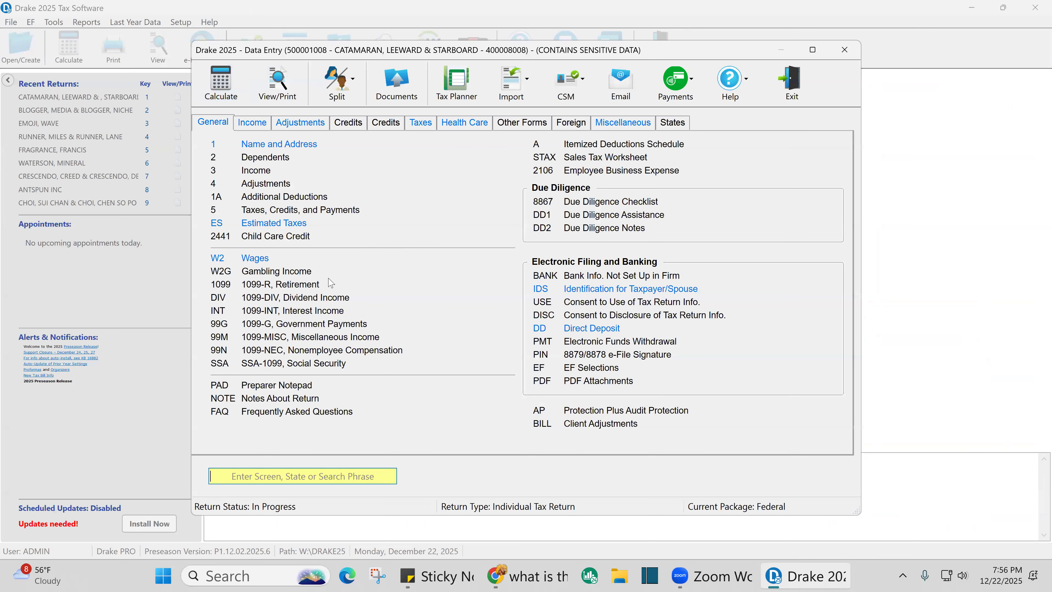
pyautogui.click(264, 226)
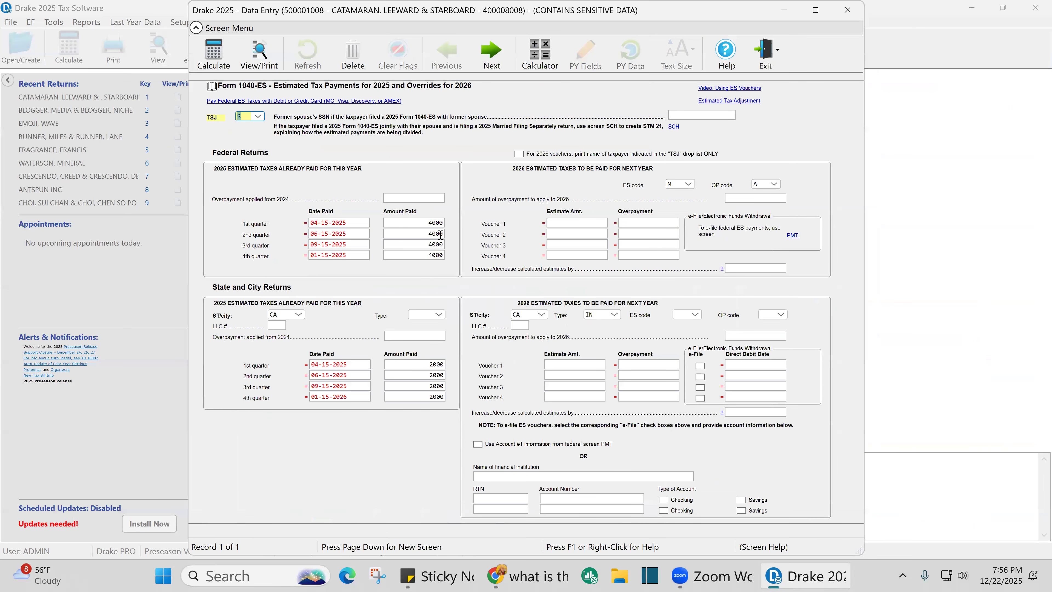
pyautogui.click(419, 221)
pyautogui.write('50')
pyautogui.press('Tab')
pyautogui.press('Tab')
pyautogui.write('50')
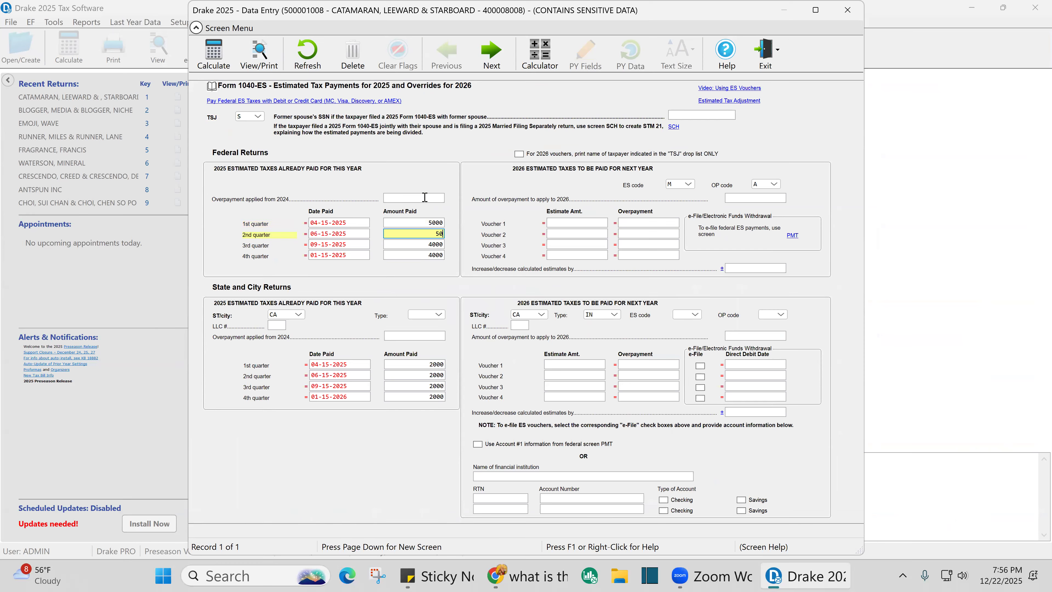
pyautogui.press('Tab')
pyautogui.press('Tab')
pyautogui.write('5')
pyautogui.press('Tab')
pyautogui.press('Tab')
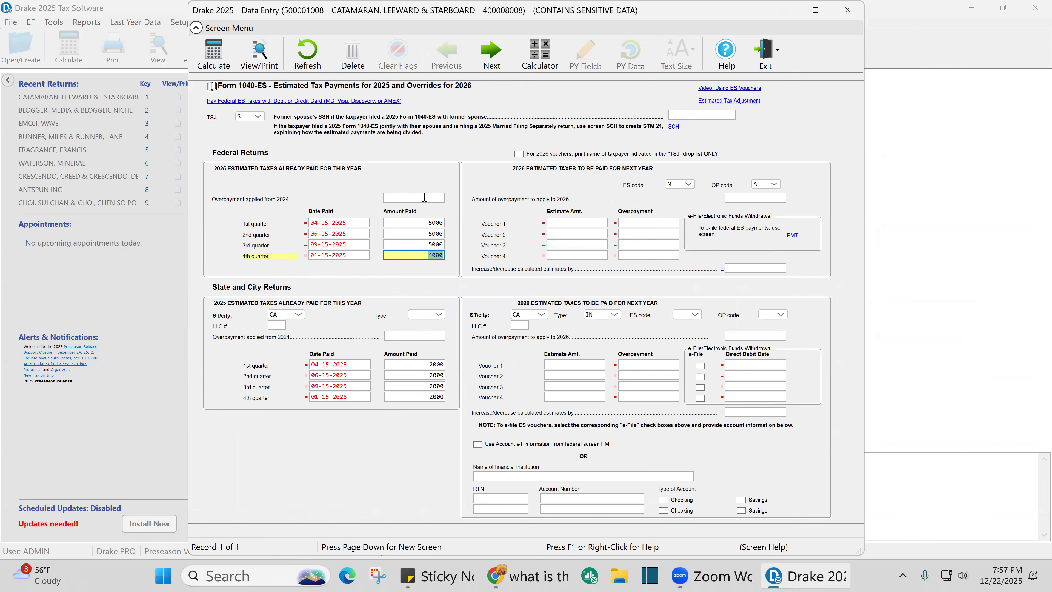
pyautogui.write('50')
pyautogui.press('Tab')
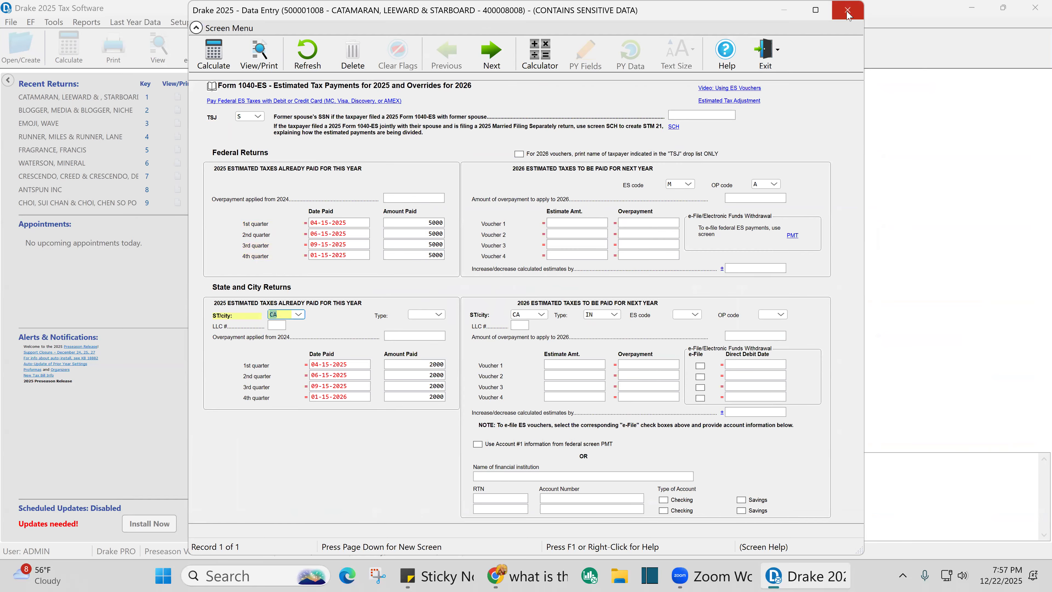
# Leave data entry to recalculate the return and dismiss the CA state error report.
pyautogui.press('Escape')
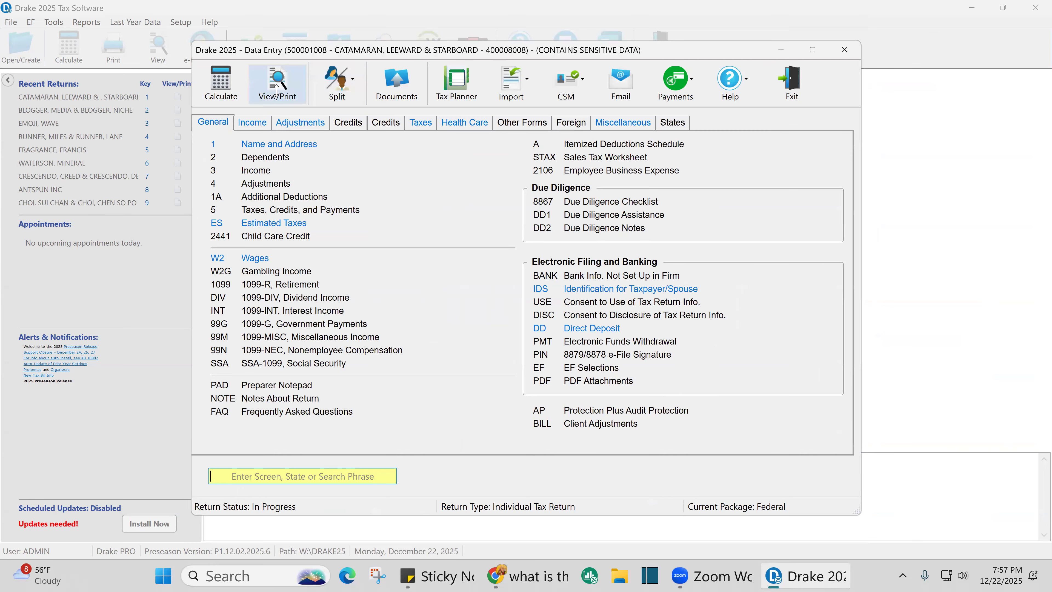
pyautogui.press('Escape')
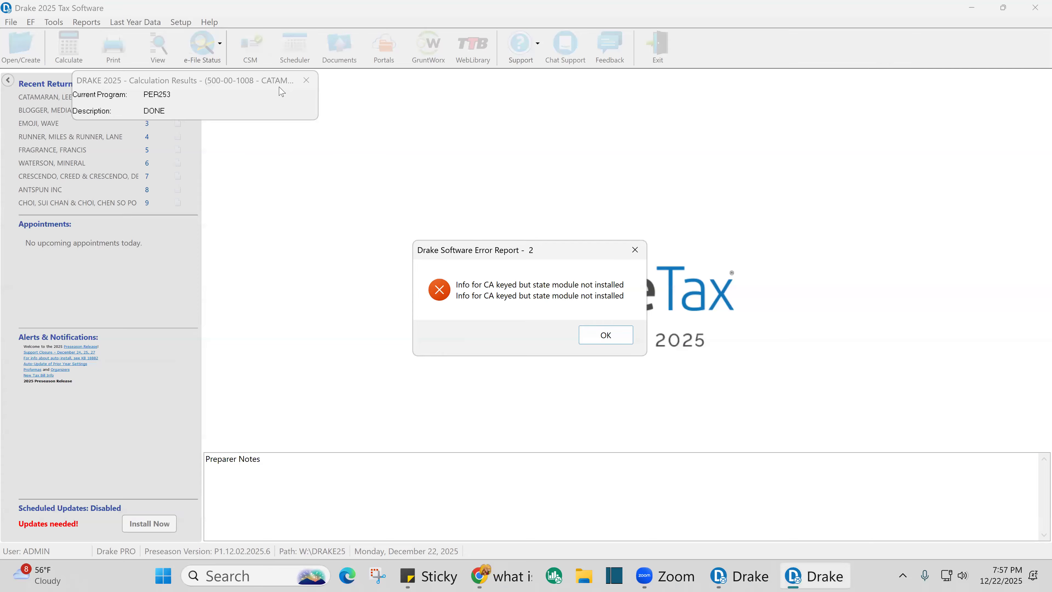
pyautogui.click(614, 343)
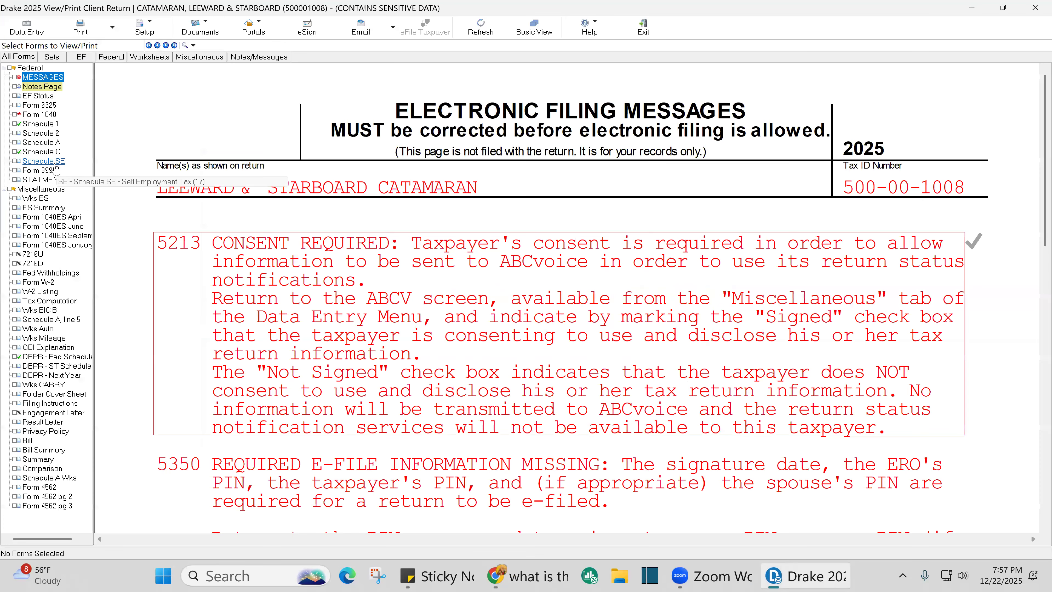
# On Form 1040, tick-mark the 2,107 overpayment on lines 34 and 36, clearing line 33's flag.
pyautogui.click(61, 151)
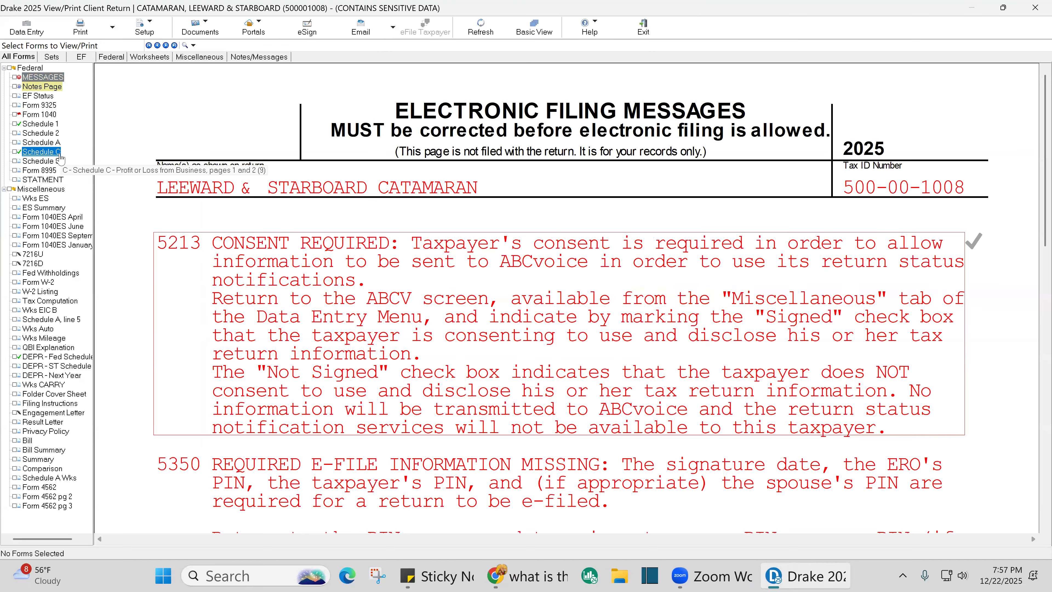
pyautogui.click(49, 115)
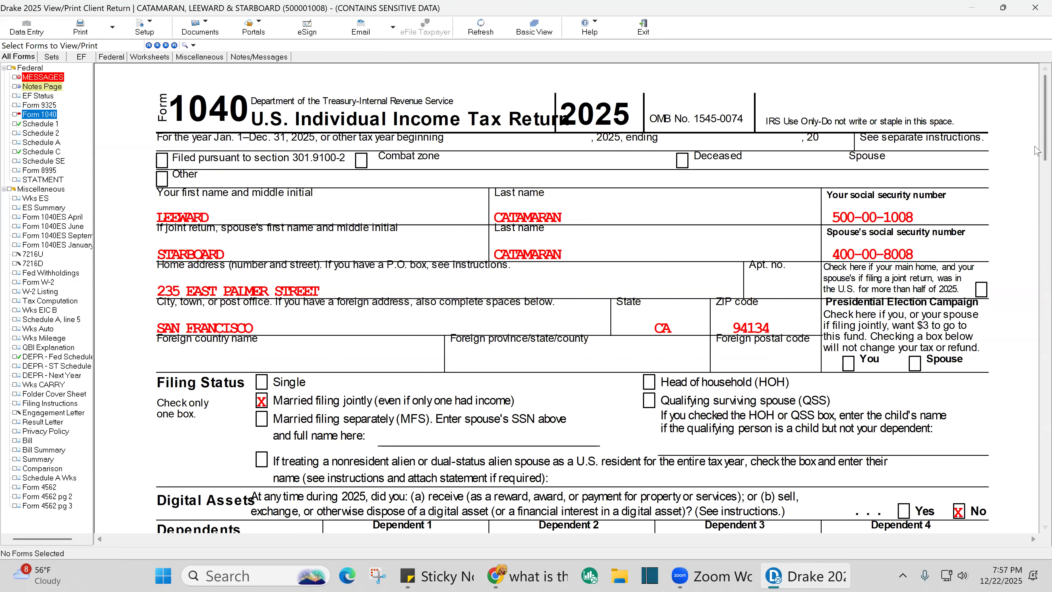
pyautogui.moveTo(1036, 147); pyautogui.dragTo(1030, 452)
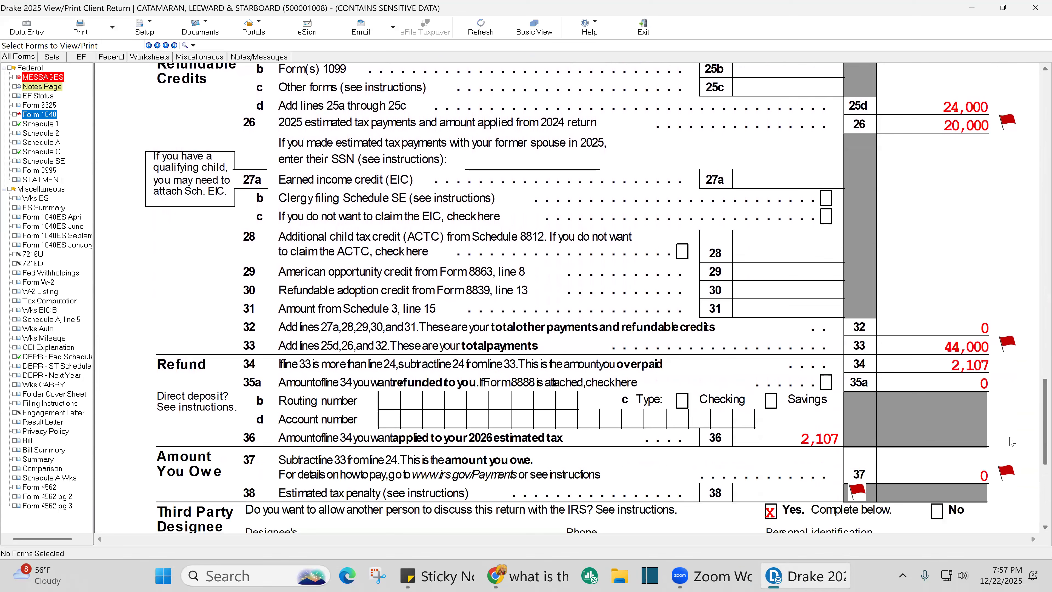
pyautogui.click(989, 358)
pyautogui.click(994, 347)
pyautogui.click(837, 441)
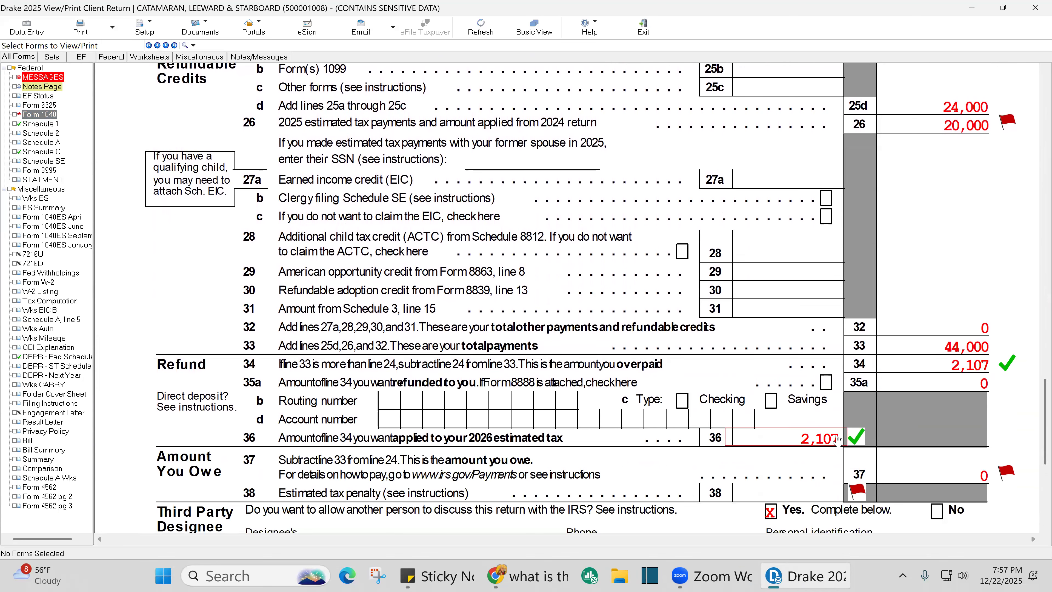
# In the Summary of Estimates, tick-mark the 04-15-2026, 06-15-2026, 09-15-2026 and 01-15-2027 installments.
pyautogui.click(47, 208)
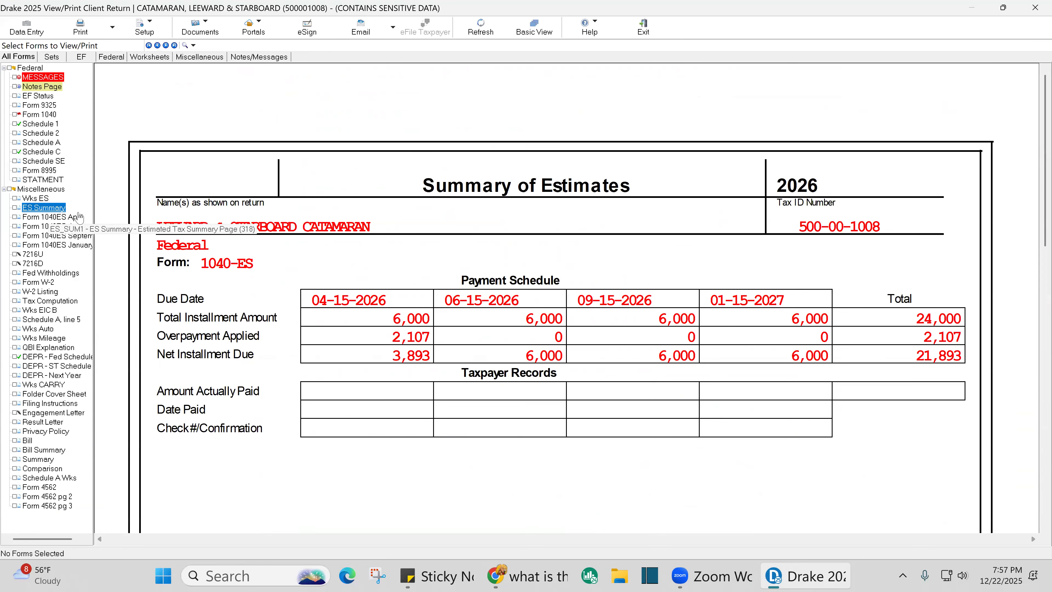
pyautogui.click(417, 320)
pyautogui.click(538, 322)
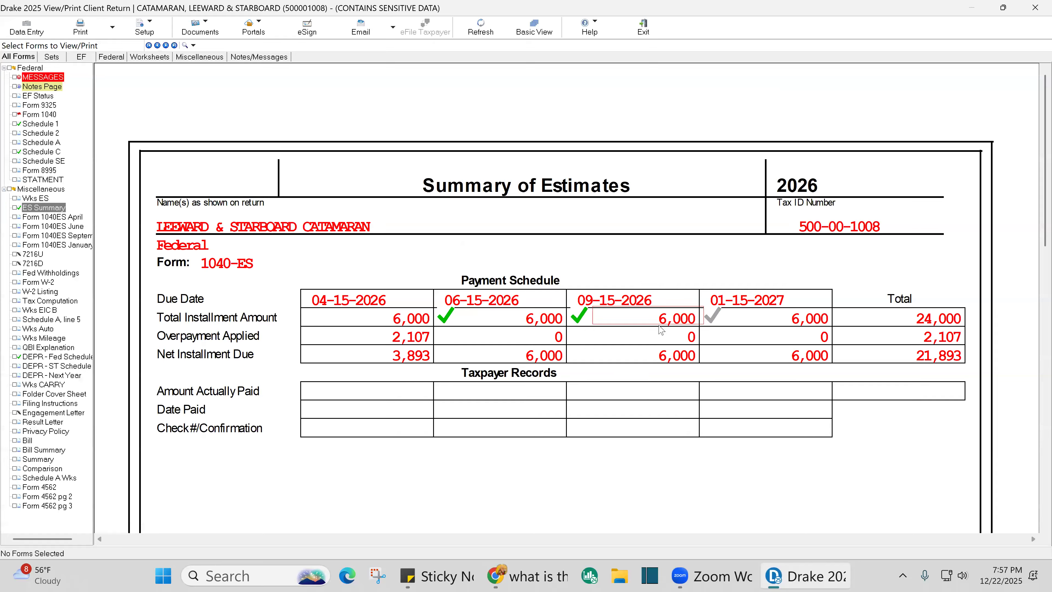
pyautogui.click(684, 325)
pyautogui.click(793, 325)
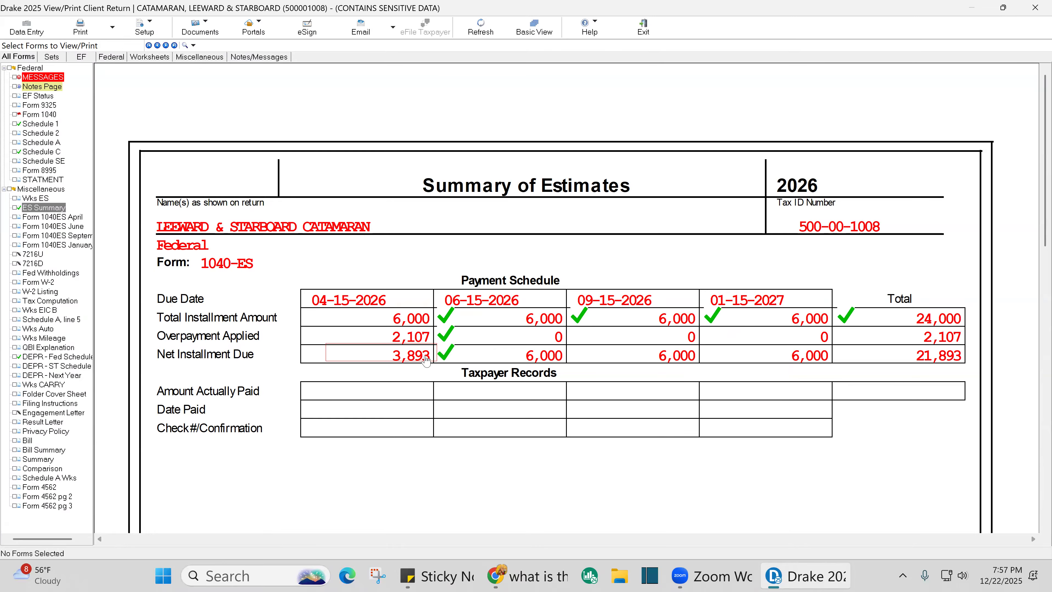
pyautogui.scroll(-3, 616, 375)
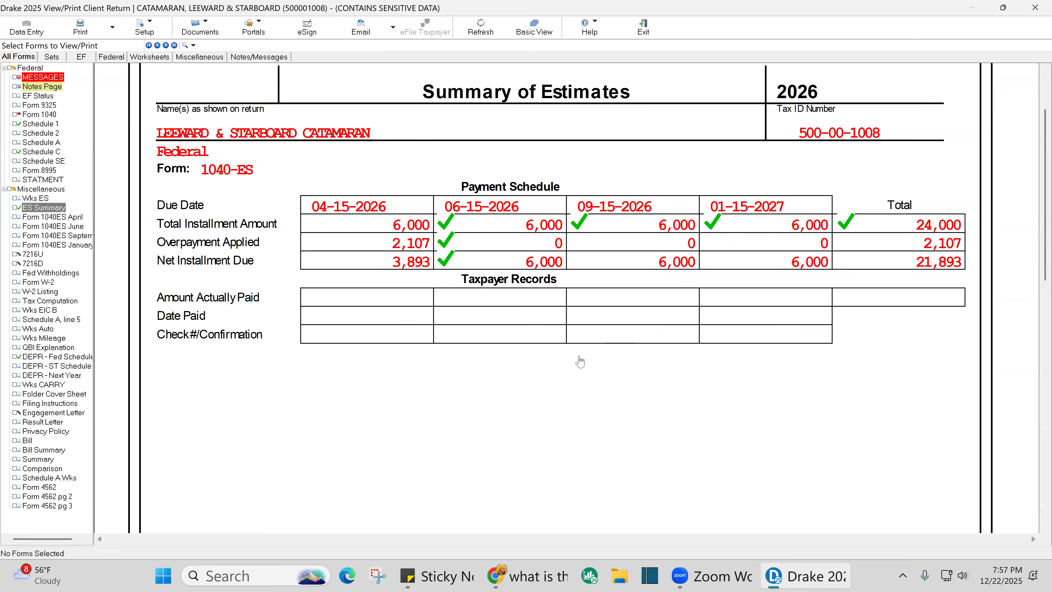
pyautogui.click(35, 116)
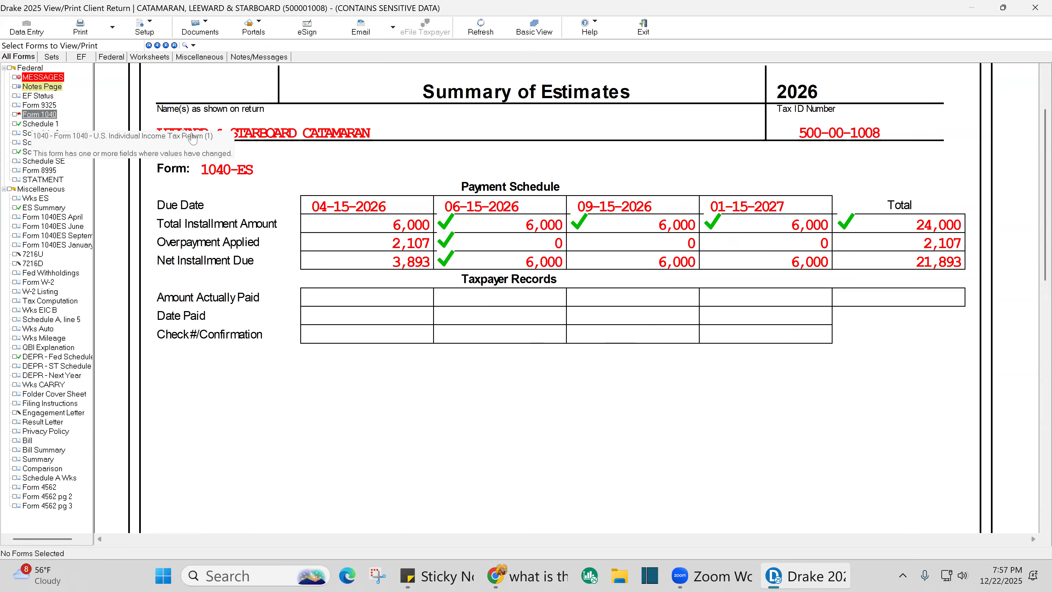
# Tick-mark the taxpayer and spouse names and SSNs, home address, and married filing jointly status.
pyautogui.click(418, 214)
pyautogui.click(509, 217)
pyautogui.click(859, 220)
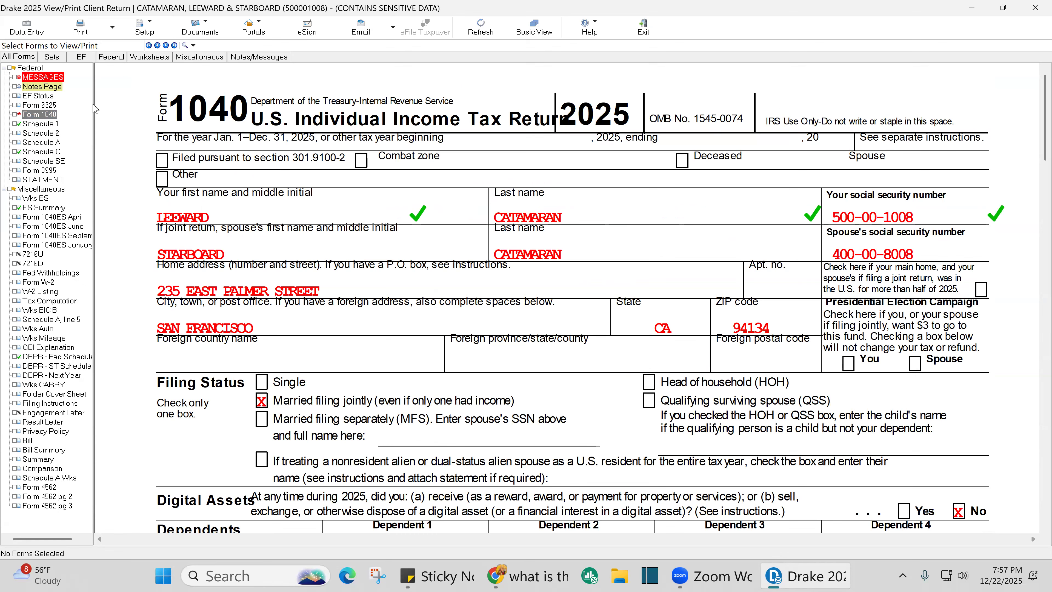
pyautogui.click(274, 255)
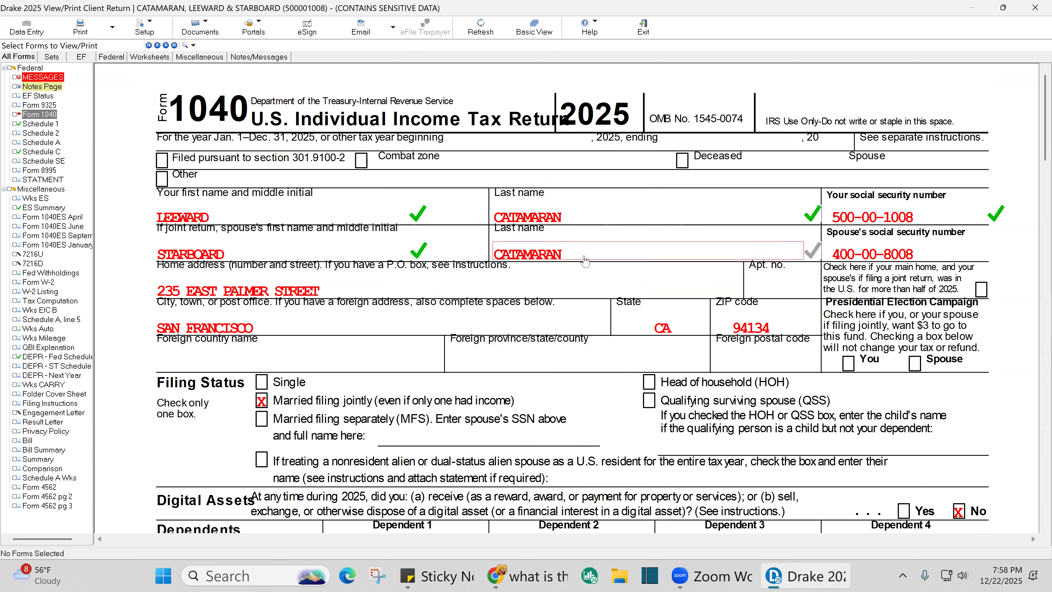
pyautogui.click(586, 258)
pyautogui.click(909, 253)
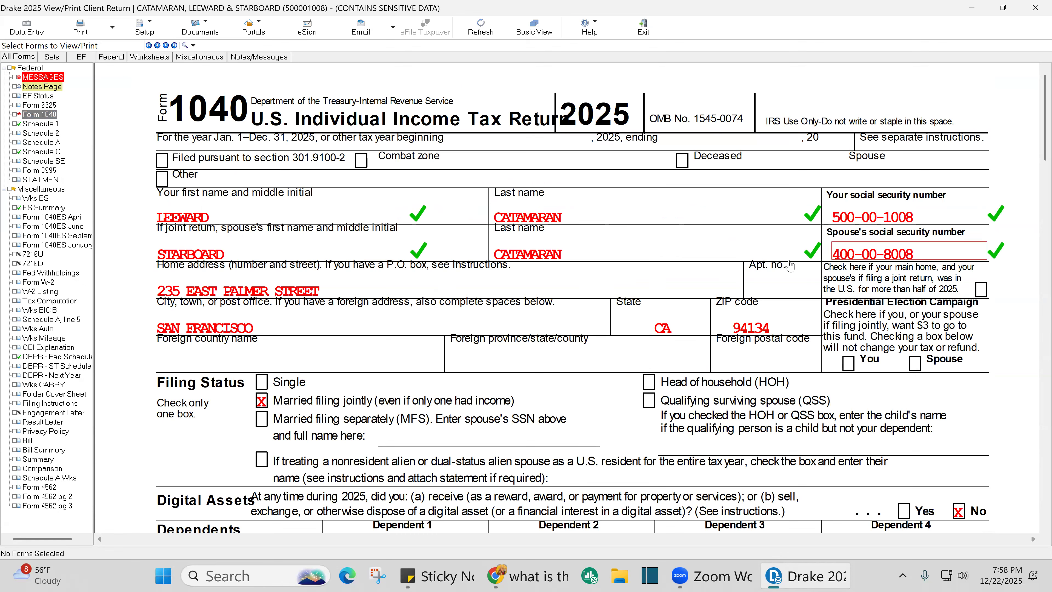
pyautogui.click(341, 298)
pyautogui.click(323, 327)
pyautogui.click(659, 327)
pyautogui.click(750, 328)
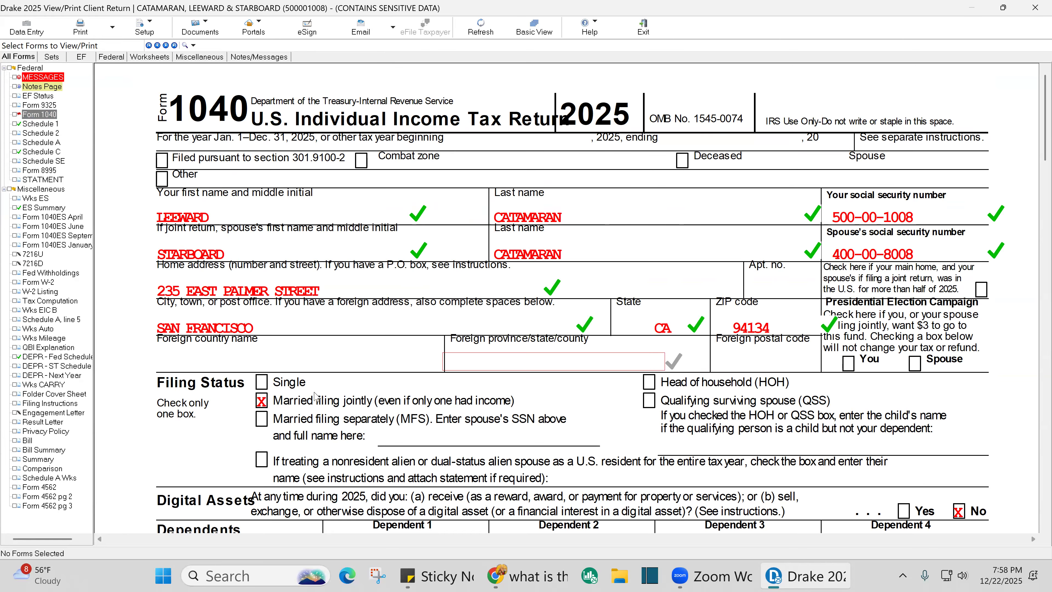
pyautogui.click(261, 402)
# On the W-2, tick-mark the employer and employee address lines and boxes 1–6 (120,000 wages, 24,000 withholding).
pyautogui.scroll(-3, 506, 383)
pyautogui.scroll(-5, 568, 392)
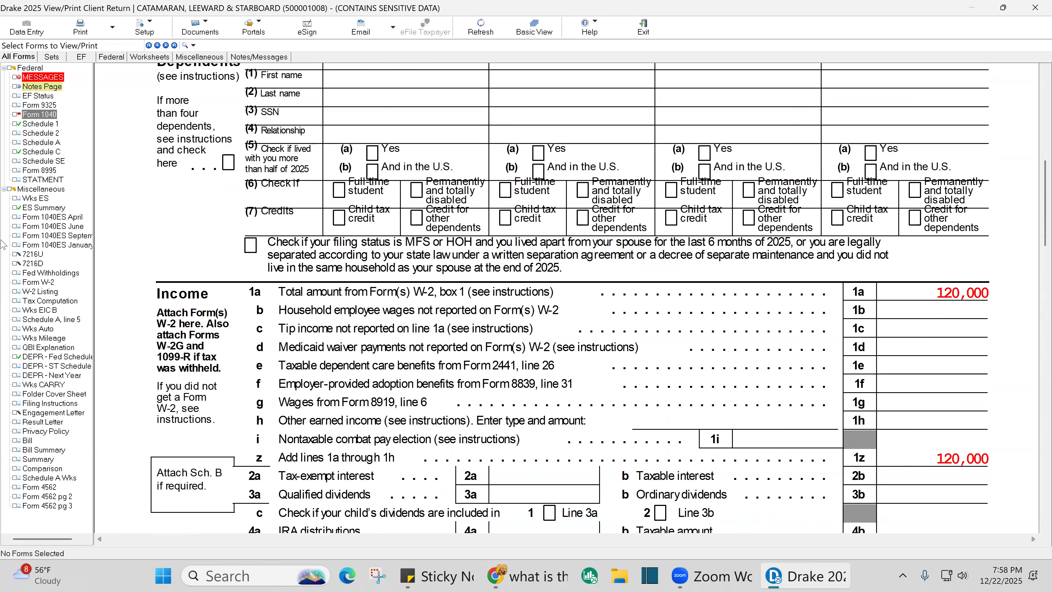
pyautogui.click(41, 282)
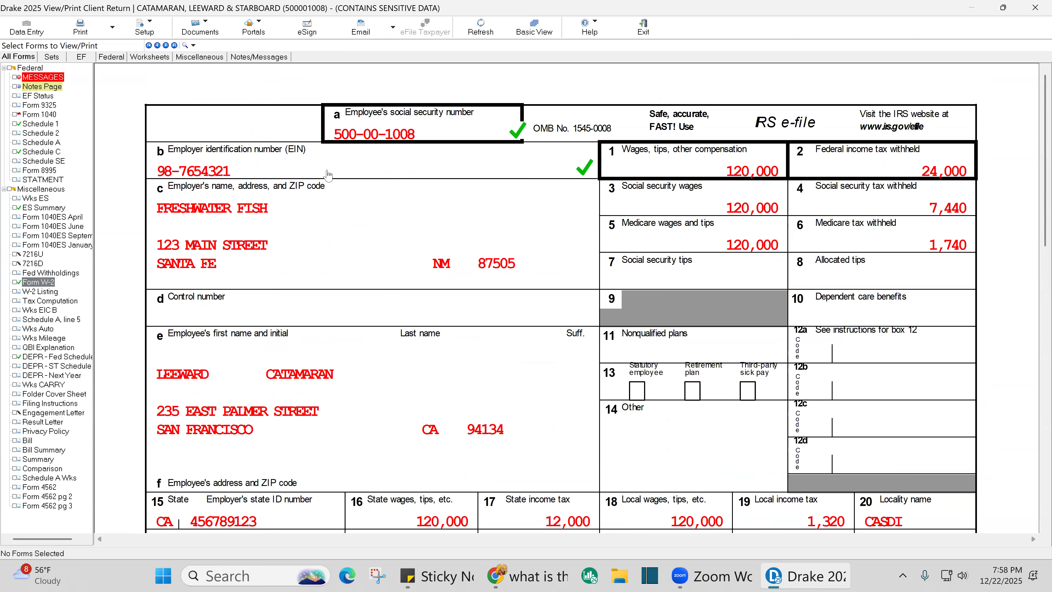
pyautogui.click(504, 227)
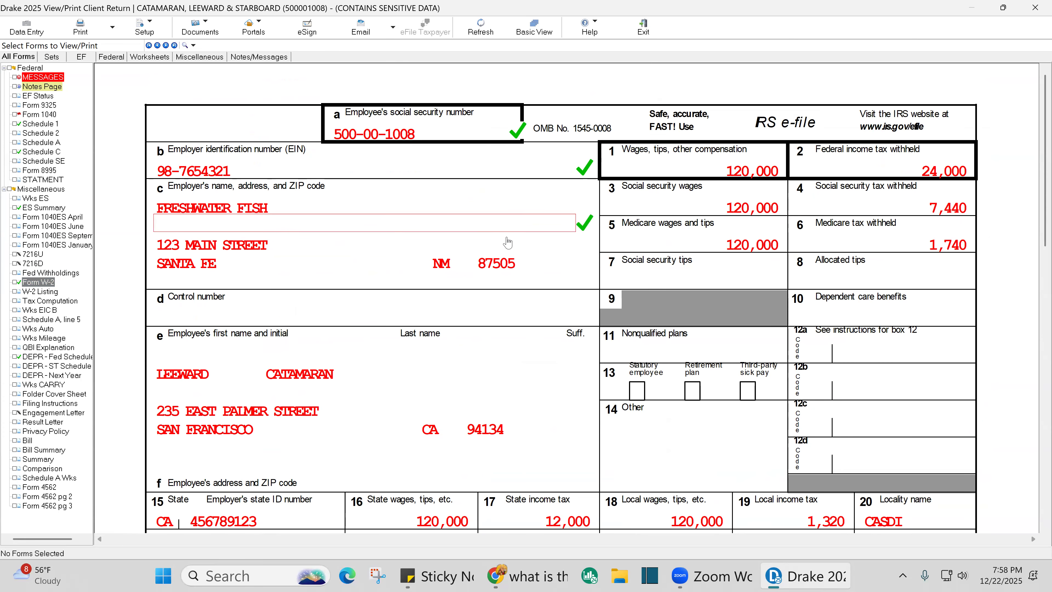
pyautogui.click(509, 266)
pyautogui.click(519, 427)
pyautogui.click(778, 172)
pyautogui.click(876, 176)
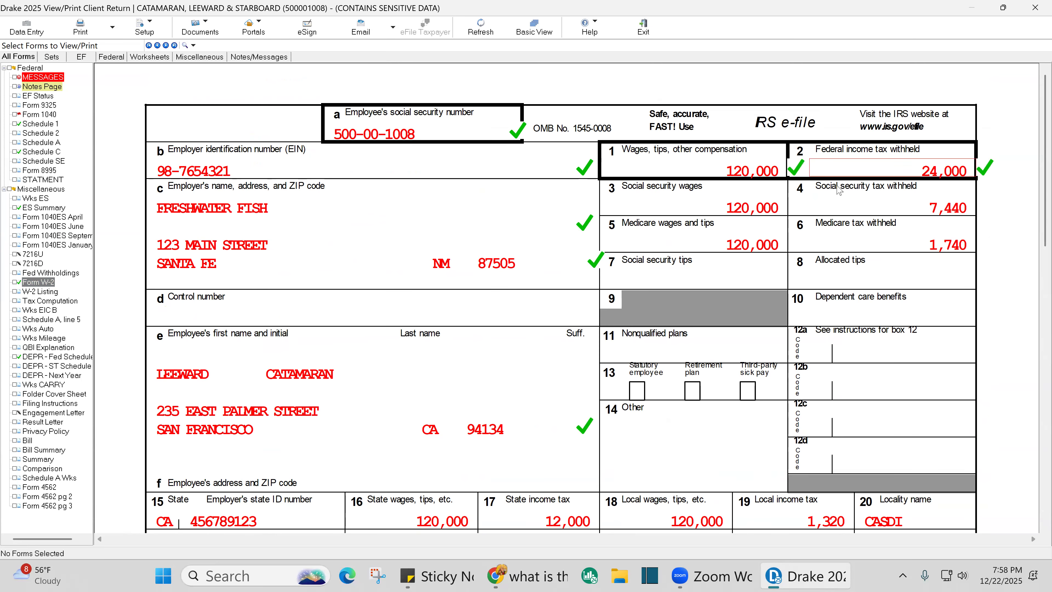
pyautogui.click(773, 211)
pyautogui.click(933, 212)
pyautogui.click(787, 249)
pyautogui.click(937, 248)
# Tick-mark W-2 boxes 16–20: 120,000 state wages, 12,000 state tax, 1,320 local tax, ASDI.
pyautogui.scroll(-3, 680, 337)
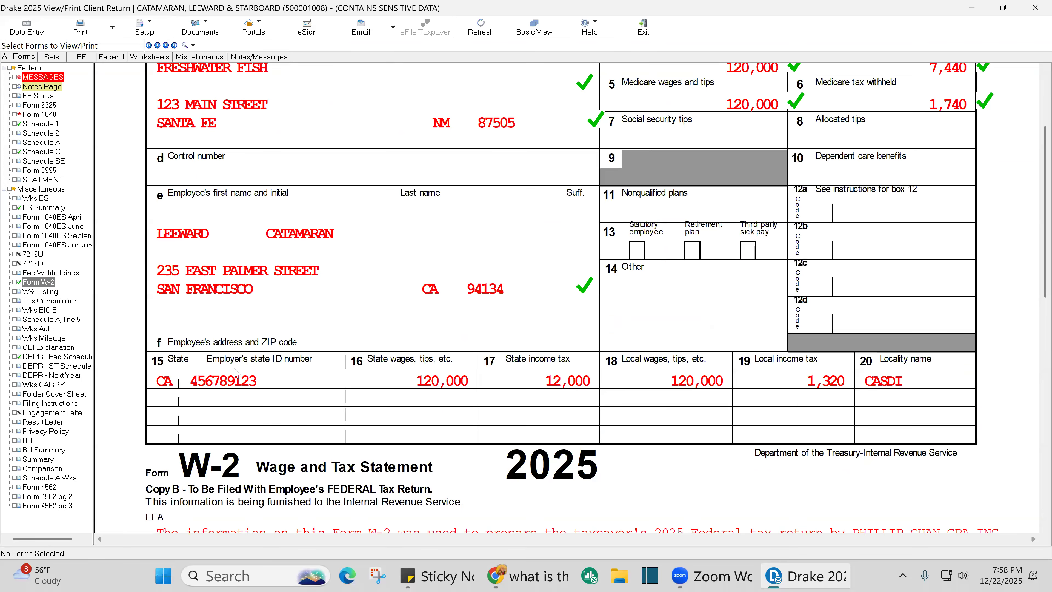
pyautogui.click(373, 377)
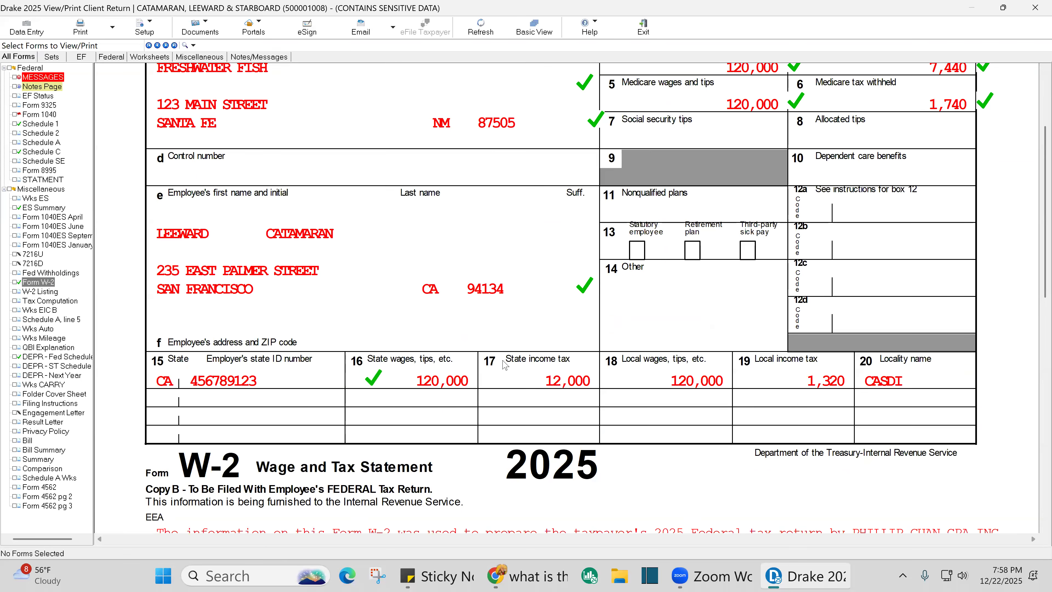
pyautogui.click(484, 377)
pyautogui.click(607, 377)
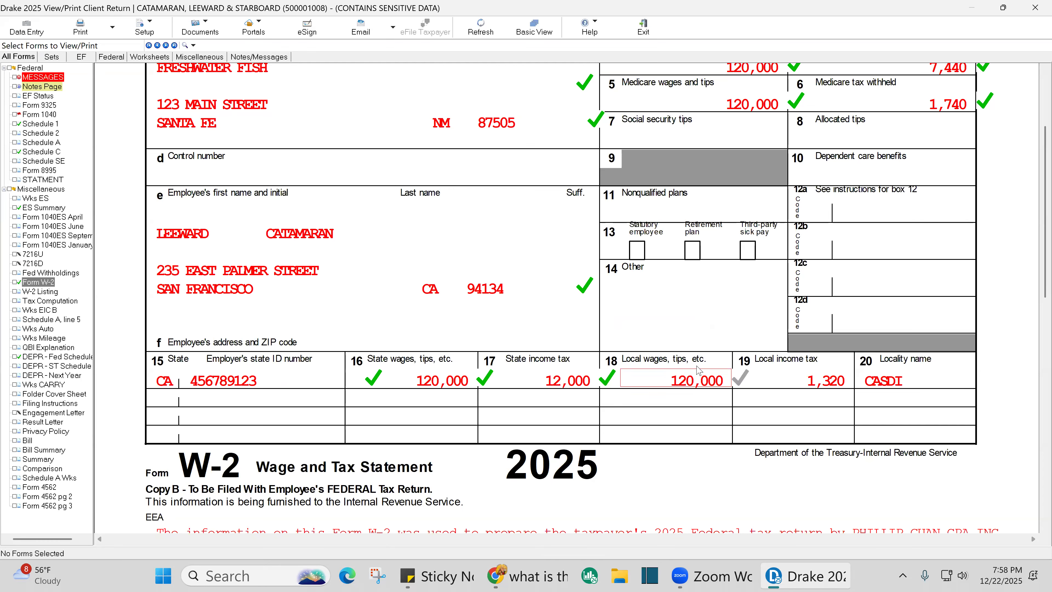
pyautogui.click(738, 379)
pyautogui.click(867, 391)
pyautogui.click(897, 383)
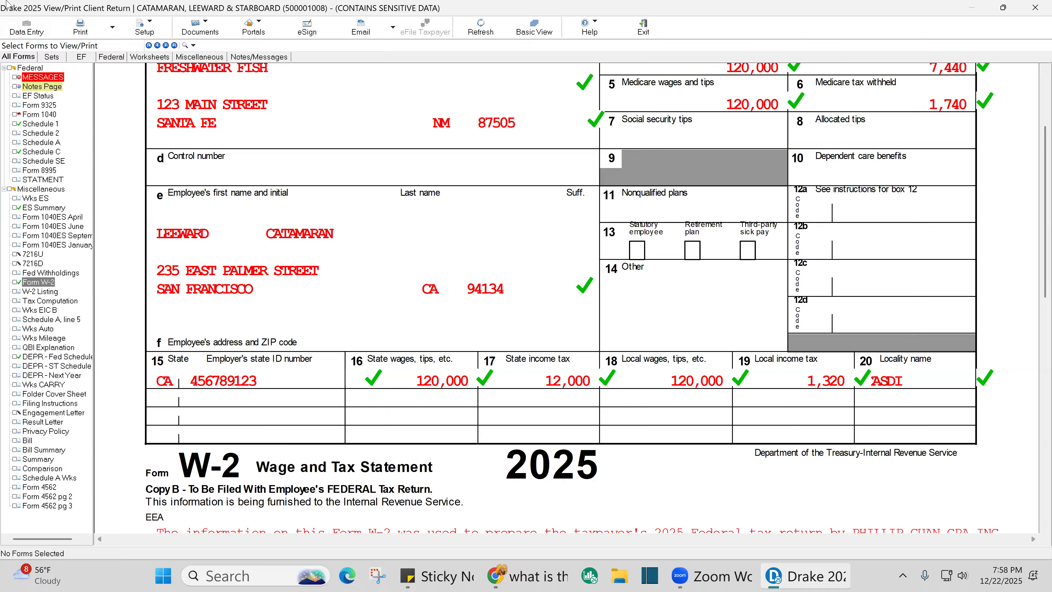
# Review Schedule C, then return to the data entry menu.
pyautogui.click(41, 152)
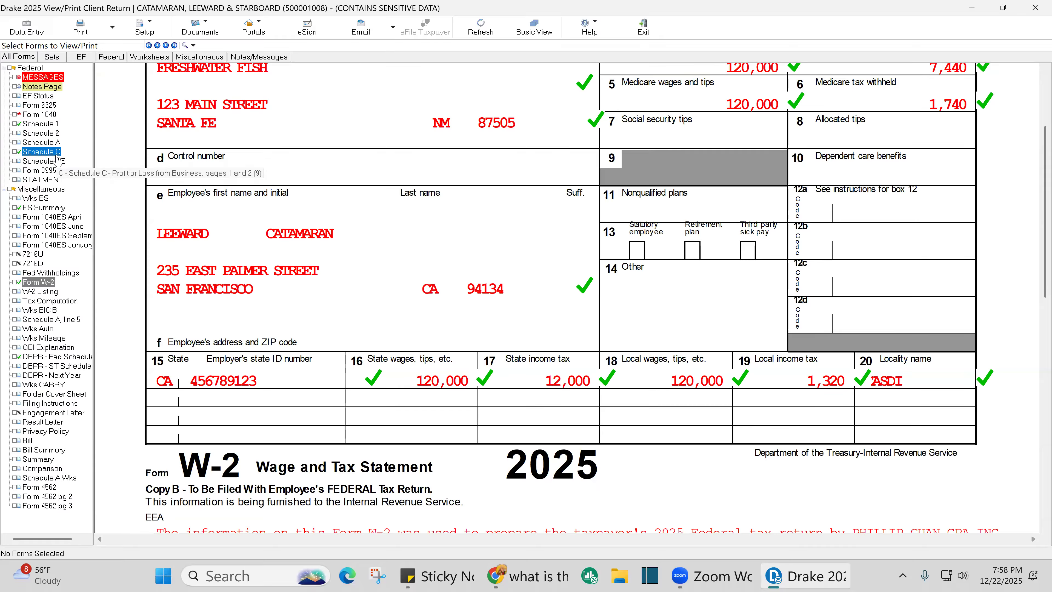
pyautogui.click(659, 328)
pyautogui.scroll(-12, 661, 332)
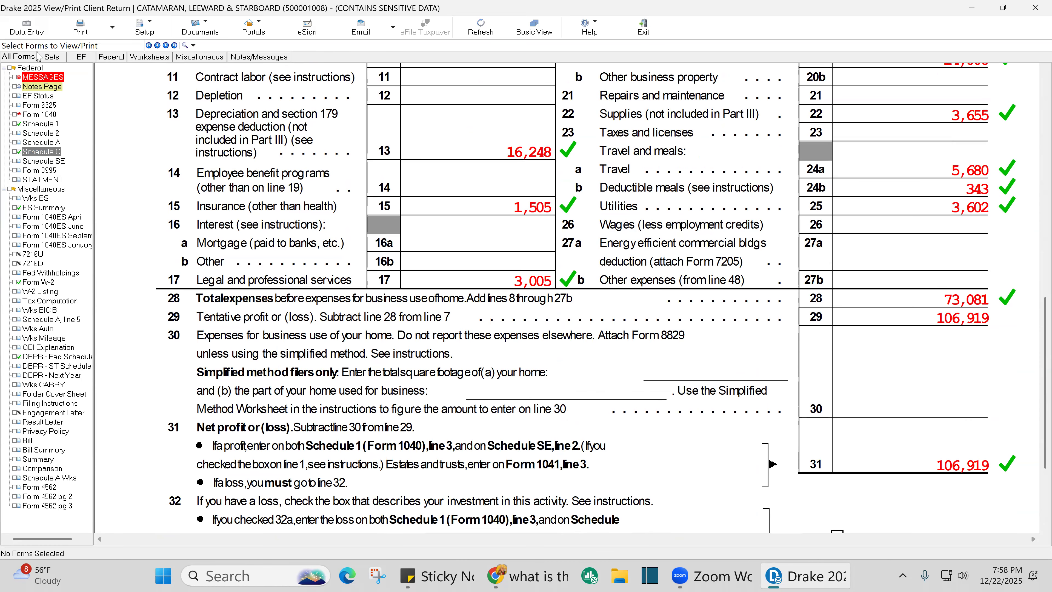
pyautogui.click(27, 31)
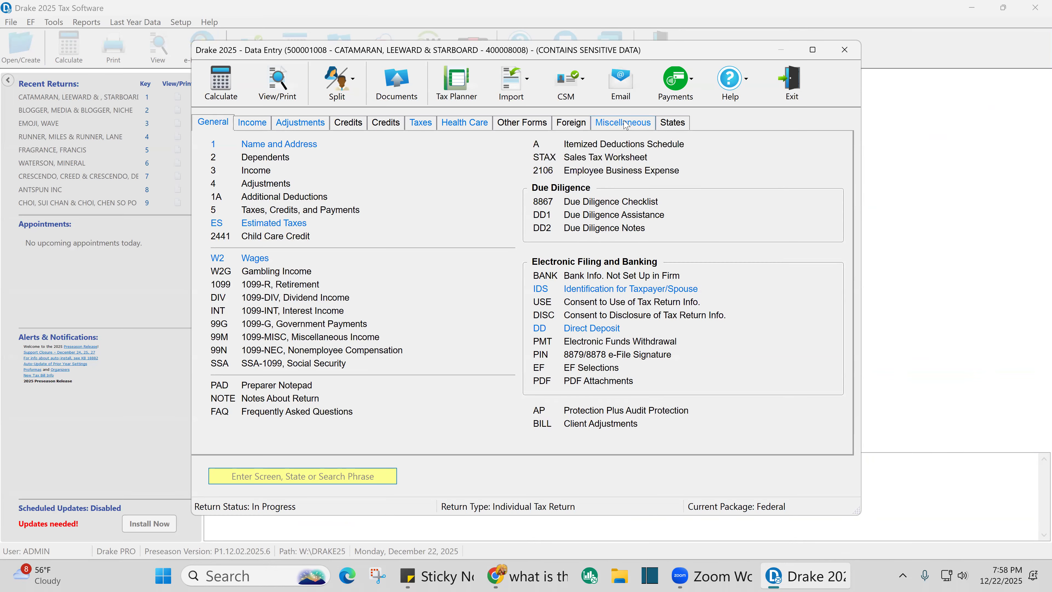
# Mark the ABCV consent as Signed with contact method Text, then close it and show the General screens.
pyautogui.click(625, 123)
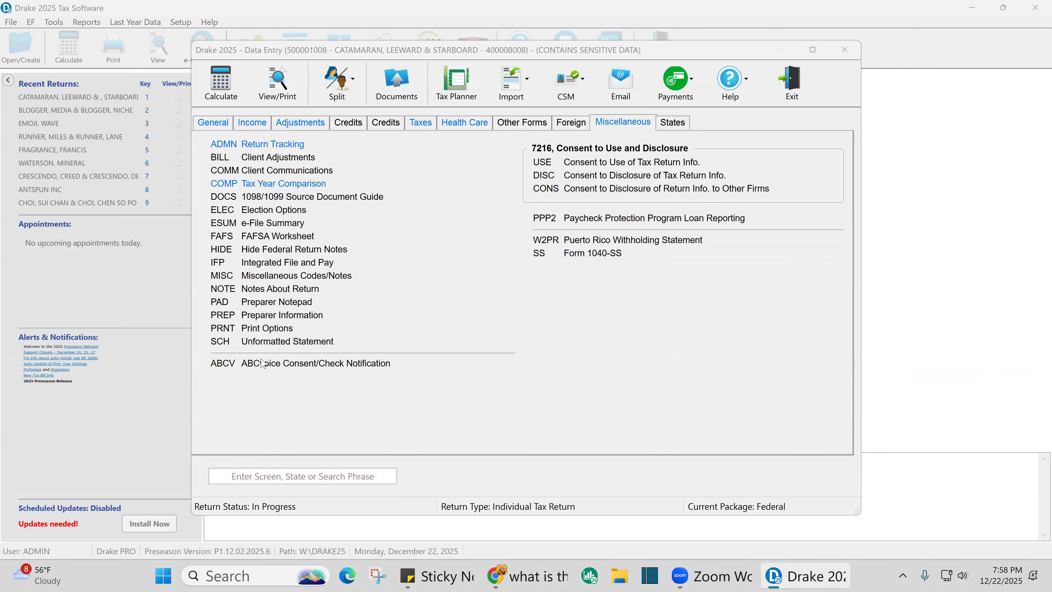
pyautogui.click(262, 364)
pyautogui.click(254, 237)
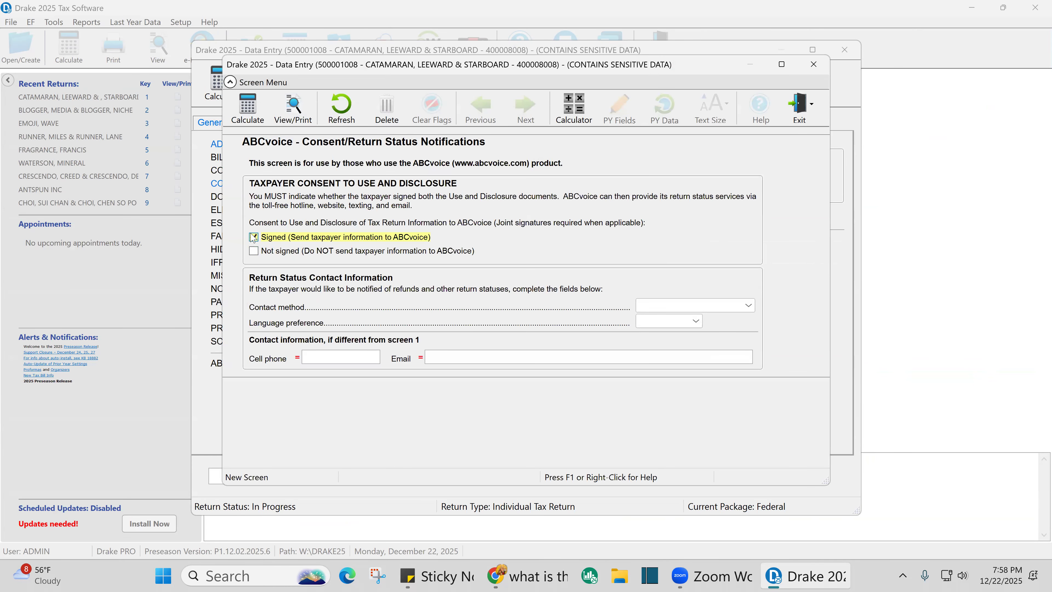
pyautogui.click(748, 307)
pyautogui.click(652, 330)
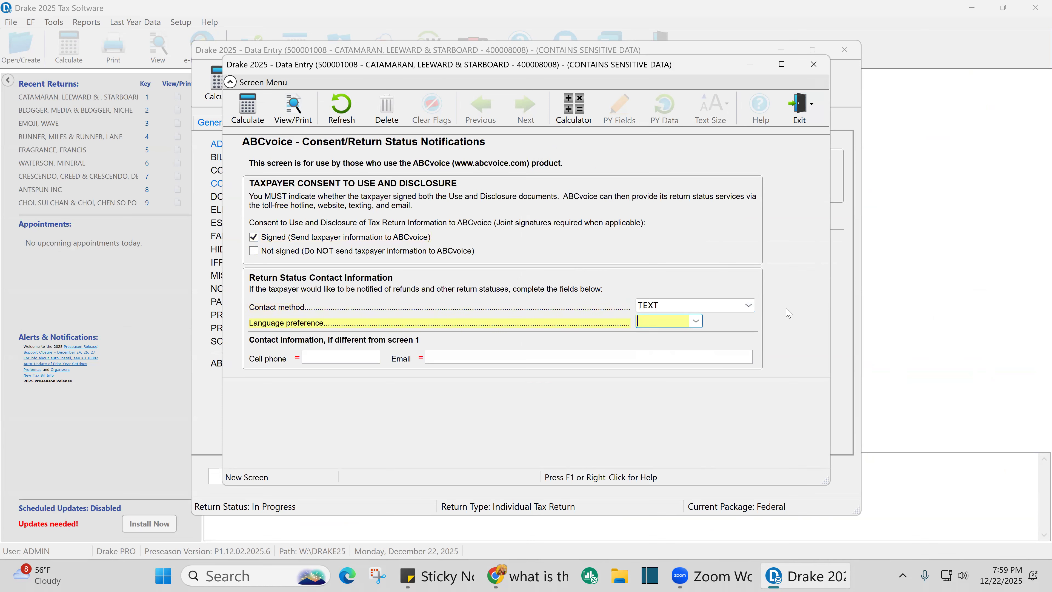
pyautogui.click(749, 306)
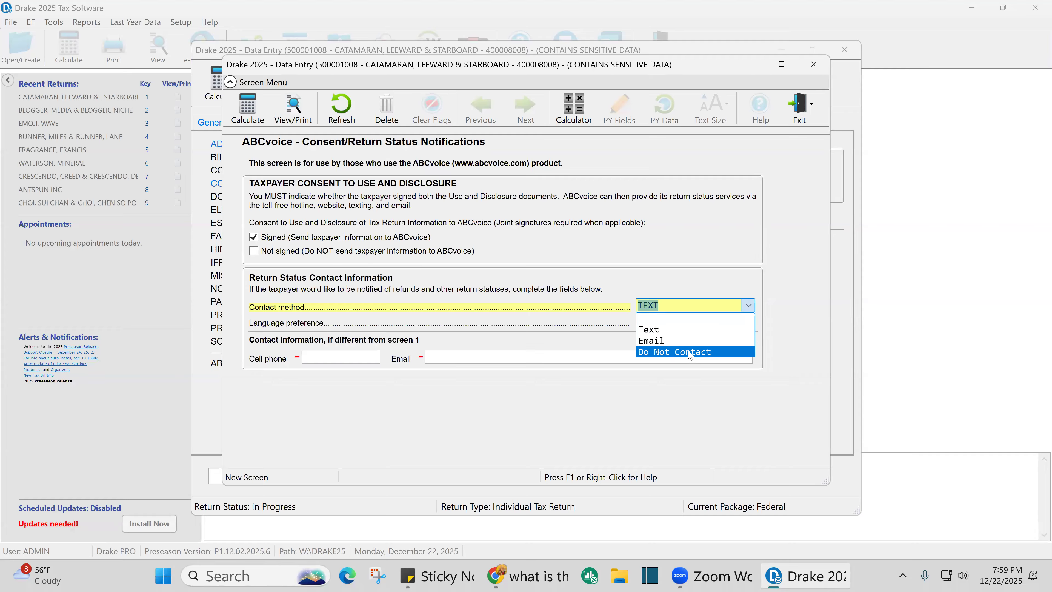
pyautogui.click(655, 327)
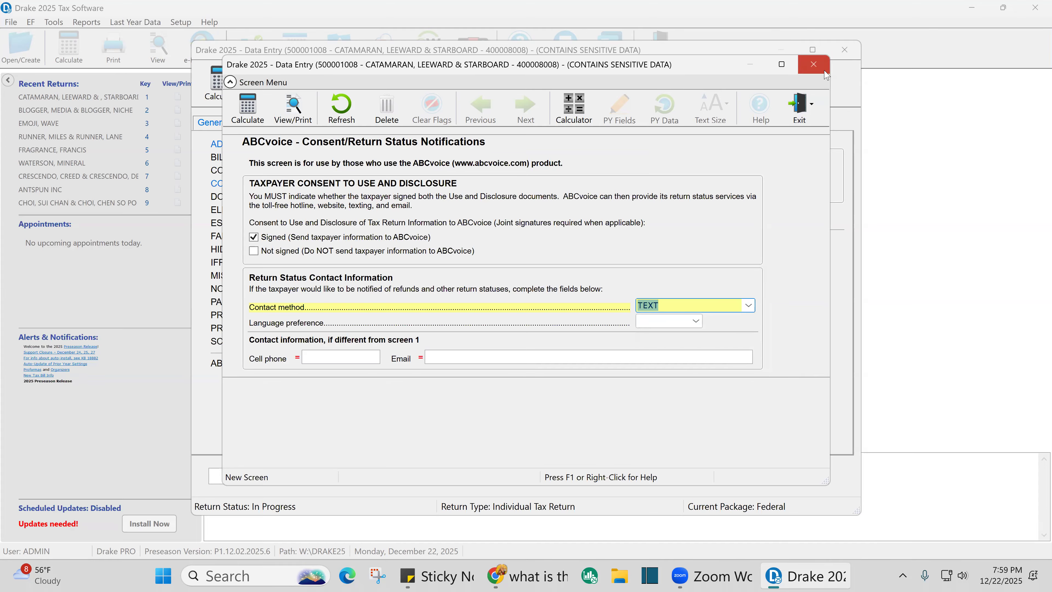
pyautogui.click(814, 64)
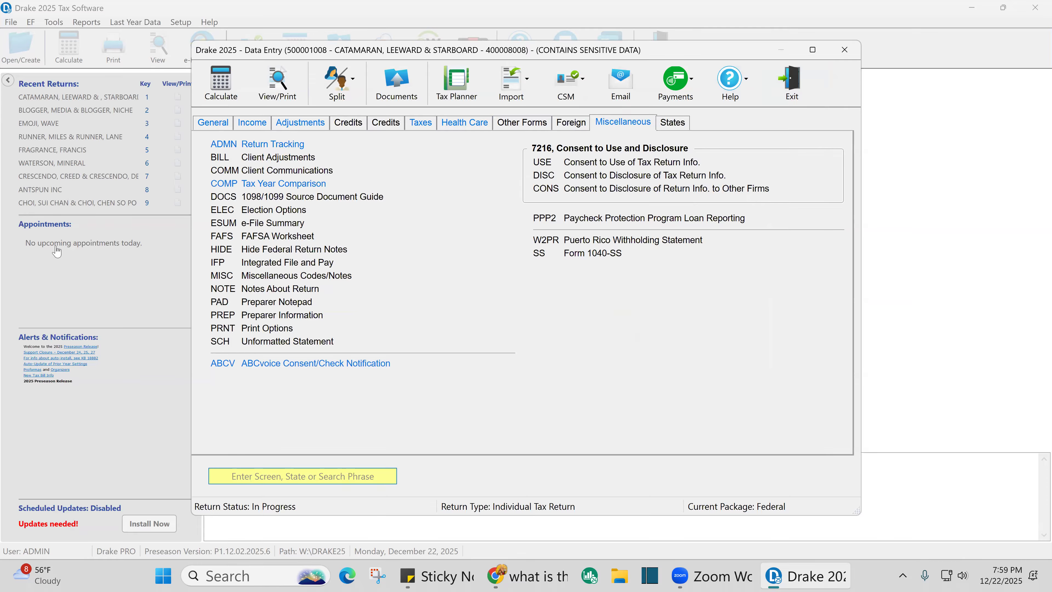
pyautogui.click(211, 123)
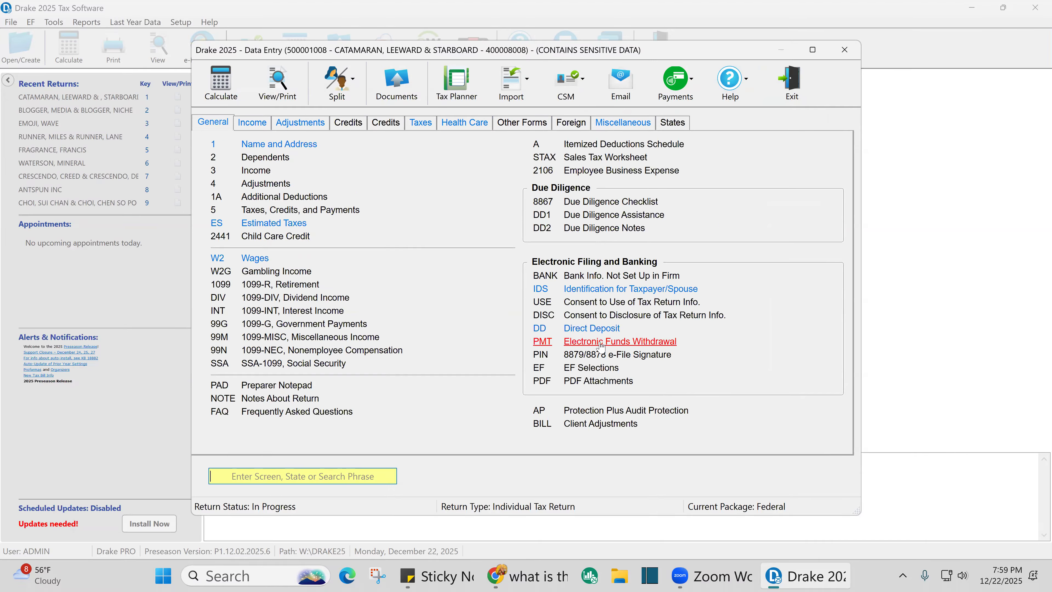
# Enter 12-22-2025 as the PIN signature date to fill both PINs, then close the screen.
pyautogui.click(605, 355)
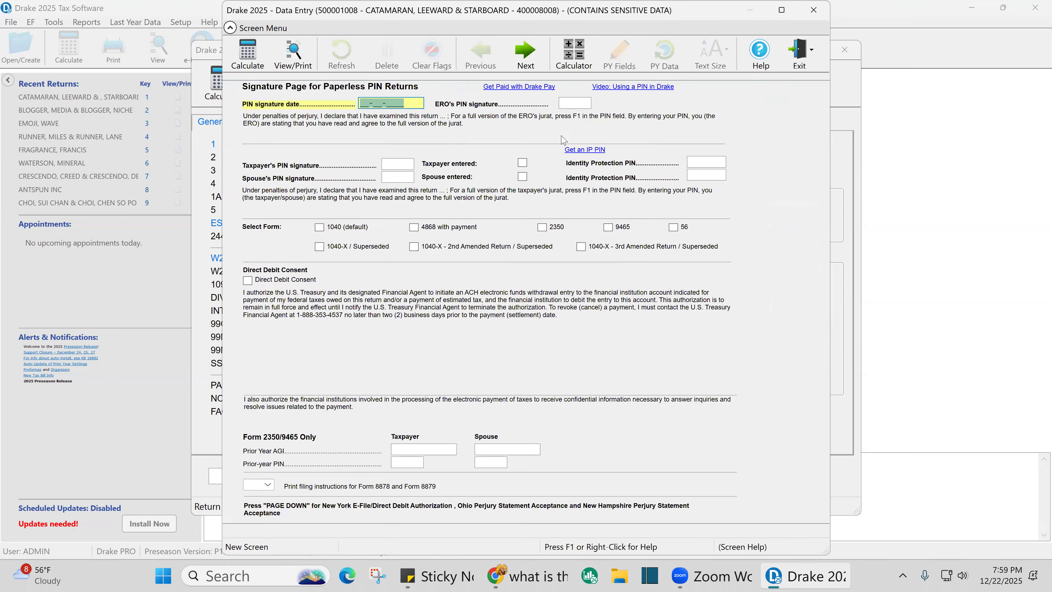
pyautogui.write('12-22-2025')
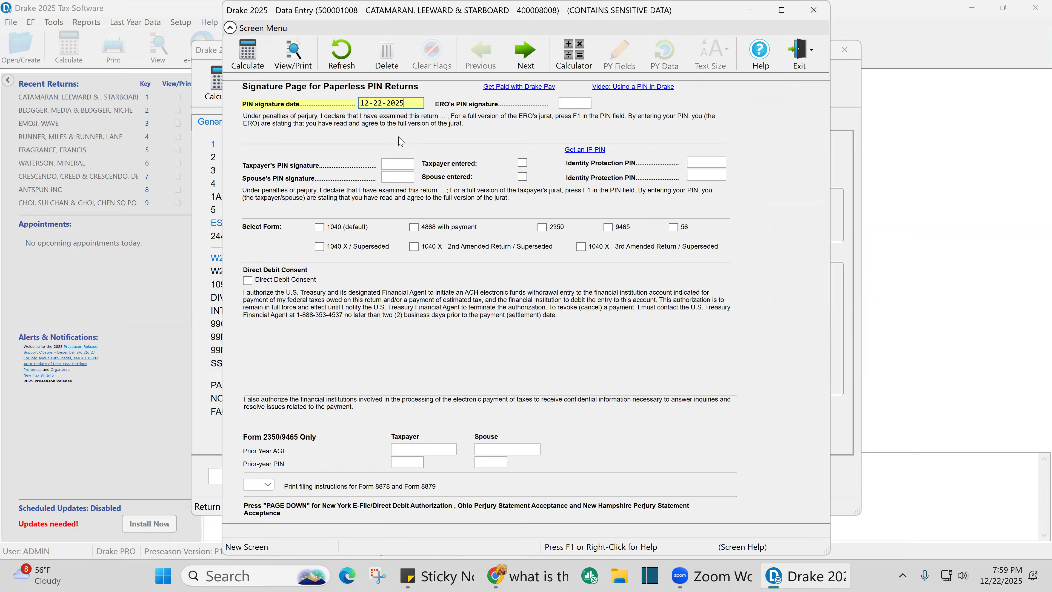
pyautogui.press('Tab')
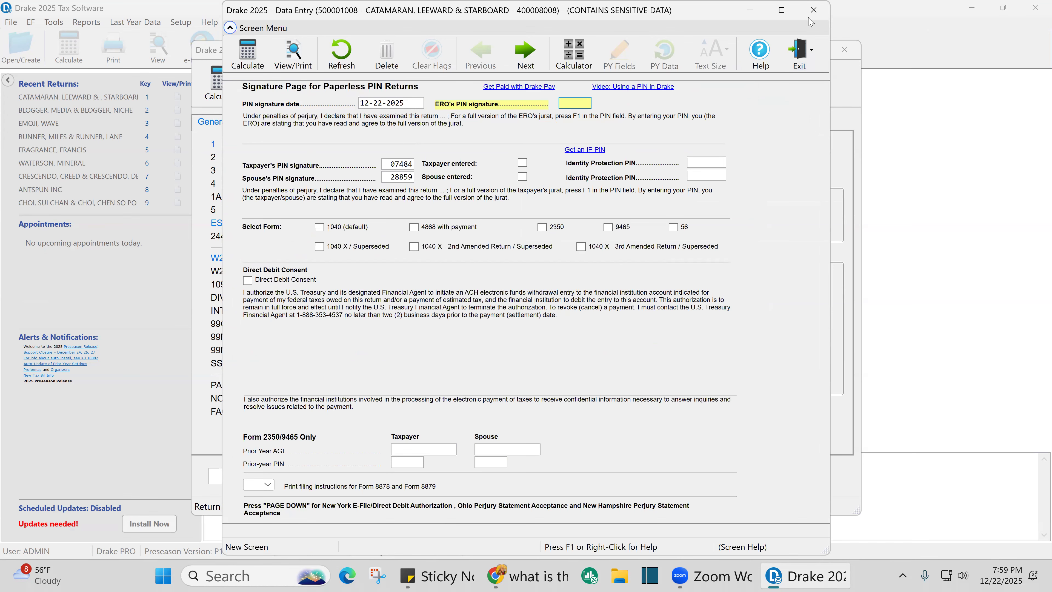
pyautogui.click(813, 10)
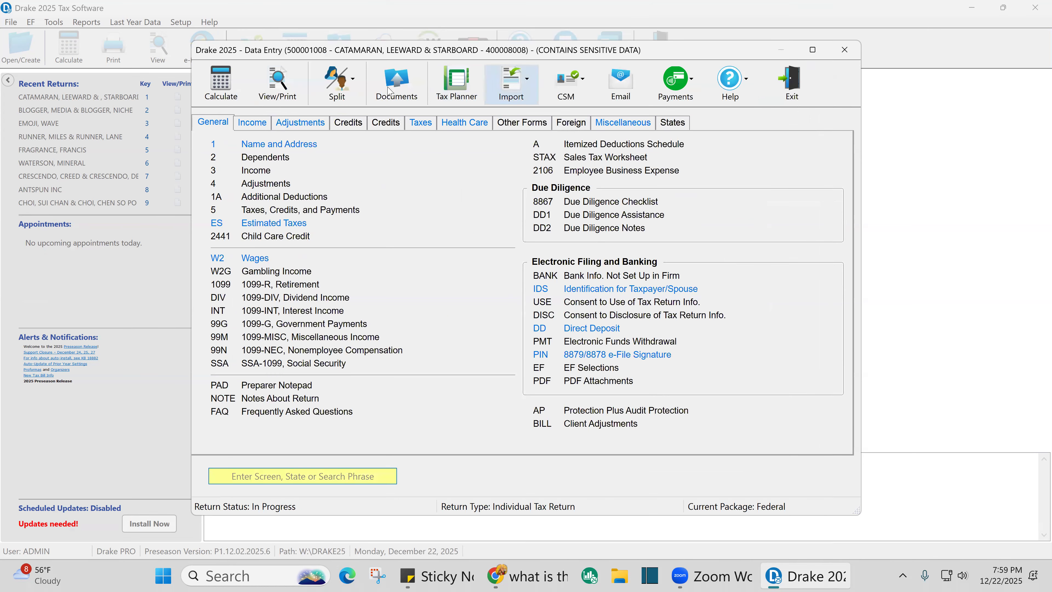
# Recalculate the return, dismiss the state error report, review Form 1040, then close the return.
pyautogui.click(288, 98)
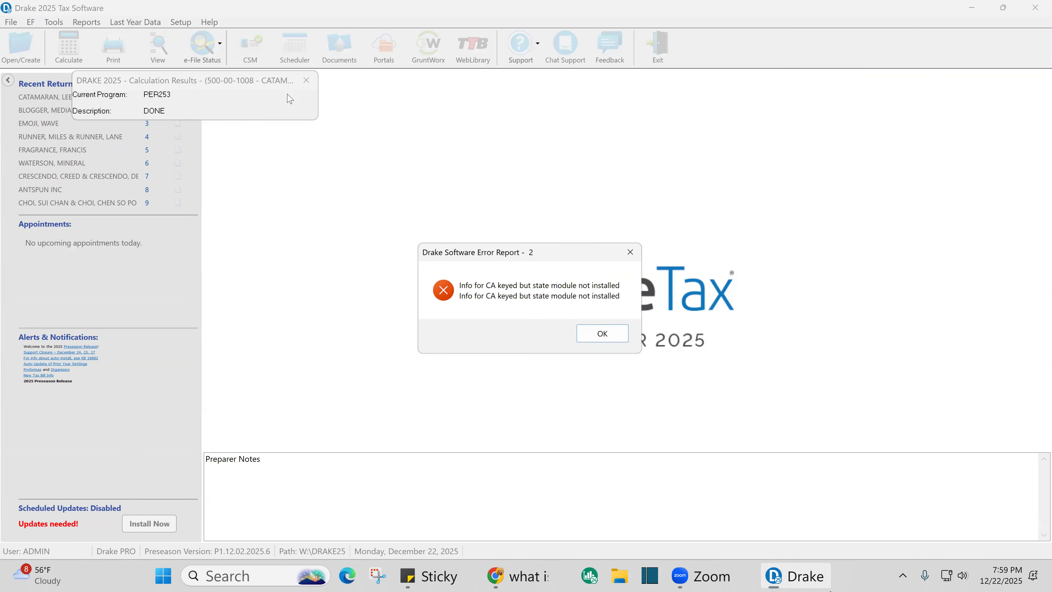
pyautogui.click(601, 342)
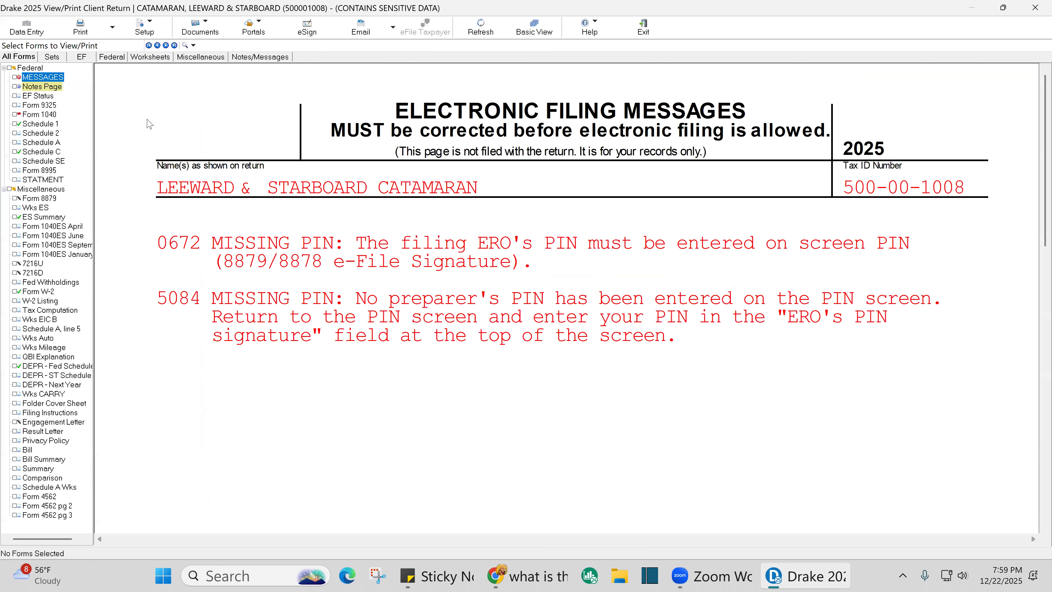
pyautogui.click(39, 114)
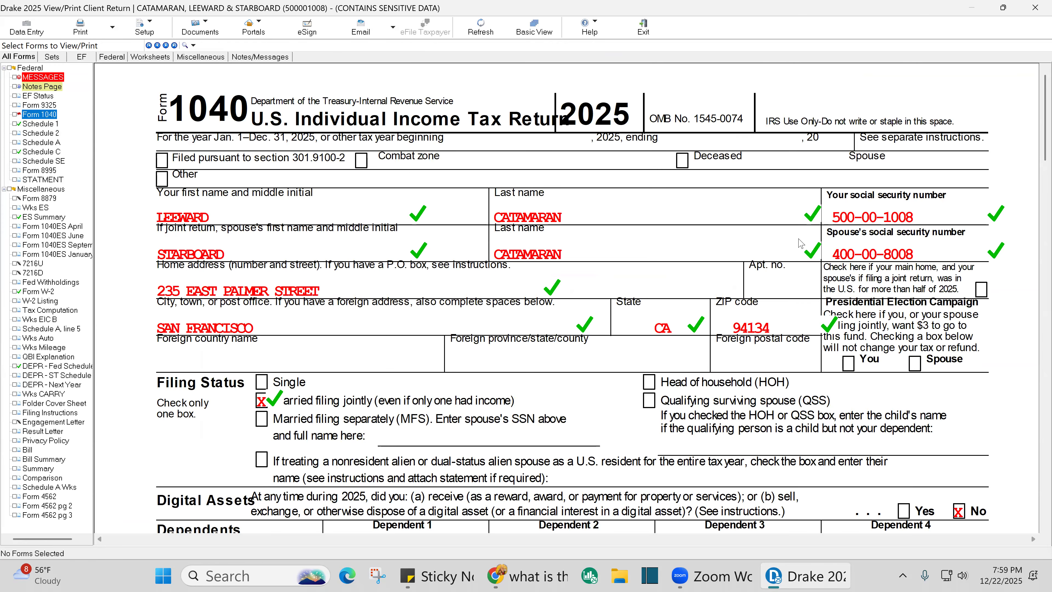
pyautogui.scroll(-3, 801, 243)
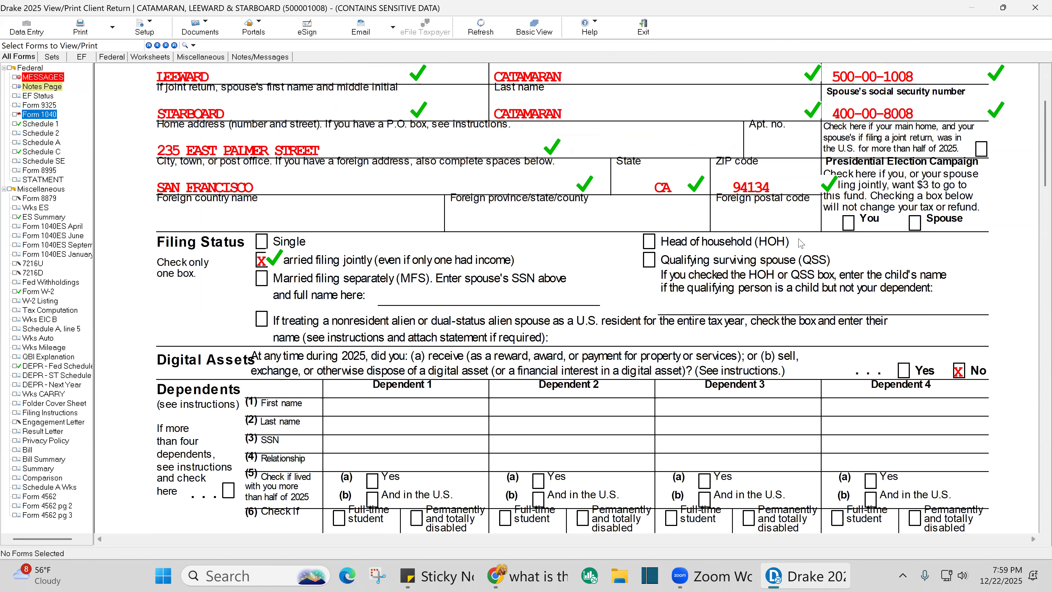
pyautogui.click(1034, 9)
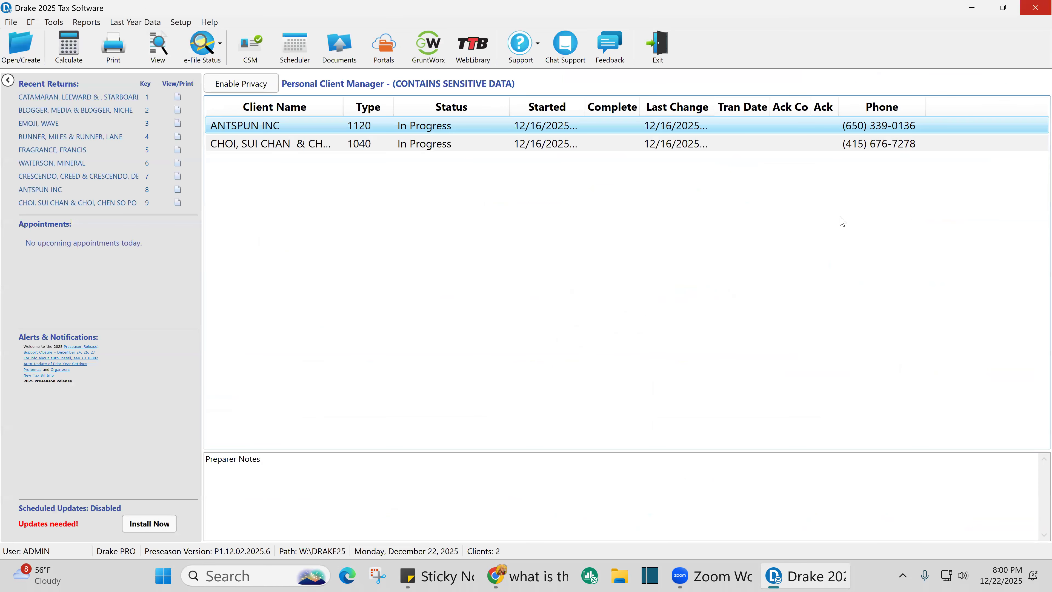